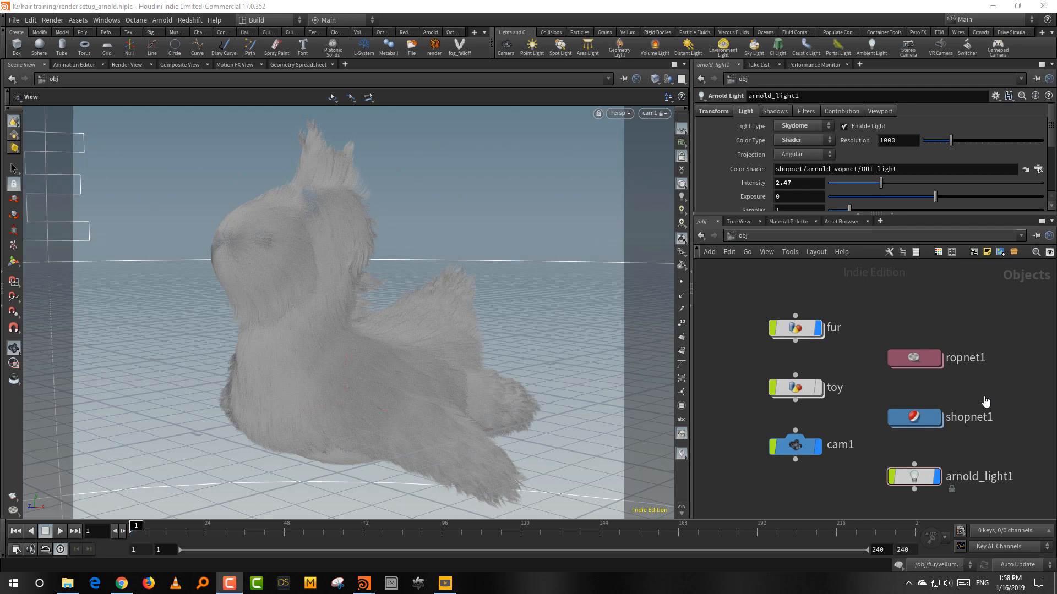
Step: Enlarge the light's parameter area and look over the object nodes in the scene network
scroll(887, 299, "down", 2)
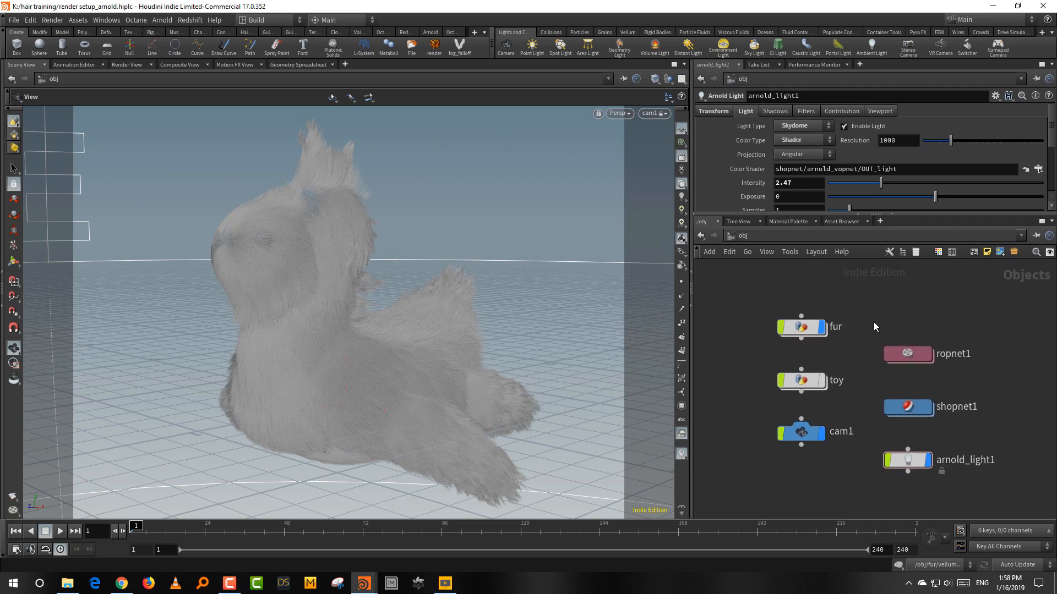
left_click_drag(929, 216, 933, 239)
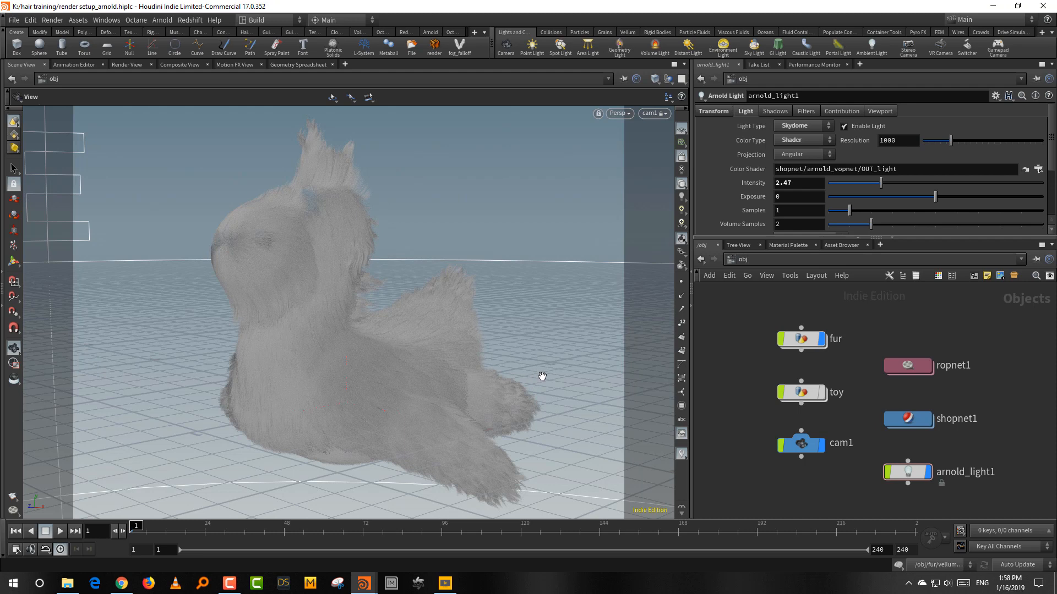
scroll(899, 356, "up", 4)
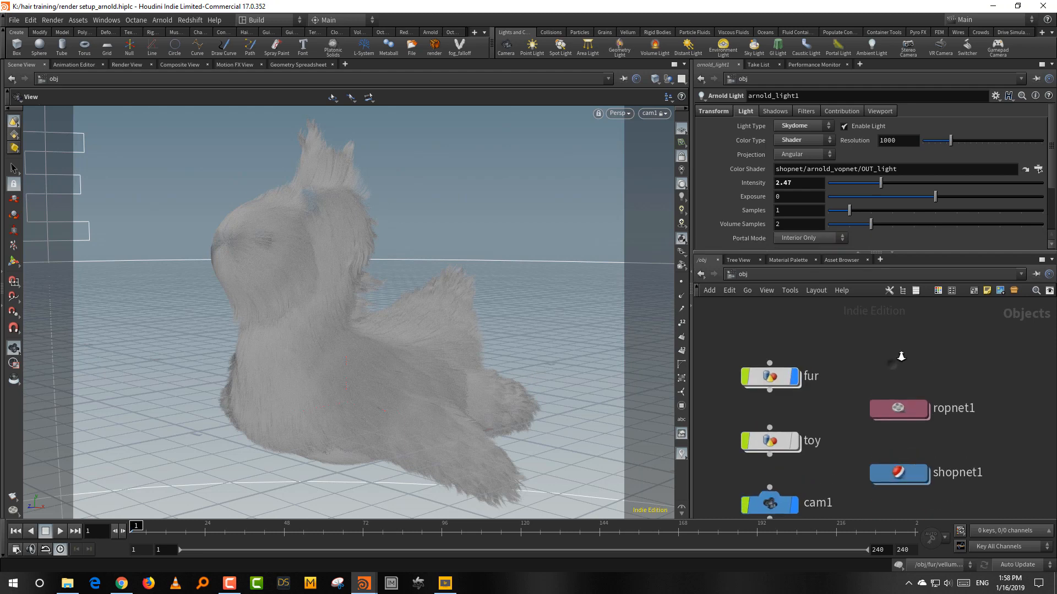
middle_click_drag(900, 365, 910, 325)
scroll(910, 325, "down", 1)
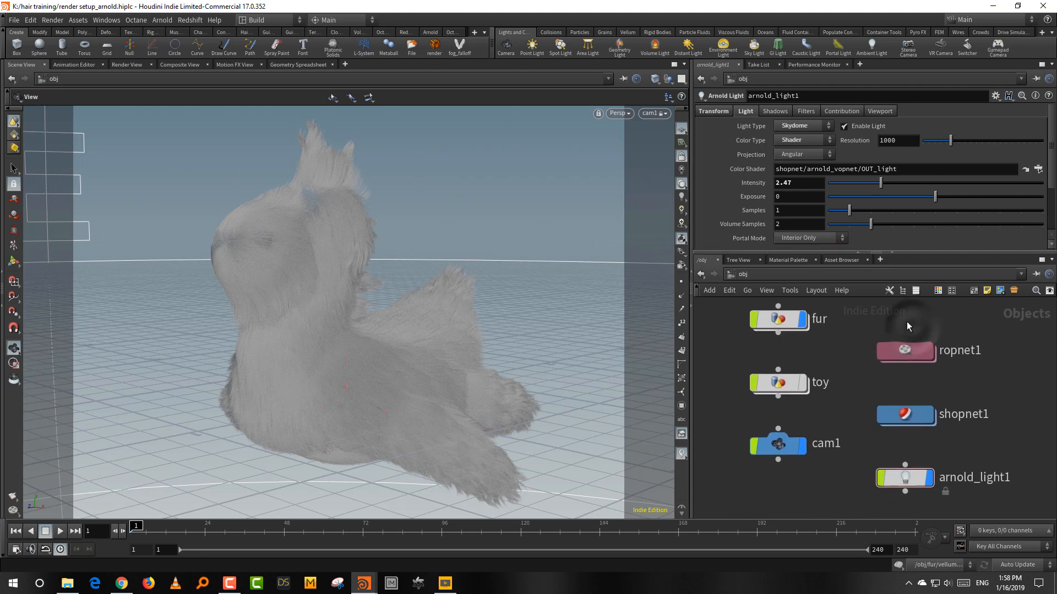
scroll(848, 379, "down", 1)
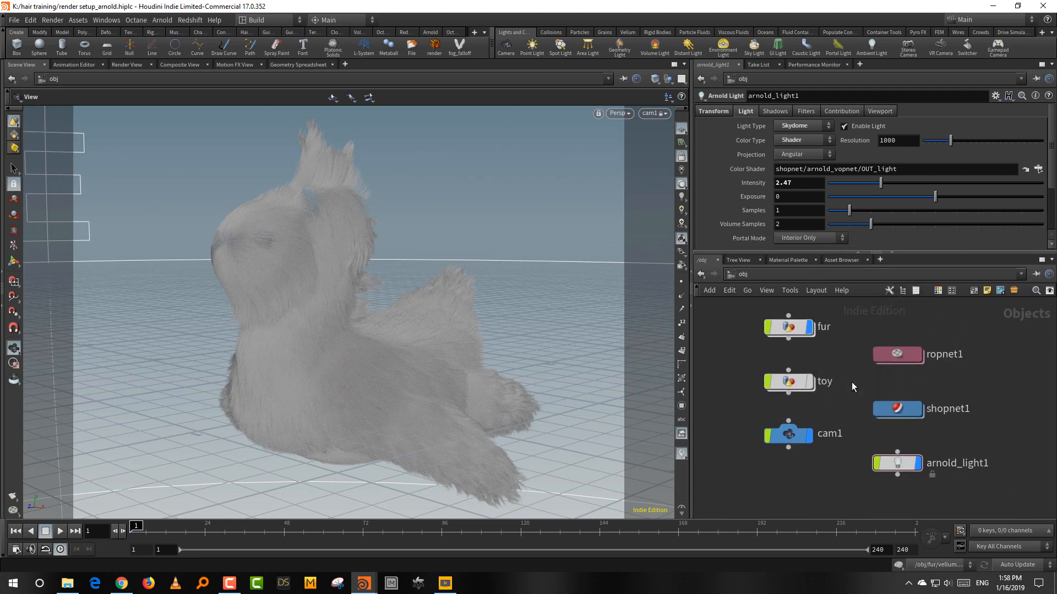
middle_click_drag(851, 382, 854, 389)
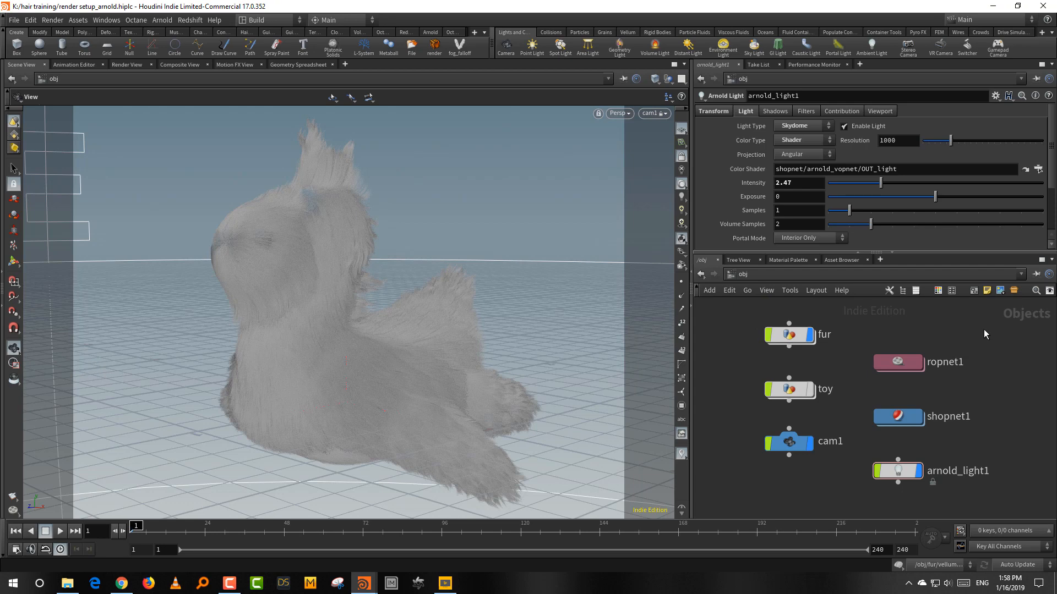
Step: Enter the fur object's network and trace its node chain up to the rubber toy source geometry
double_click(788, 334)
middle_click_drag(919, 410, 897, 520)
scroll(908, 451, "down", 3)
middle_click_drag(917, 437, 894, 550)
middle_click_drag(920, 448, 905, 517)
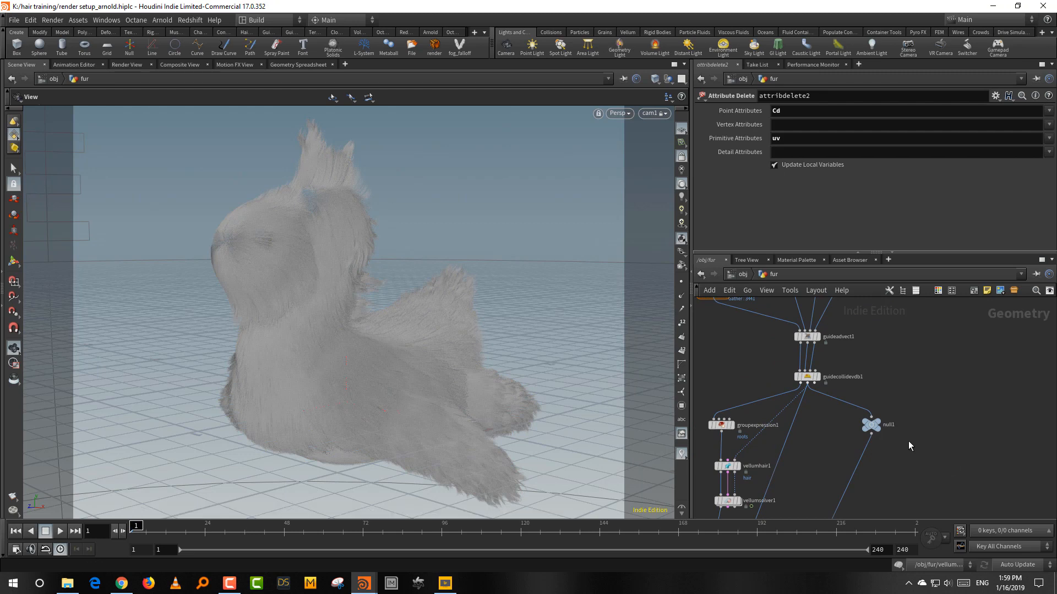
middle_click_drag(887, 472, 893, 438)
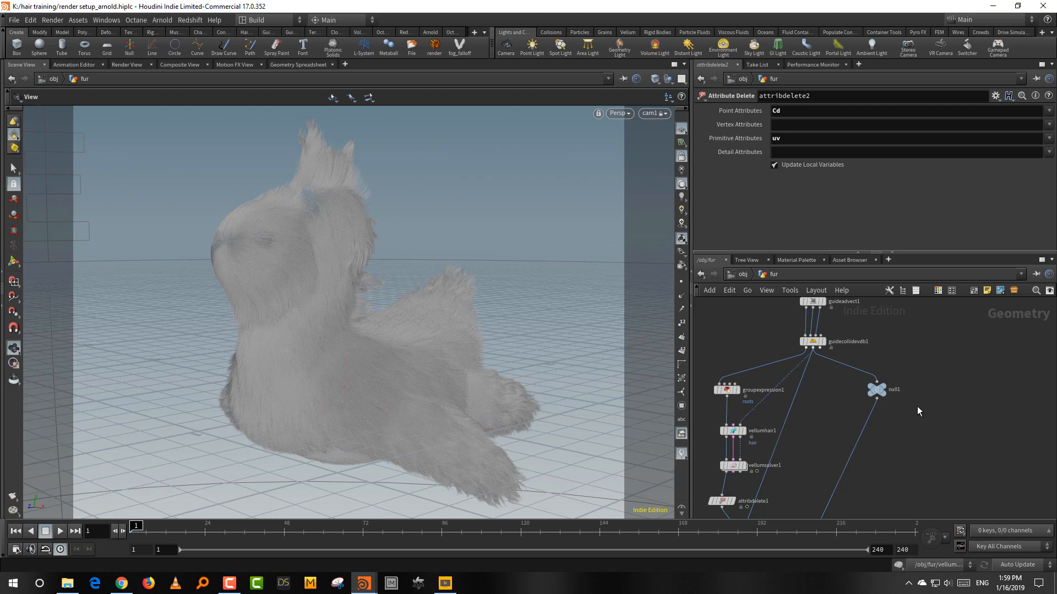
middle_click_drag(923, 381, 920, 494)
middle_click_drag(911, 353, 910, 480)
middle_click_drag(917, 306, 900, 425)
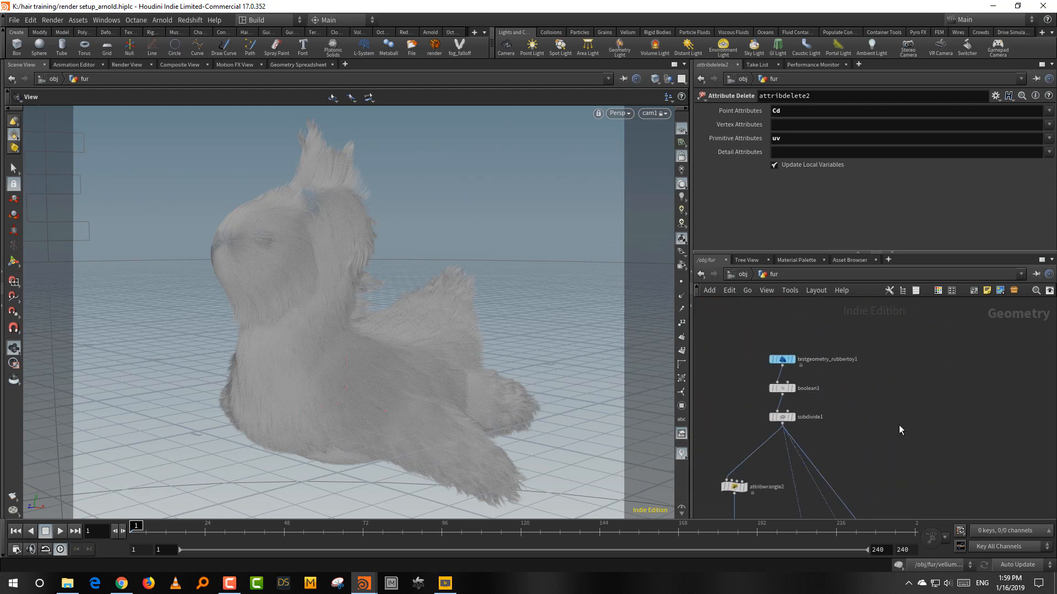
Step: Display the testgeometry_rubbertoy1 node and inspect its node info for the vertex uv attribute
left_click(784, 360)
scroll(782, 340, "up", 3)
left_click(800, 373)
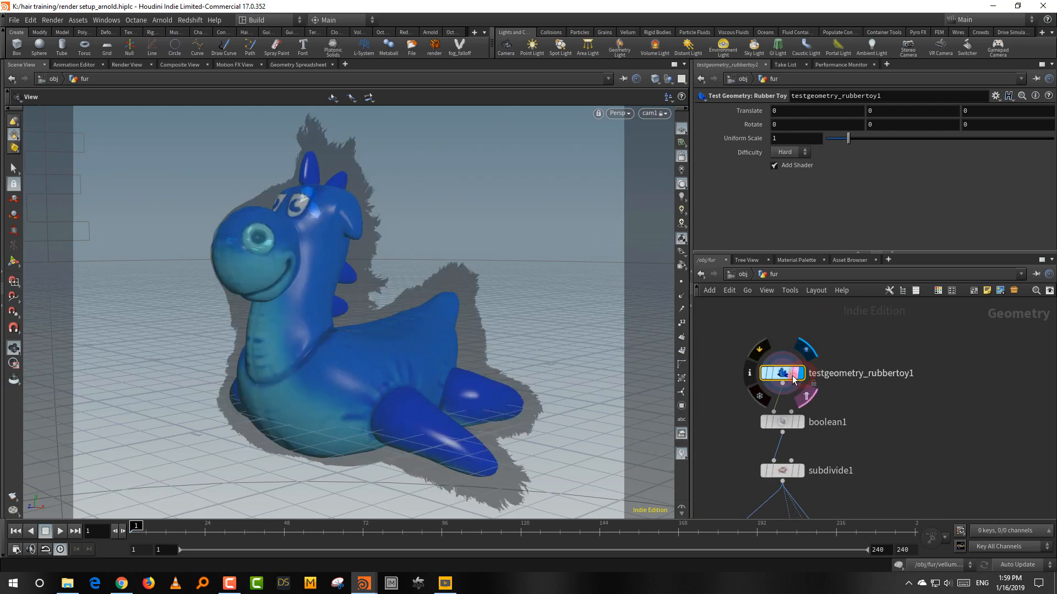
left_click(750, 375)
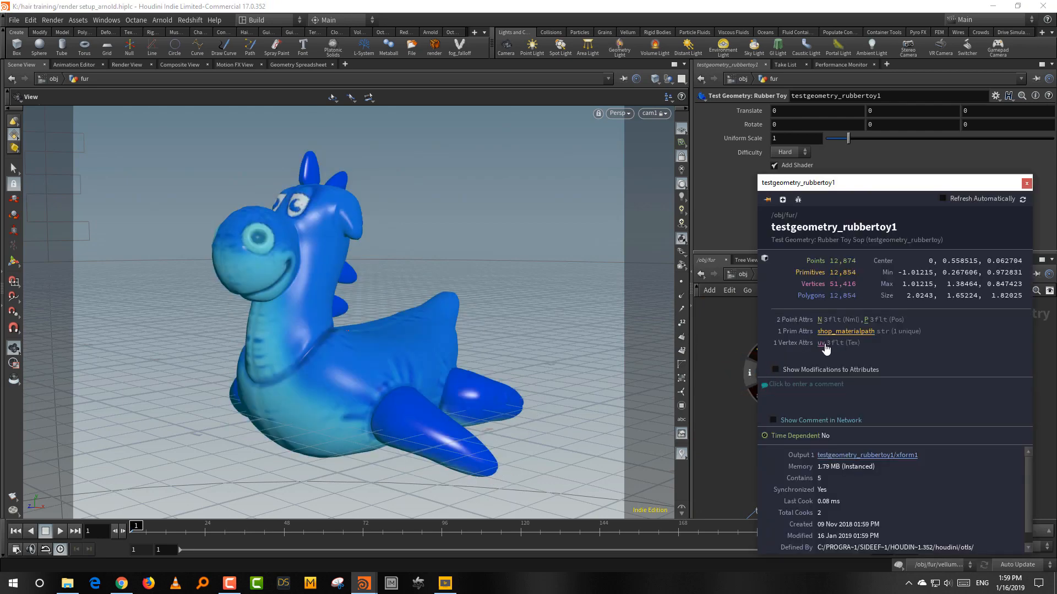
left_click(724, 330)
Step: Display the generated fur at hairclump1 and select the hairgen2 node to show its parameters
middle_click_drag(969, 483, 945, 338)
scroll(948, 341, "down", 5)
middle_click_drag(960, 463, 944, 311)
mouse_move(936, 410)
middle_mouse_down()
mouse_move(942, 303)
mouse_move(929, 360)
middle_mouse_up()
scroll(931, 385, "up", 5)
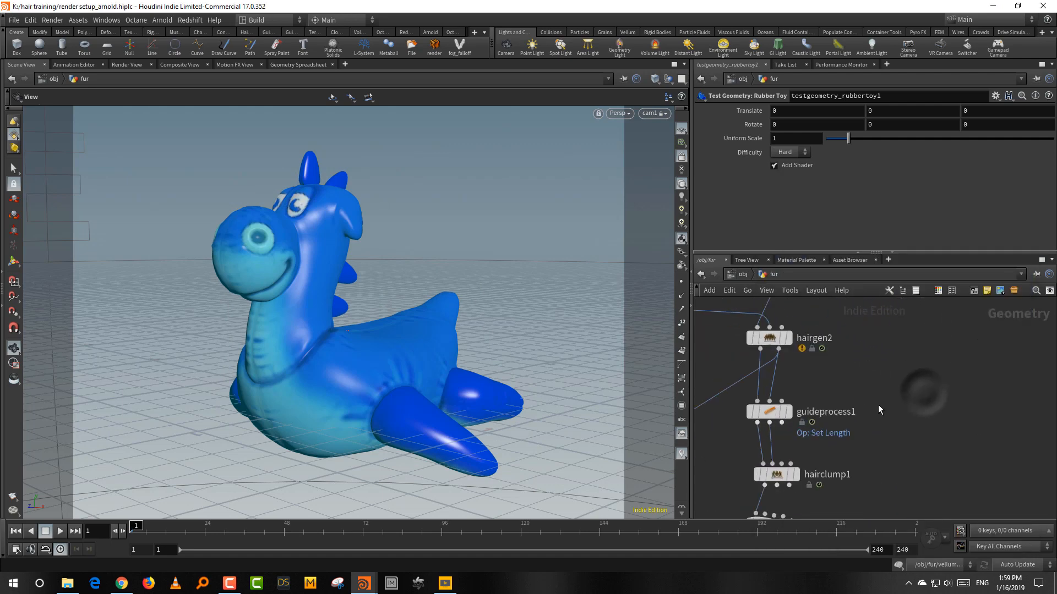
middle_click_drag(879, 406, 926, 468)
left_click(834, 477)
left_click(821, 421)
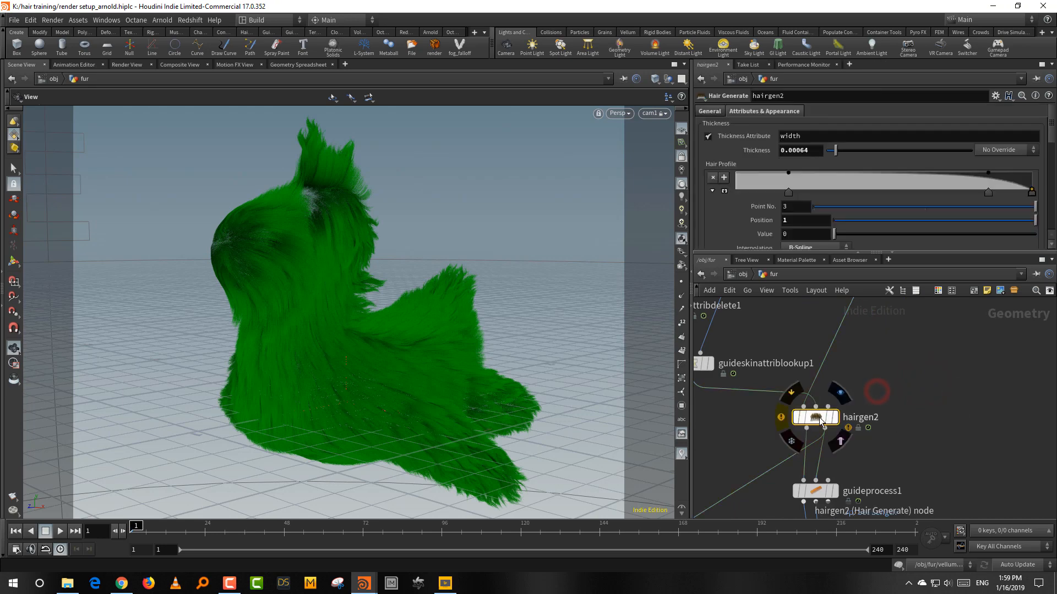
middle_click_drag(887, 417, 823, 422)
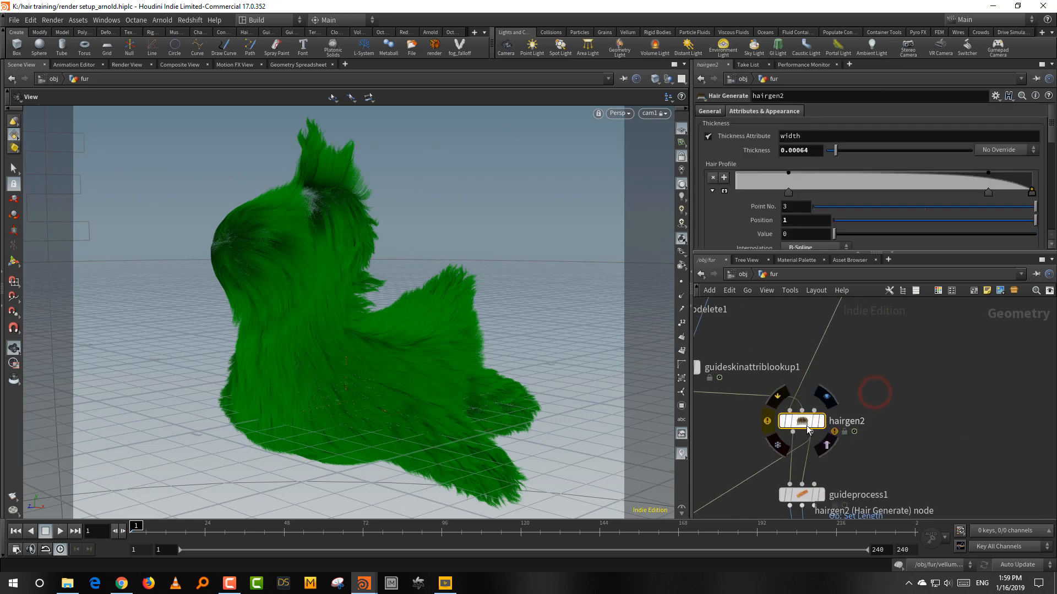
Step: Review hairgen2's general distribution settings and its thickness, source and guide attribute transfer settings
left_click_drag(763, 255, 763, 313)
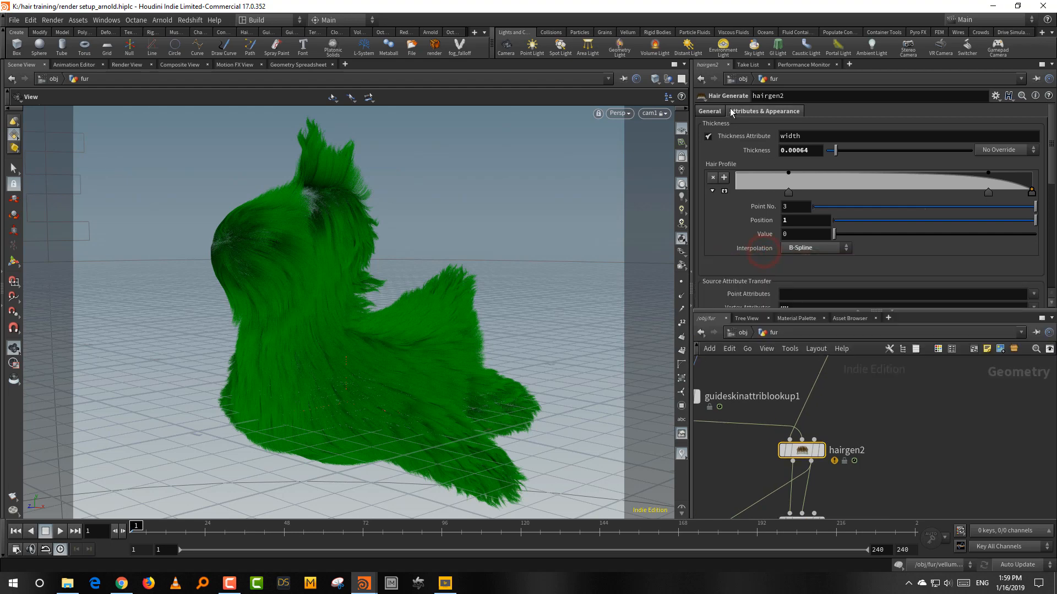
left_click(709, 111)
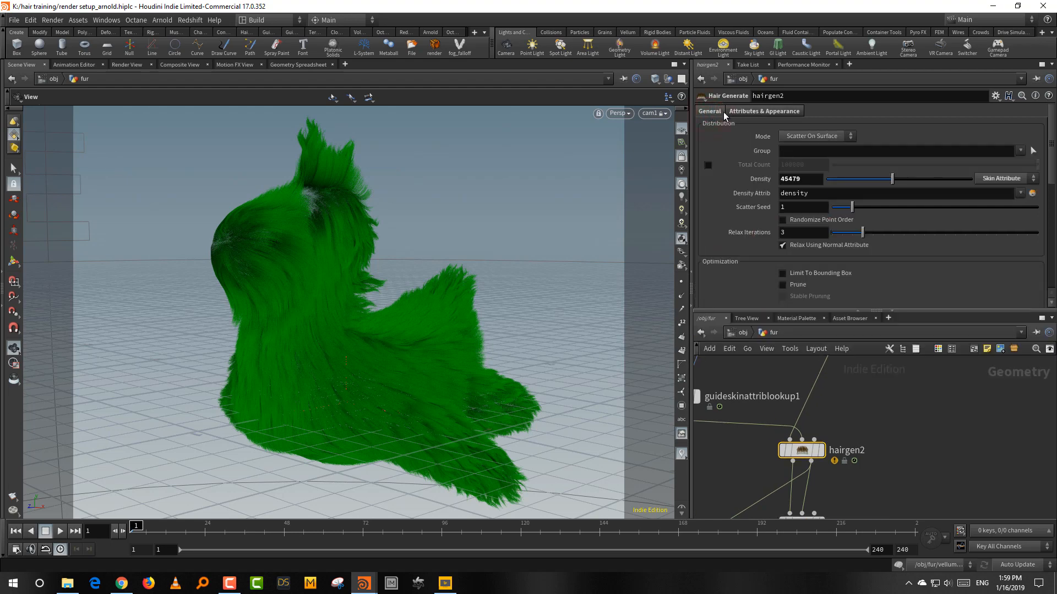
left_click(779, 113)
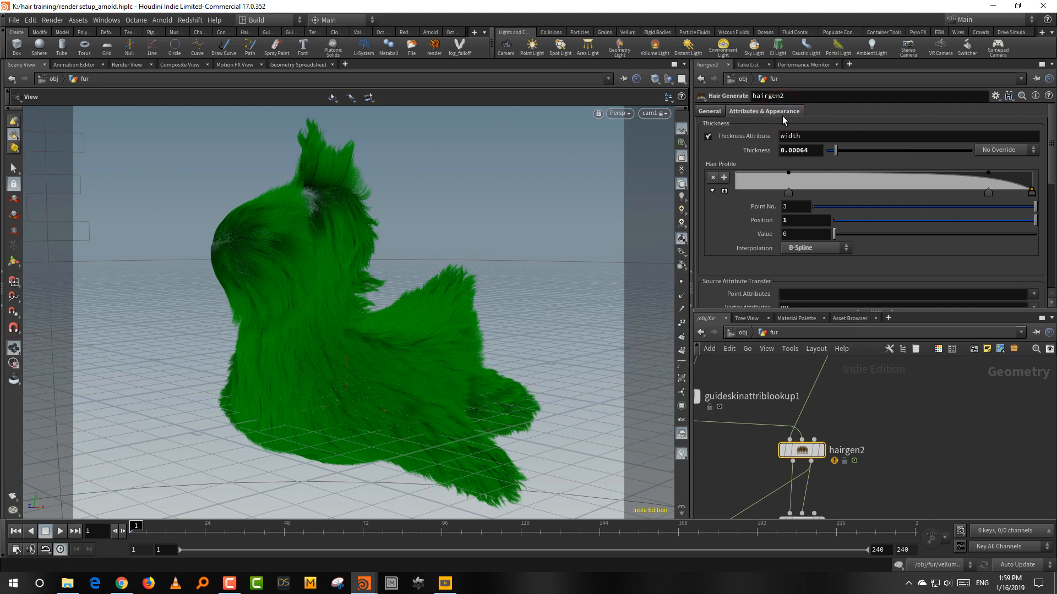
scroll(1041, 216, "down", 5)
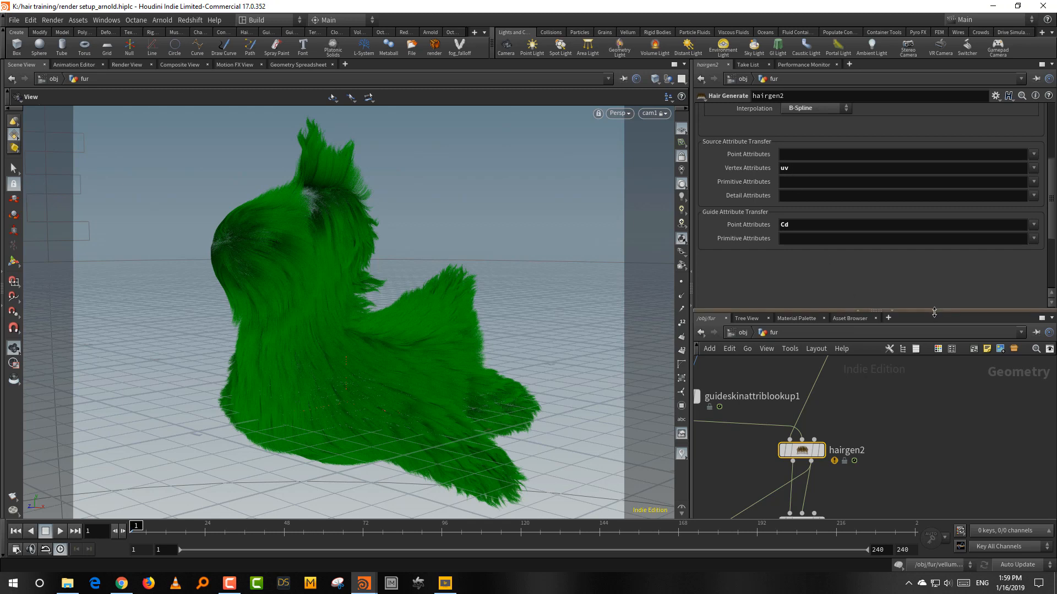
left_click_drag(934, 312, 932, 262)
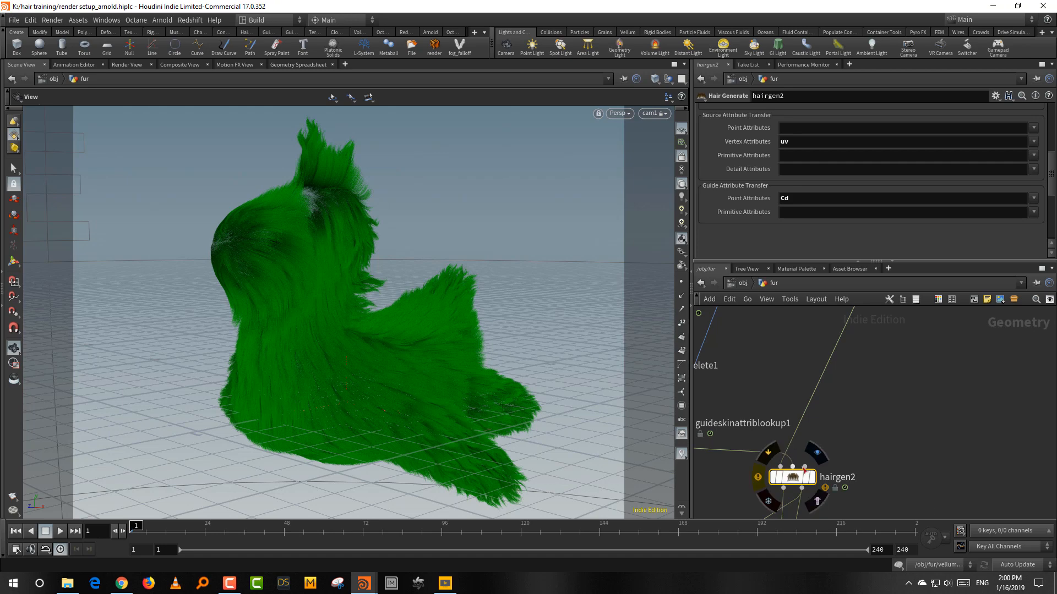
Step: Examine how hairgen2 connects to its input nodes and to guideprocess1 in the fur network
middle_click_drag(834, 400, 907, 321)
scroll(834, 358, "up", 3)
left_click(811, 386)
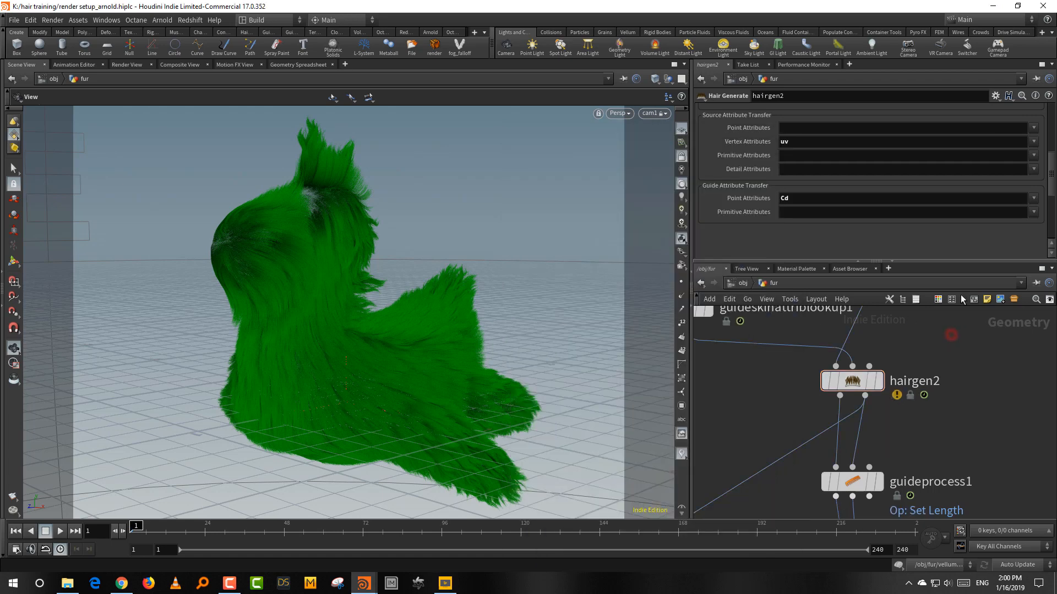
left_click_drag(938, 259, 939, 199)
scroll(910, 308, "down", 2)
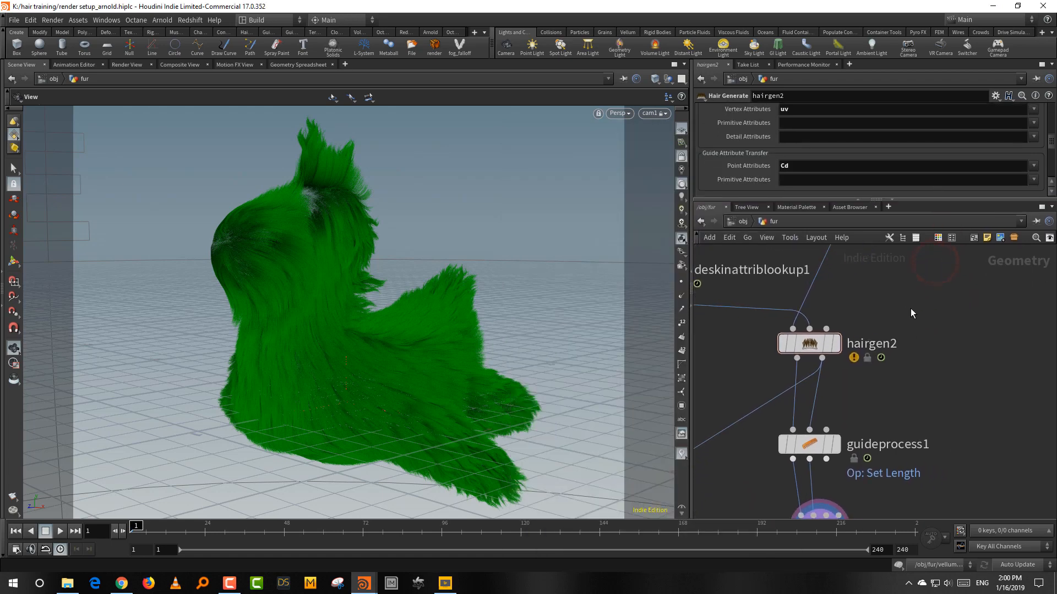
left_click(836, 363)
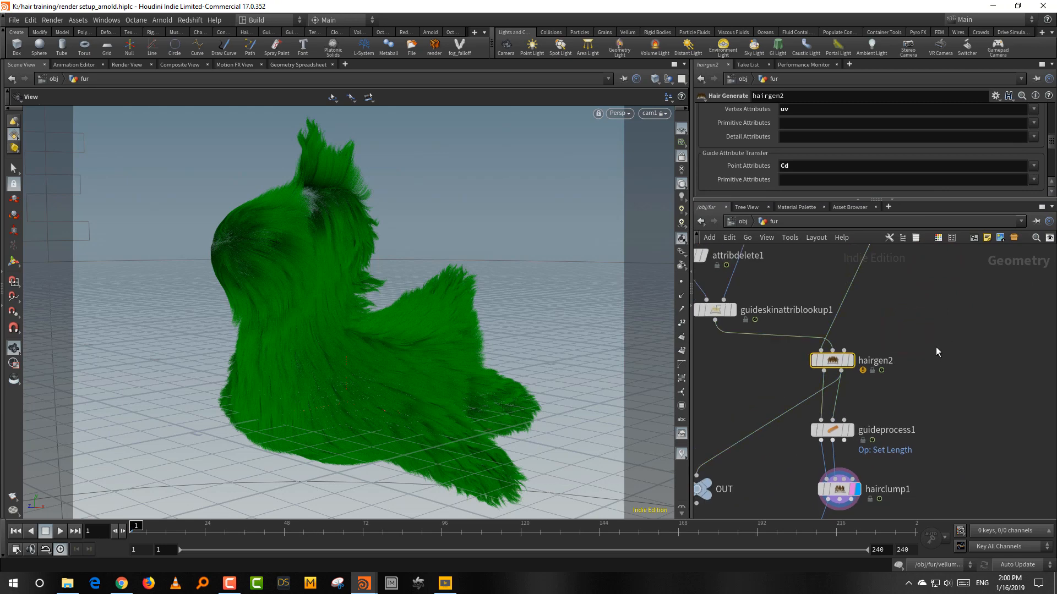
mouse_move(931, 331)
middle_mouse_down()
mouse_move(956, 328)
mouse_move(941, 334)
middle_mouse_up()
scroll(958, 328, "down", 1)
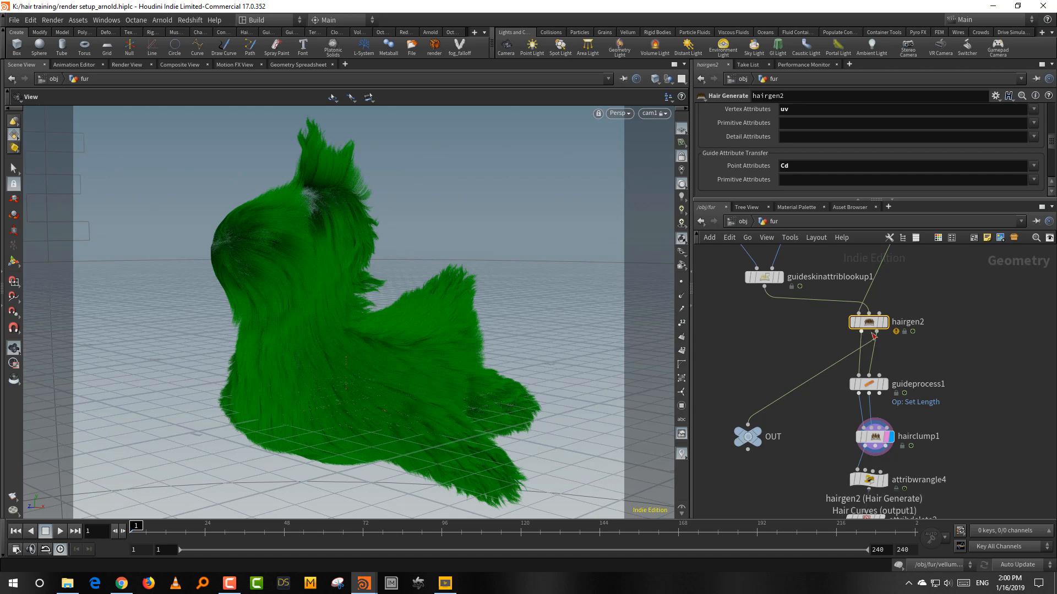
left_click_drag(940, 293, 881, 332)
middle_click_drag(890, 280, 865, 340)
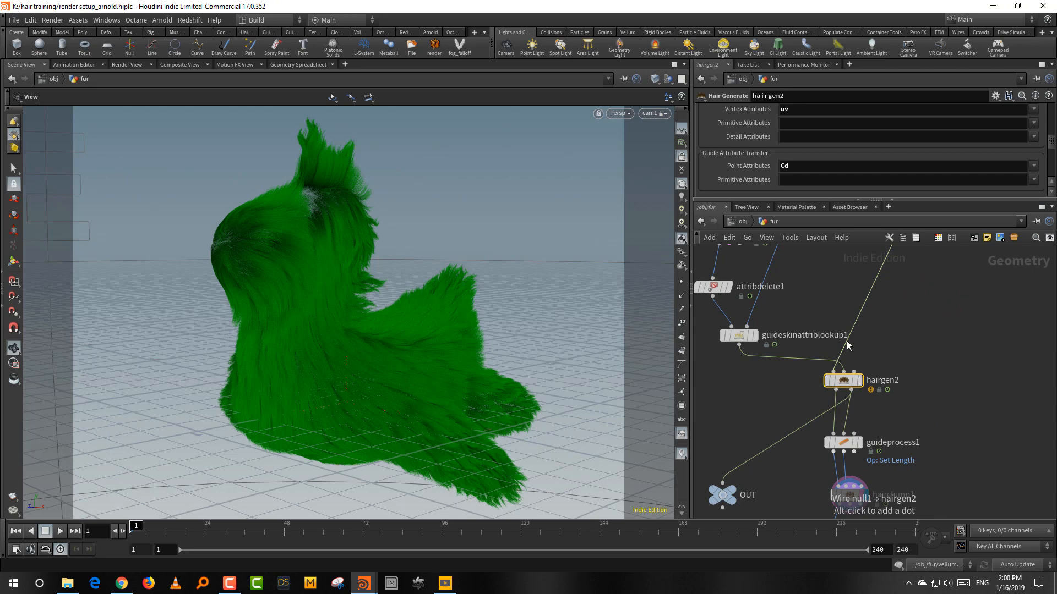
mouse_move(860, 374)
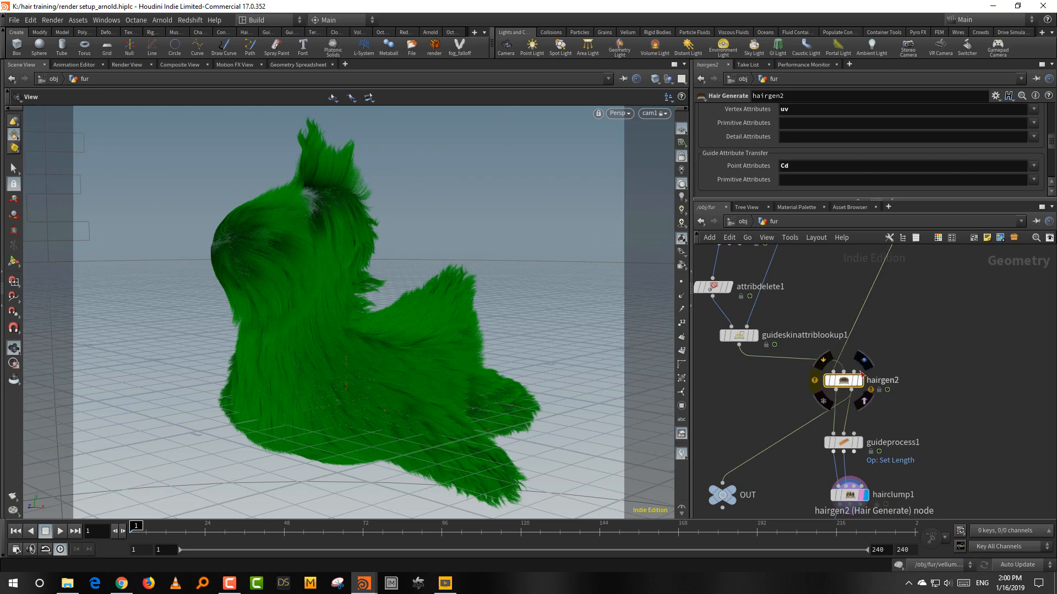
left_click(928, 334)
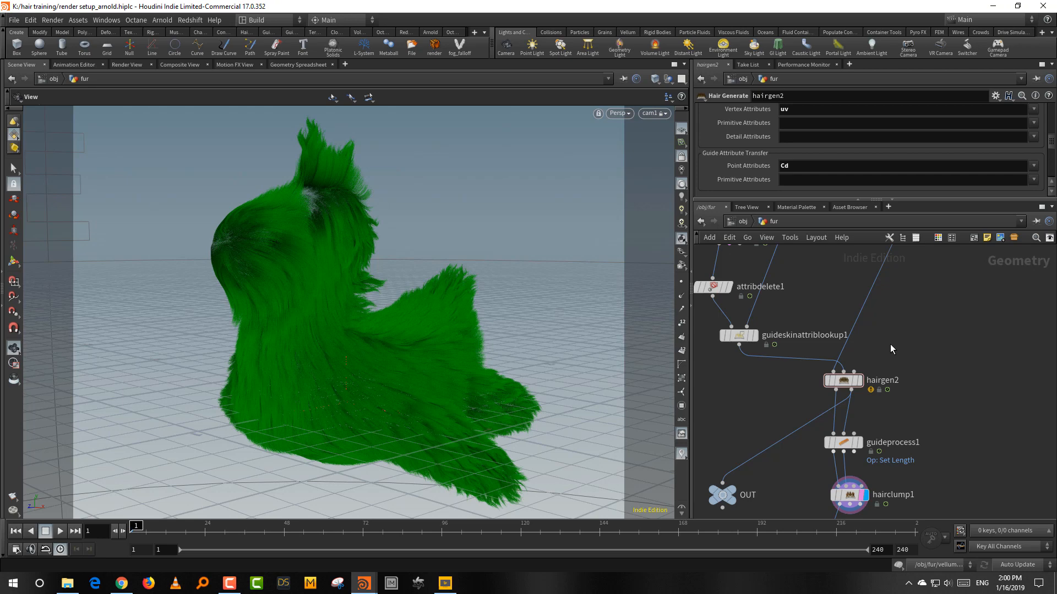
Step: Follow the chain below hairgen2 and display the attribwrangle4 node with its parameters
scroll(941, 418, "down", 5)
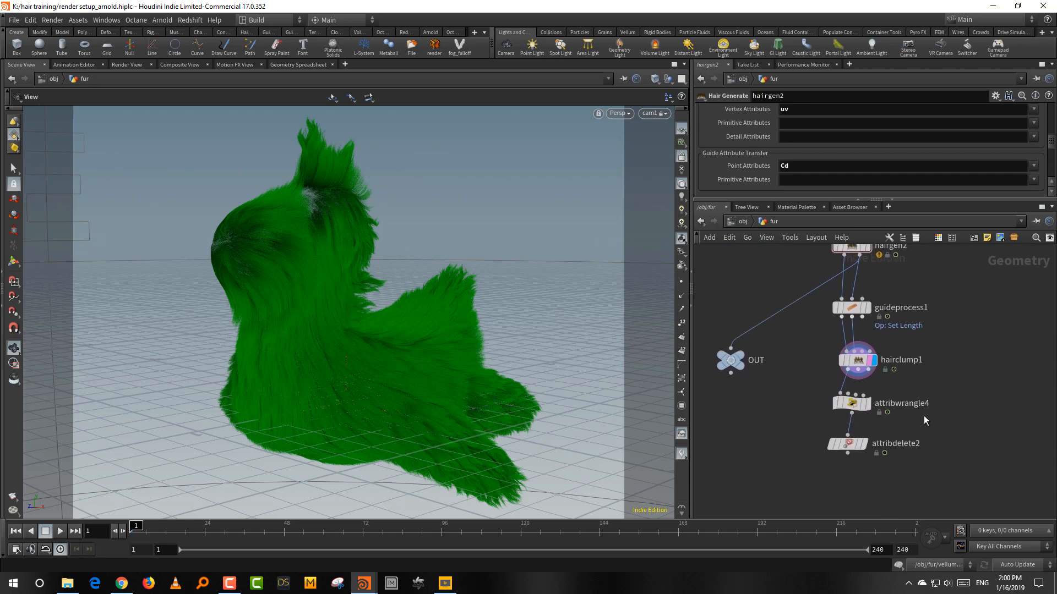
middle_click_drag(901, 322, 883, 393)
left_click_drag(895, 295, 843, 326)
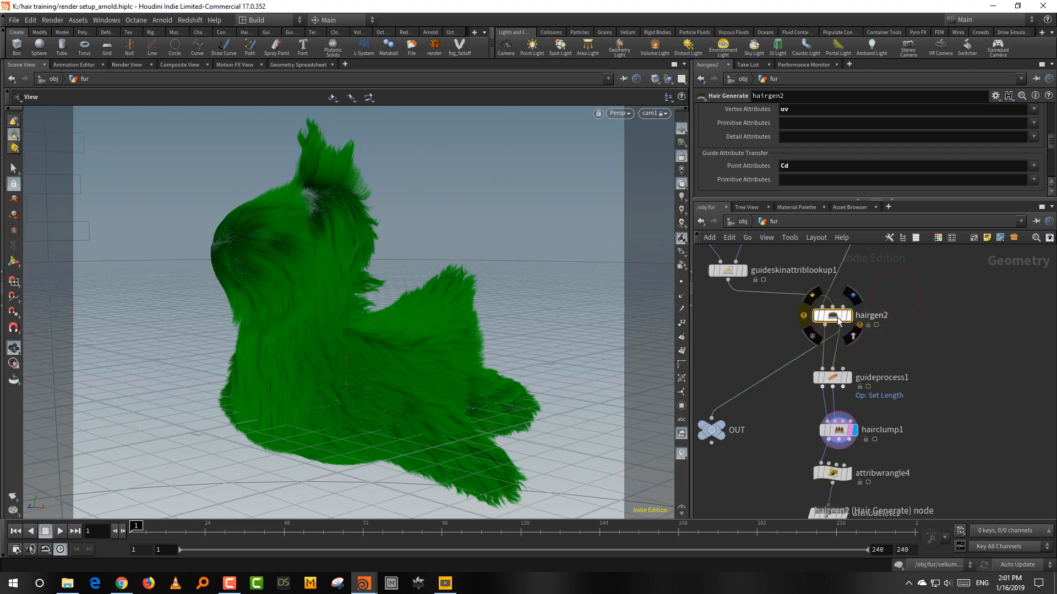
scroll(918, 396, "down", 2)
left_click(847, 418)
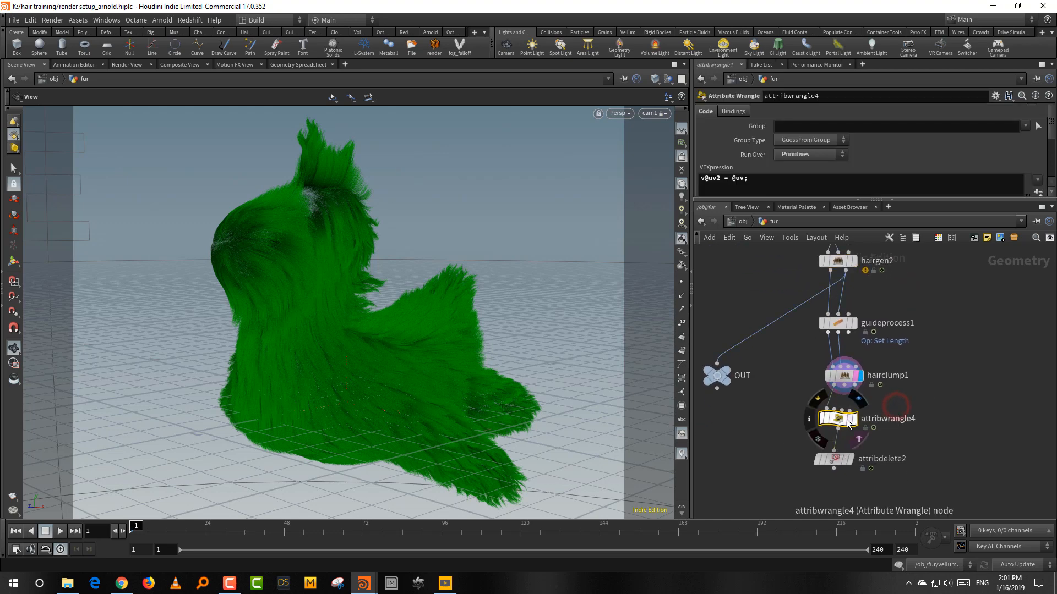
left_click(850, 419)
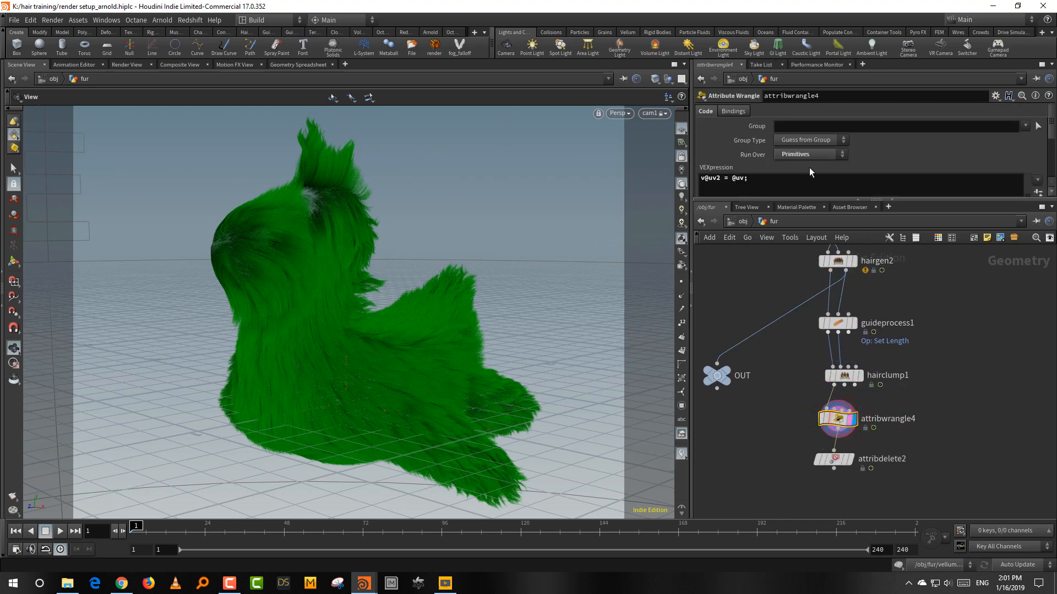
Step: Enlarge attribwrangle4's code area and examine the VEX expression that copies uv to uv2 on primitives
left_click_drag(790, 200, 790, 266)
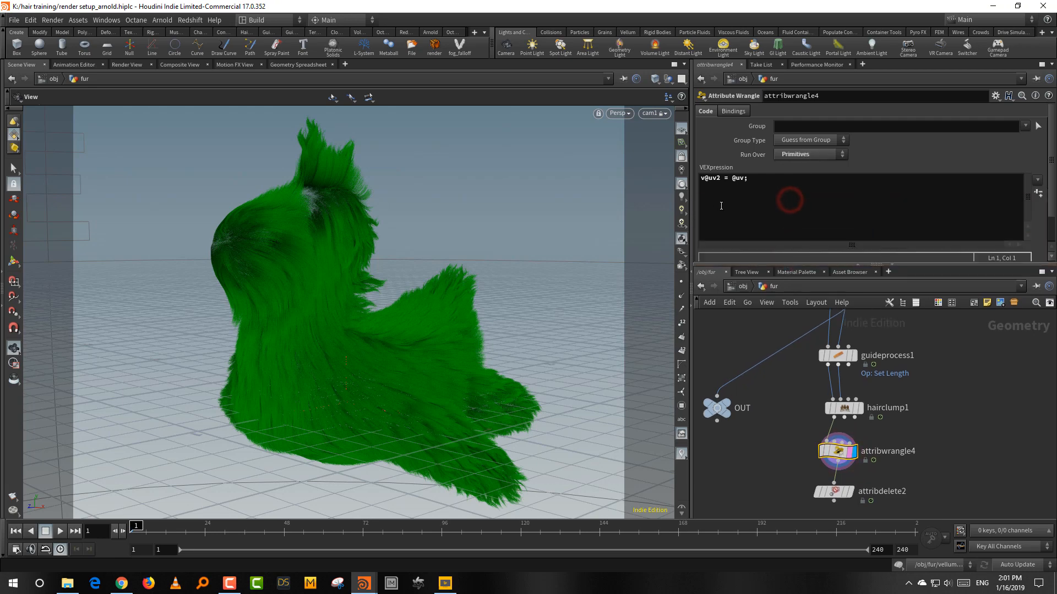
double_click(740, 178)
left_click_drag(701, 178, 736, 185)
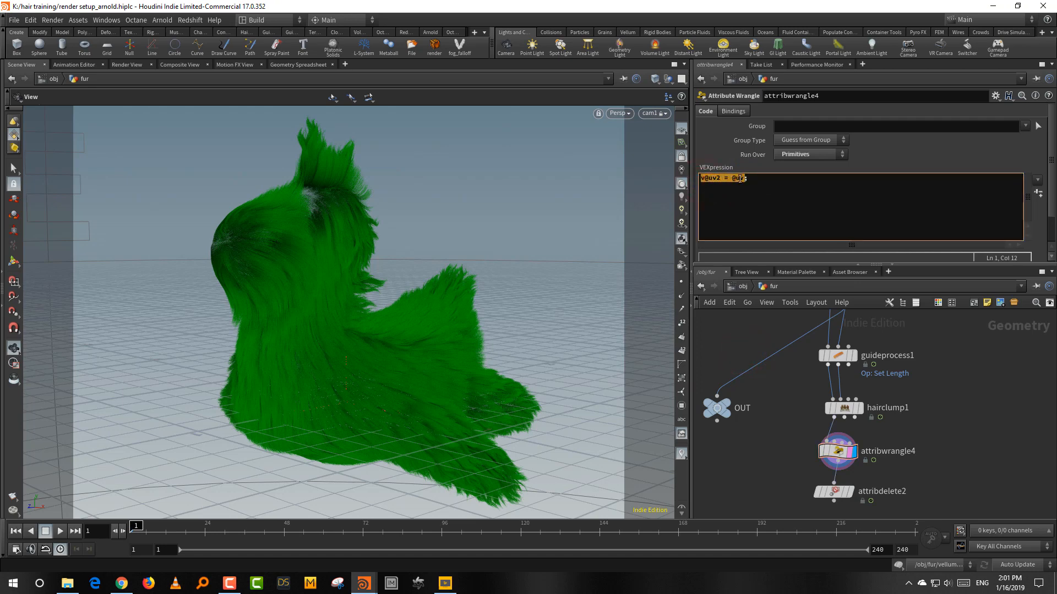
left_click(742, 322)
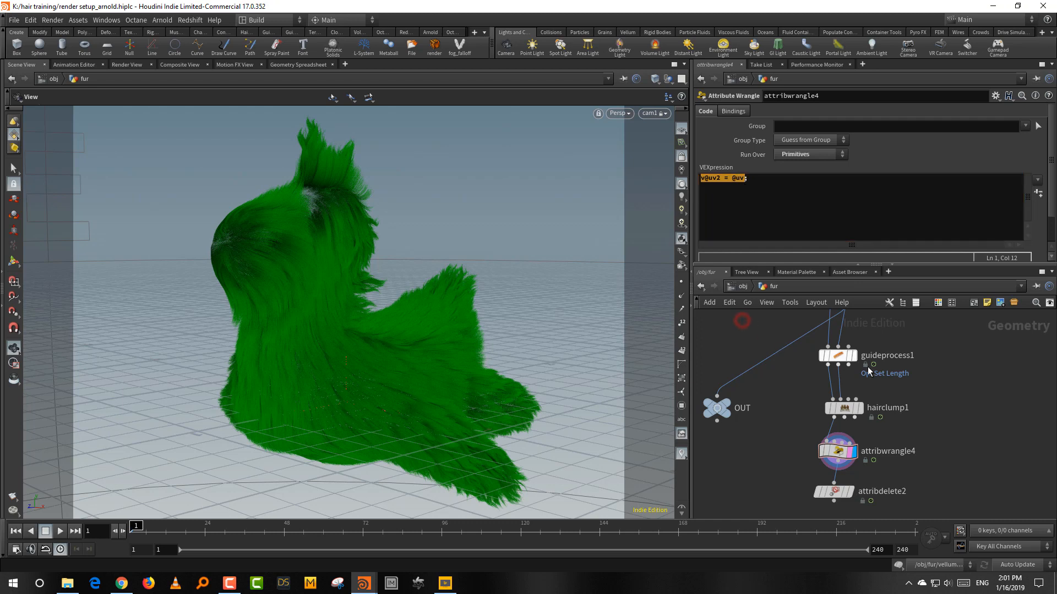
left_click(957, 374)
left_click(759, 181)
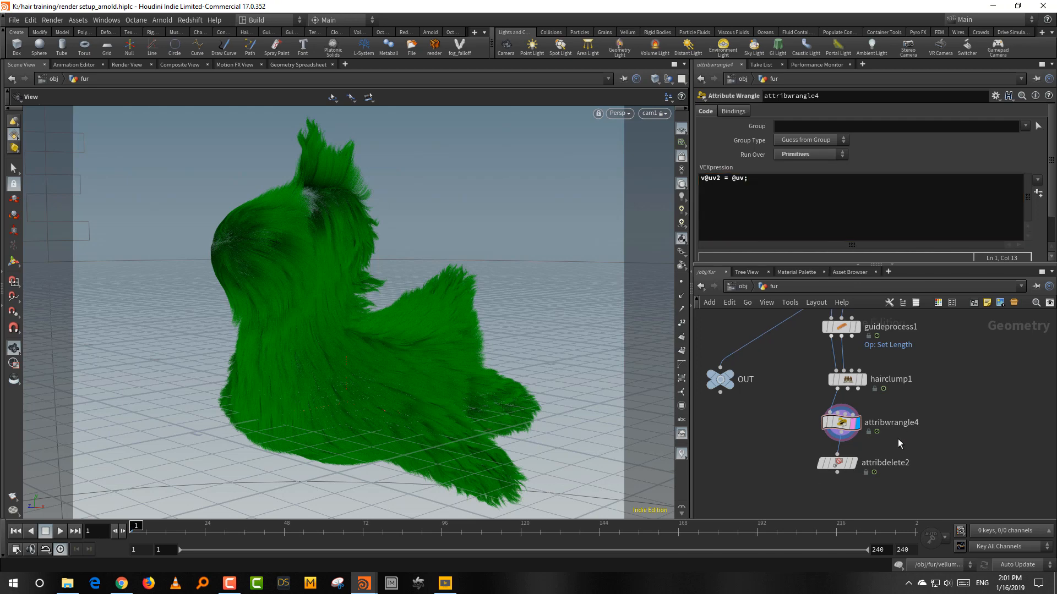
Step: Display the attribdelete2 node and review which point and primitive attributes it deletes
left_click(853, 464)
left_click(854, 463)
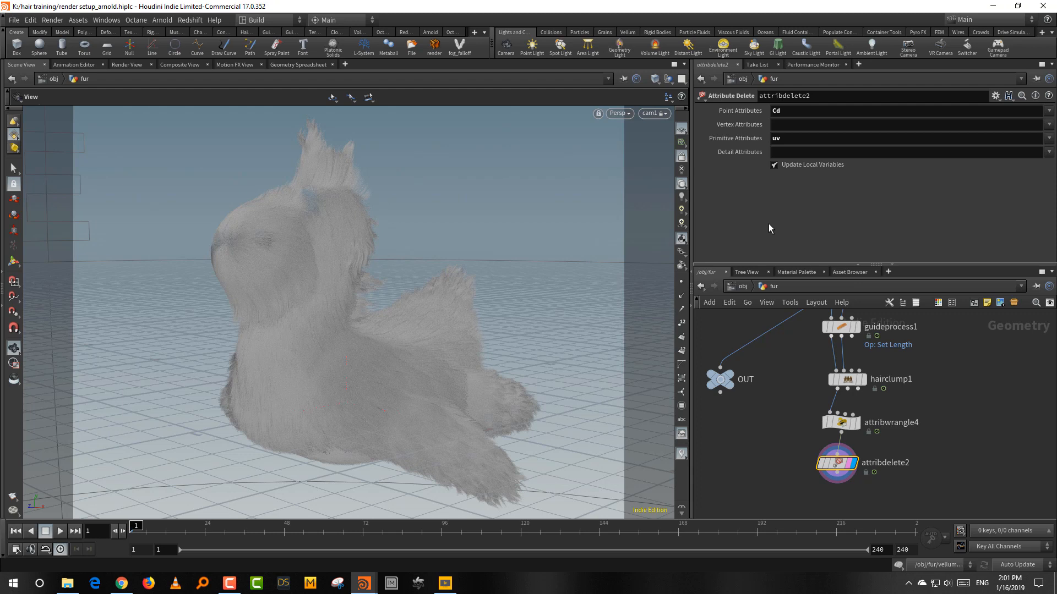
Step: Return to the object level and enlarge the network view to review the scene's objects
left_click(739, 287)
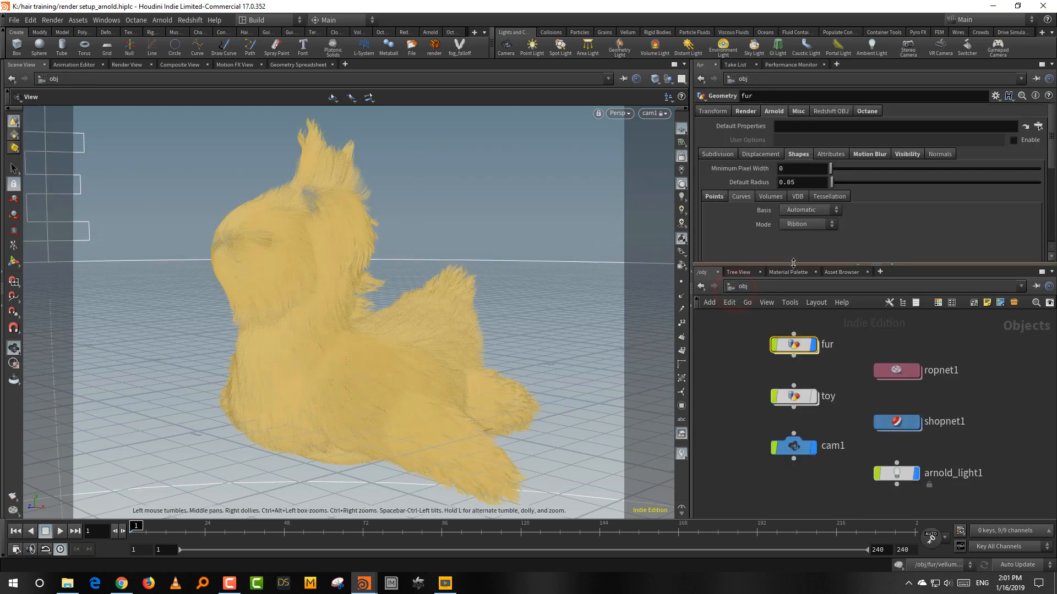
left_click_drag(793, 263, 793, 203)
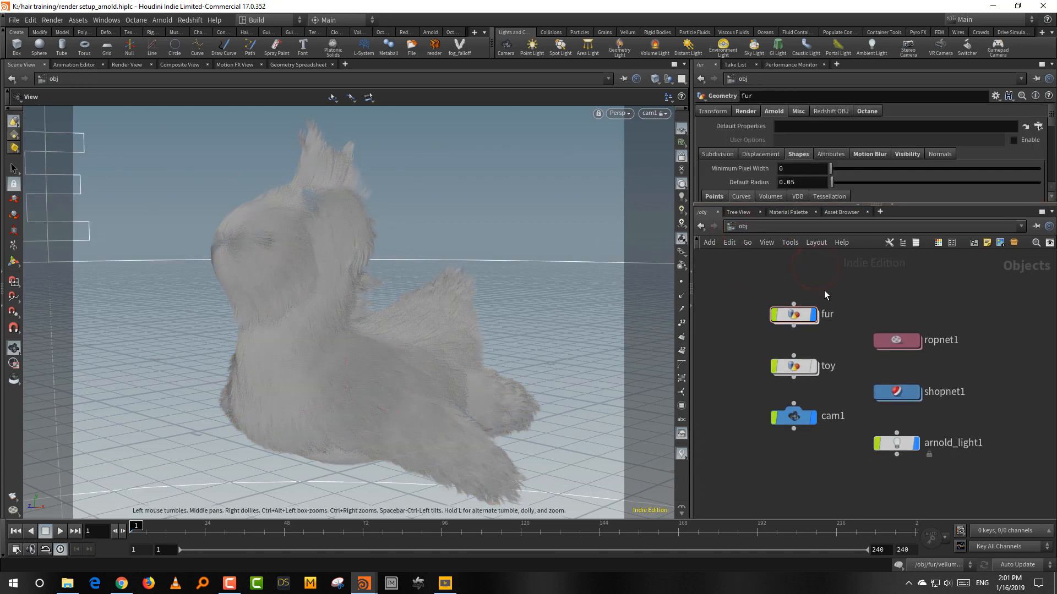
left_click_drag(788, 205, 793, 274)
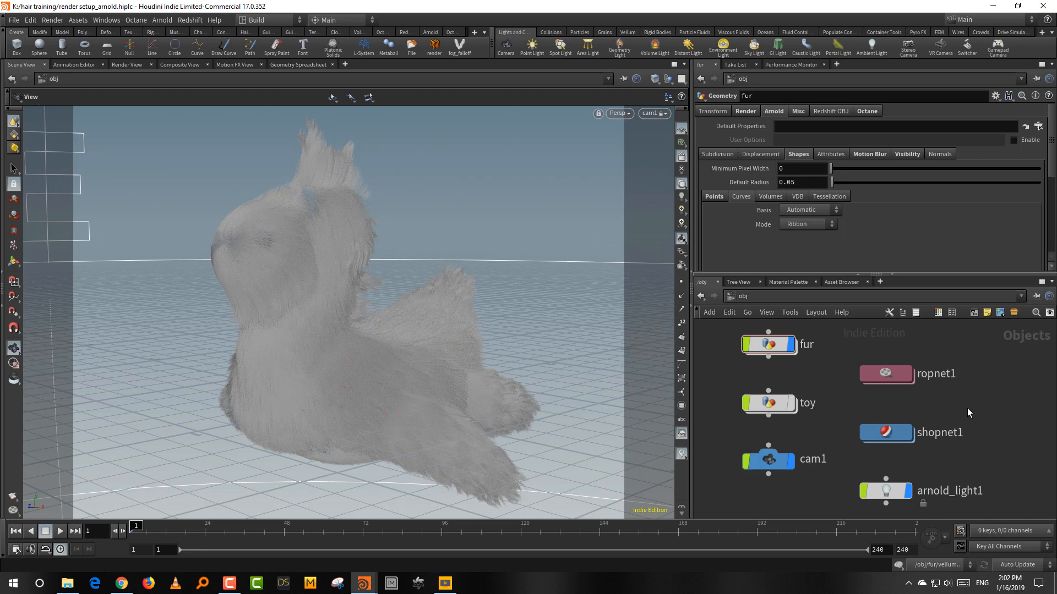
left_click_drag(914, 276, 913, 229)
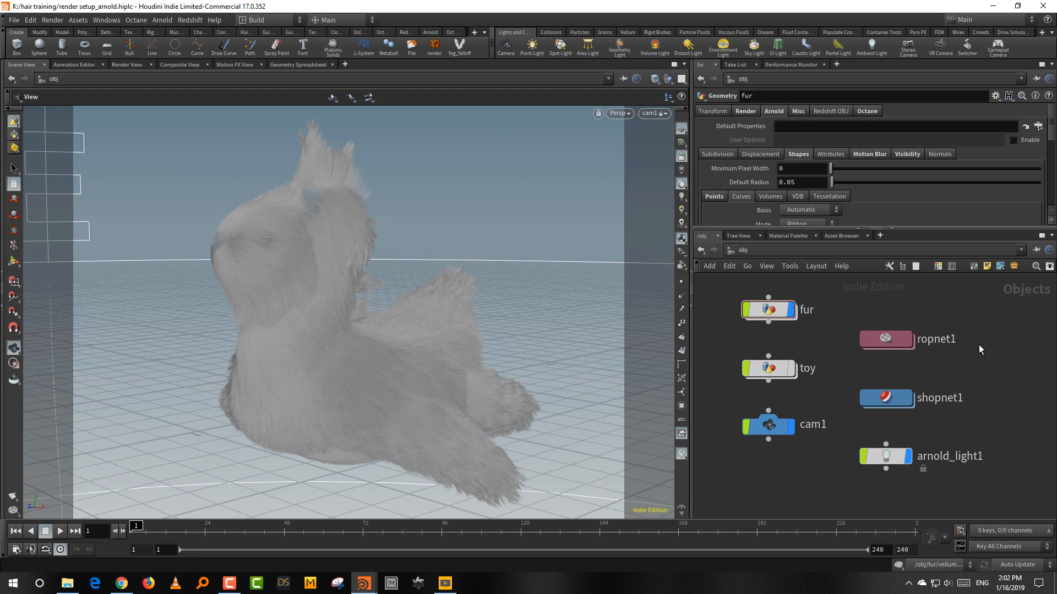
scroll(917, 392, "down", 1)
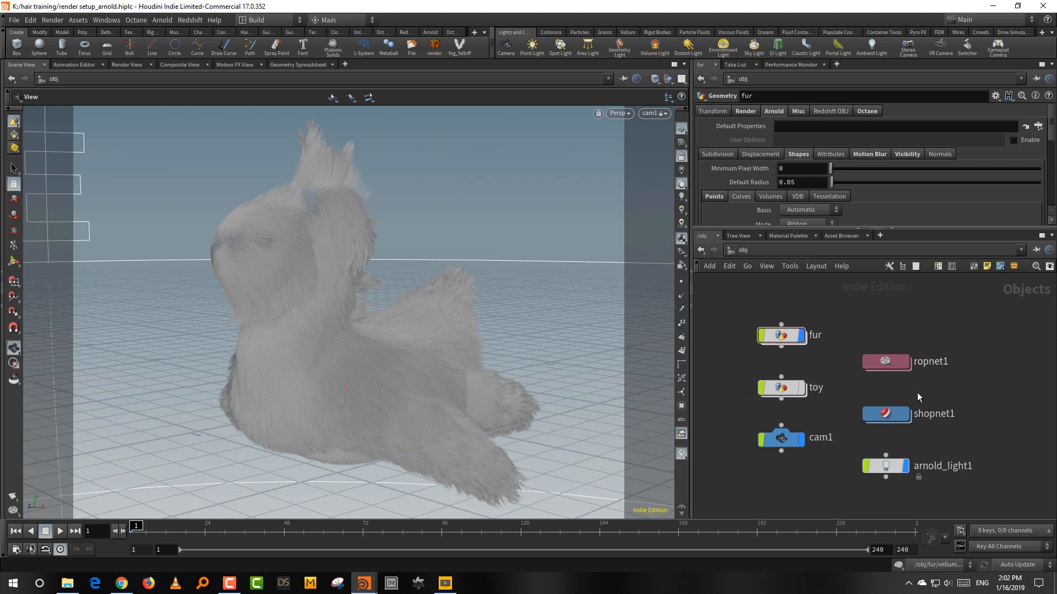
Step: Open the arnold1 output inside ropnet1 and review its ray depth and sampling properties
double_click(884, 361)
left_click(883, 400)
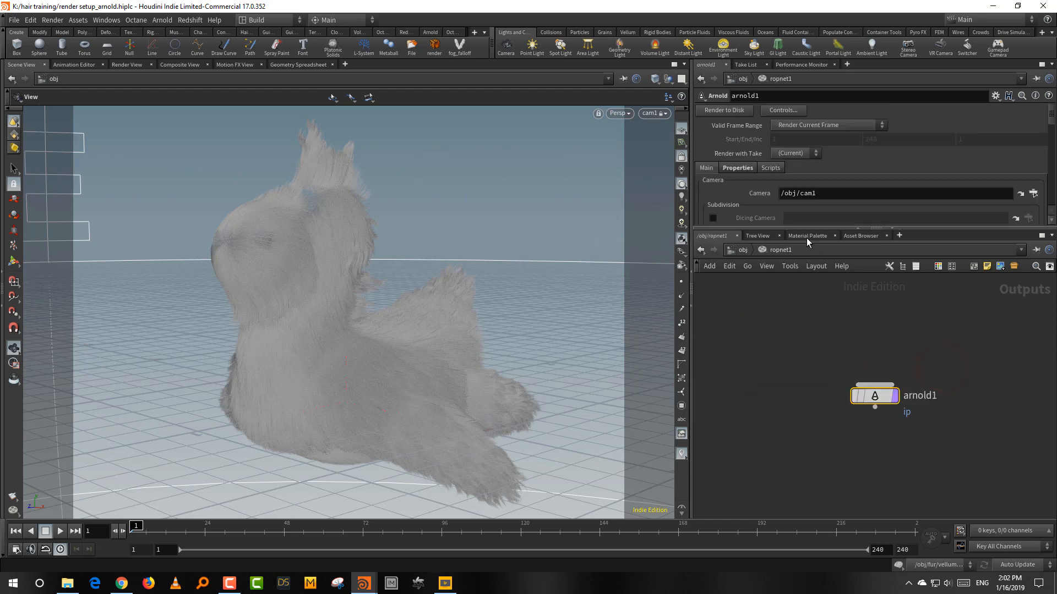
left_click_drag(802, 228, 798, 293)
left_click(754, 169)
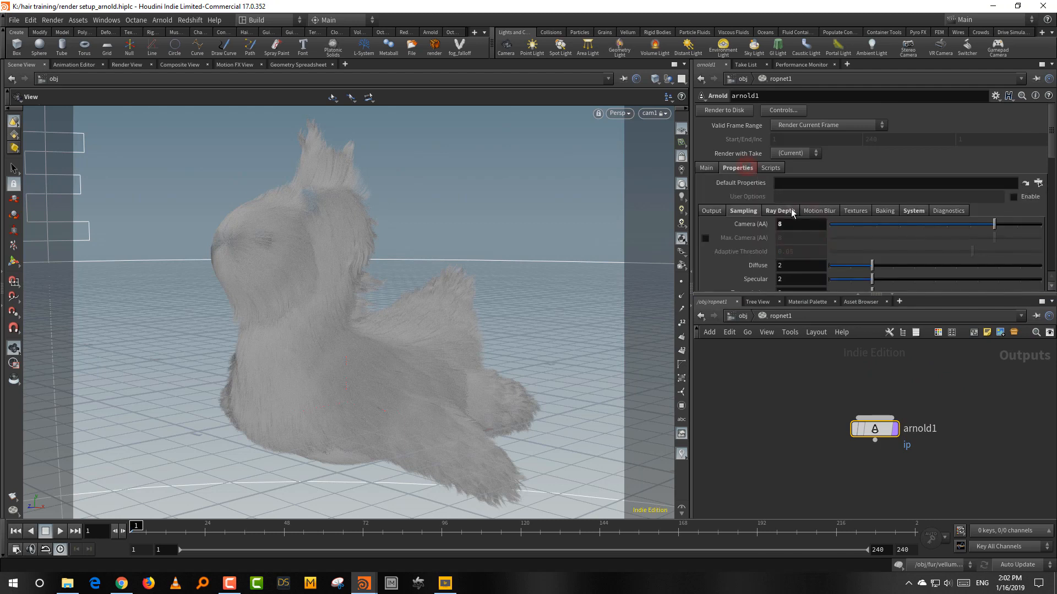
left_click(786, 212)
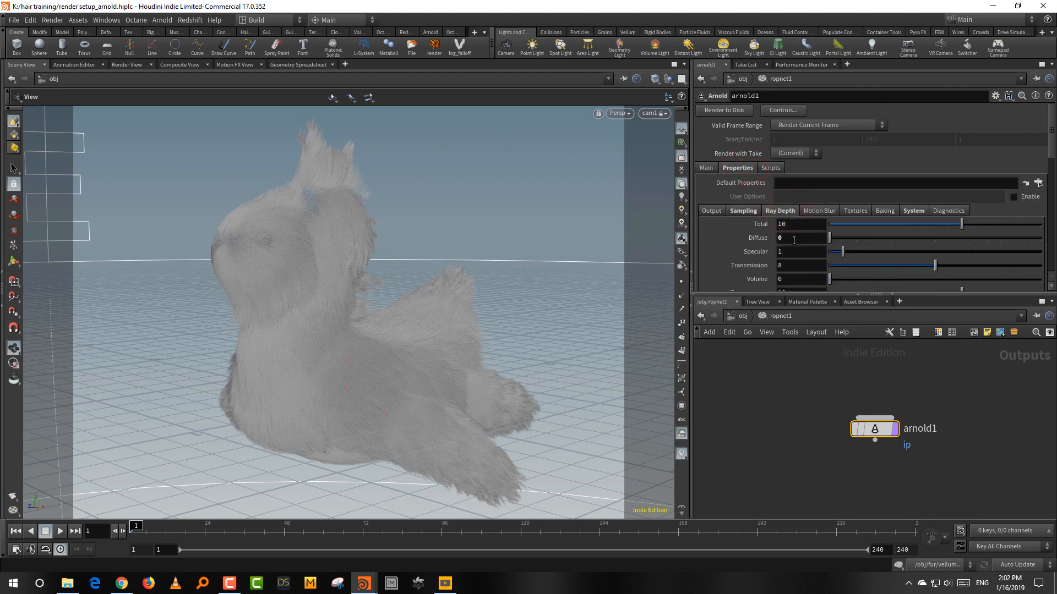
left_click(744, 211)
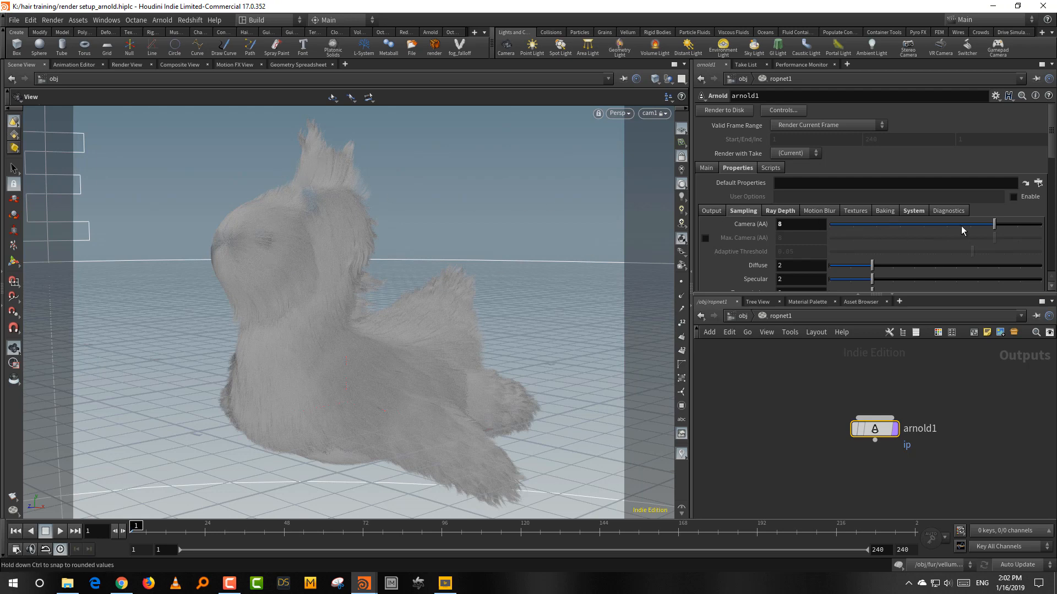
Step: Examine arnold_light1's settings at object level and follow its colour shader to the image1 node
left_click(737, 318)
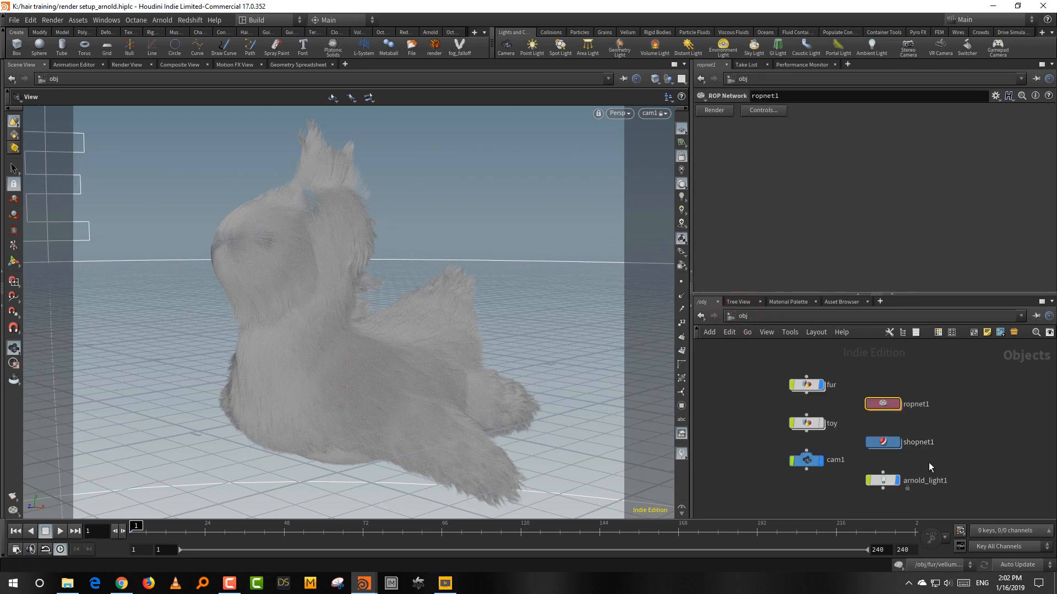
left_click(883, 480)
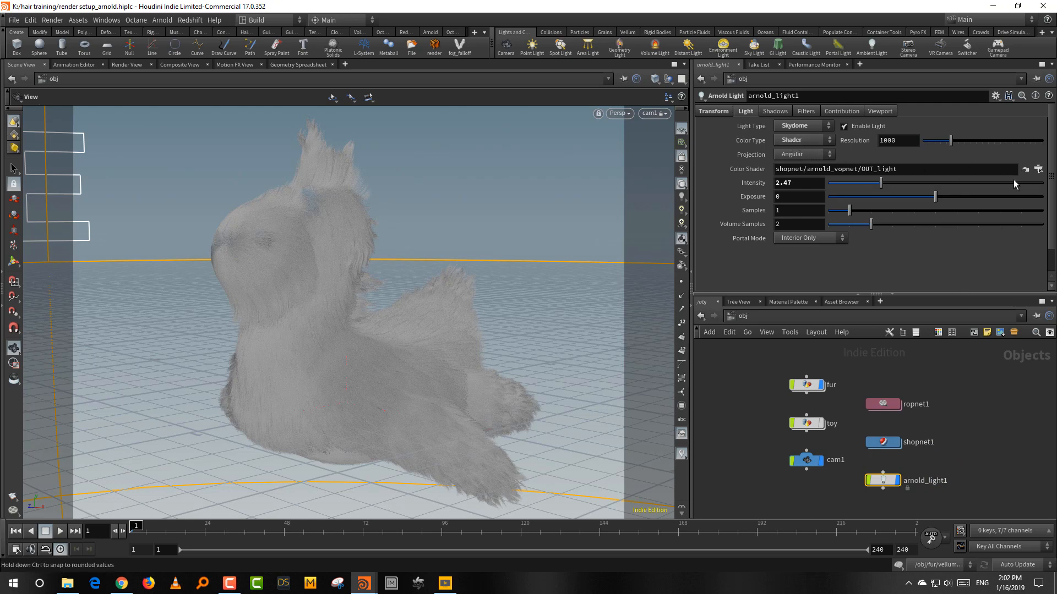
left_click(1025, 169)
left_click_drag(802, 382, 748, 479)
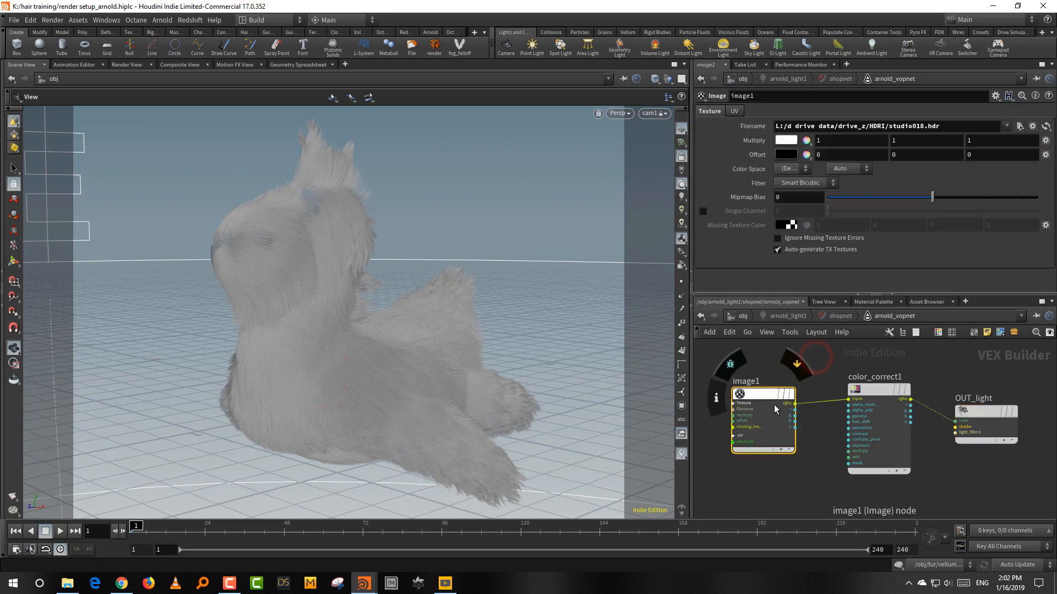
Step: Set the gamma of the color_correct1 node in the light's shader network to 0.651
left_click_drag(832, 364, 872, 415)
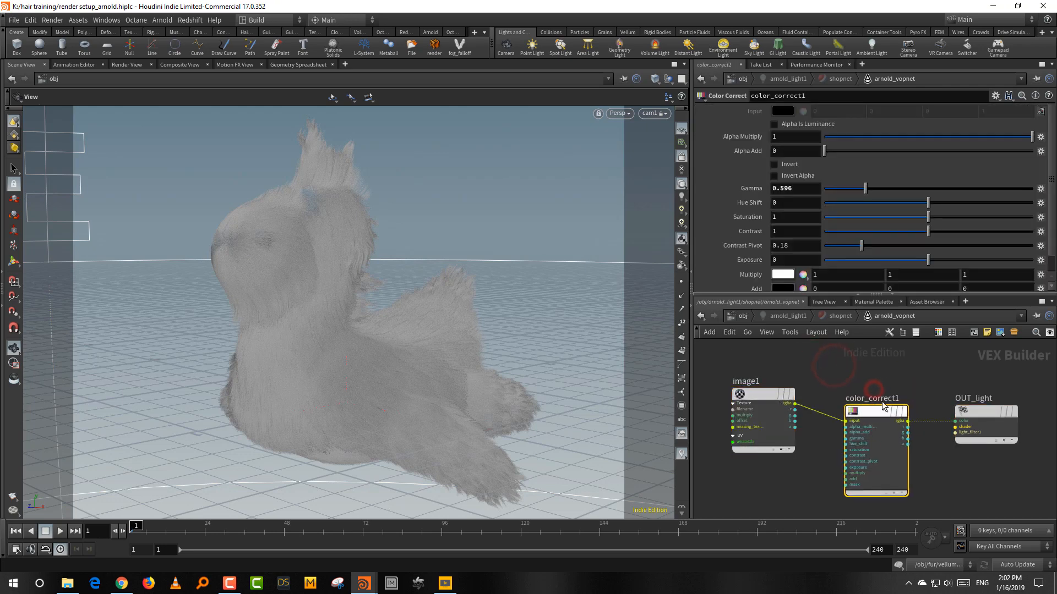
left_click_drag(924, 372, 886, 432)
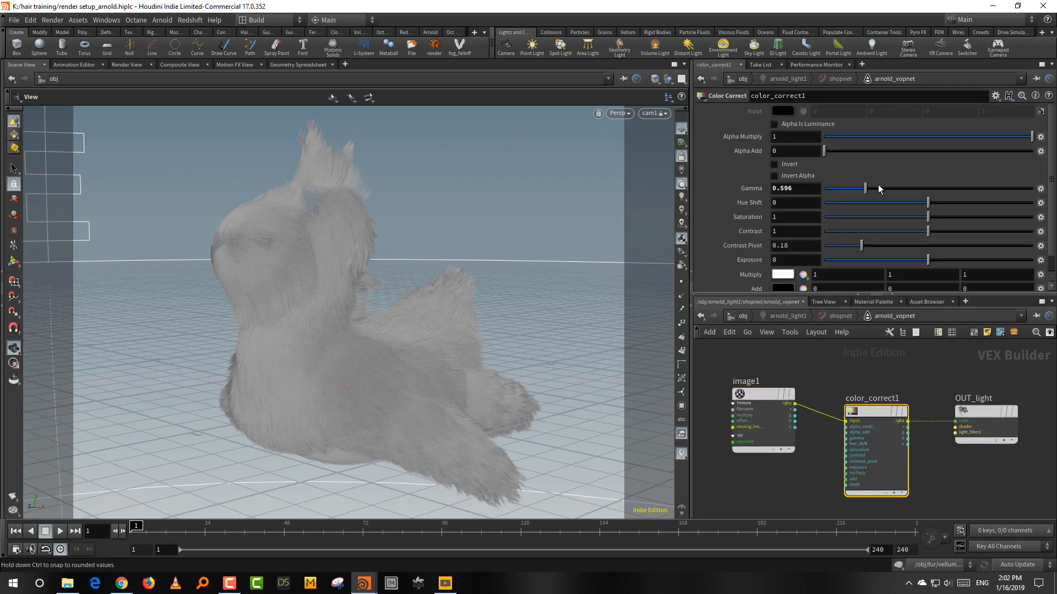
left_click_drag(874, 189, 870, 191)
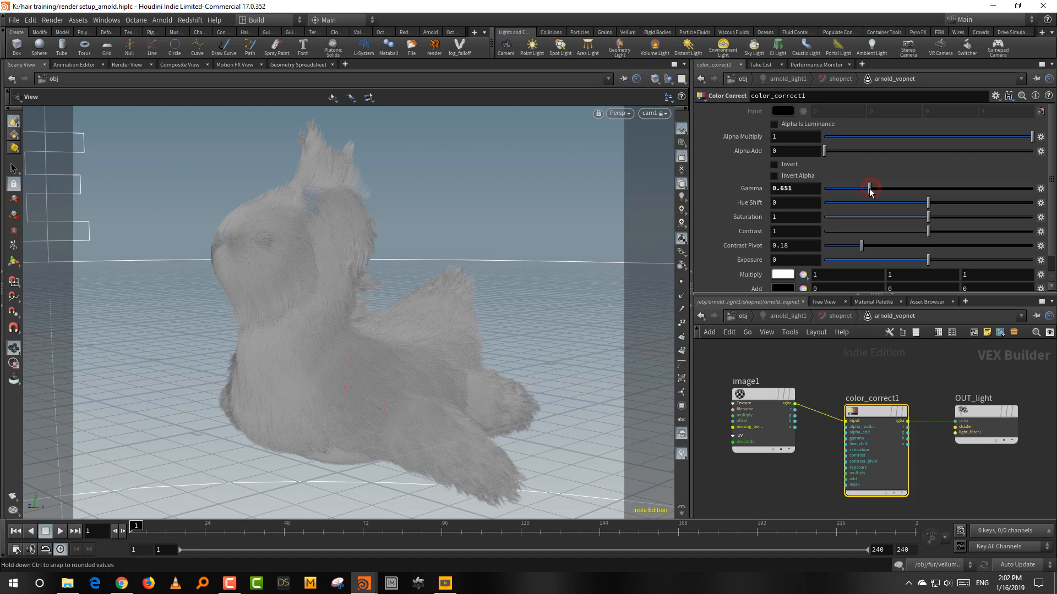
Step: Go back to the object level and add a new Arnold Shader Network inside shopnet1, below the existing fur network
left_click(742, 316)
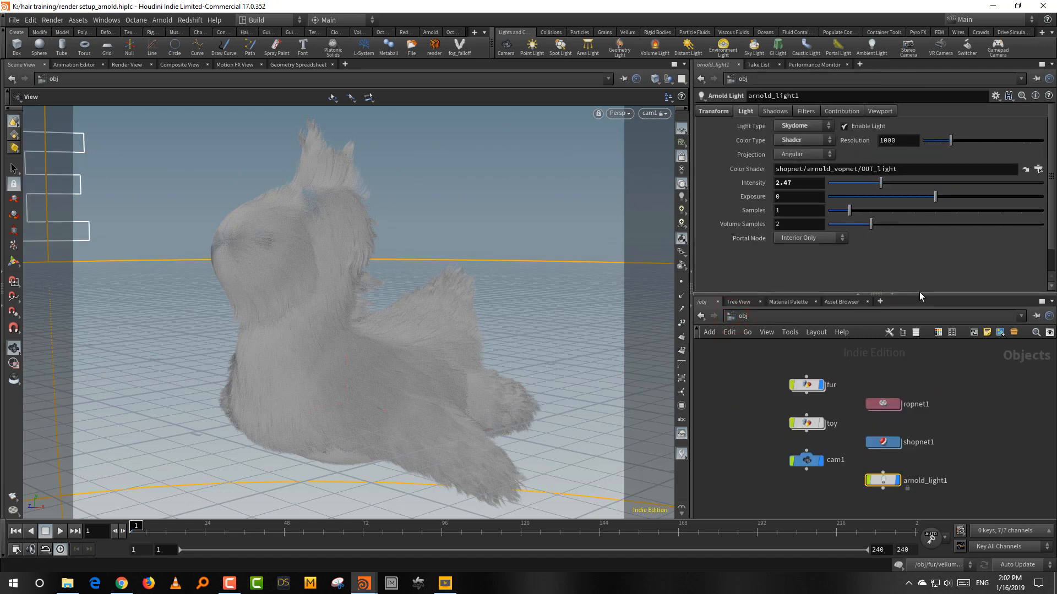
left_click_drag(918, 294, 918, 240)
scroll(875, 462, "up", 2)
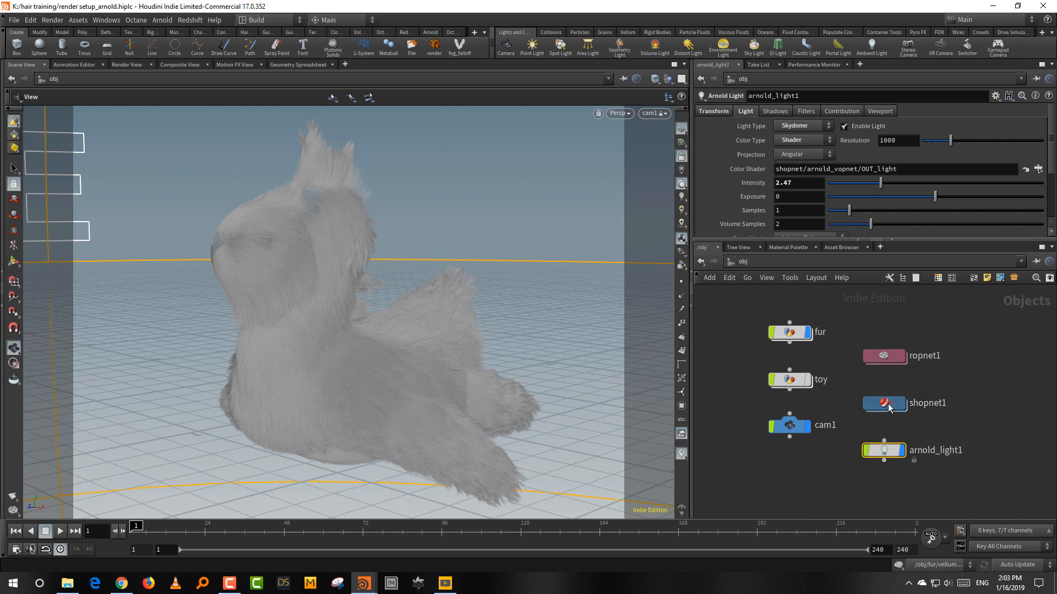
double_click(884, 404)
left_click(875, 438)
key("Tab")
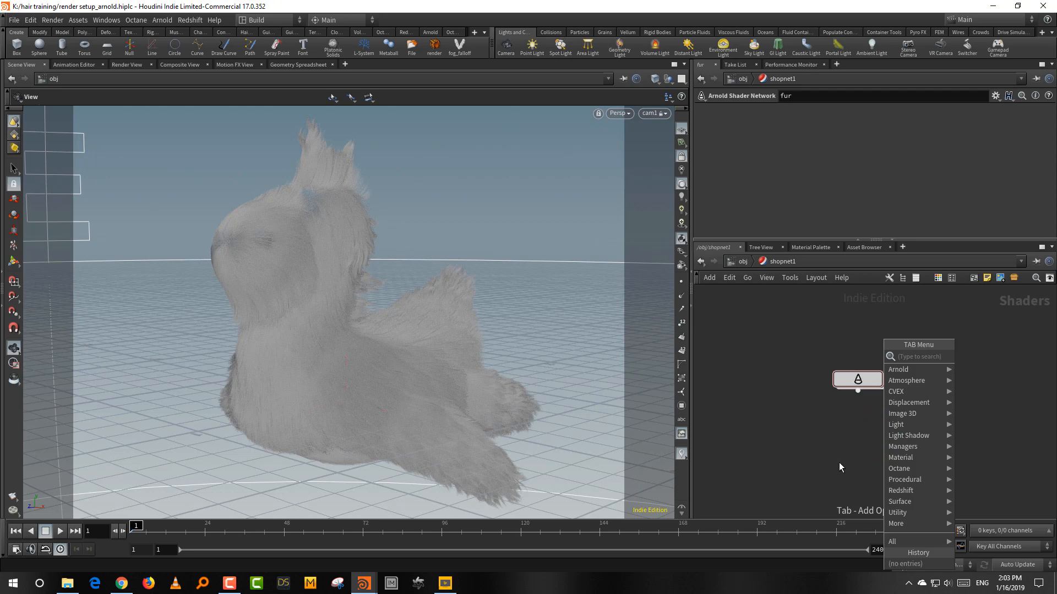
type("arno")
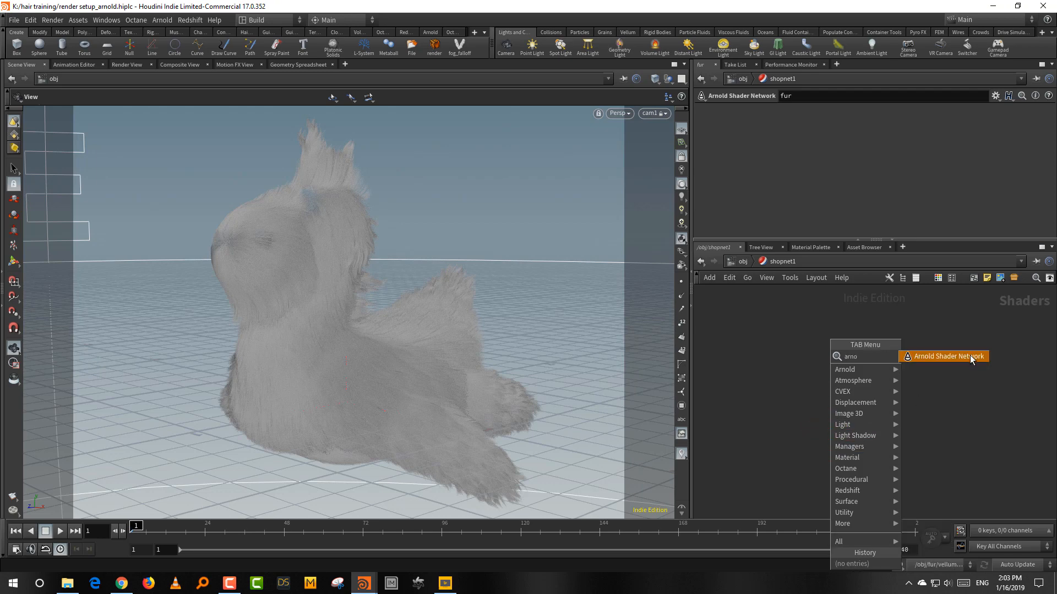
left_click(970, 359)
left_click(849, 444)
Step: Rename the new Arnold shader network furry
left_click_drag(849, 444, 447, 384)
double_click(908, 444)
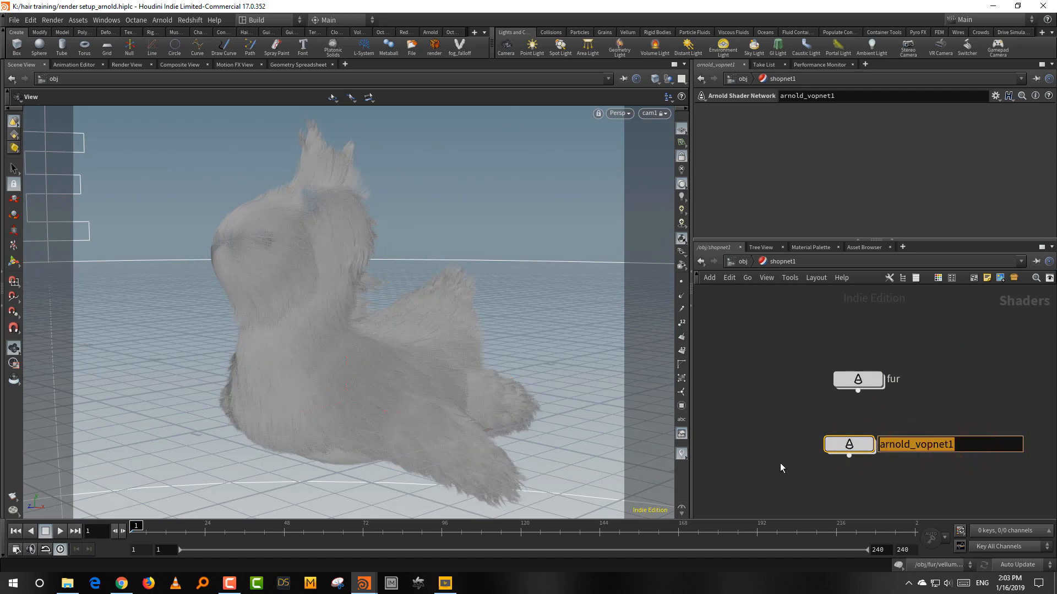
type("furry")
key("Return")
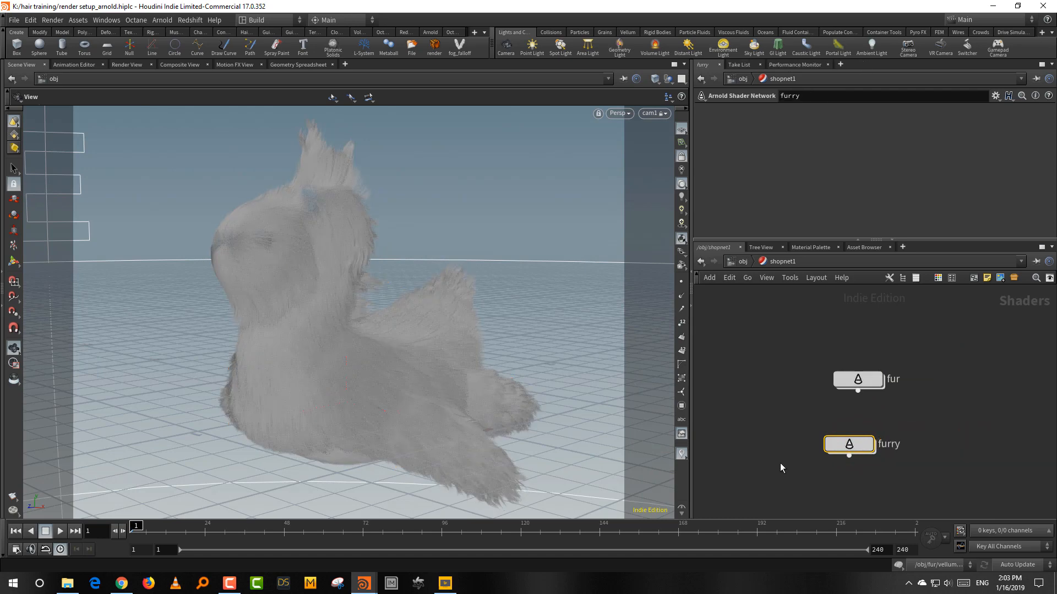
Step: Add a Standard Hair shader inside the furry network, beside the OUT_material node
key("Return")
middle_click_drag(782, 354, 836, 356)
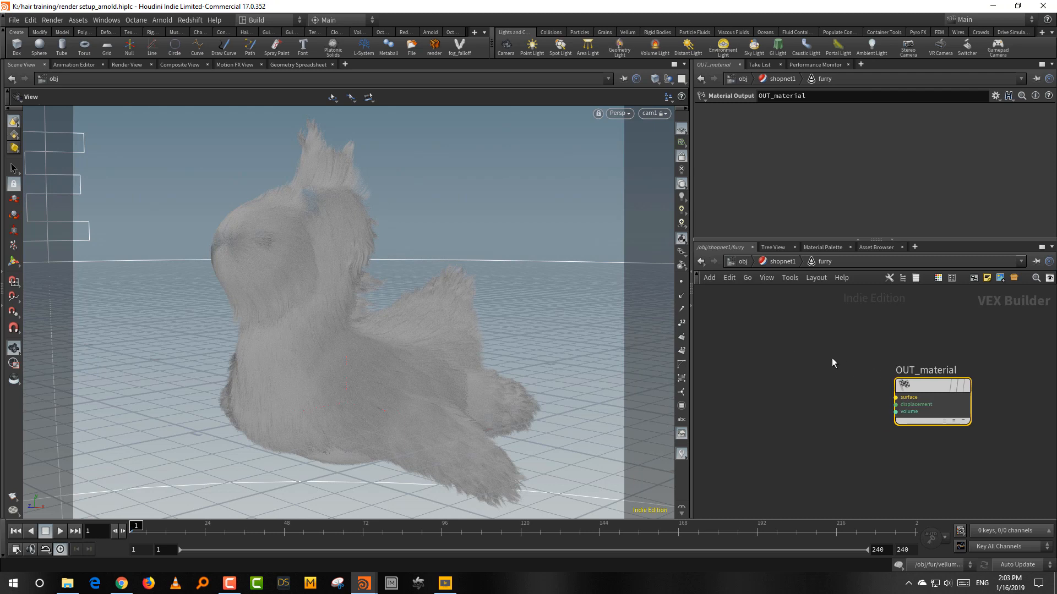
key("Tab")
type("h")
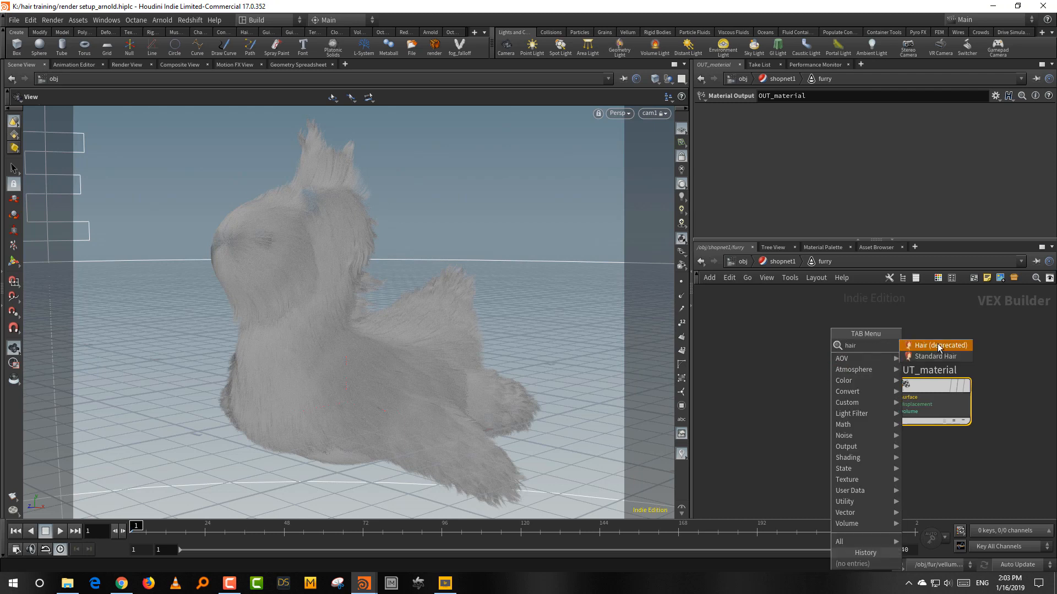
left_click(942, 357)
left_click(770, 358)
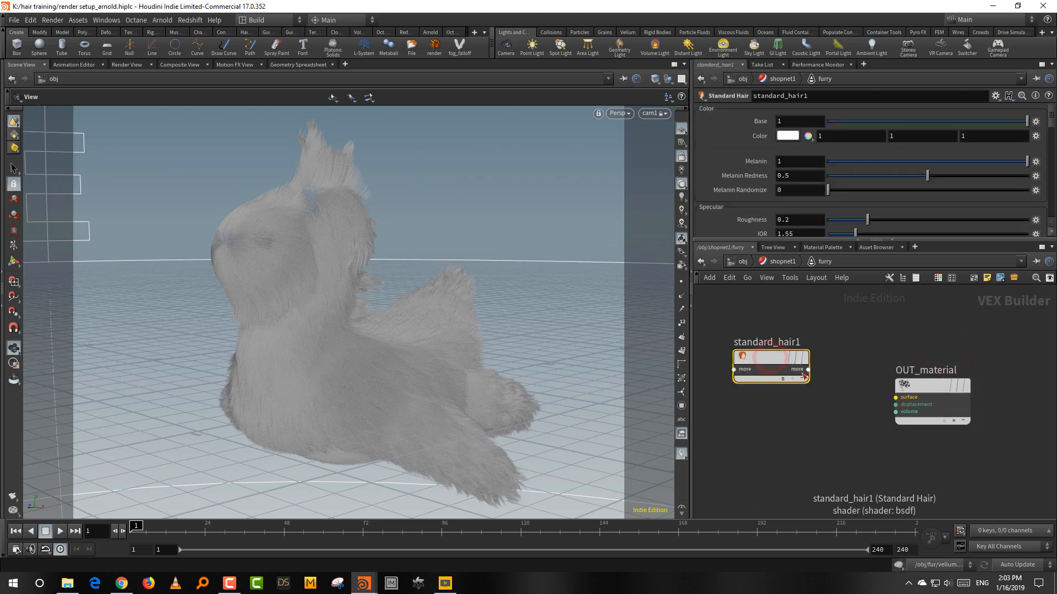
Step: Expand the standard_hair1 node and connect its shader output to the surface input of OUT_material
left_click(784, 383)
left_click_drag(808, 370, 896, 398)
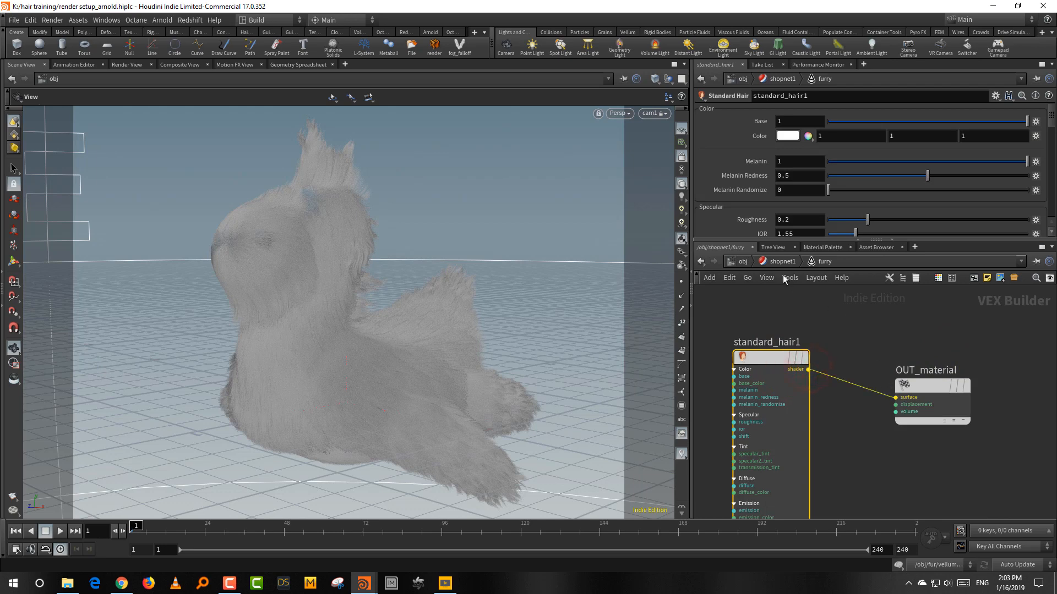
left_click_drag(793, 246, 793, 257)
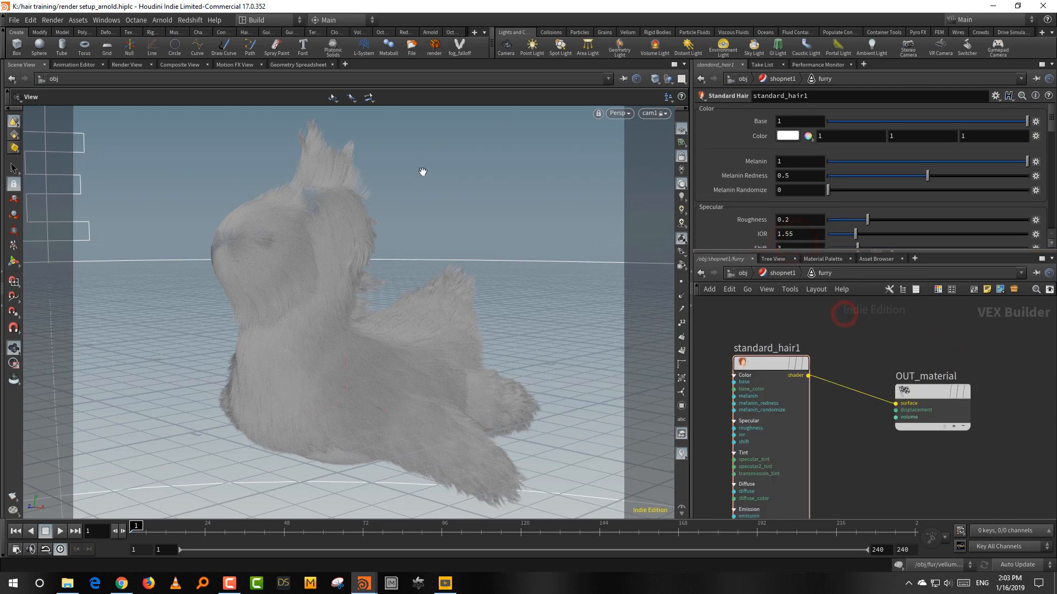
Step: Open a Render View in a new floating panel and render the fur with the arnold1 output of ropnet1
left_click(106, 20)
left_click(122, 32)
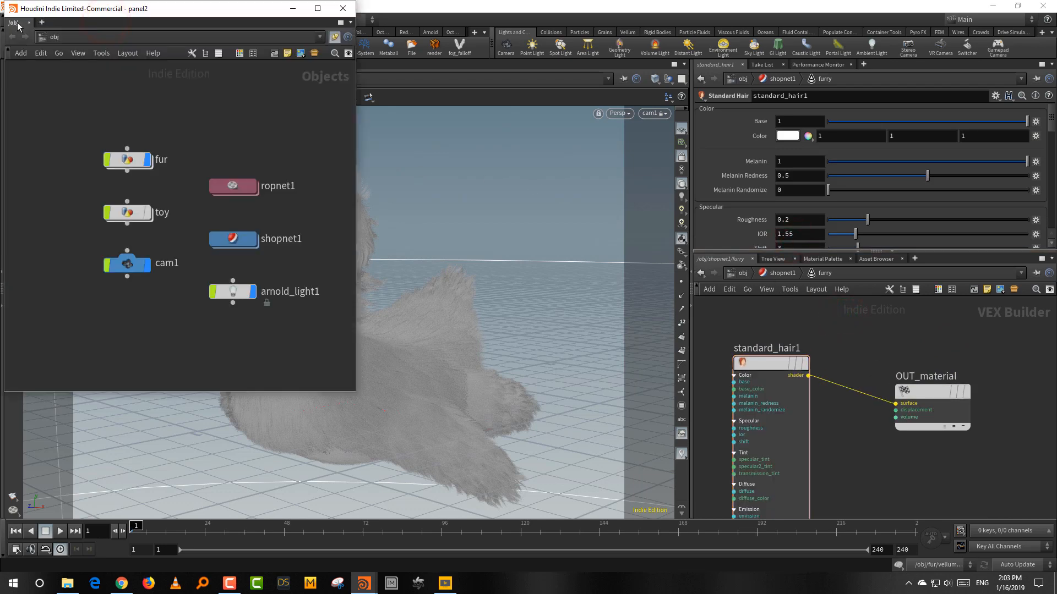
left_click(17, 23)
left_click(54, 185)
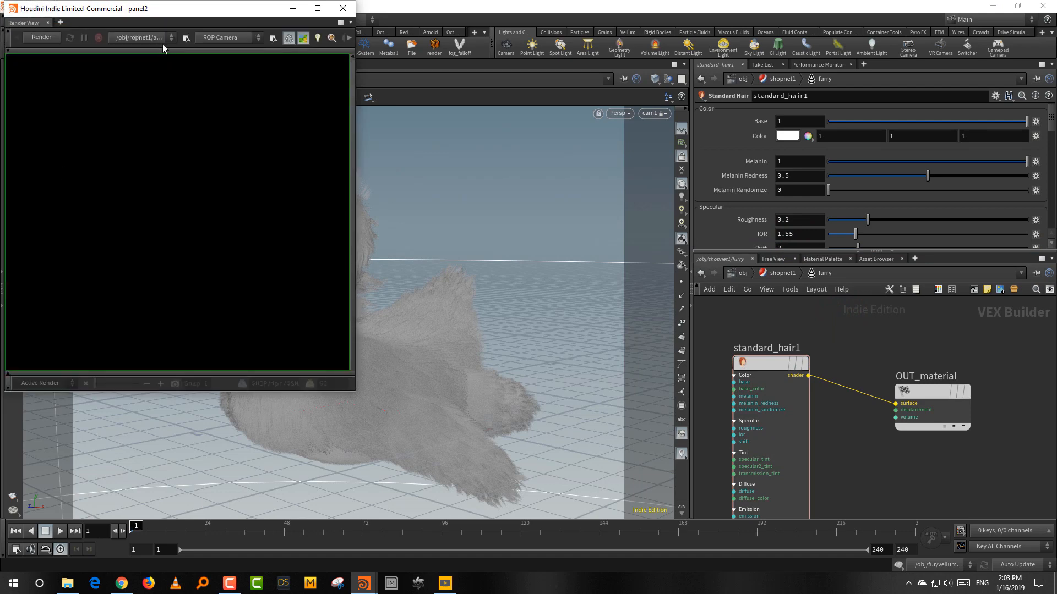
left_click(160, 38)
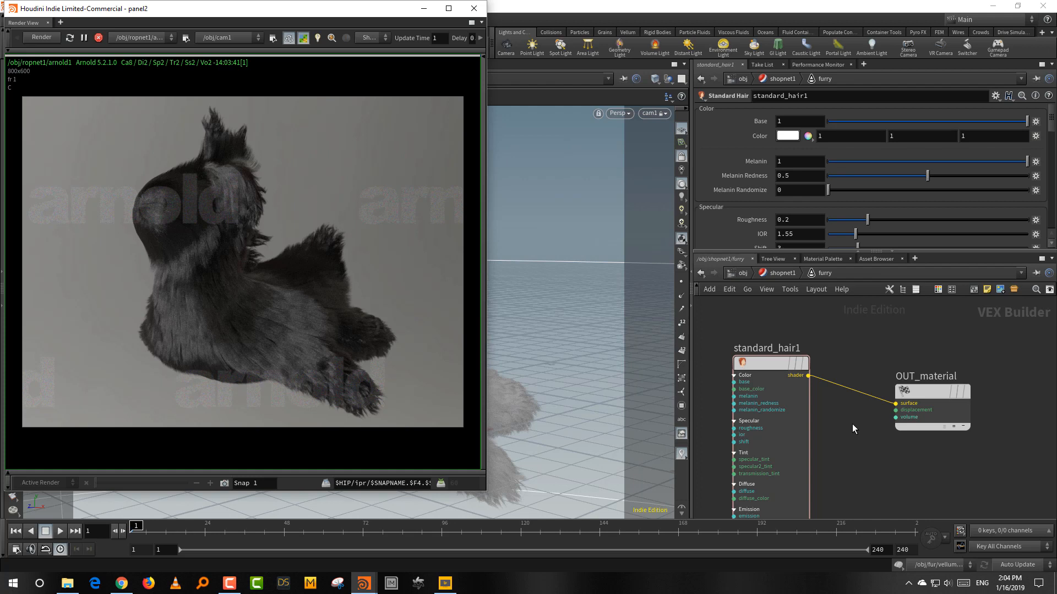
Step: Align standard_hair1 with OUT_material and review its colour, specular, tint, diffuse and emission parameters alongside the render
scroll(892, 338, "down", 3)
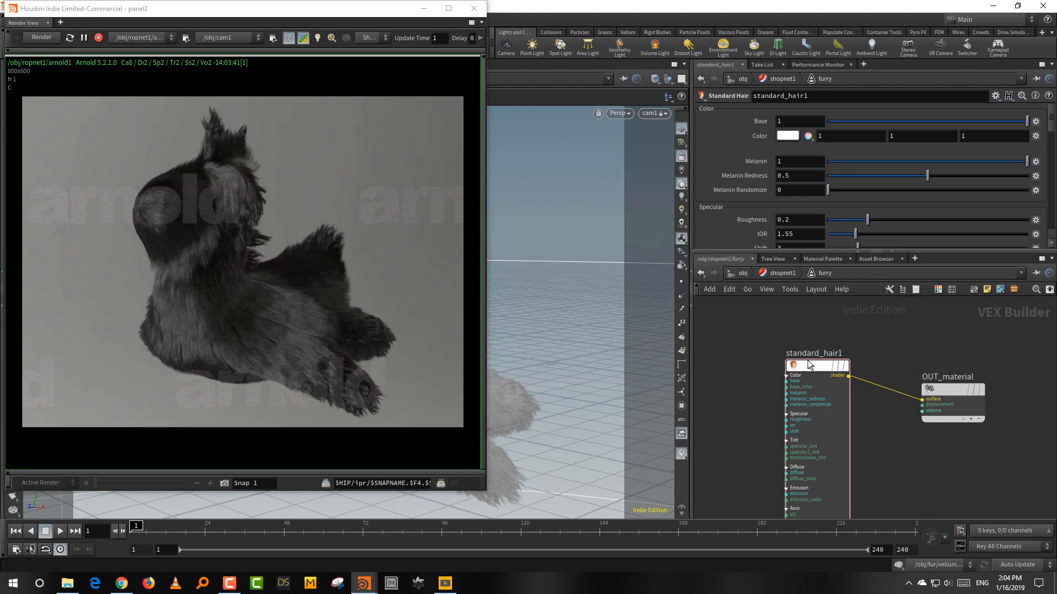
left_click_drag(809, 362, 814, 389)
scroll(853, 341, "down", 1)
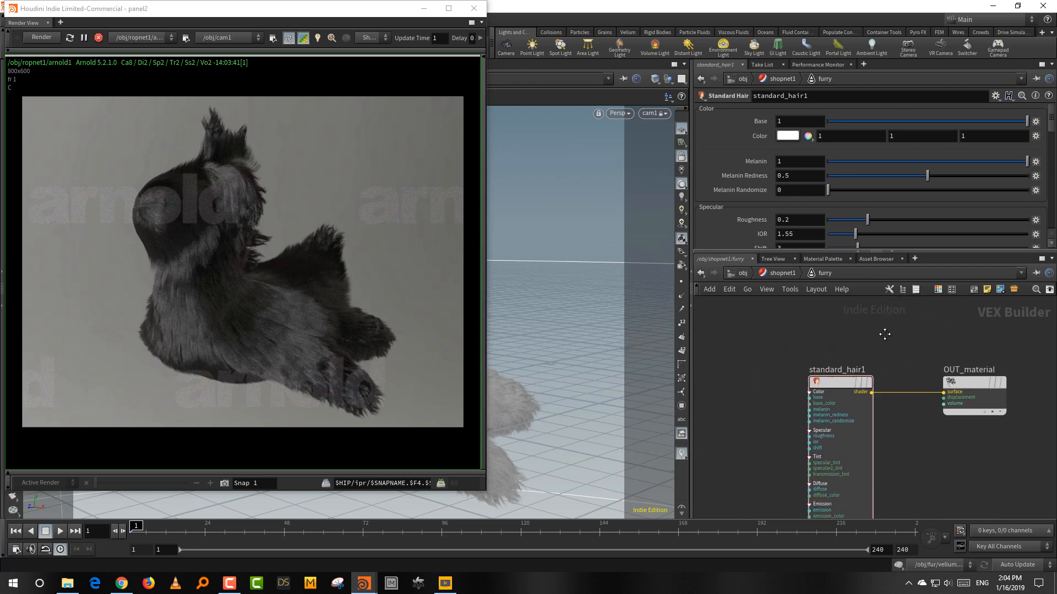
left_click_drag(875, 252, 889, 325)
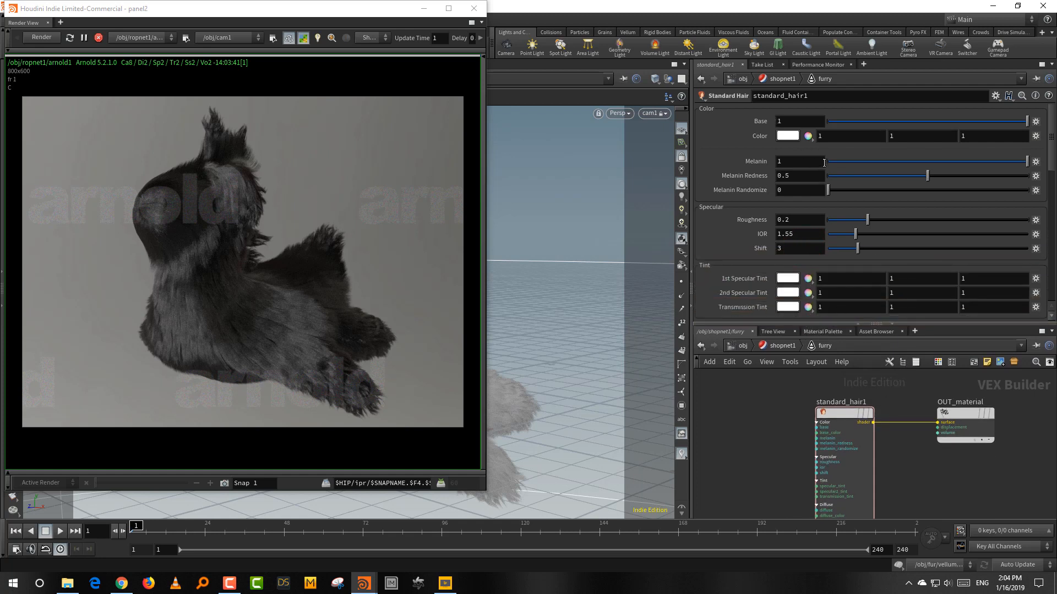
left_click_drag(1049, 166, 1048, 207)
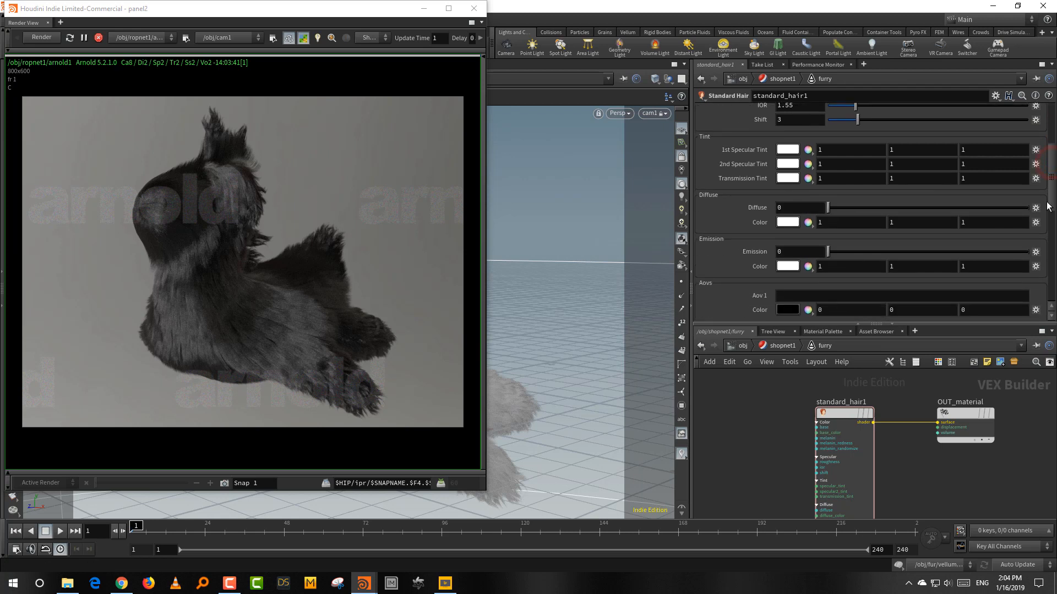
scroll(1038, 187, "up", 5)
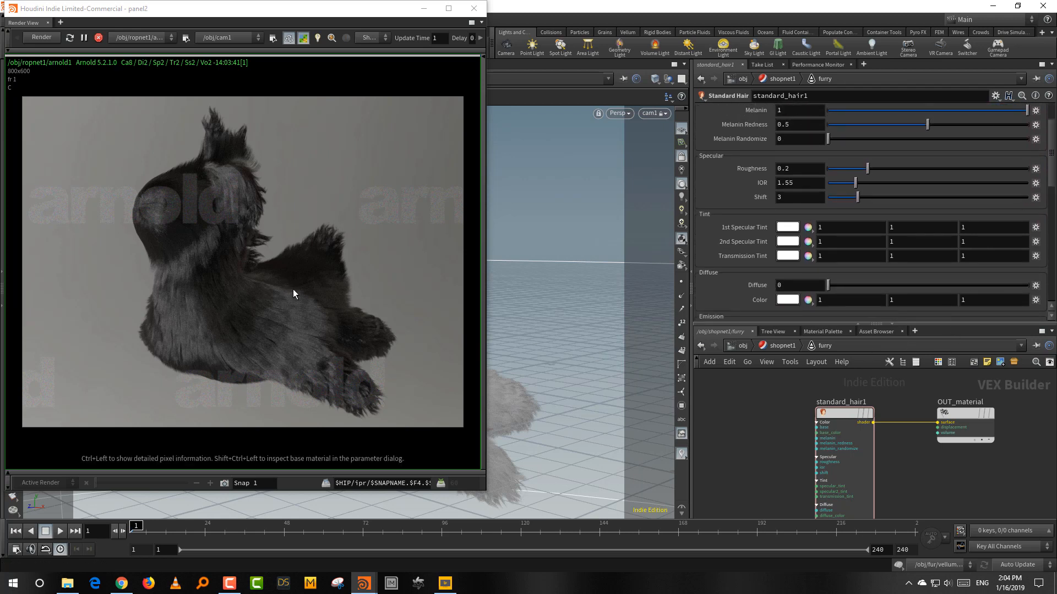
scroll(1048, 173, "up", 2)
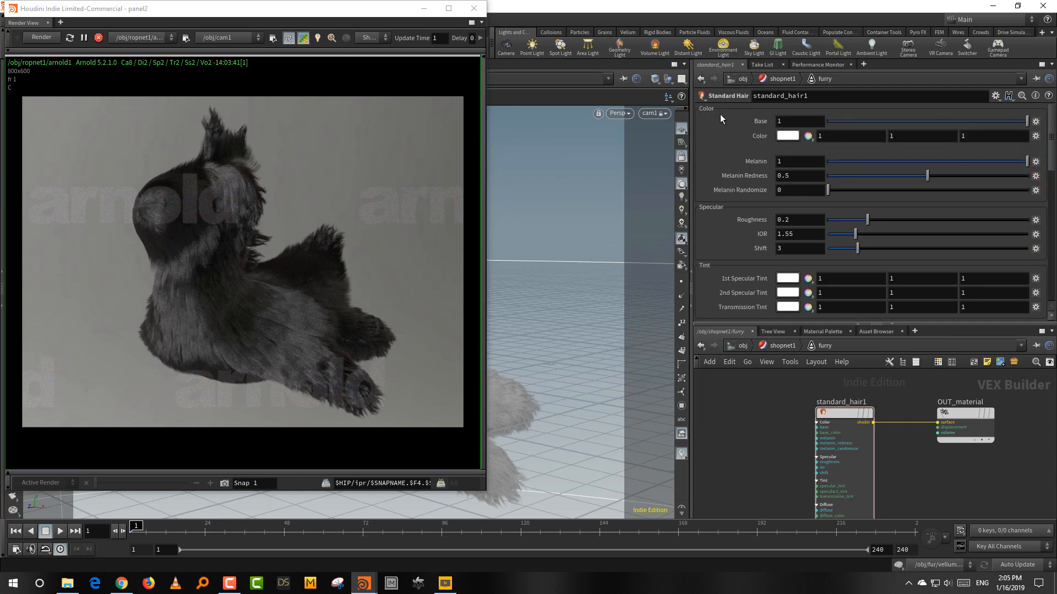
Step: Set standard_hair1's base weight to 0 and diffuse weight to 1, and stop the live render once it has refined
left_click_drag(853, 119, 747, 128)
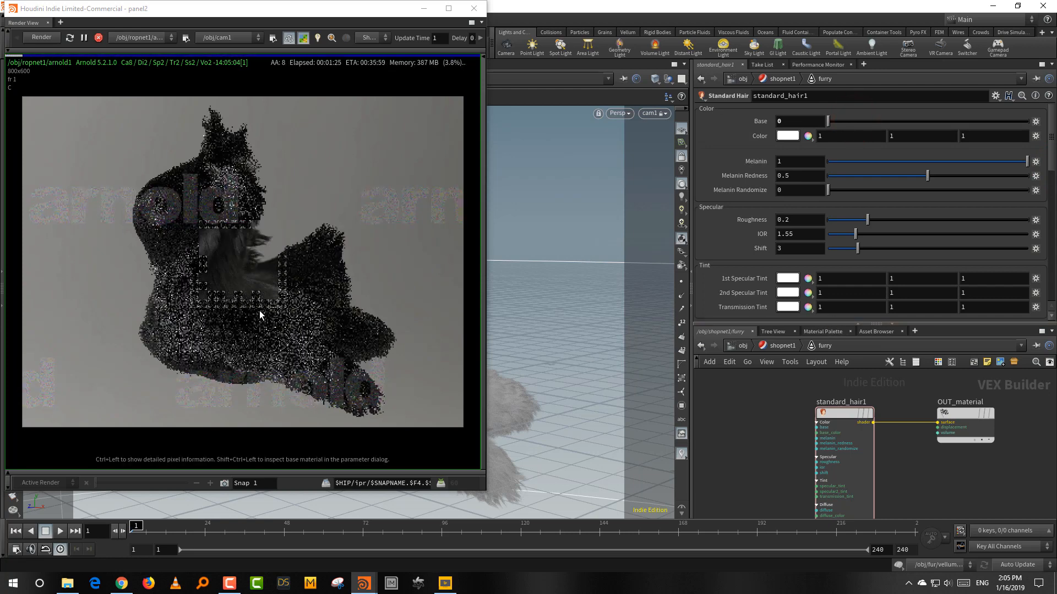
scroll(1051, 200, "down", 3)
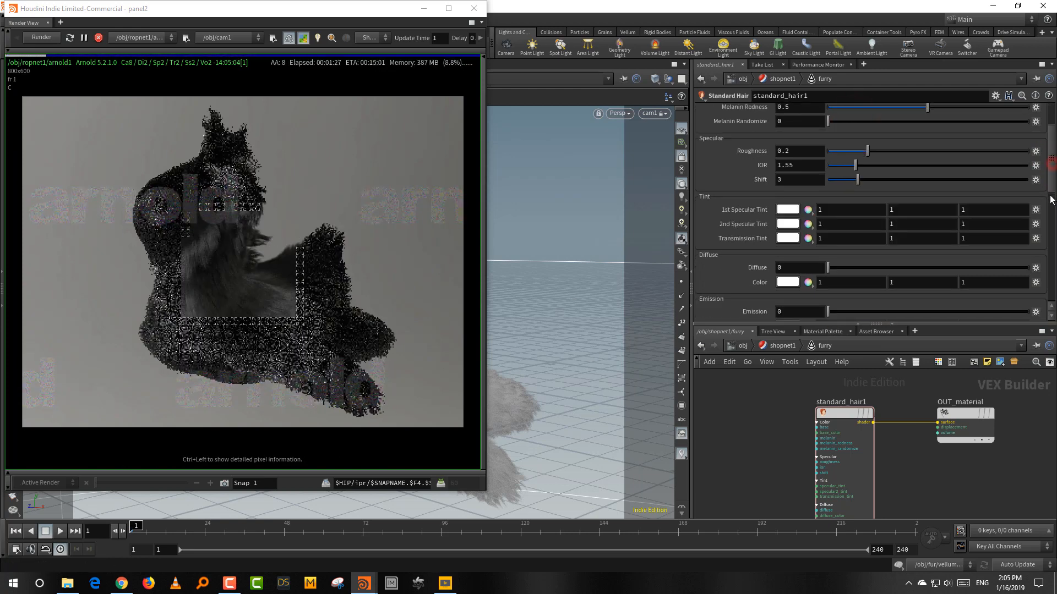
scroll(1051, 199, "down", 2)
left_click_drag(830, 215, 1029, 218)
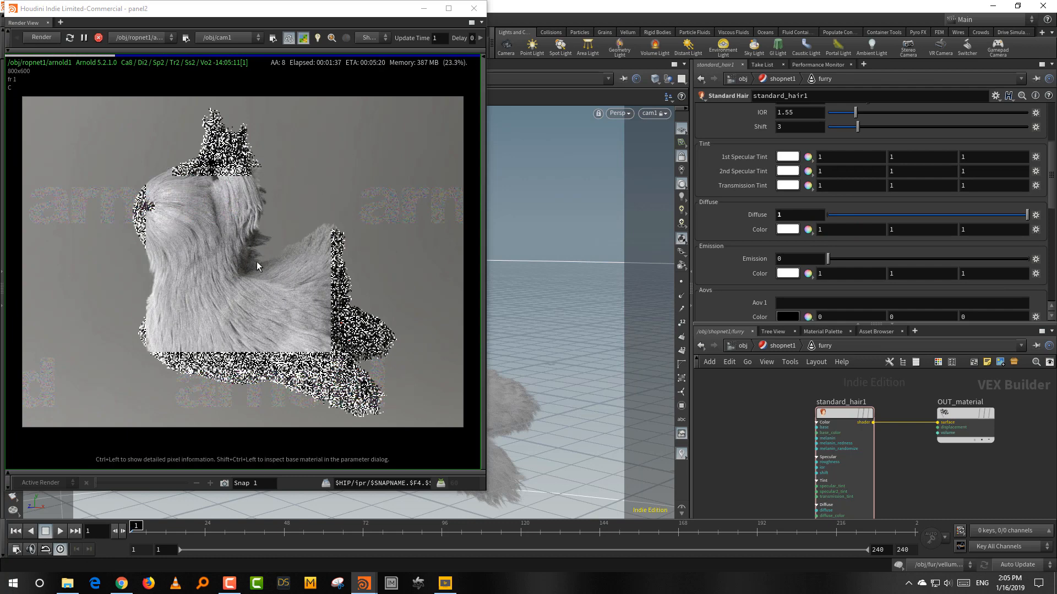
mouse_move(814, 325)
left_mouse_down()
mouse_move(814, 286)
mouse_move(814, 329)
left_mouse_up()
scroll(754, 214, "up", 5)
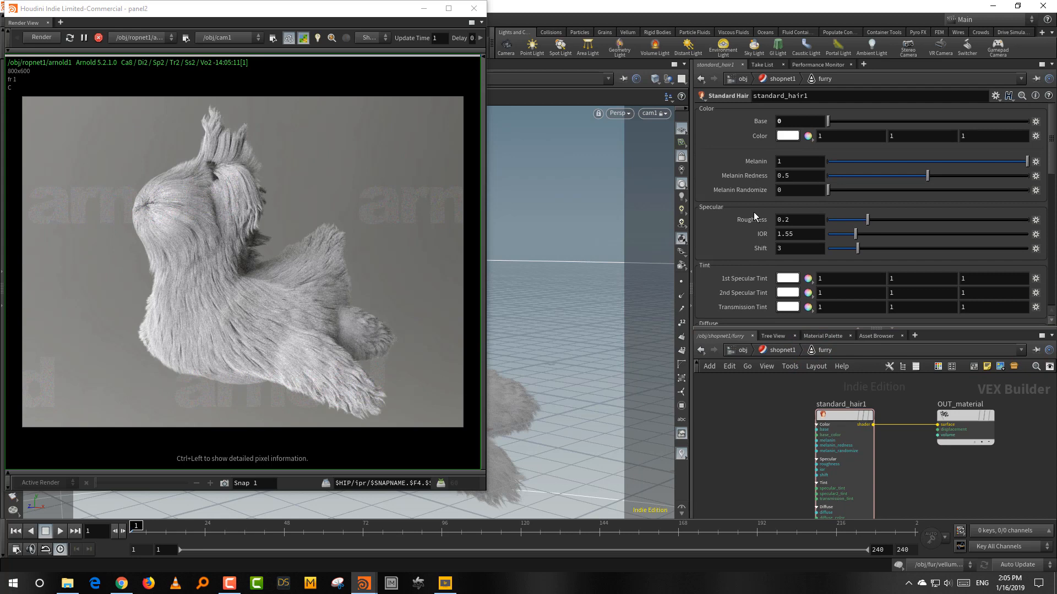
left_click(99, 37)
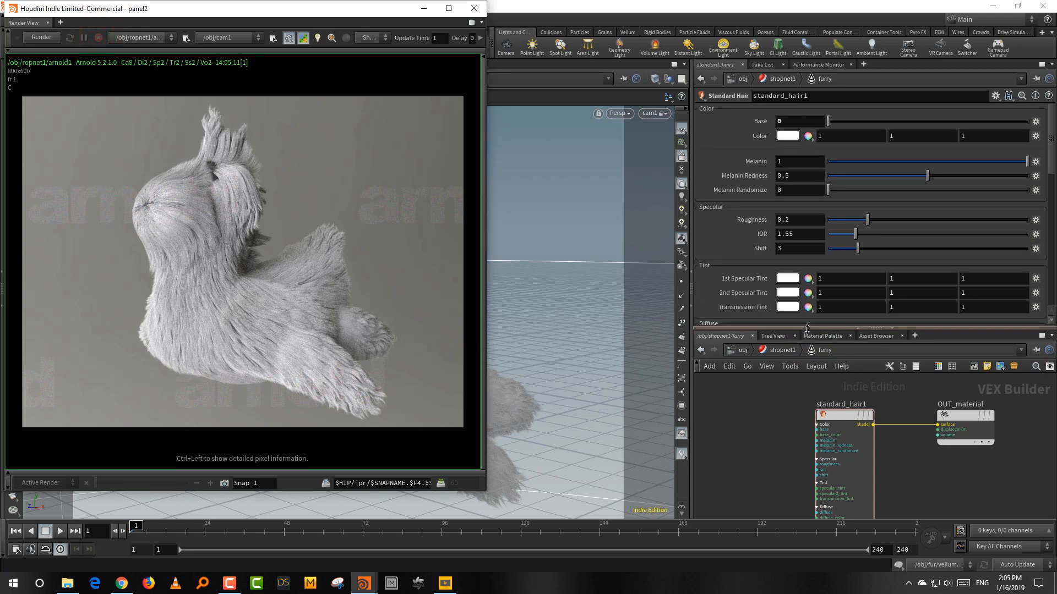
Step: Enlarge the network editor and add an Image node beside standard_hair1, with its inputs expanded
left_click_drag(808, 329, 808, 419)
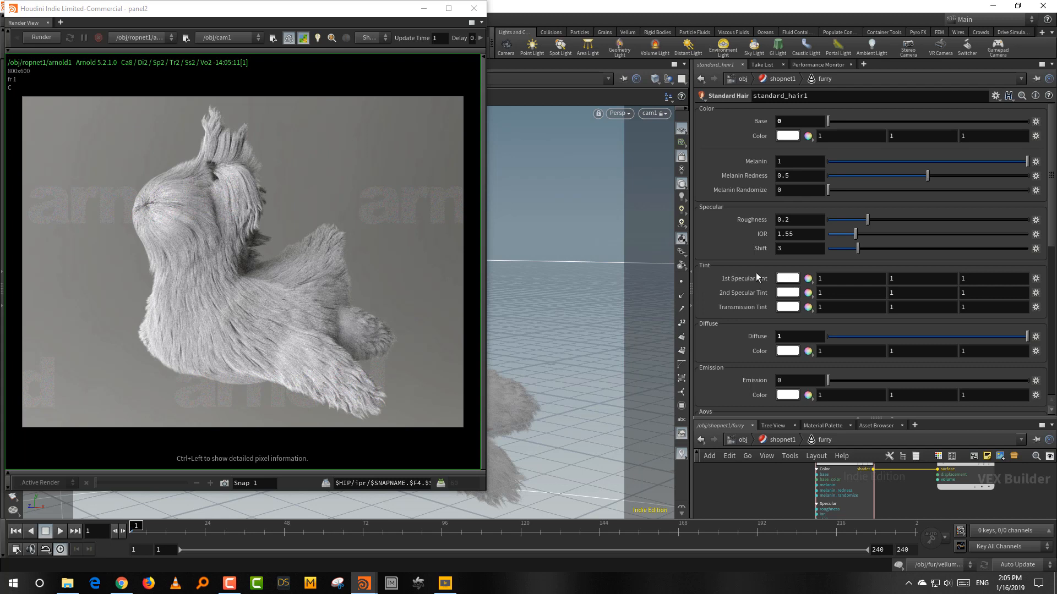
scroll(755, 273, "down", 2)
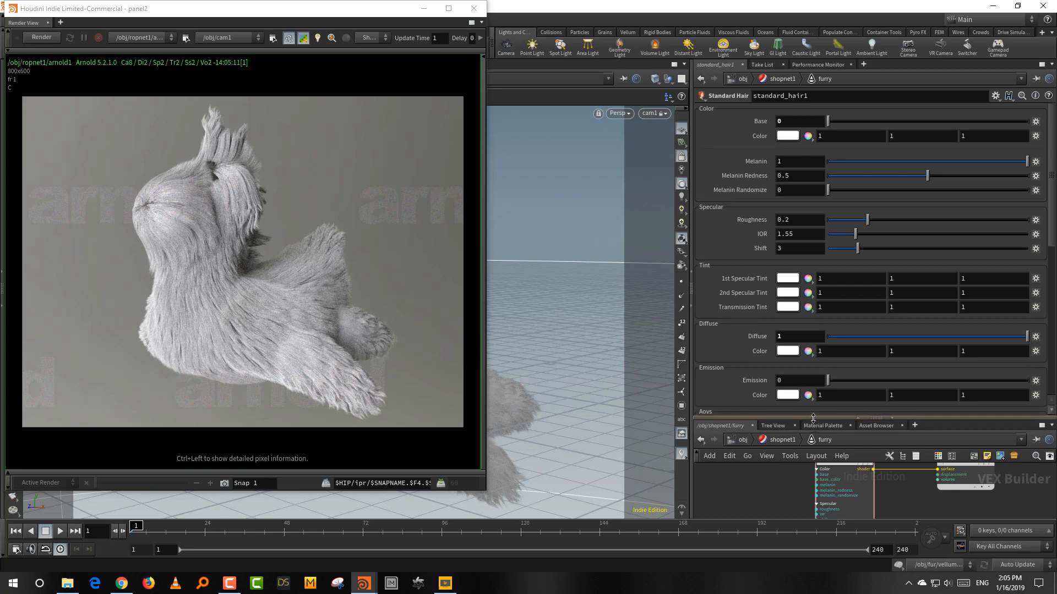
left_click_drag(759, 419, 748, 251)
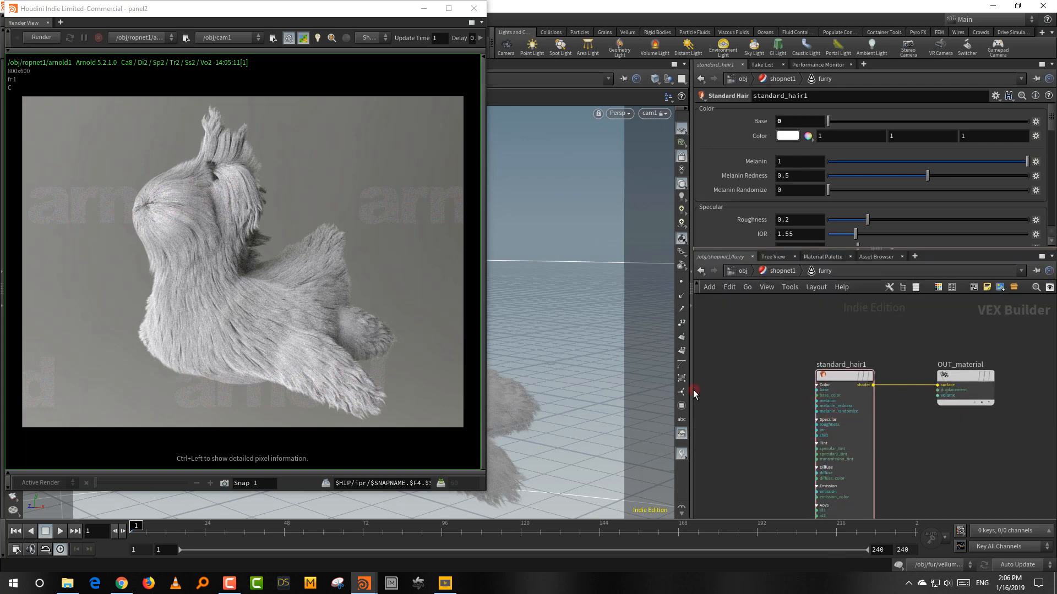
left_click_drag(693, 389, 582, 389)
scroll(759, 372, "up", 2)
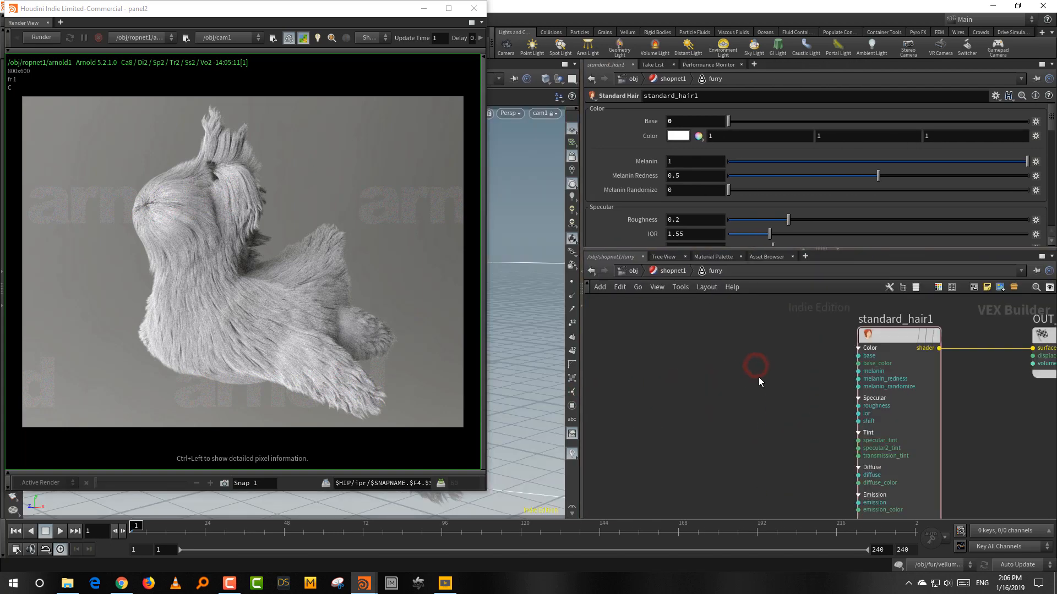
key("Tab")
type("im")
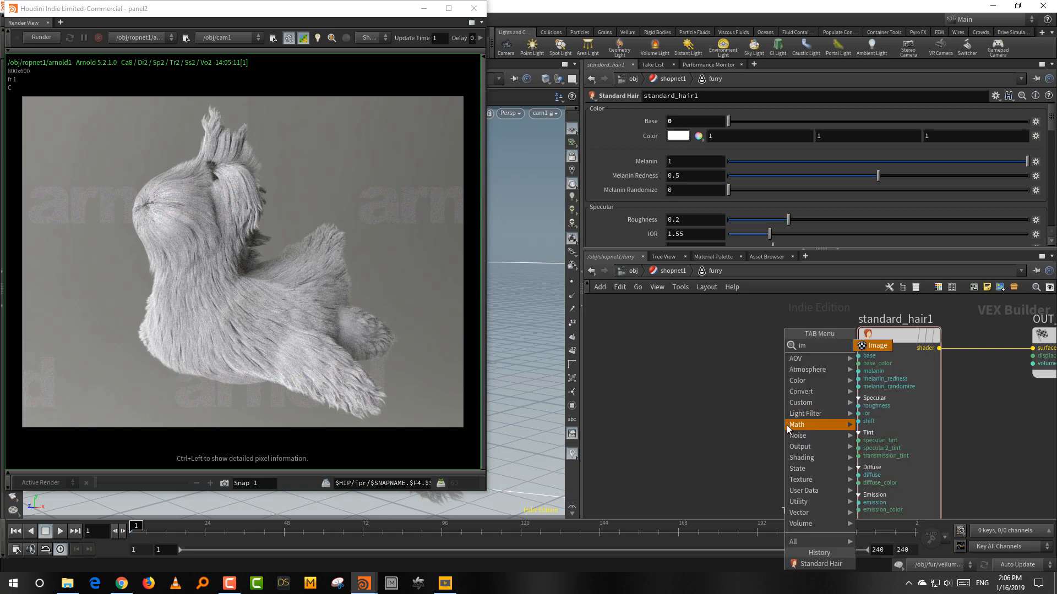
key("Return")
left_click(736, 401)
left_click(668, 430)
left_click_drag(676, 433, 699, 437)
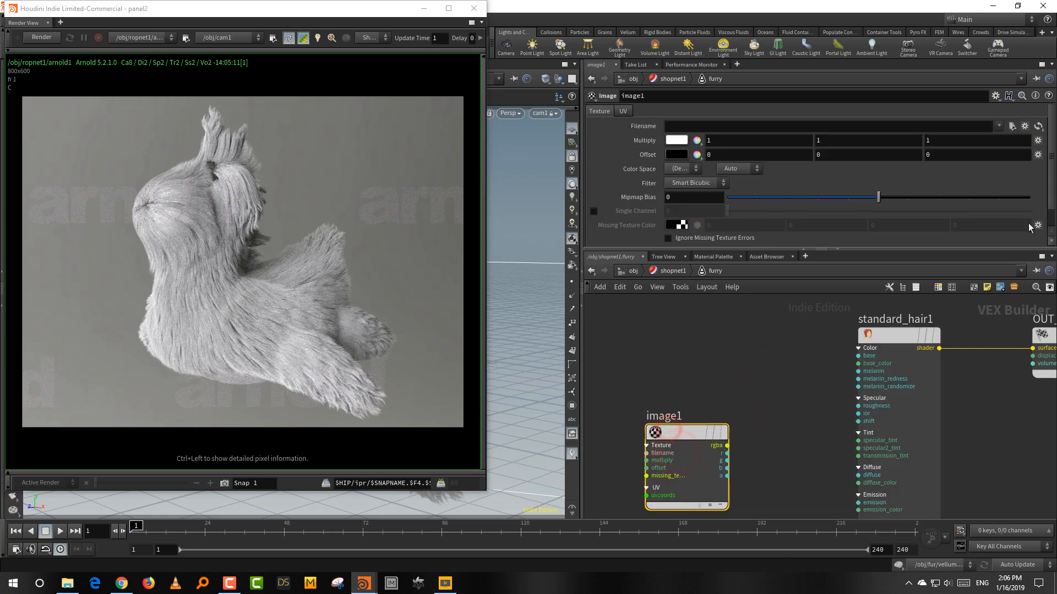
Step: Load K:/elf/textures/c2.jpg into image1 and set its UV set to uv2
left_click(999, 126)
left_click(968, 140)
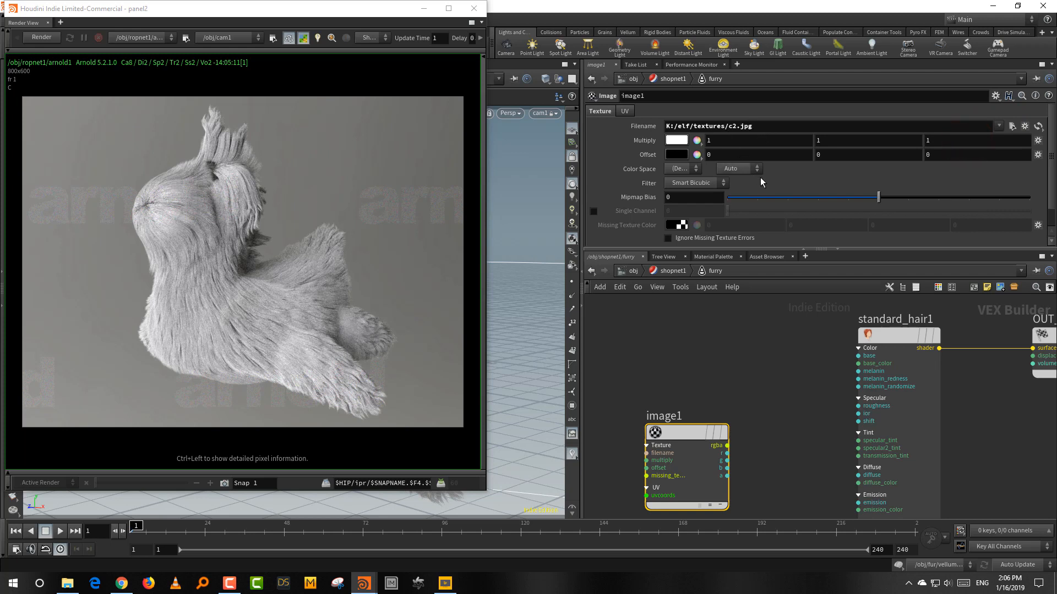
left_click(625, 111)
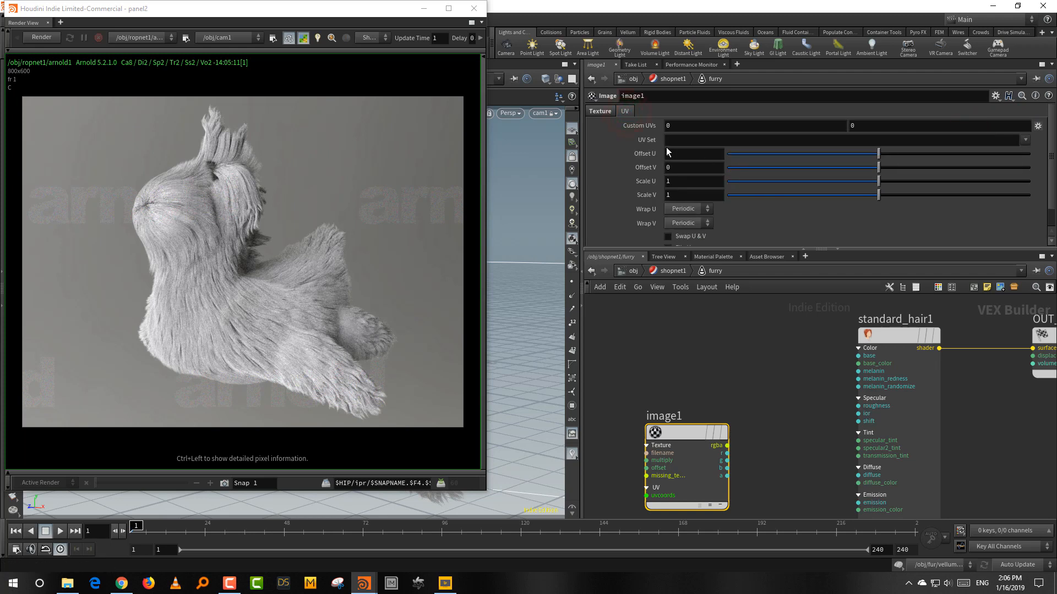
left_click(1025, 140)
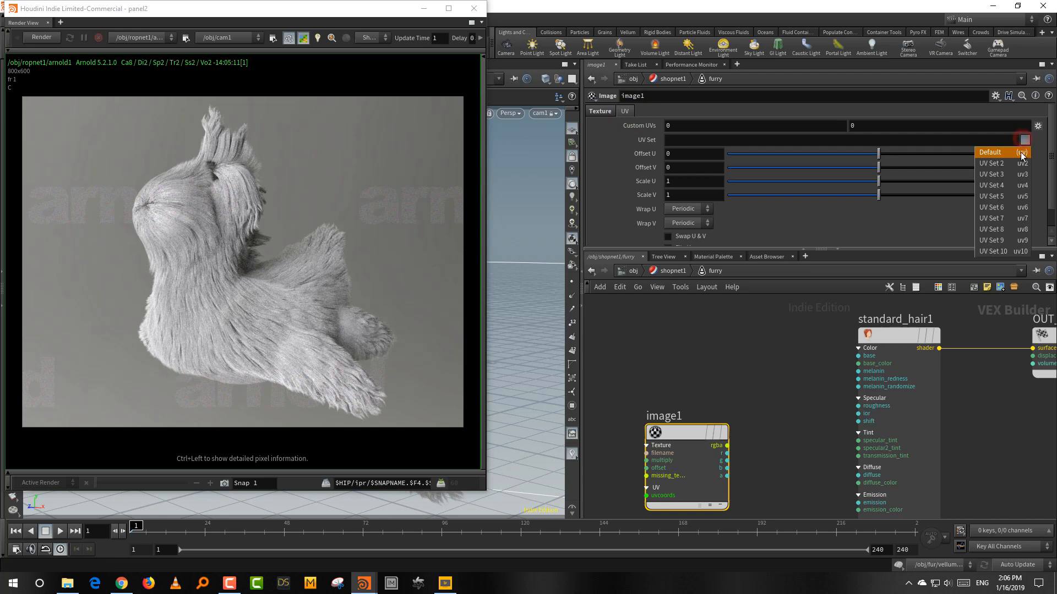
left_click(1021, 164)
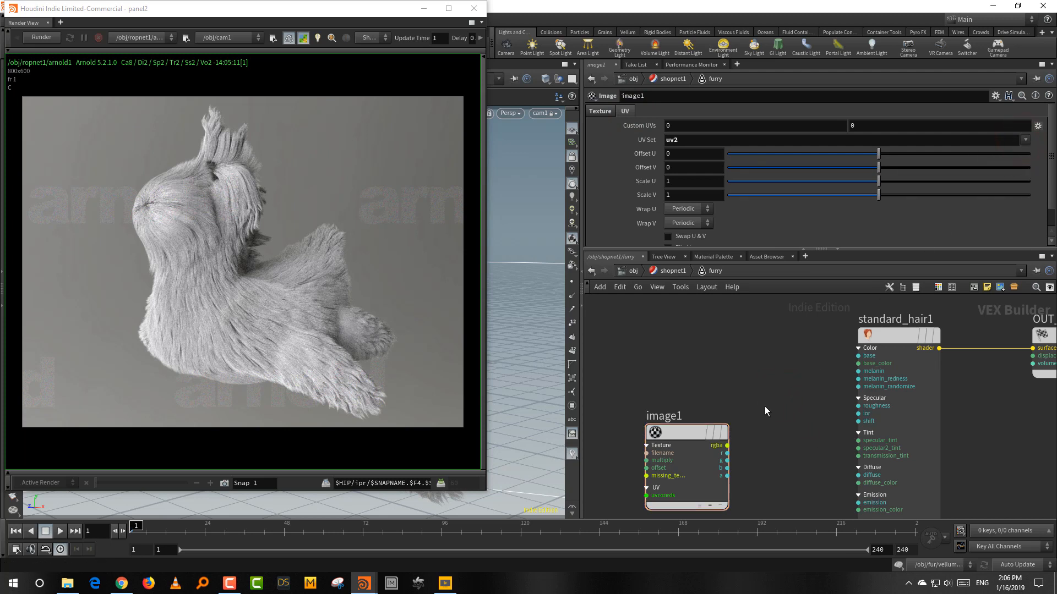
Step: Add a Color Correct node between image1 and standard_hair1, and feed image1's rgba output into its input
key("Tab")
type("c")
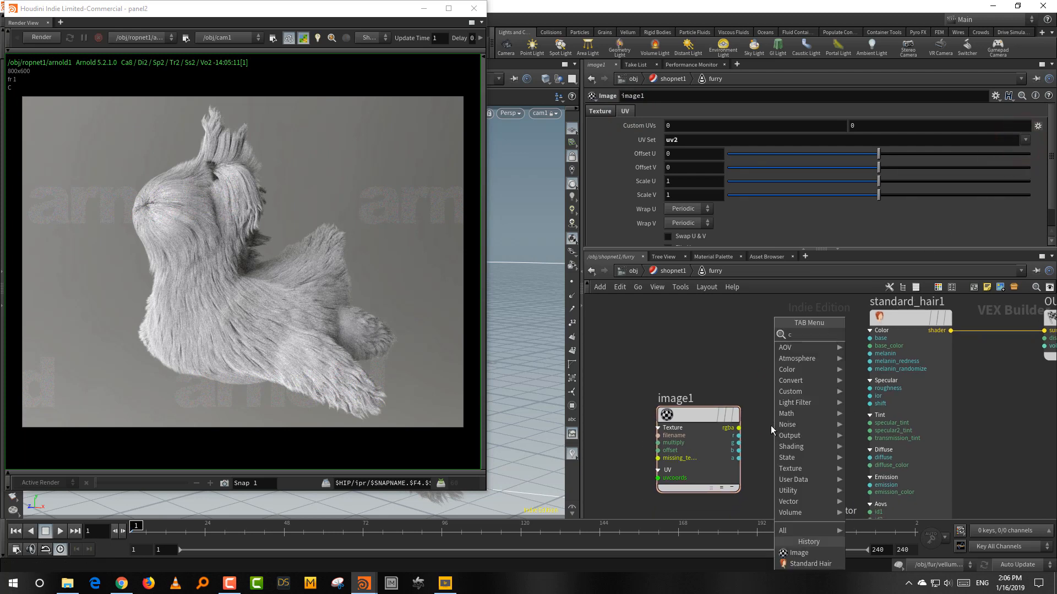
type("olo")
left_click(891, 346)
left_click(815, 430)
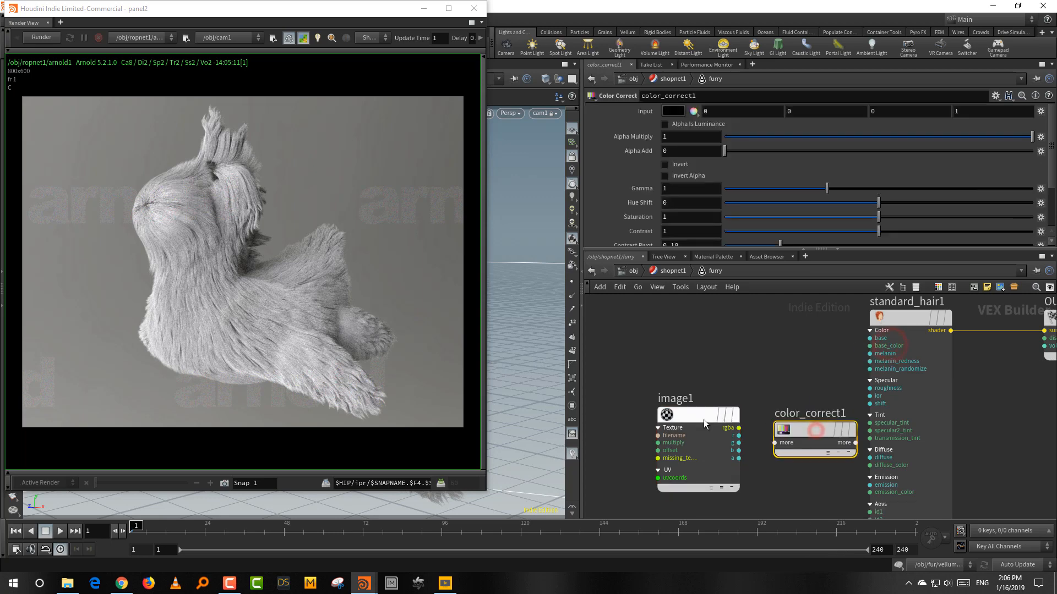
left_click(827, 453)
left_click_drag(703, 420, 762, 403)
Step: Connect color_correct1's r output to the hair shader's diffuse_color, and snapshot the current render before starting a new one
scroll(828, 438, "up", 3)
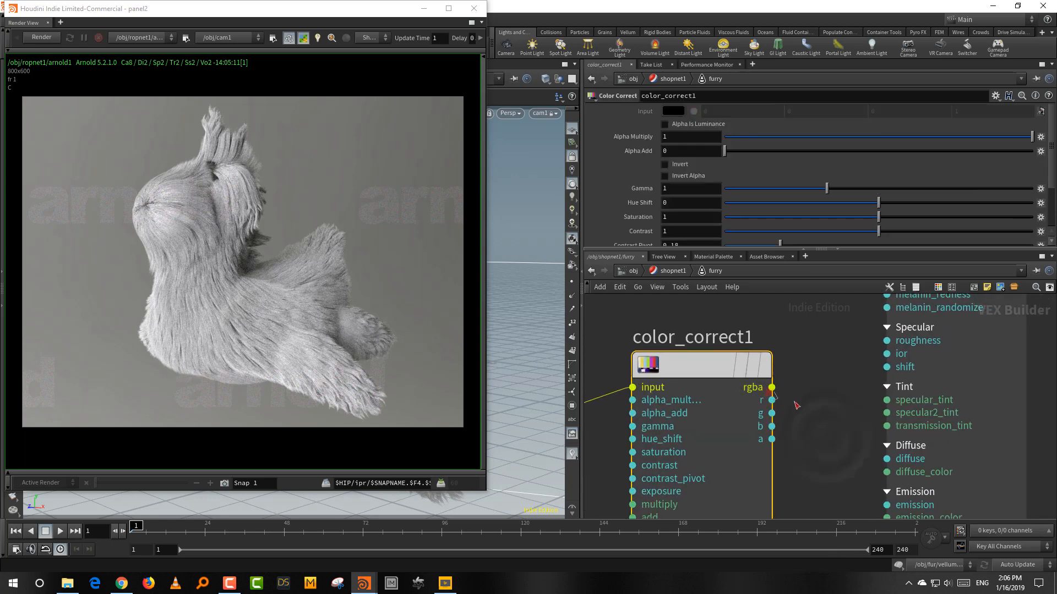
left_click(772, 400)
left_click(880, 473)
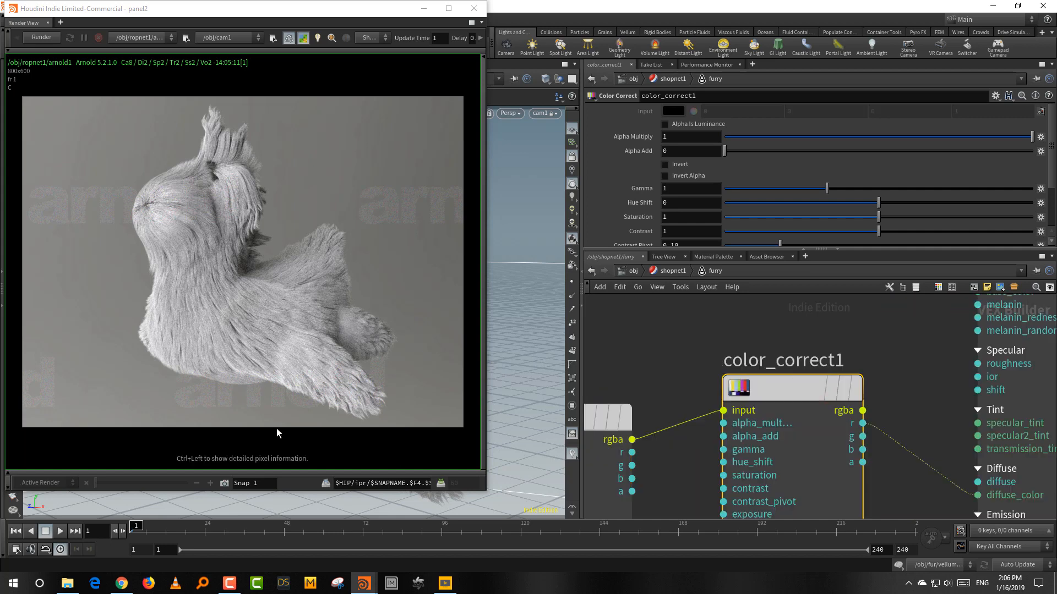
left_click(224, 483)
left_click(49, 38)
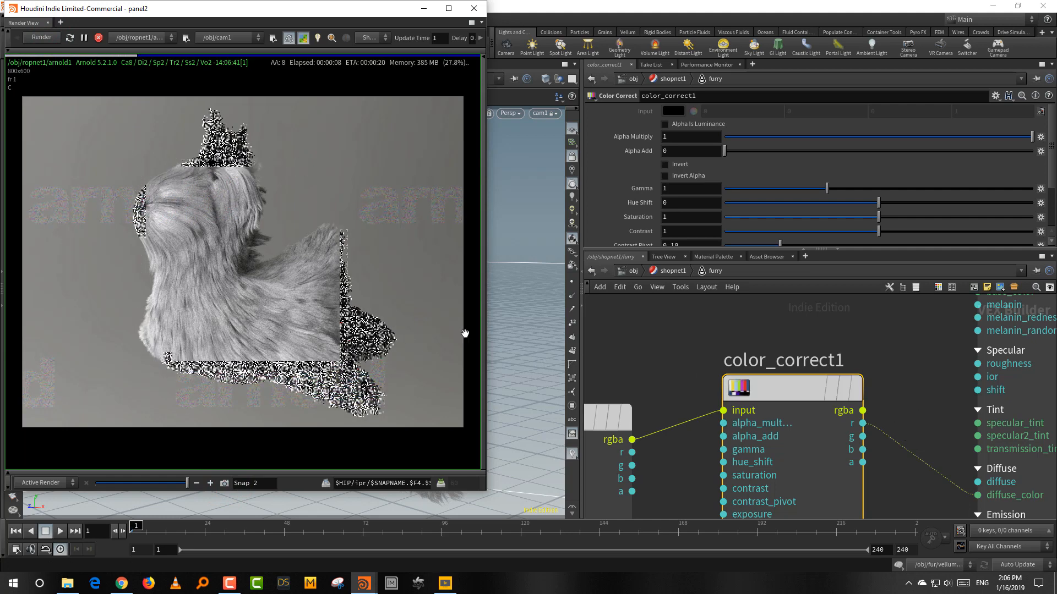
Step: Replace the diffuse_color connection with color_correct1's rgba output so the full texture colour drives the fur
left_click_drag(920, 372, 759, 391)
left_click(609, 416)
left_click(790, 336)
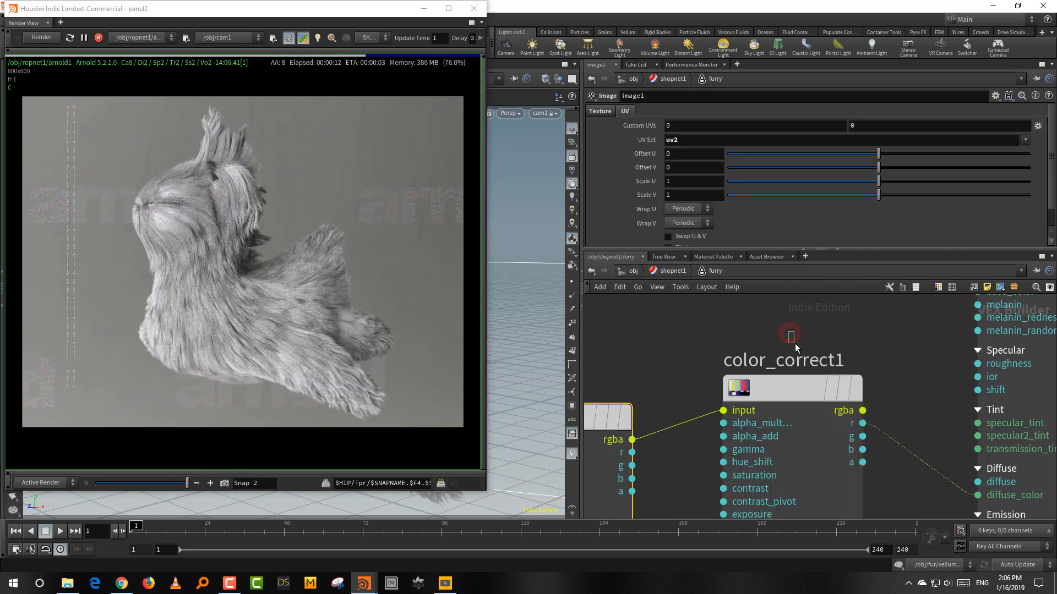
middle_click_drag(937, 392, 868, 343)
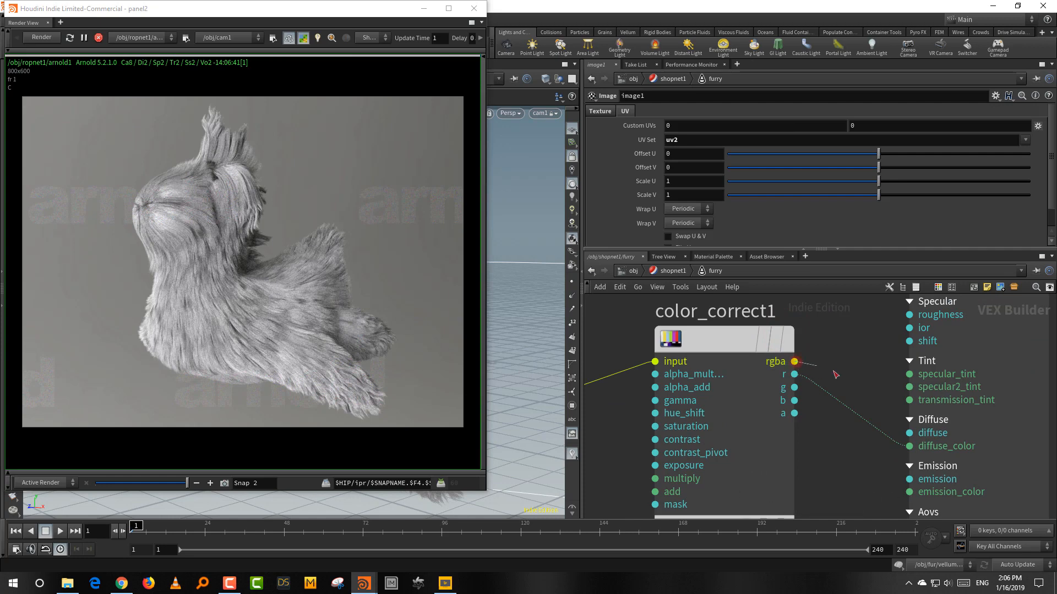
left_click(794, 361)
left_click(892, 448)
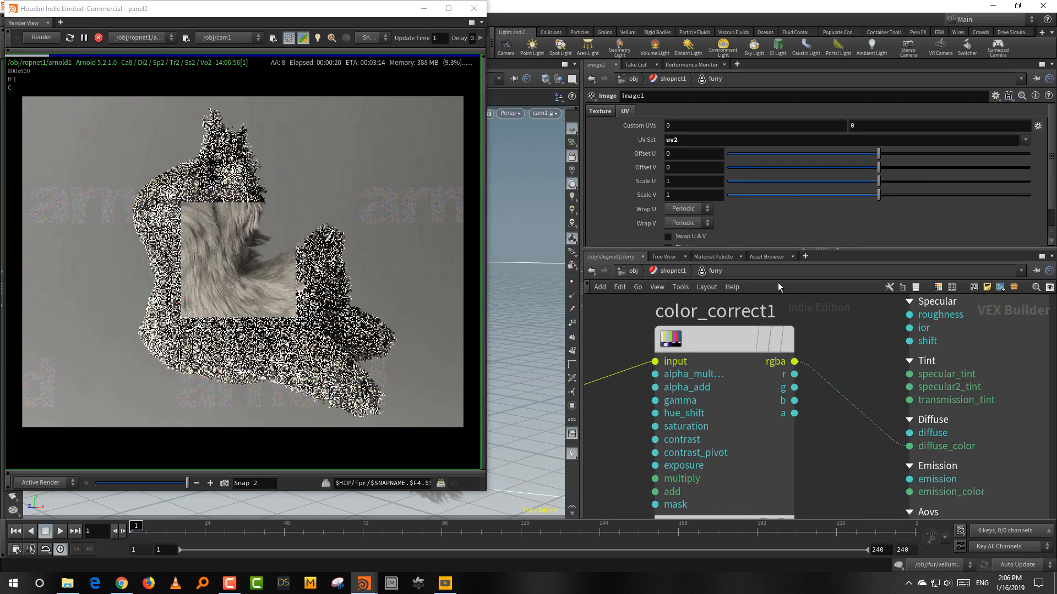
Step: Enable Invert on color_correct1 and set its gamma to 0.483 and exposure to 0.52
left_click_drag(840, 311, 743, 385)
left_click(773, 187)
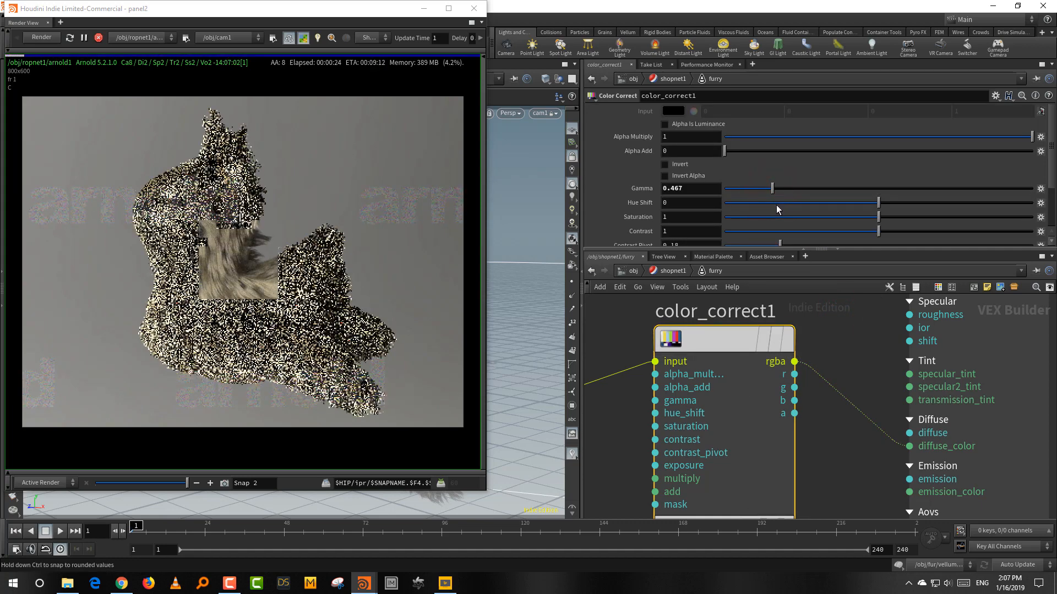
left_click(665, 164)
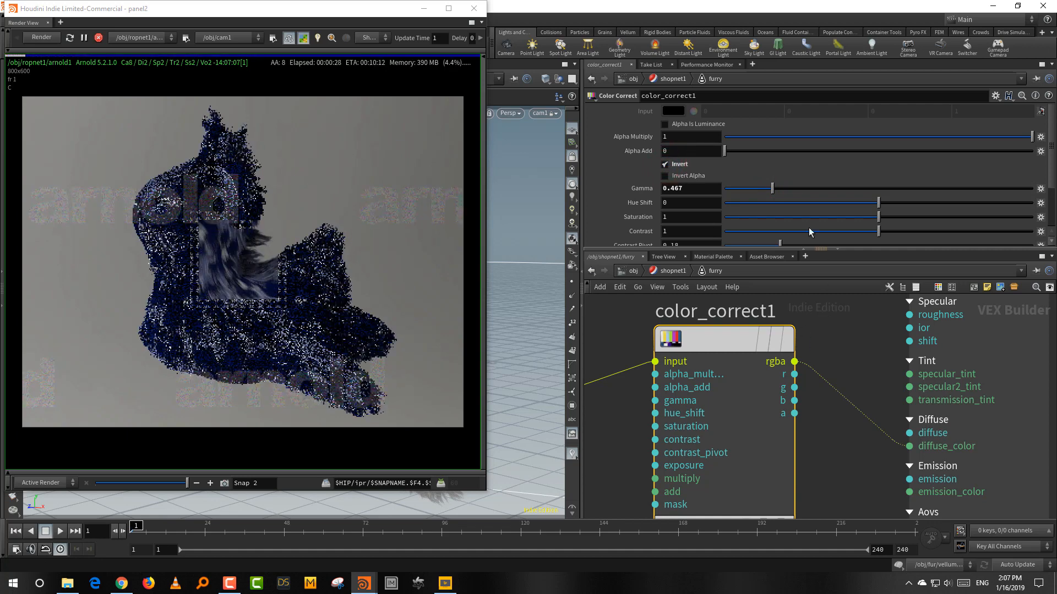
left_click(758, 188)
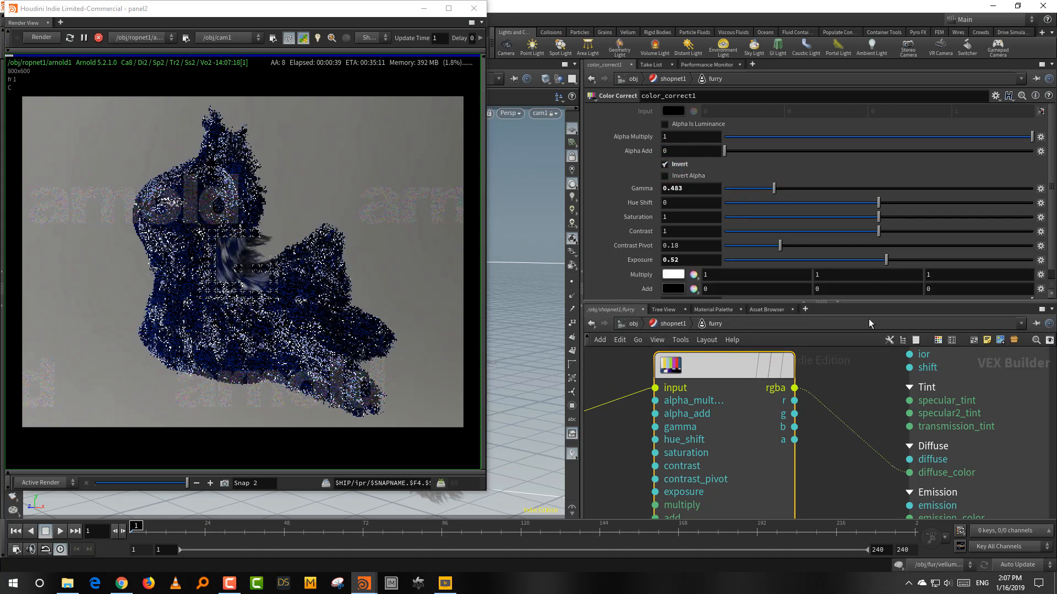
left_click(797, 187)
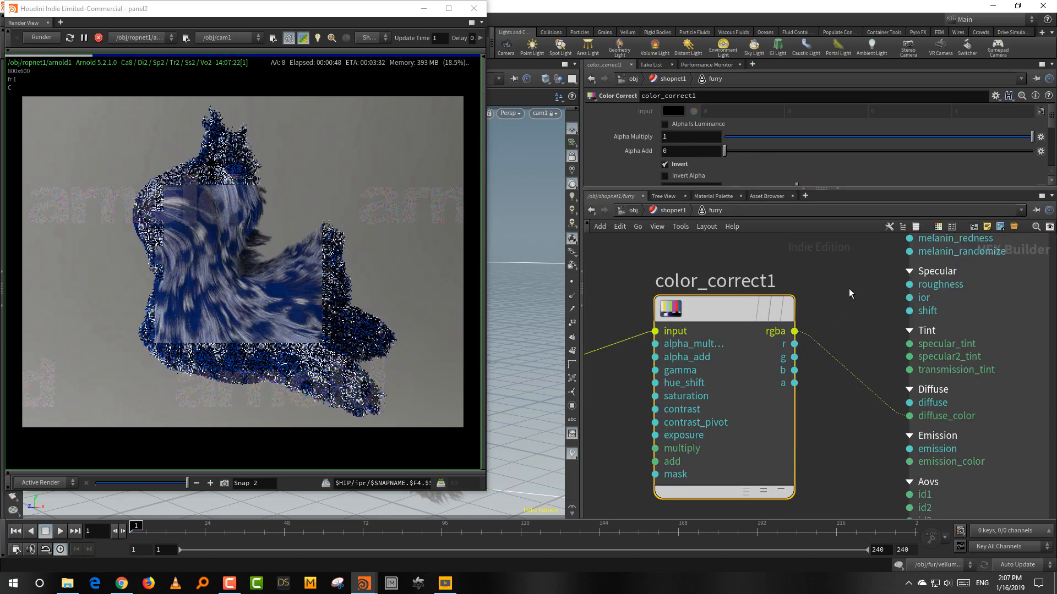
Step: Save a snapshot of the finished render of the fur with the inverted texture
right_click_drag(844, 288, 844, 302)
middle_click_drag(843, 303, 864, 342)
left_click_drag(655, 303, 802, 399)
left_click_drag(793, 343, 791, 428)
left_click(807, 389)
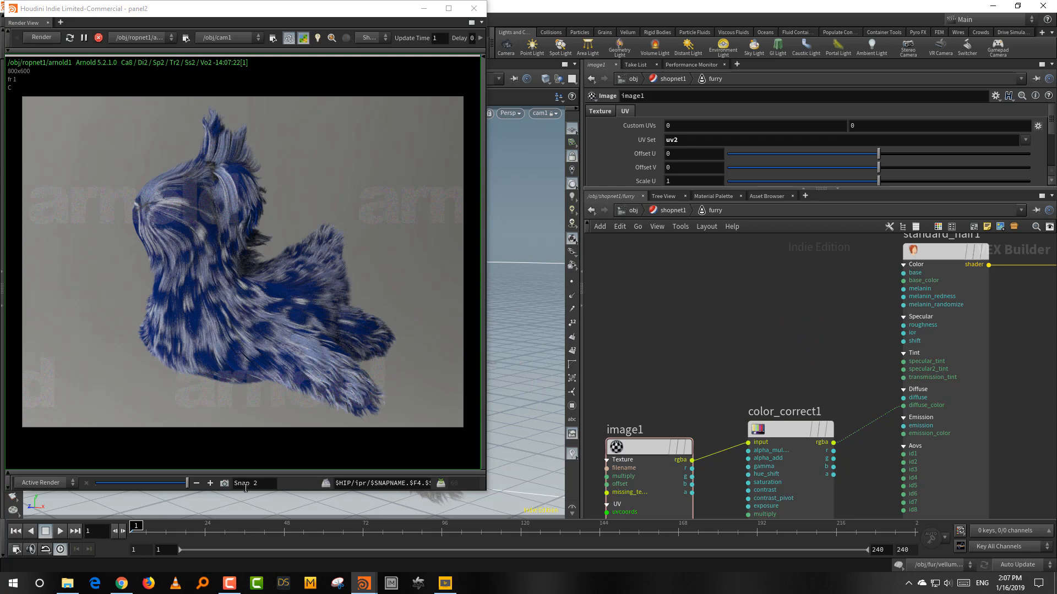
left_click(224, 483)
Step: Add a Ramp RGB node above image1 with the V pattern and connect its rgb output to standard_hair1's diffuse_color
left_click(700, 298)
scroll(693, 328, "down", 1)
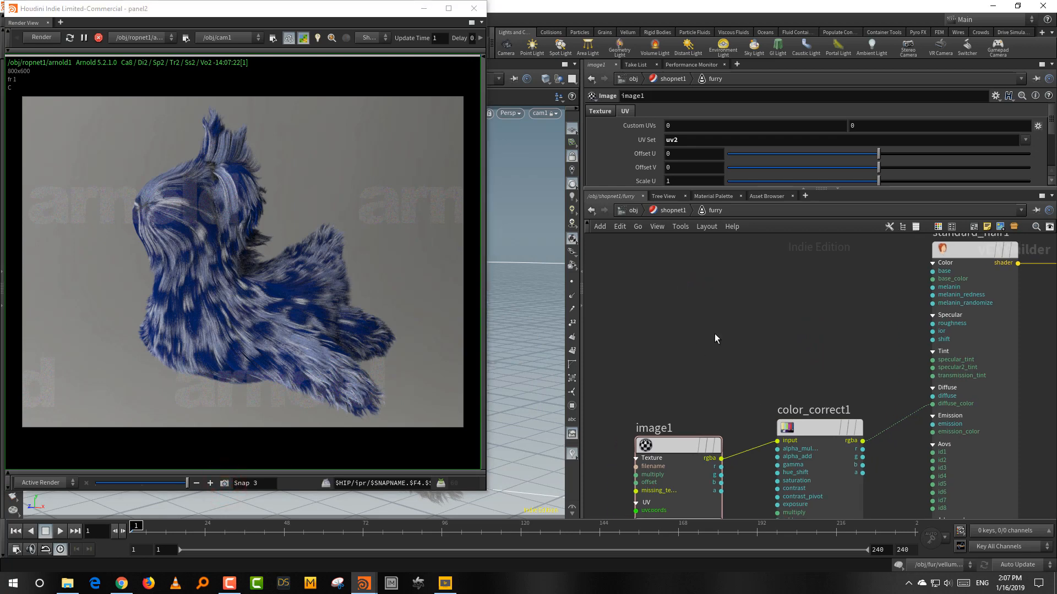
key("Tab")
type("ram")
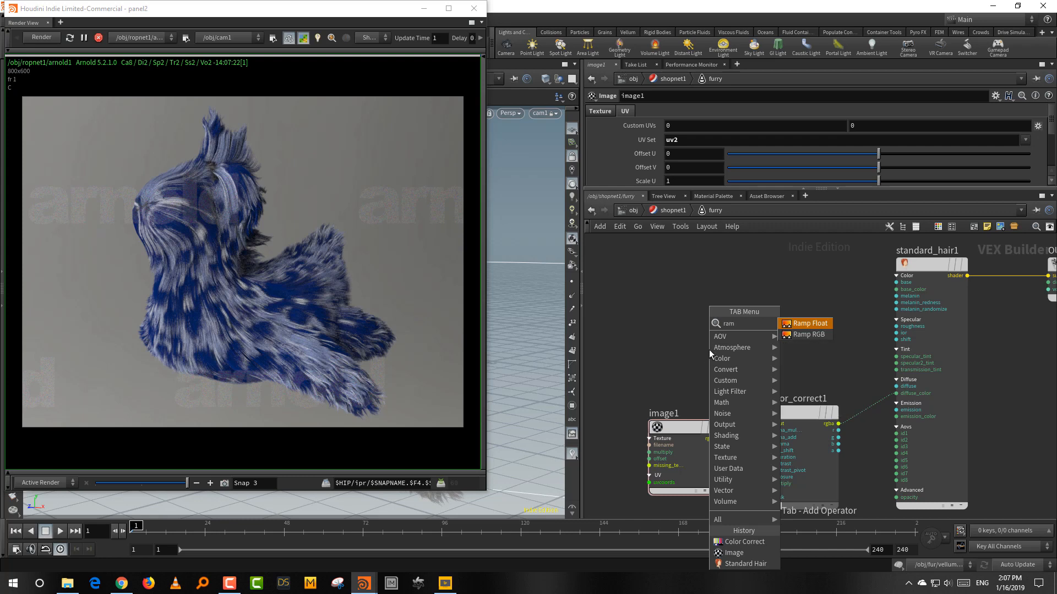
left_click(809, 334)
left_click(713, 309)
left_click(685, 125)
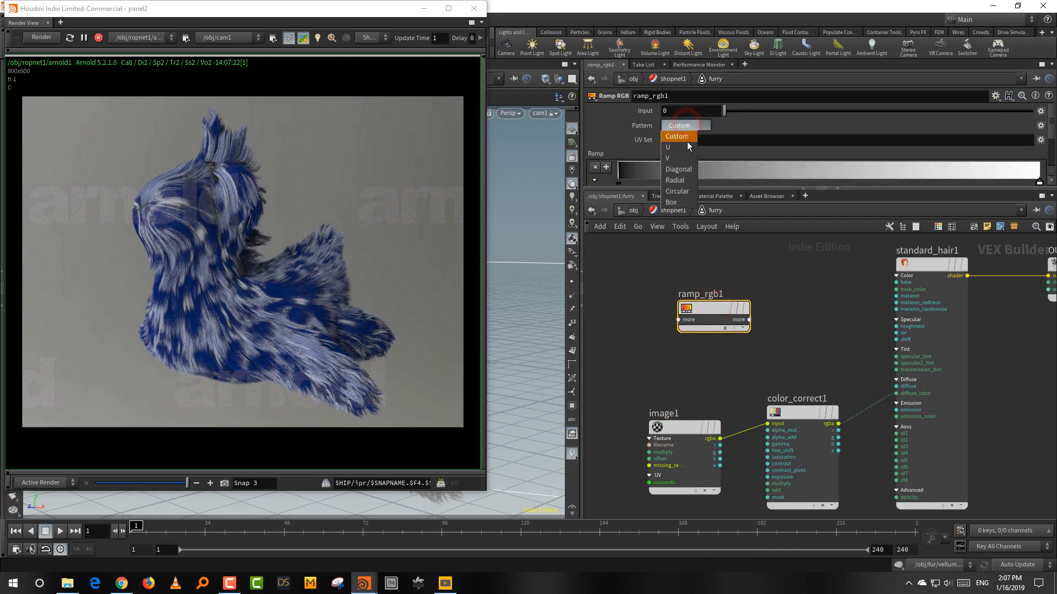
left_click(688, 158)
scroll(792, 338, "up", 2)
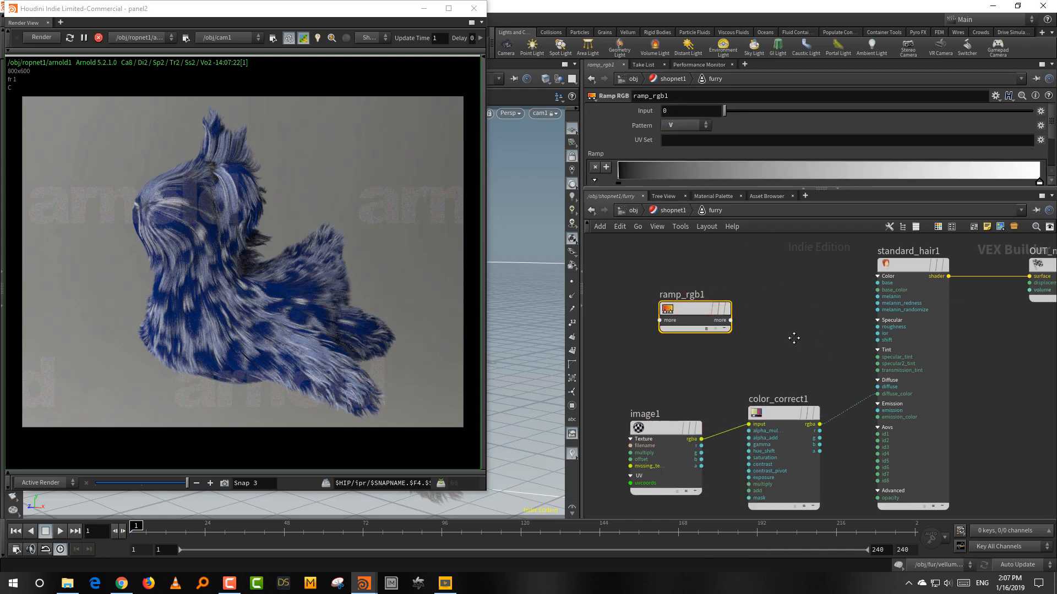
left_click_drag(700, 304, 858, 399)
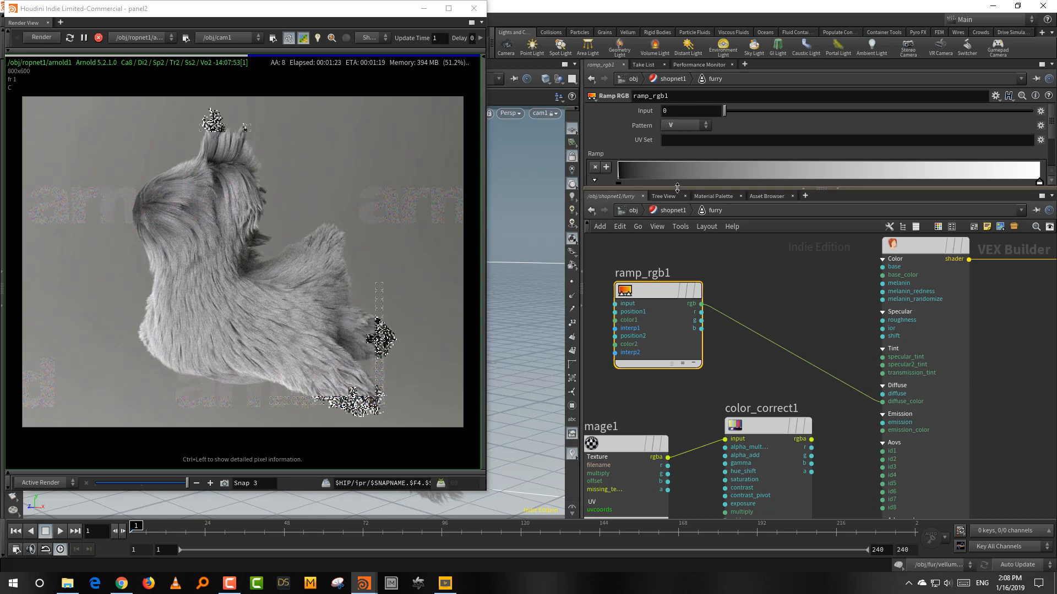
Step: Set the ramp's first colour to a bright blue of about 0.023, 0.354, 0.969 in RGB
left_click_drag(678, 188, 683, 254)
double_click(620, 187)
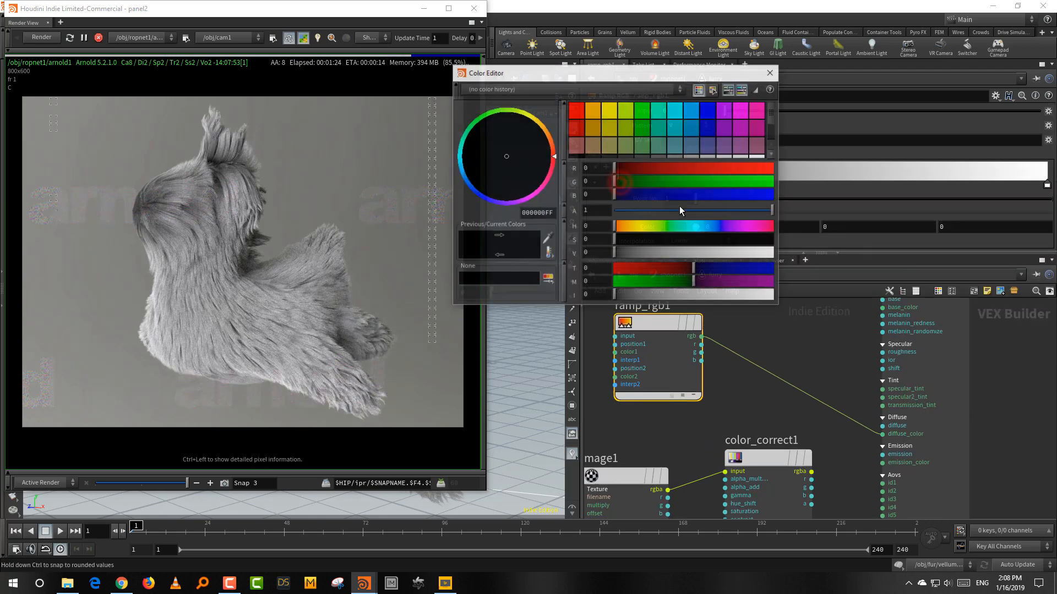
left_click(770, 240)
left_click(768, 253)
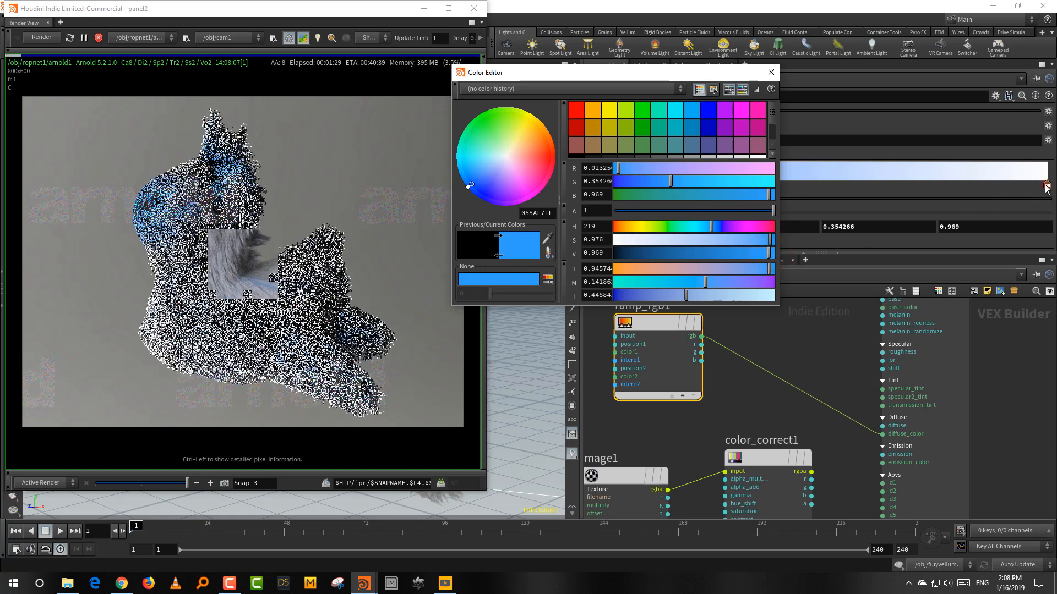
Step: Set the ramp's end colour to pink (1, 0.1, 0.955) and move the blue point to about two thirds along the ramp
left_click(1047, 185)
left_click(748, 226)
left_click(757, 240)
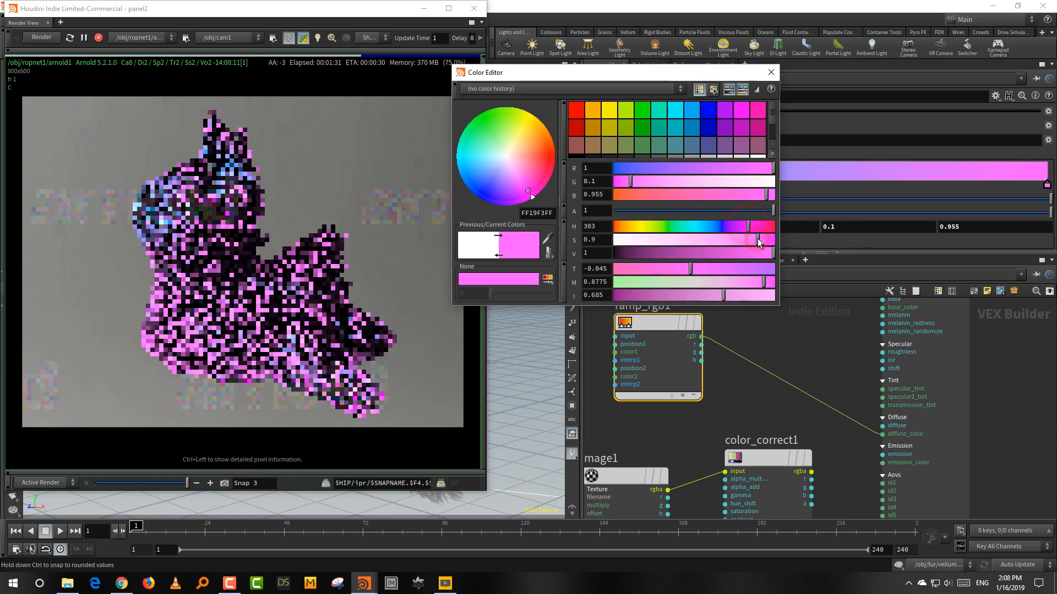
left_click_drag(619, 186, 897, 185)
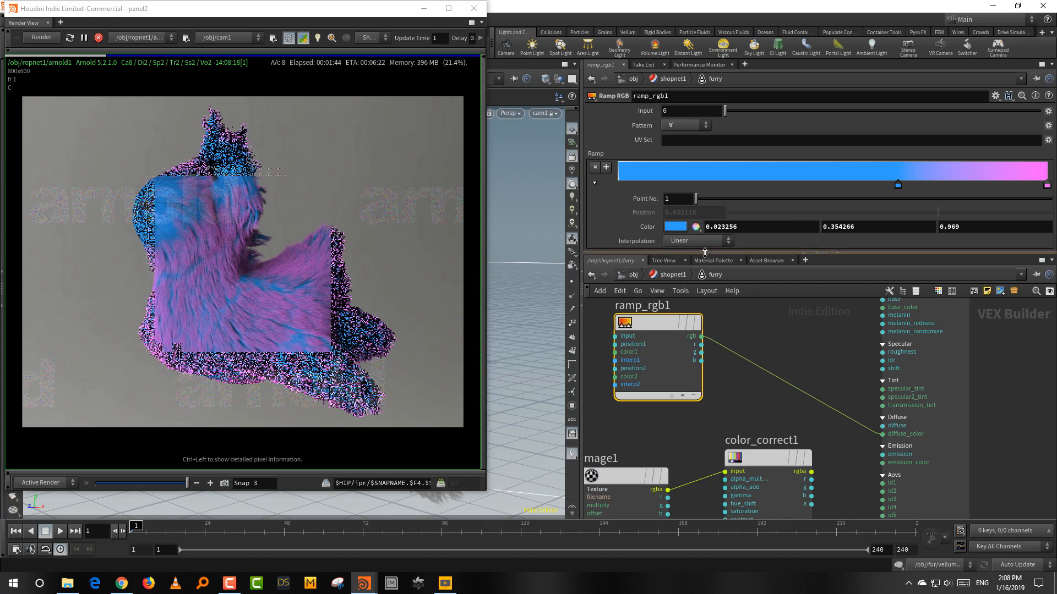
Step: Enlarge the network view and move image1 and color_correct1 together farther from standard_hair1, below ramp_rgb1, to make room
left_click_drag(704, 254, 704, 195)
left_click_drag(744, 266, 759, 284)
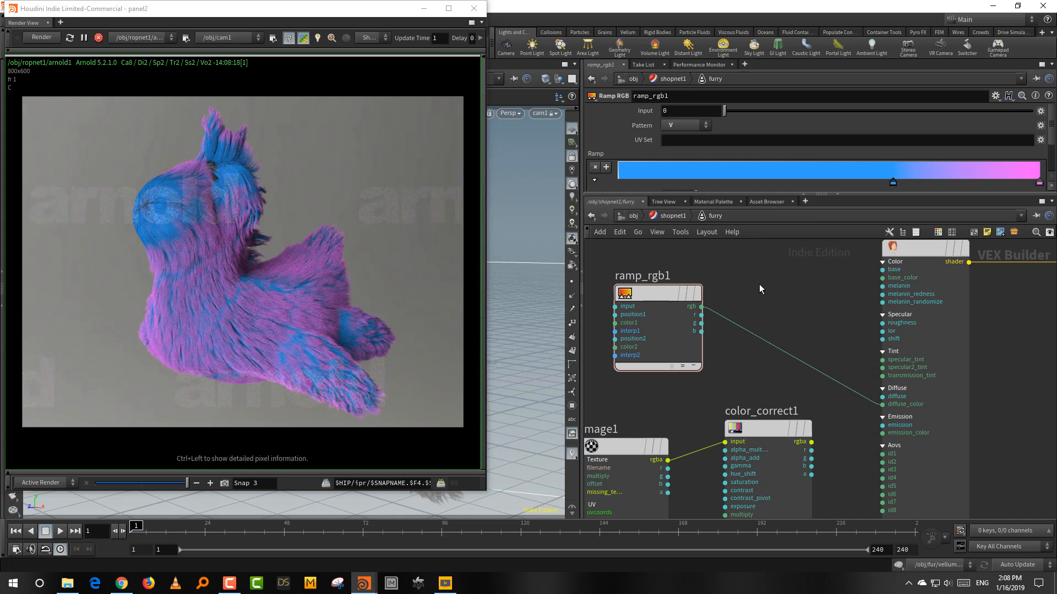
scroll(779, 358, "down", 3)
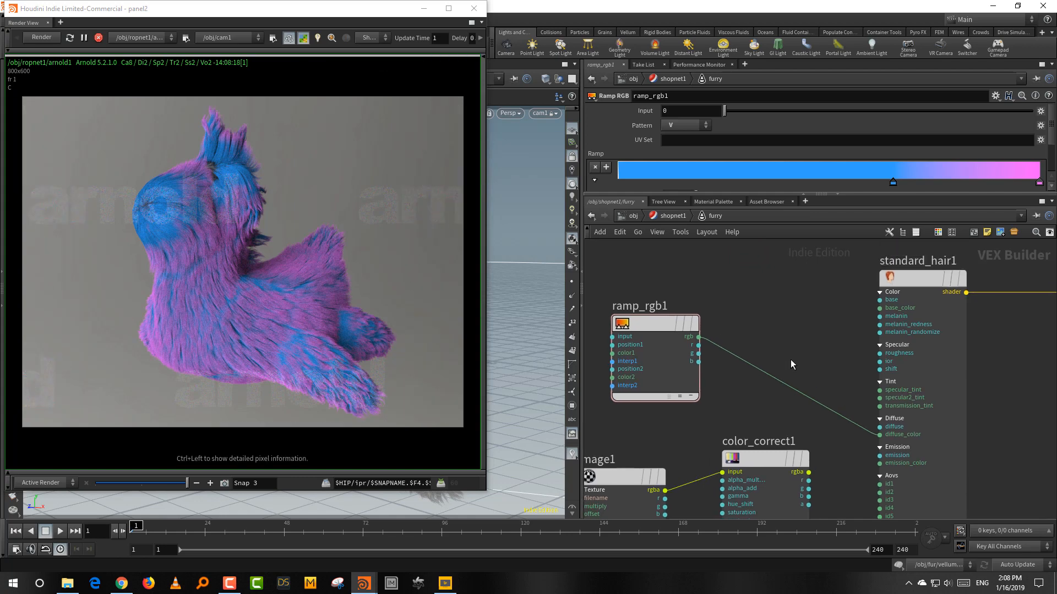
middle_click_drag(794, 375, 811, 339)
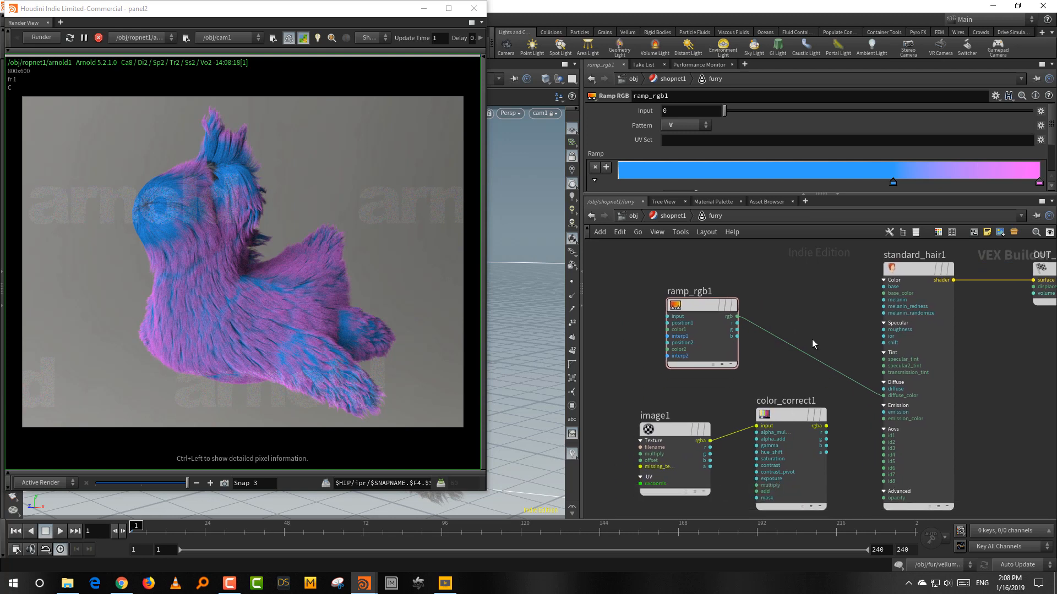
left_click_drag(681, 391, 791, 453)
left_click_drag(773, 414, 723, 438)
left_click(827, 318)
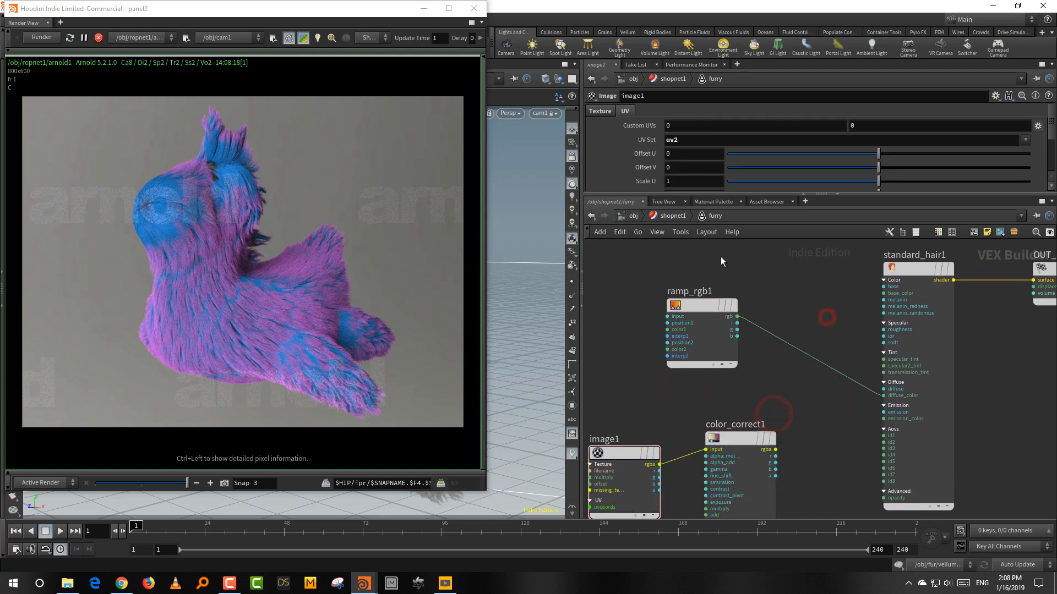
Step: Return to the object level and save a snapshot of the finished blue-and-pink fur render
left_click(627, 216)
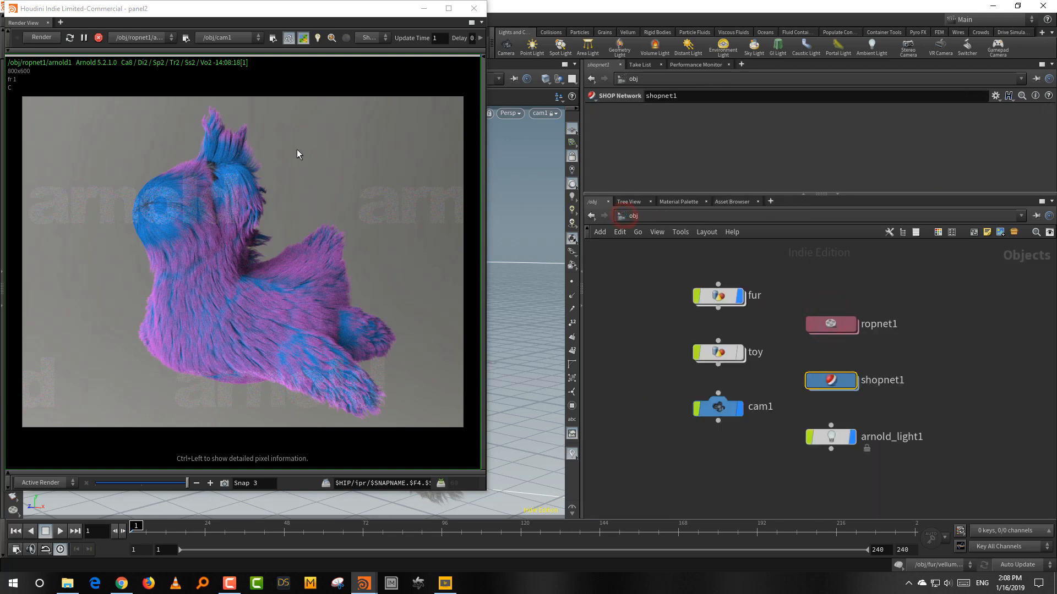
left_click(224, 483)
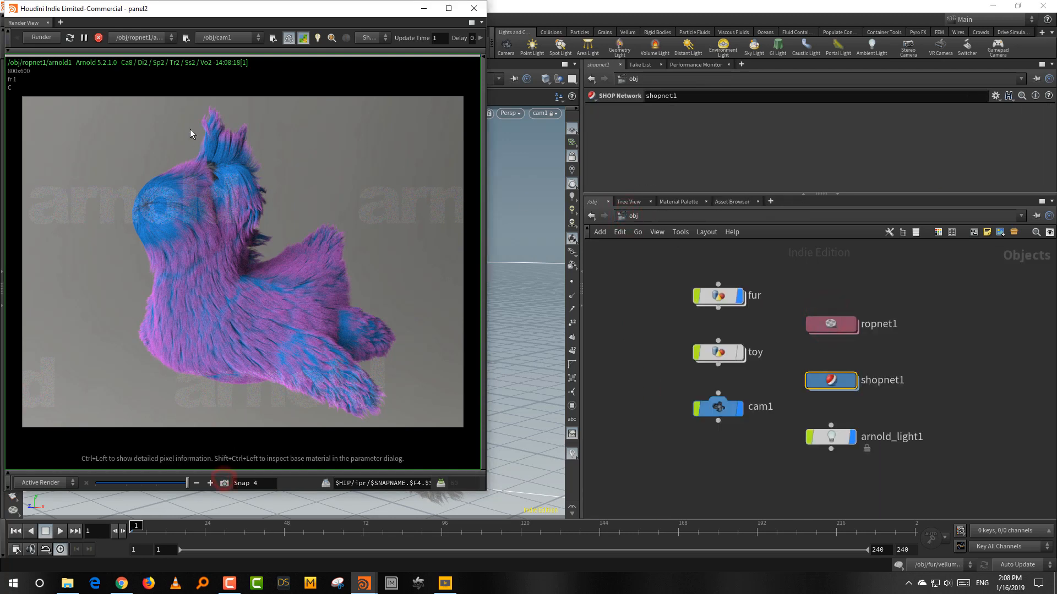
Step: Render the fur with attribwrangle4 displayed for comparison, and restore the display to attribdelete2 with a fresh render
double_click(705, 305)
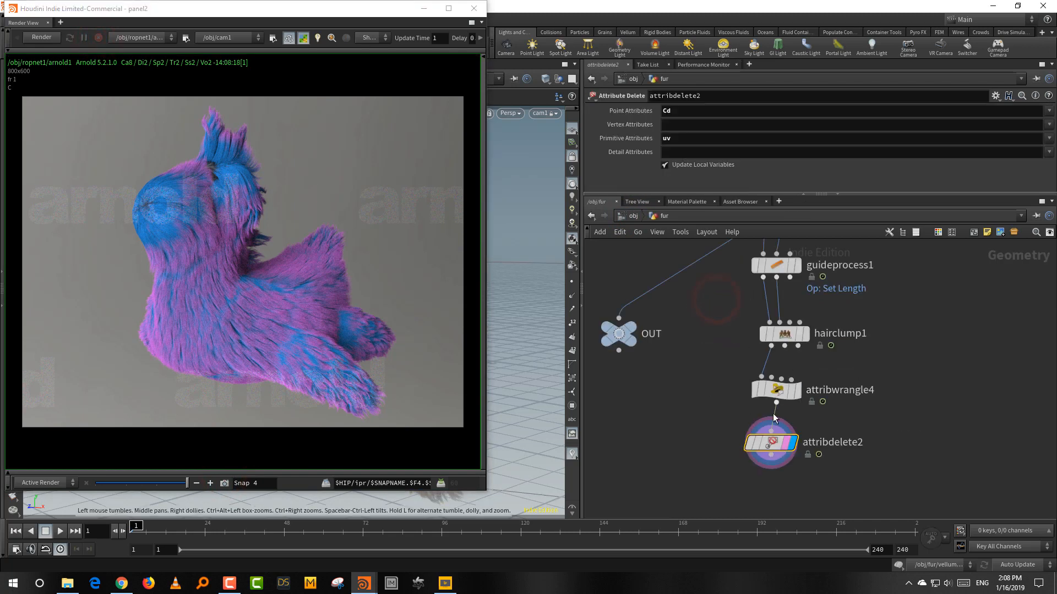
left_click(795, 390)
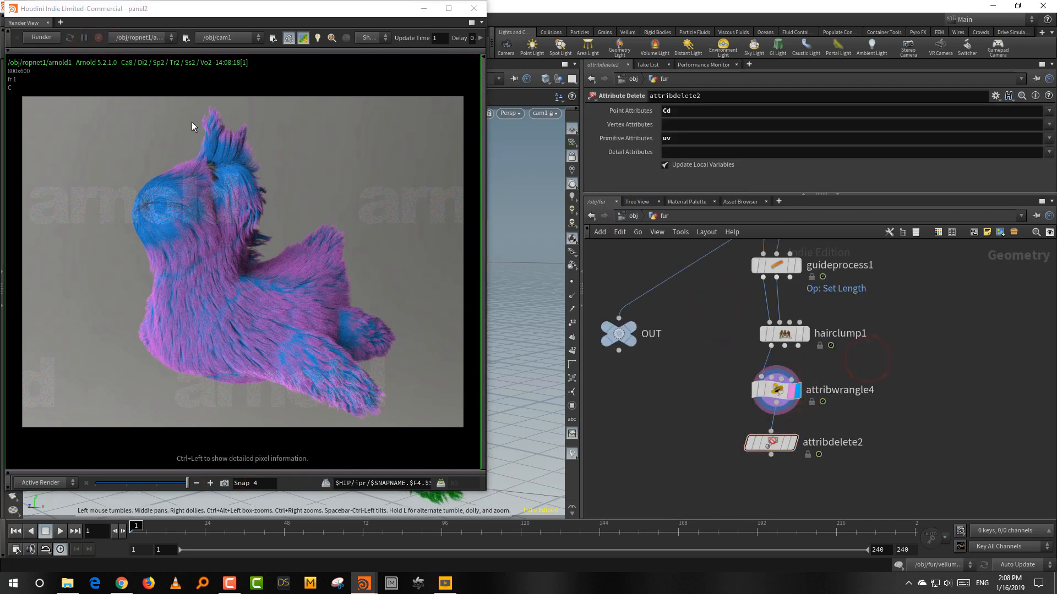
left_click(42, 38)
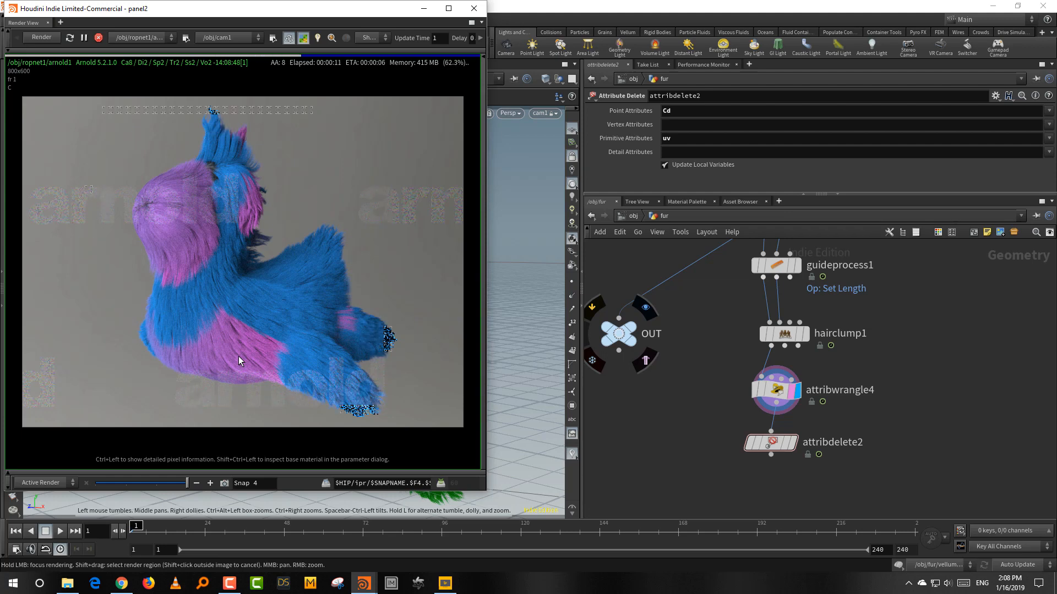
left_click(791, 442)
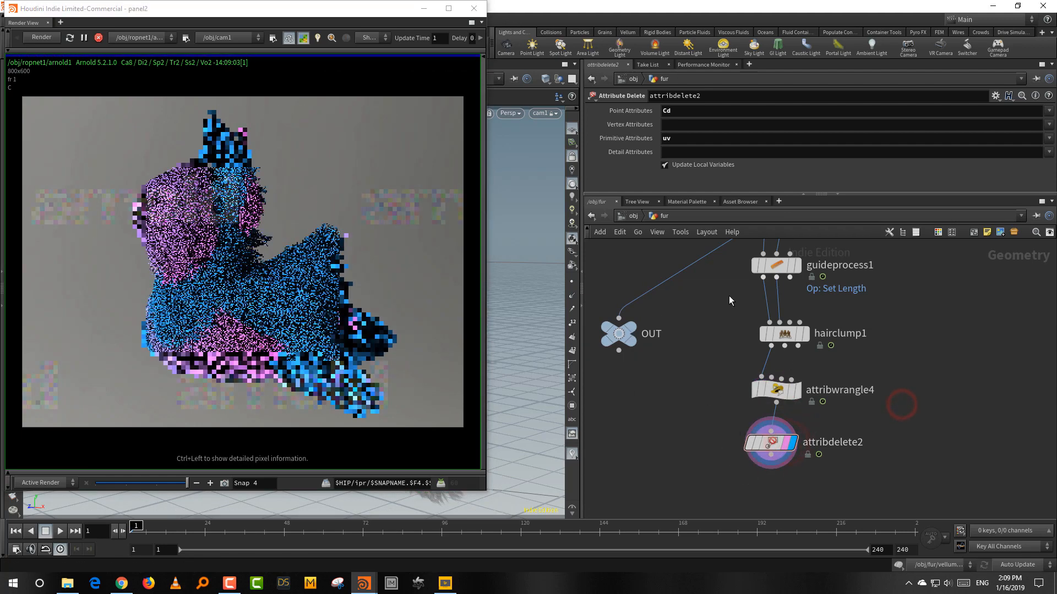
left_click(633, 216)
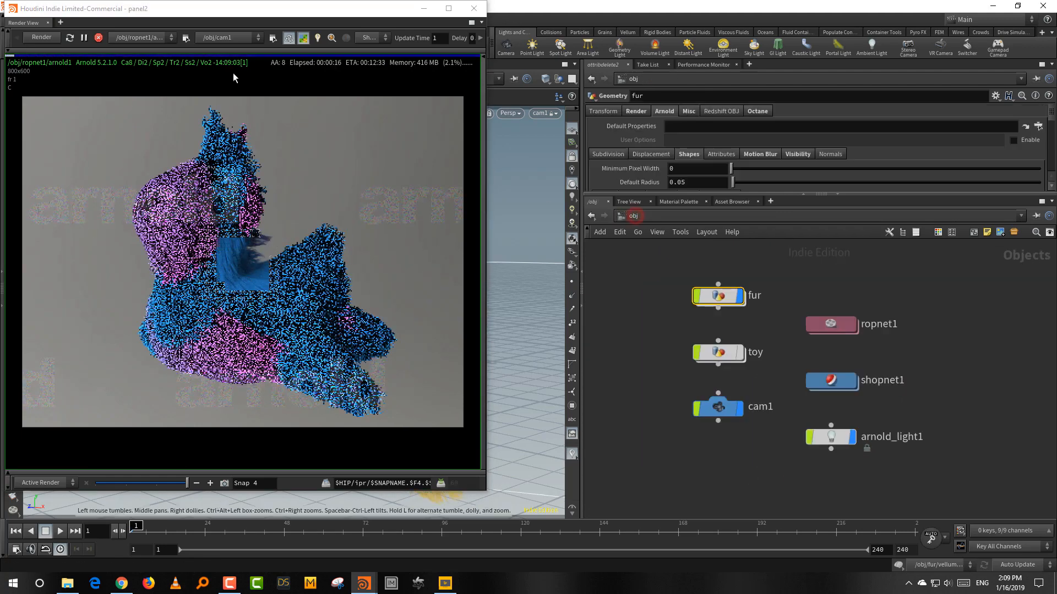
left_click(34, 41)
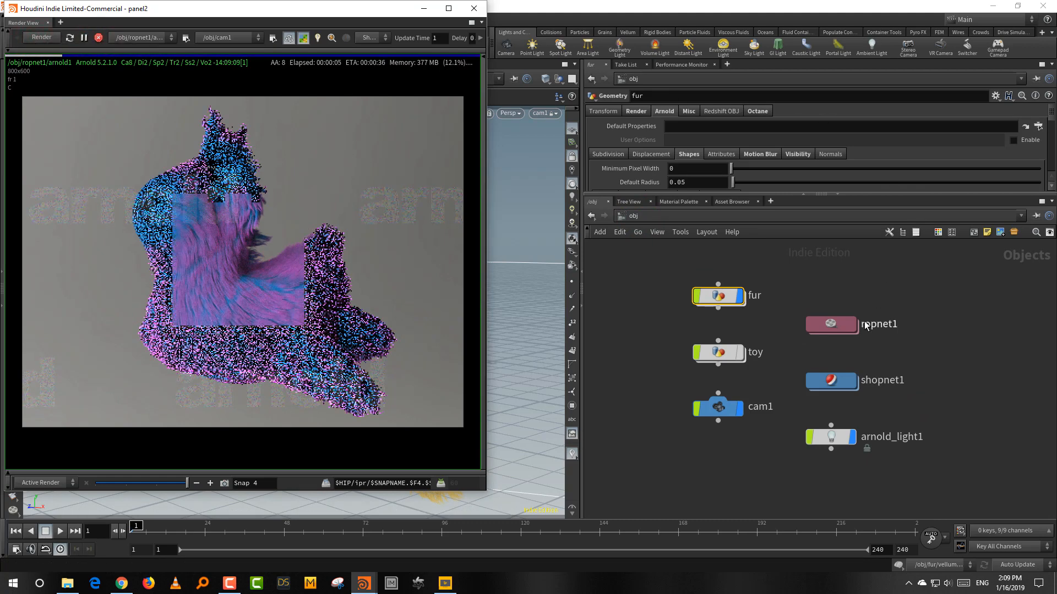
Step: In the furry shader, add a Multiply node combining ramp_rgb1's rgb with color_correct1's rgba, feeding standard_hair1's diffuse_color
double_click(835, 379)
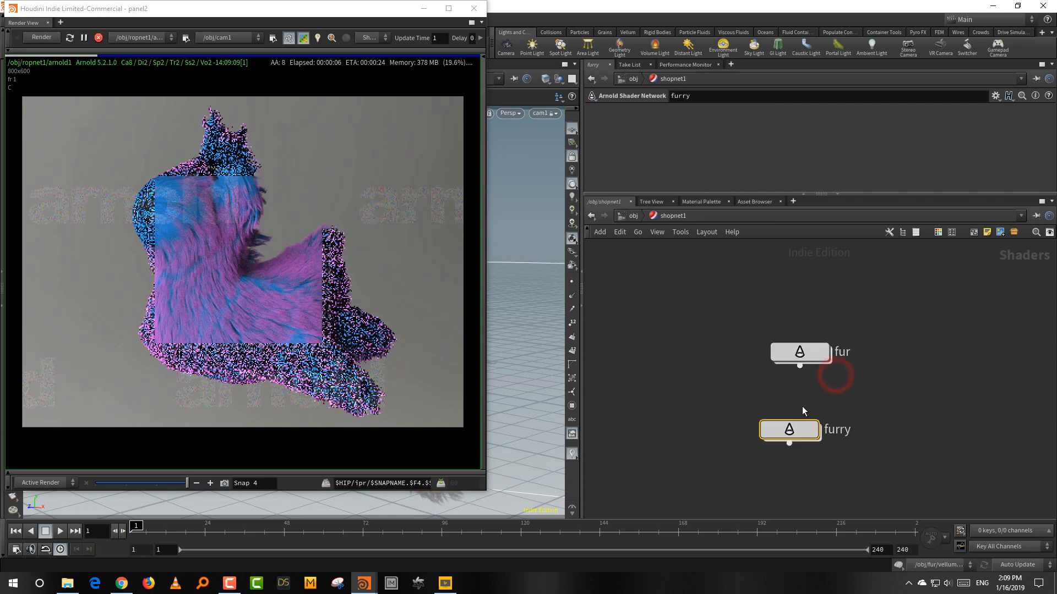
double_click(801, 431)
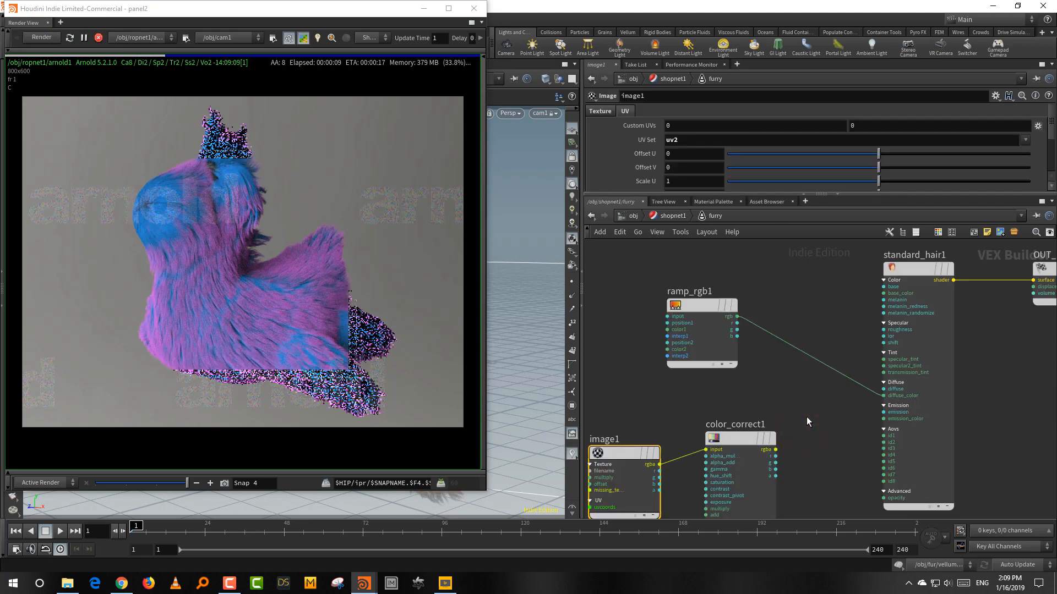
left_click(751, 418)
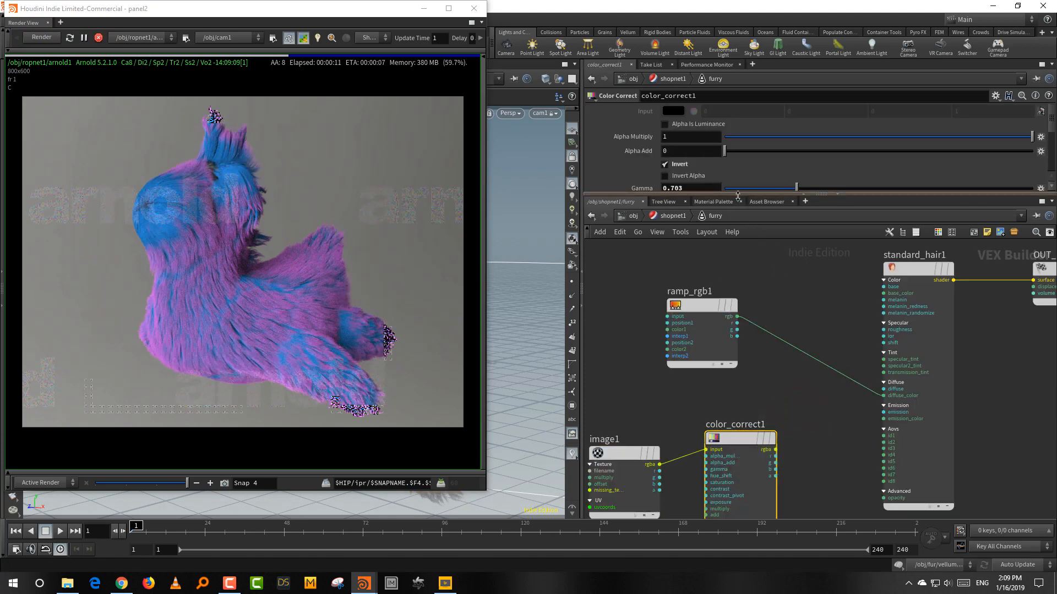
left_click_drag(749, 194, 746, 271)
left_click_drag(727, 219, 686, 229)
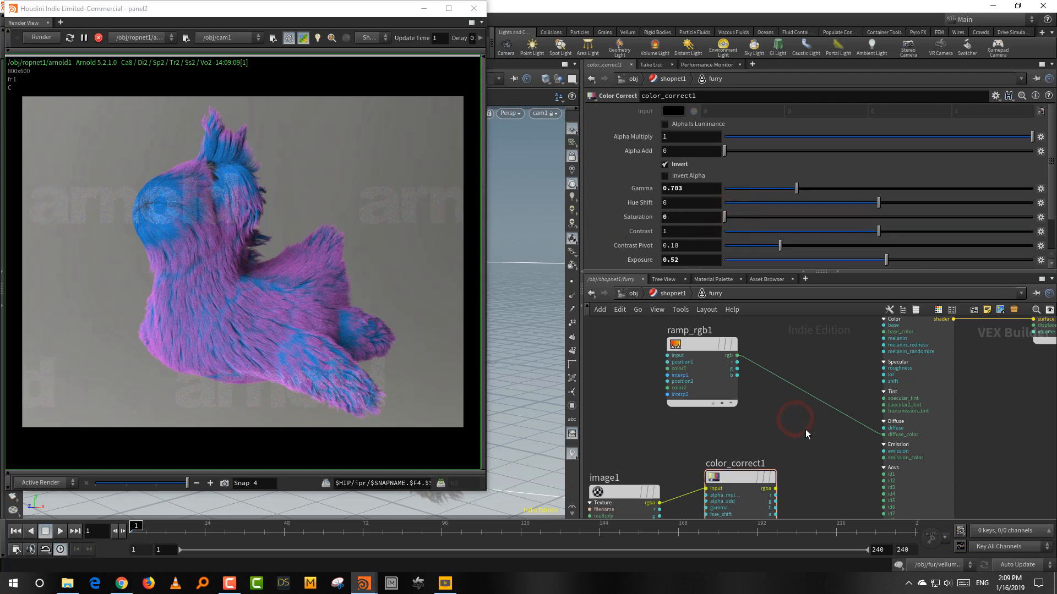
key("Tab")
type("mul")
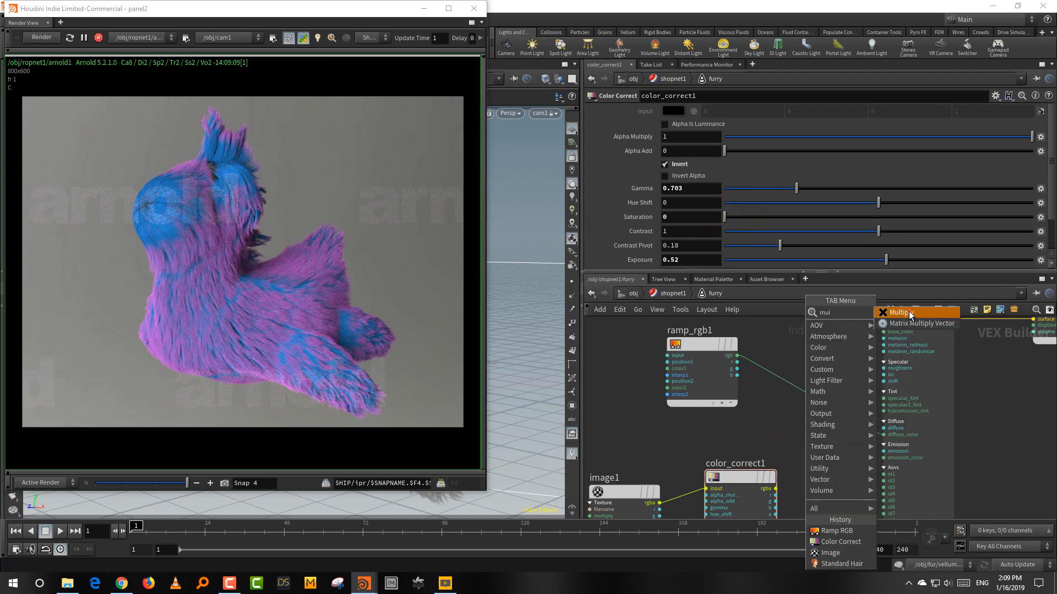
left_click(905, 313)
left_click(809, 392)
left_click_drag(776, 489, 799, 409)
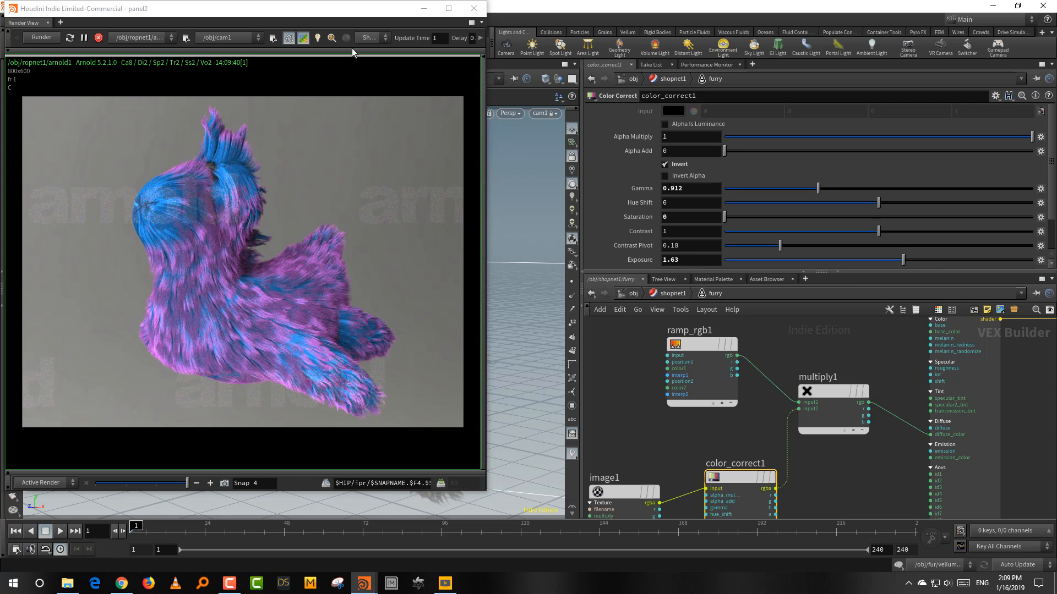
Step: Stop the Arnold render and close the floating render view window
left_click(94, 38)
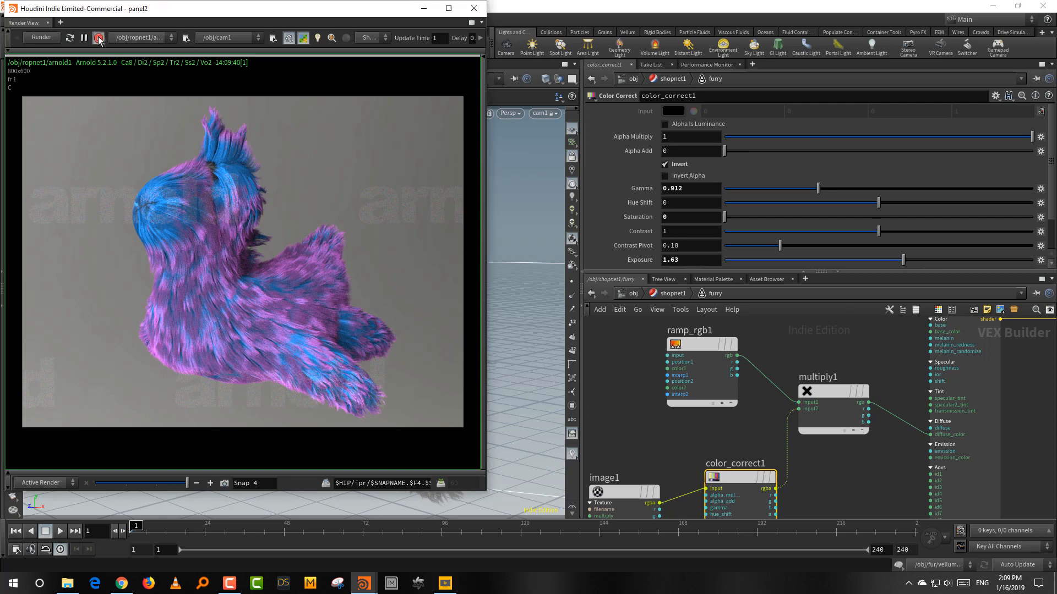
left_click_drag(278, 9, 341, 59)
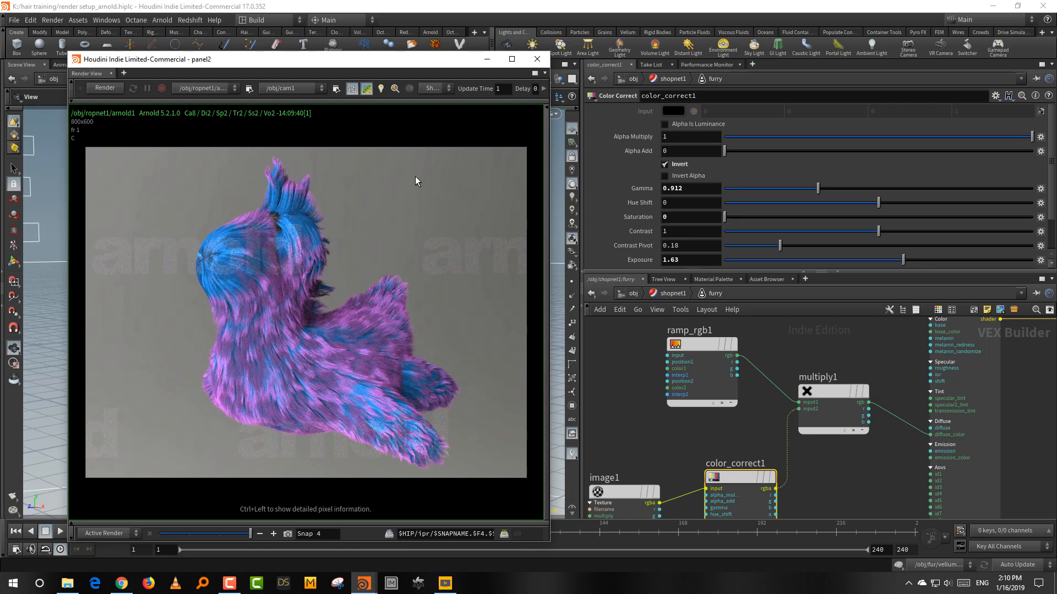
left_click_drag(435, 59, 446, 59)
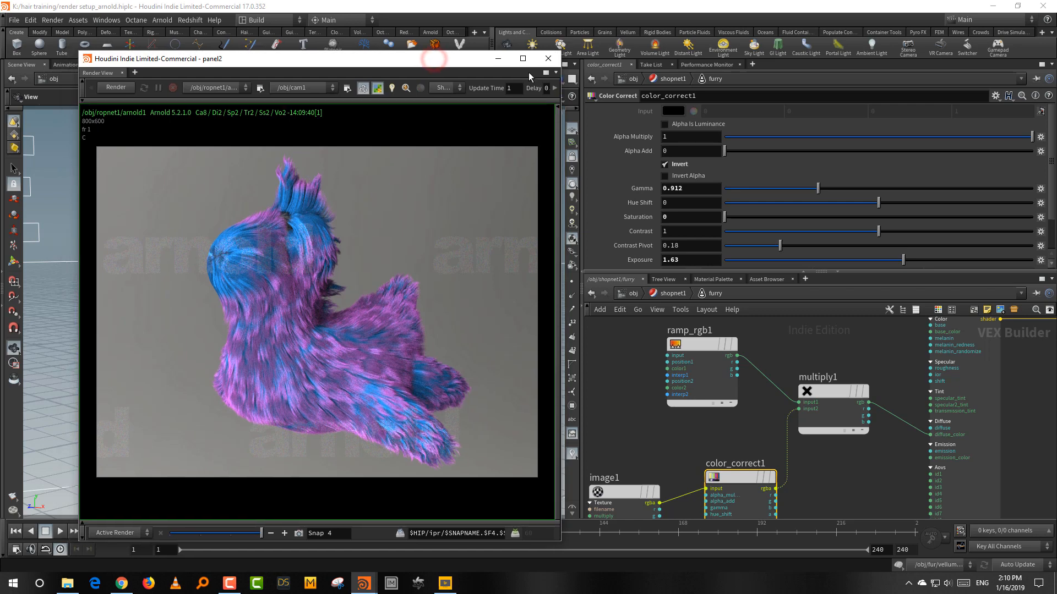
left_click(548, 59)
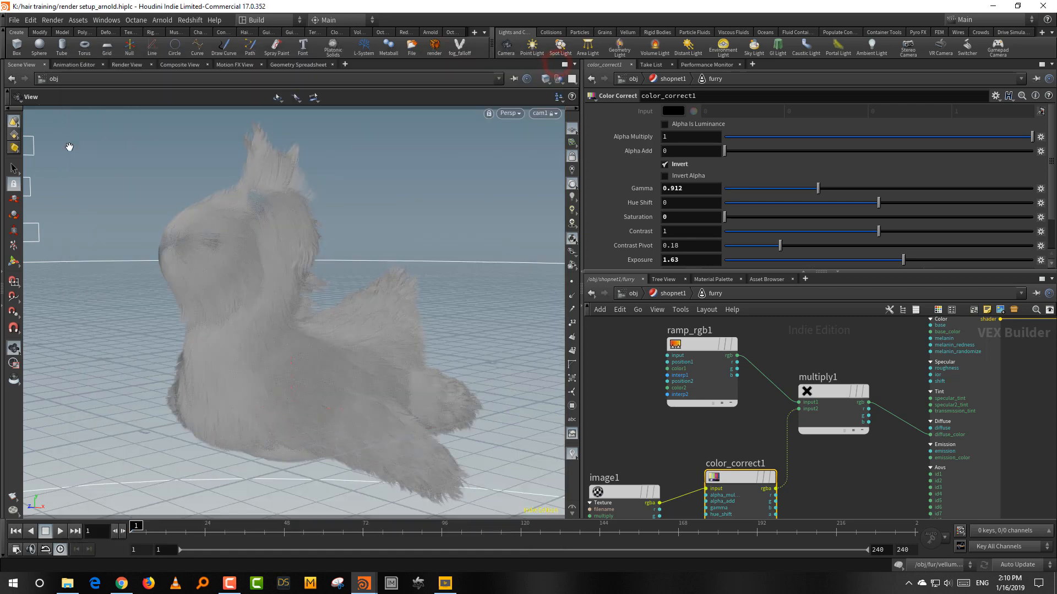
Step: Save the toy fur scene and switch to the Houdini window with render setup_arnold1.hiplc
left_click(14, 20)
left_click(27, 72)
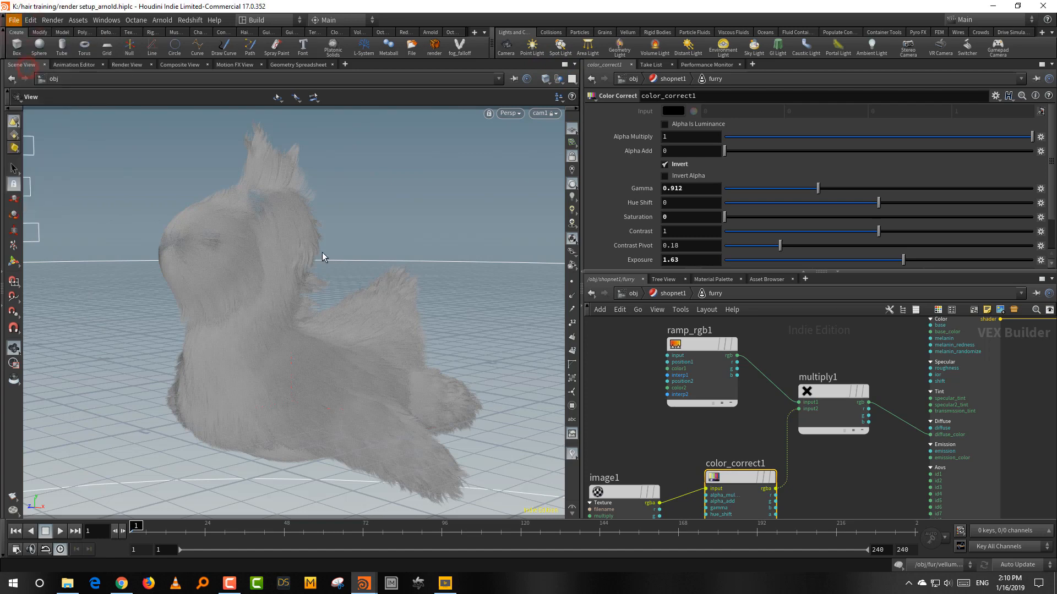
mouse_move(364, 583)
left_click(362, 540)
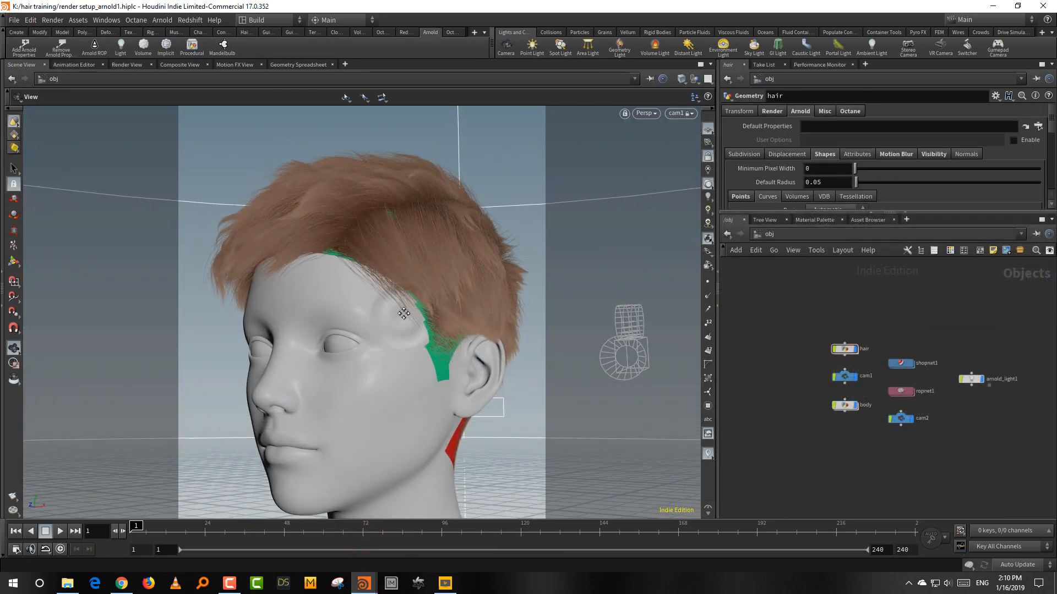
left_click_drag(413, 302, 458, 303)
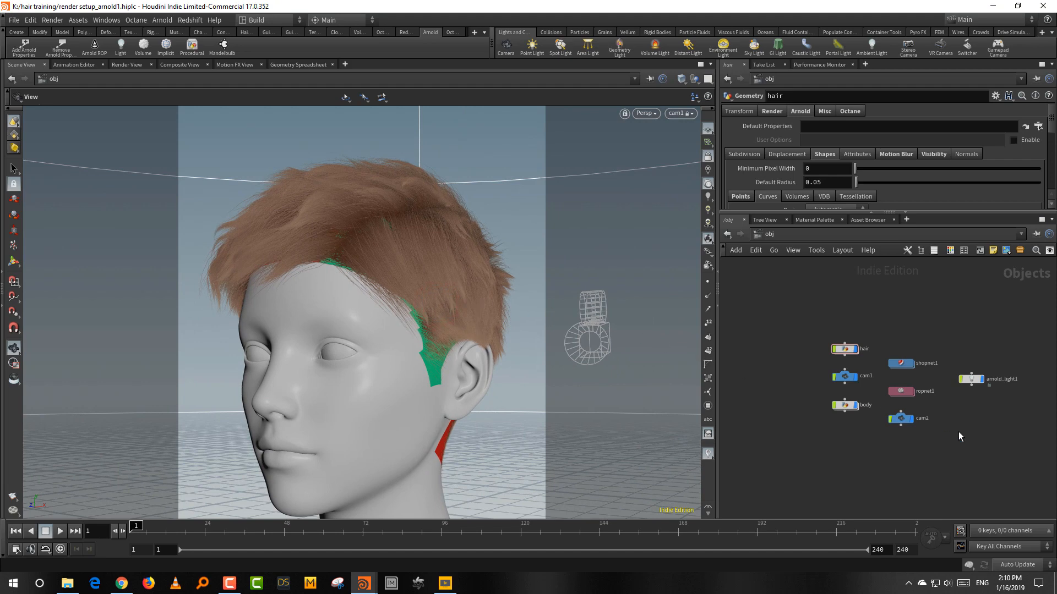
Step: Open the hair object's network and set resample1's maximum segment length to 0.1
scroll(832, 388, "up", 3)
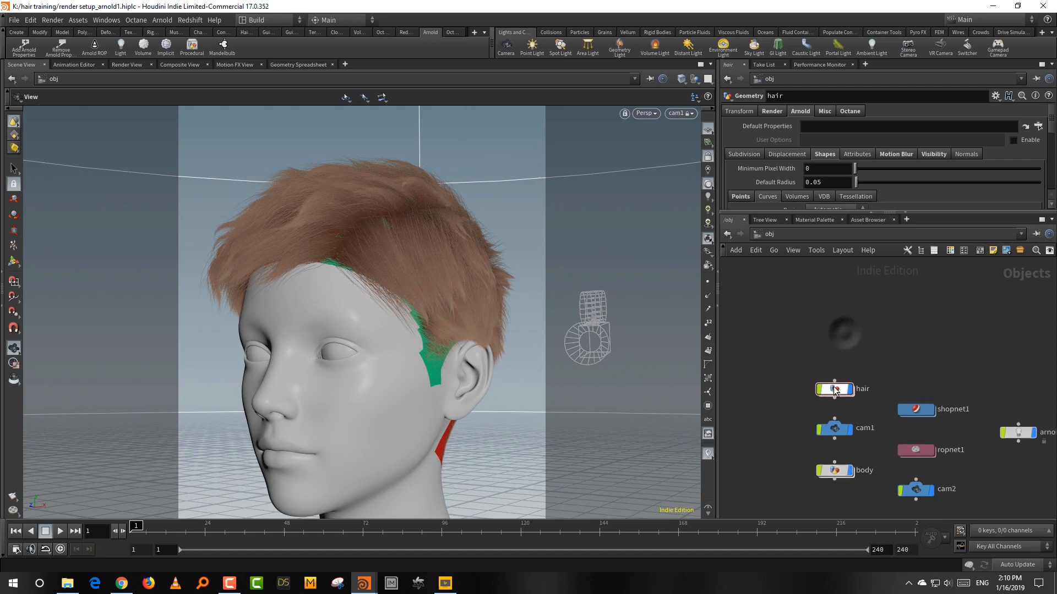
double_click(832, 390)
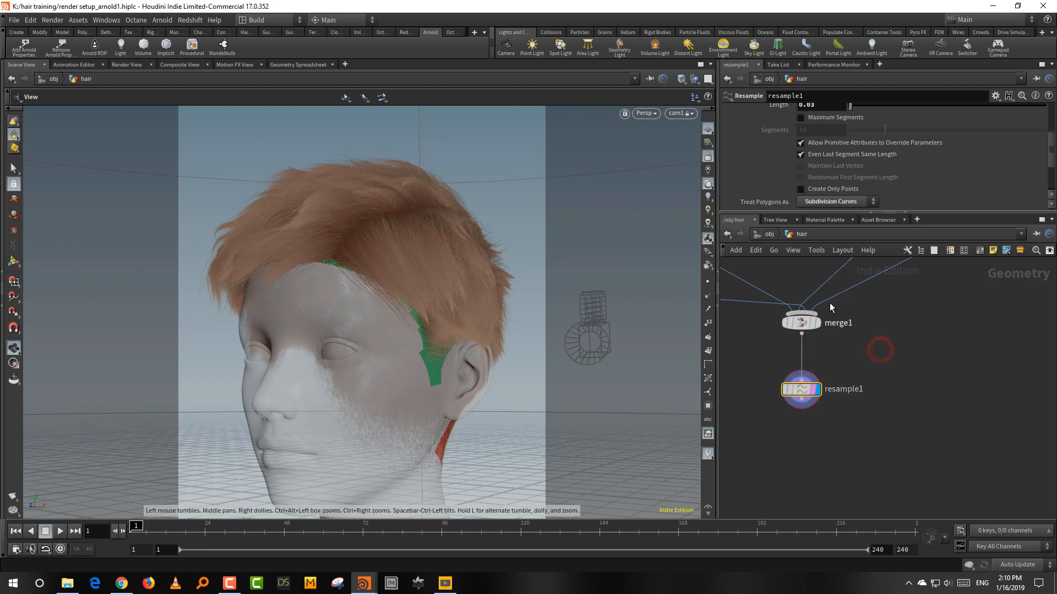
left_click_drag(813, 213, 813, 212)
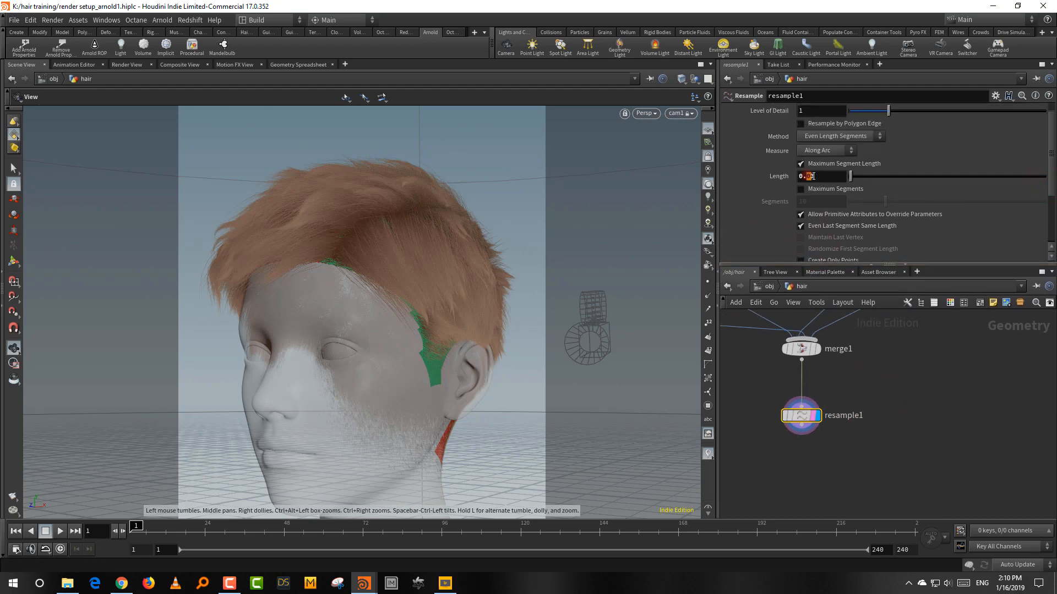
left_click_drag(813, 176, 833, 178)
key("Return")
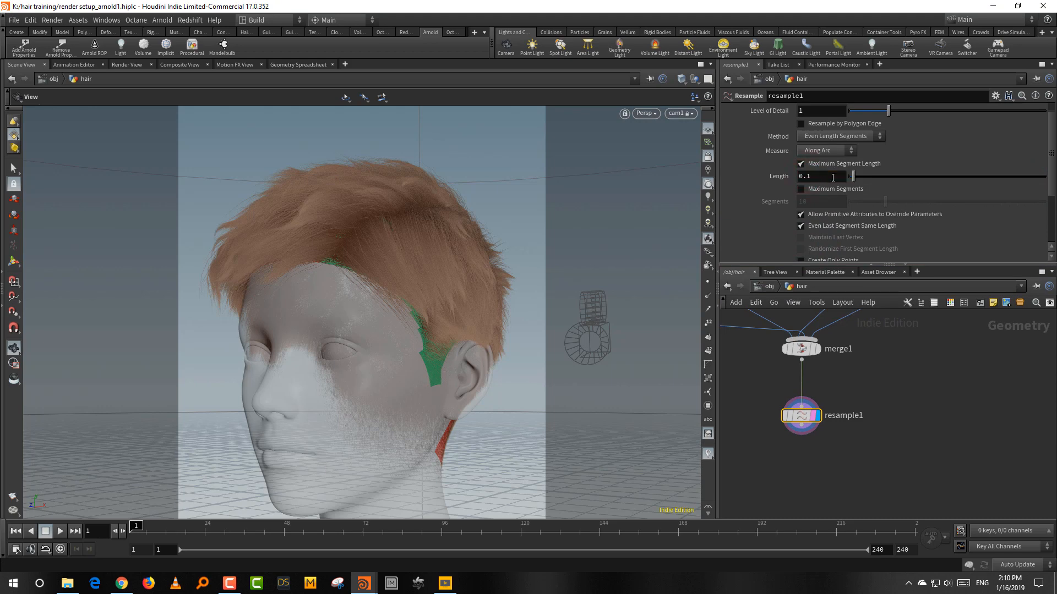
Step: Examine the resampled hair strands up close and from several angles, and return to the object level
right_click_drag(401, 234, 486, 177)
middle_click_drag(486, 177, 426, 247)
left_click_drag(427, 248, 410, 242)
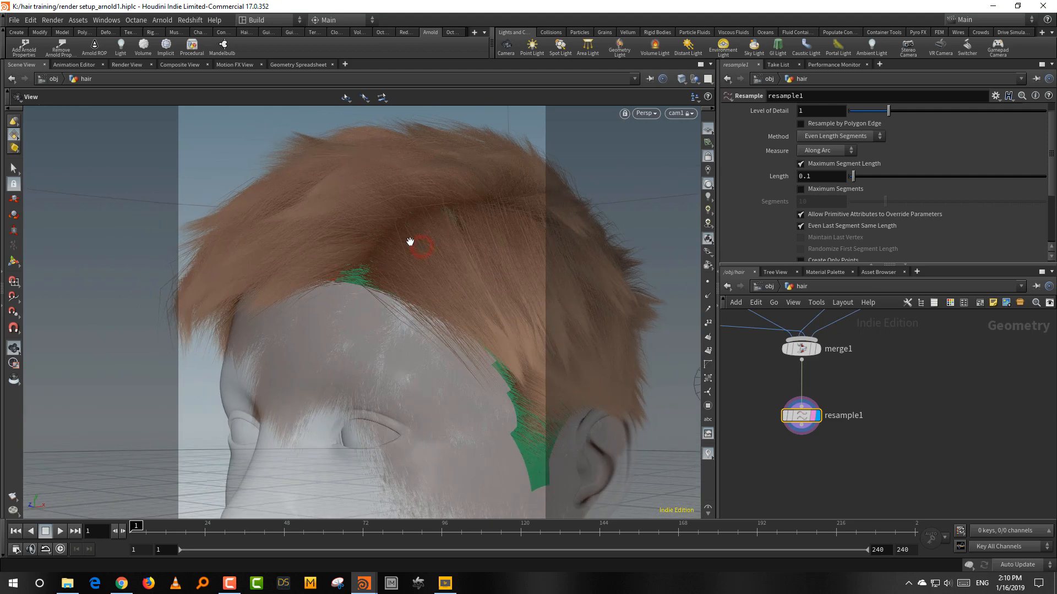
right_click_drag(220, 203, 459, 96)
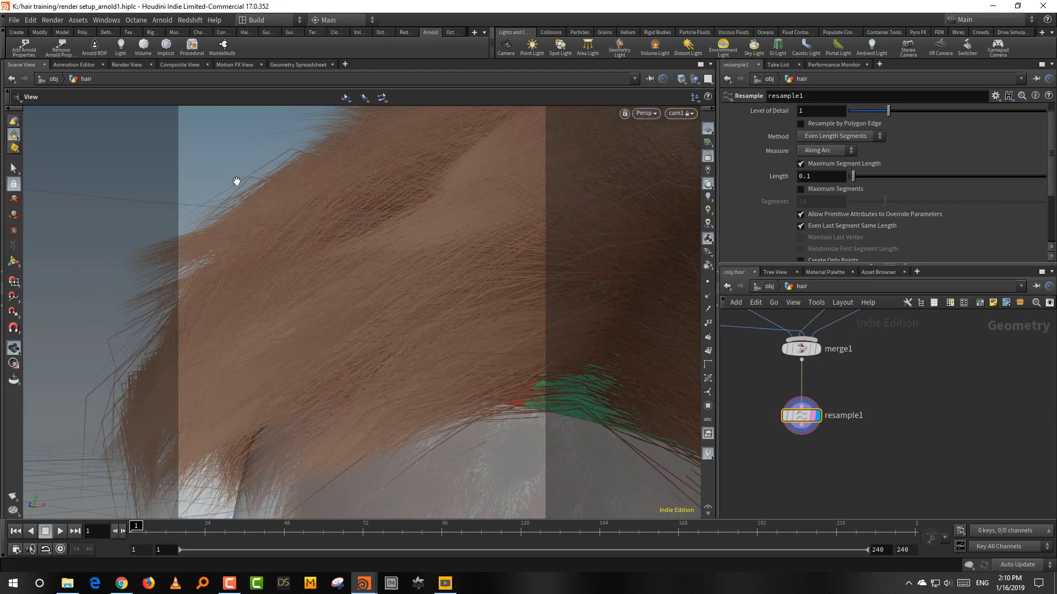
right_click_drag(428, 180, 408, 276)
middle_click_drag(368, 285, 256, 300)
right_click_drag(361, 302, 361, 355)
left_click_drag(349, 297, 344, 252)
middle_click_drag(344, 252, 337, 220)
left_click_drag(337, 262, 348, 252)
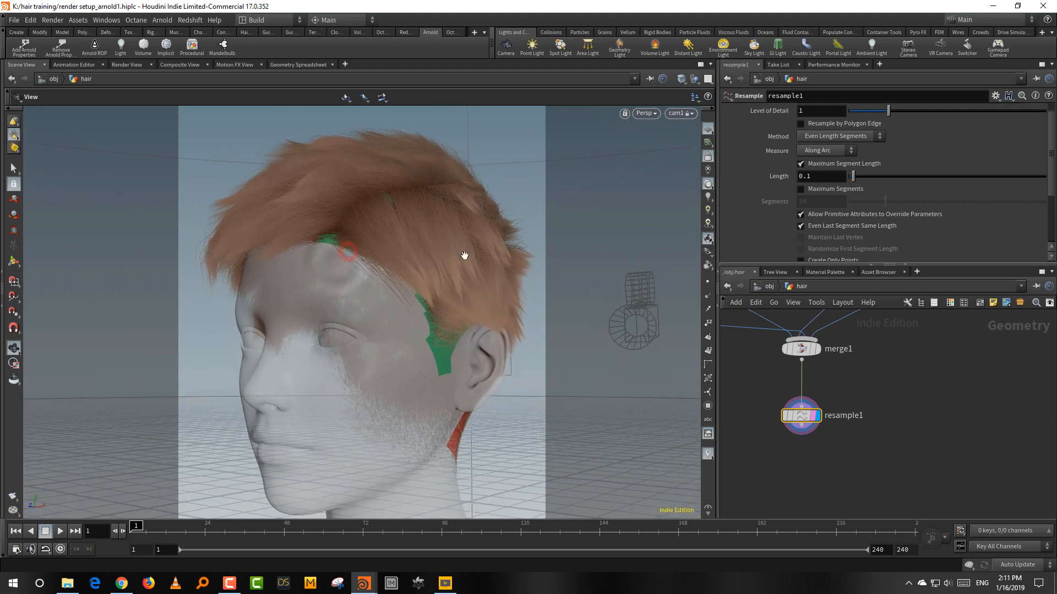
left_click(769, 286)
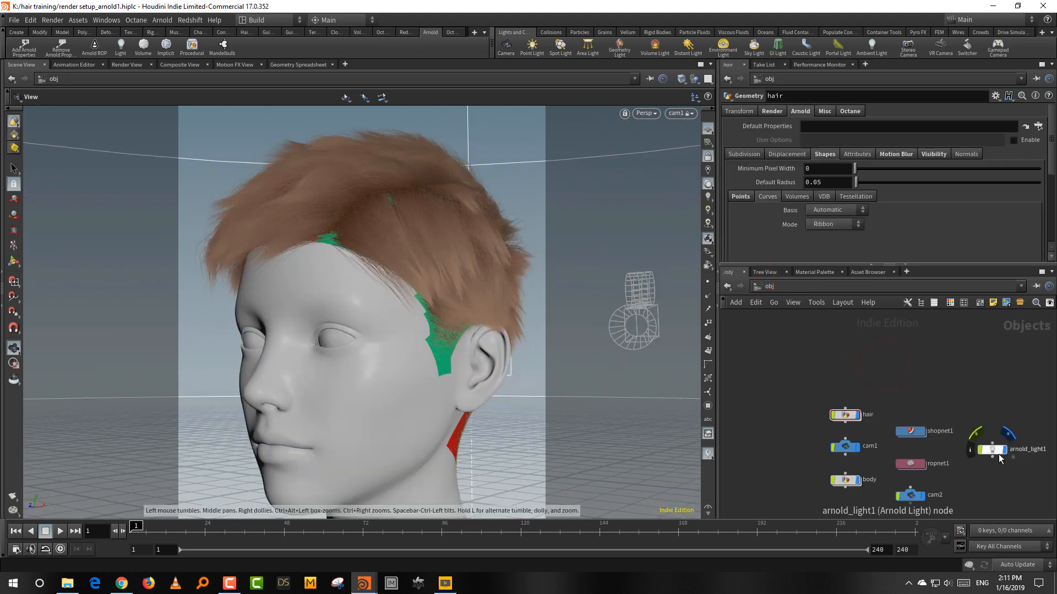
Step: Place the arnold_light1 node above shopnet1 in the object network and frame all nodes
left_click_drag(915, 397, 910, 399)
left_click(967, 371)
left_click(914, 396)
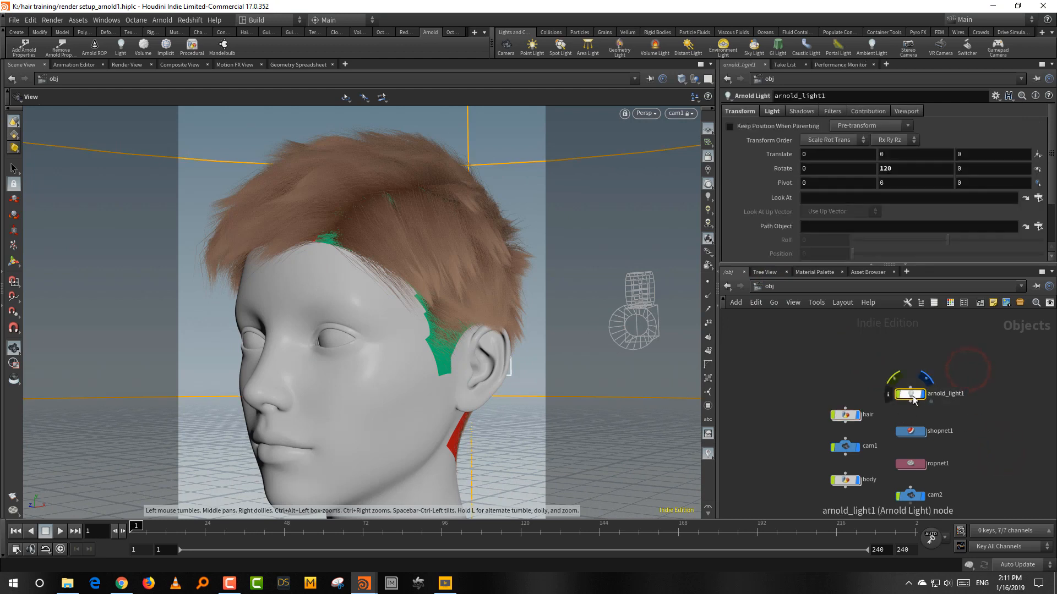
key("h")
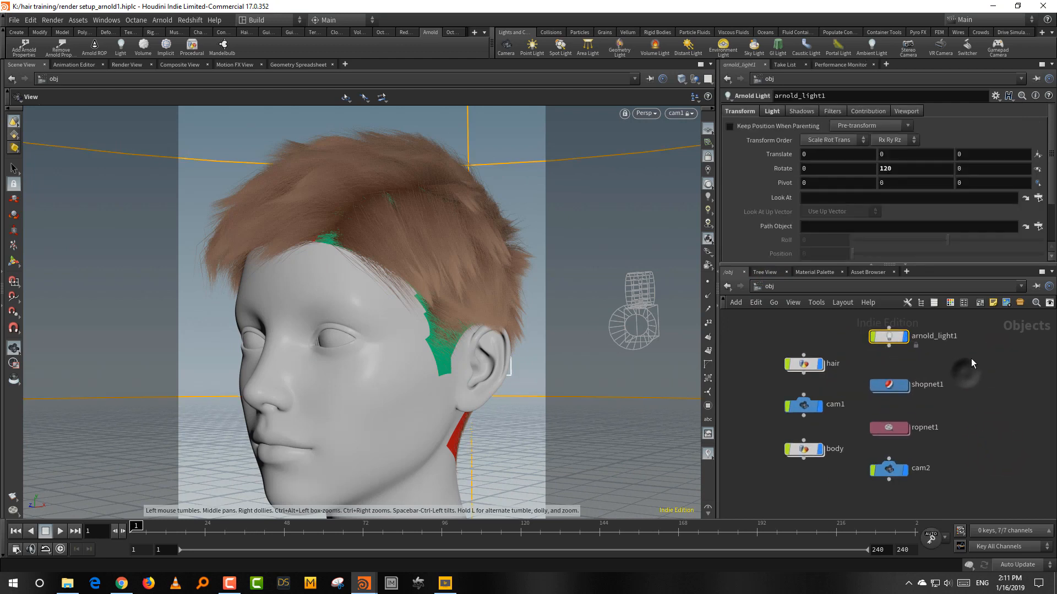
Step: Inspect the hair shader network inside shopnet1 and return to the object level
double_click(897, 412)
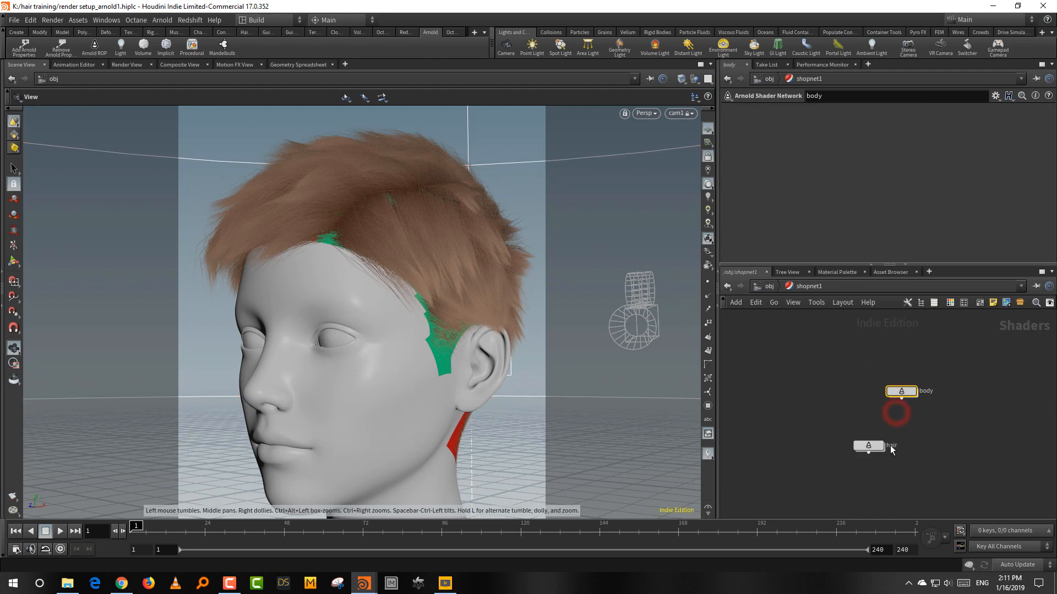
double_click(890, 445)
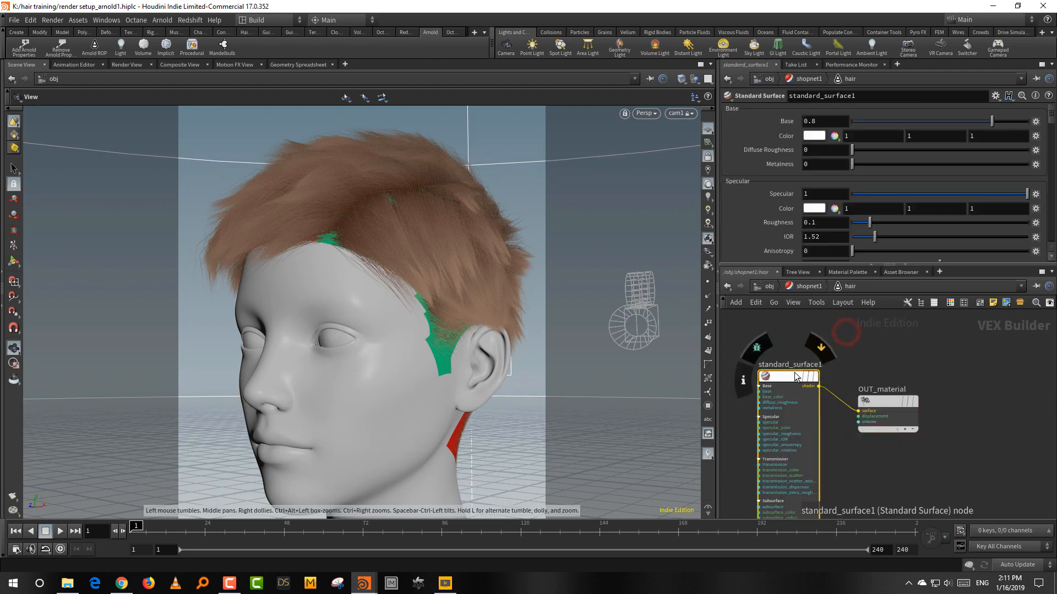
left_click(801, 285)
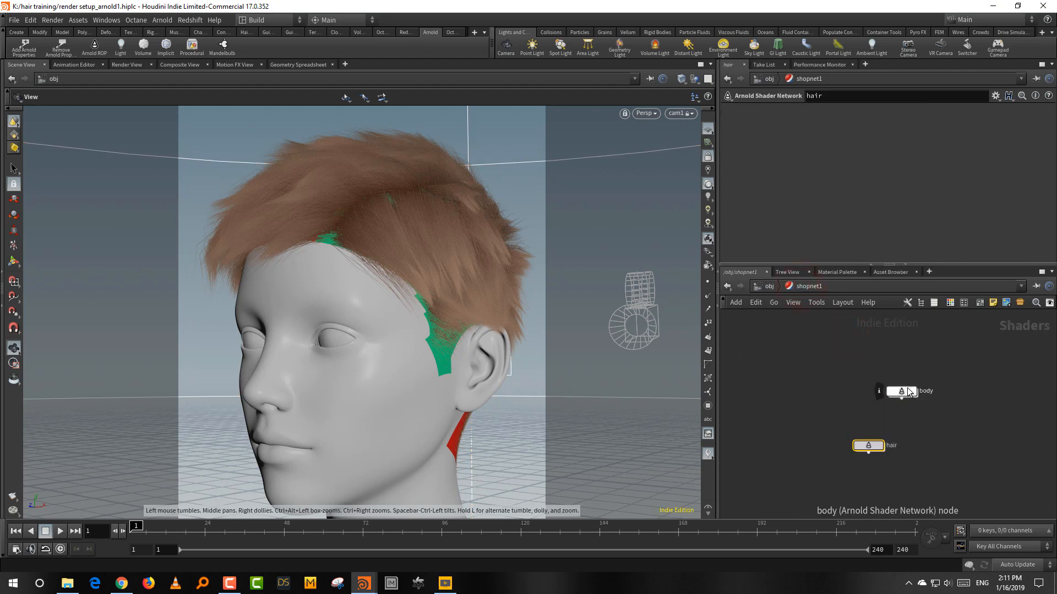
left_click(773, 288)
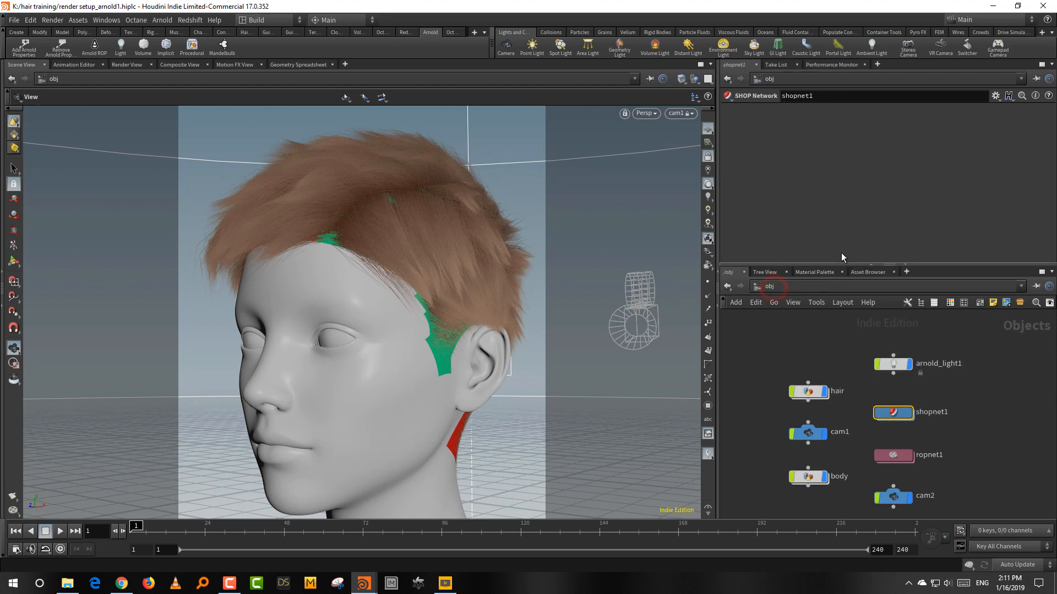
Step: Select the hair object and review its Arnold shape settings
left_click(808, 392)
left_click_drag(831, 267, 878, 311)
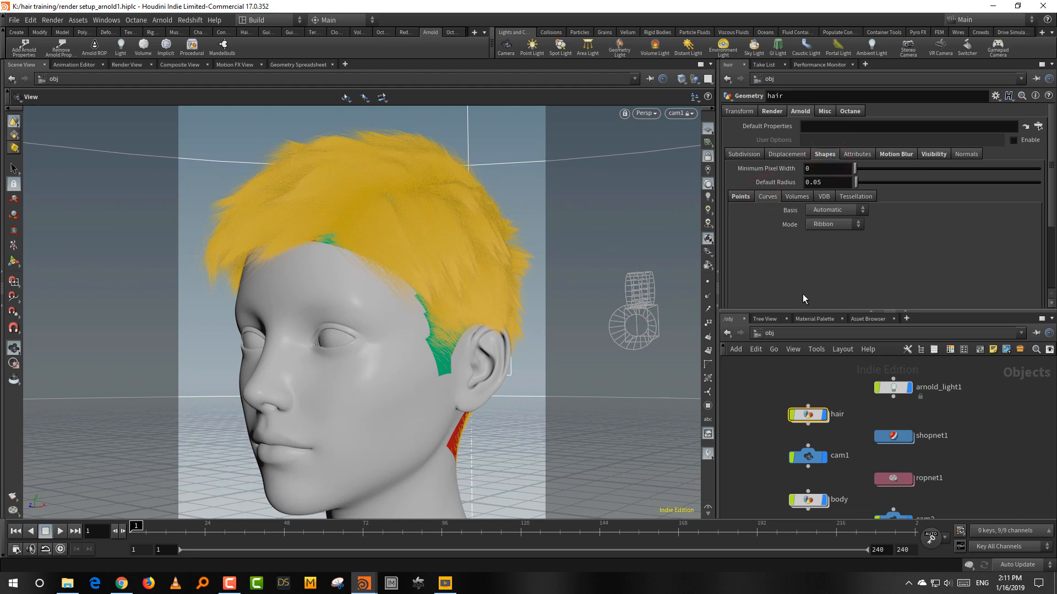
left_click_drag(821, 311, 827, 266)
left_click(807, 330)
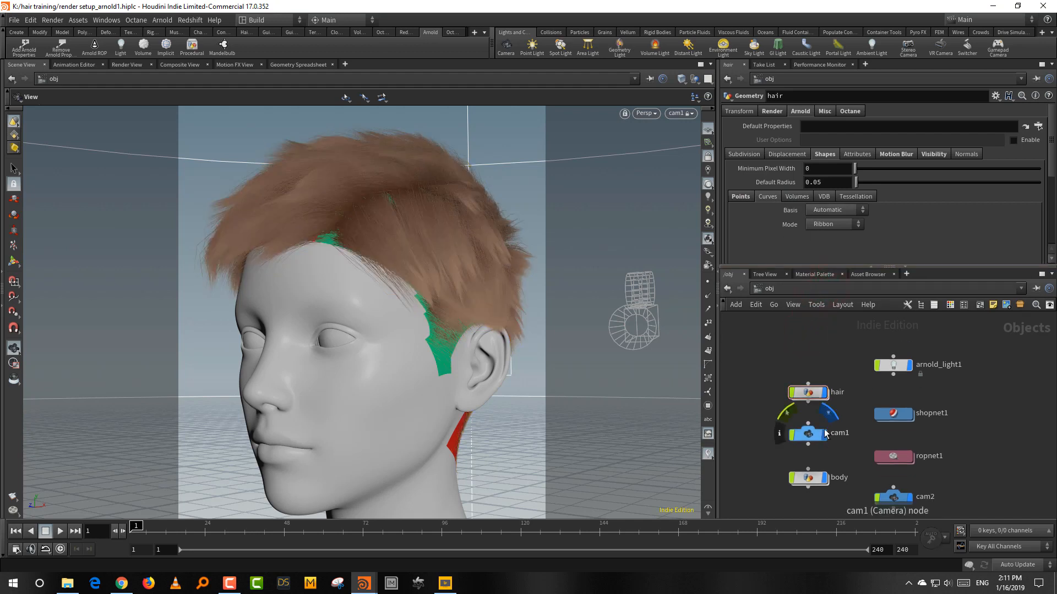
scroll(847, 350, "up", 3)
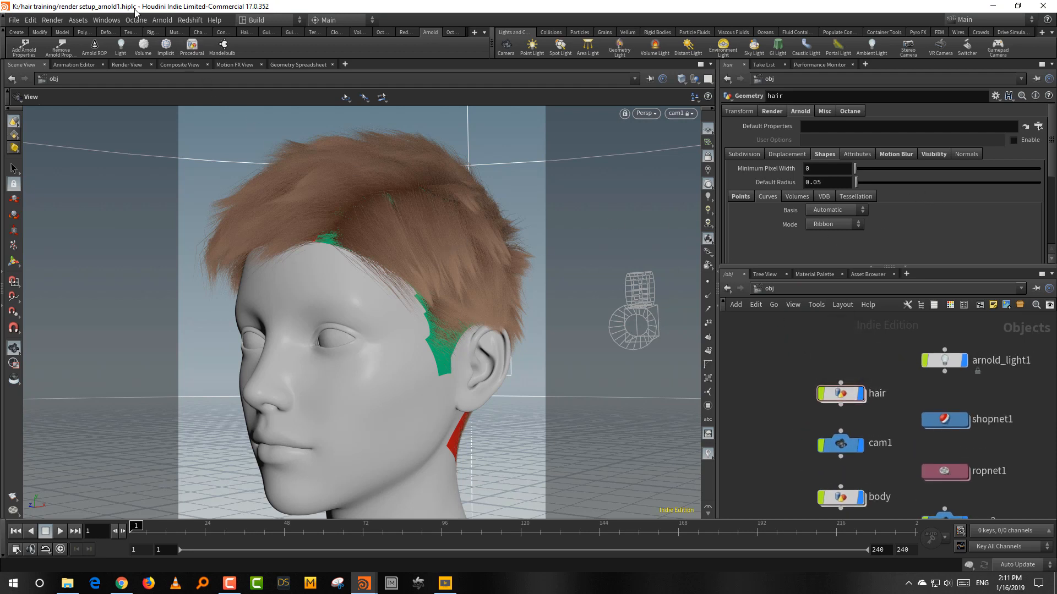
Step: Open a floating Render View and render the head with Arnold through cam1
left_click(114, 24)
left_click(114, 32)
left_click(13, 23)
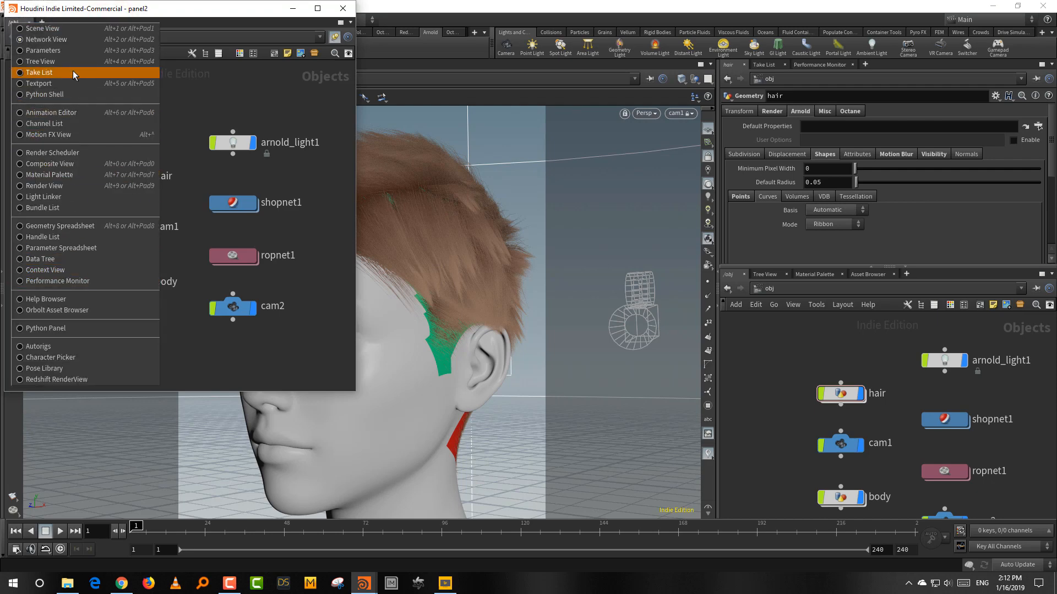
left_click(62, 187)
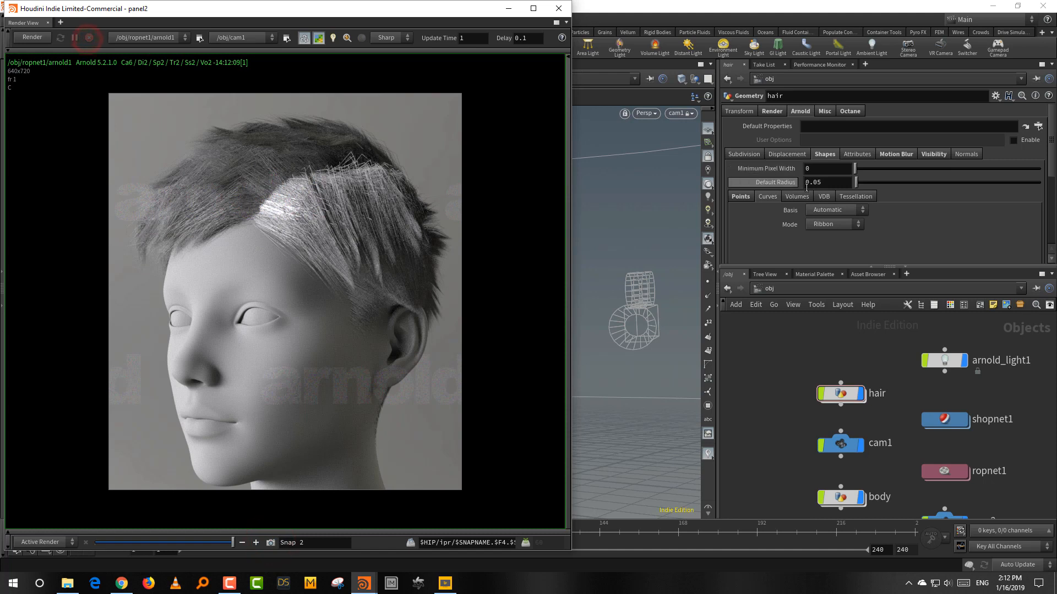
Step: Set the hair object's Arnold curve basis to B-Spline and render the head again
left_click(834, 211)
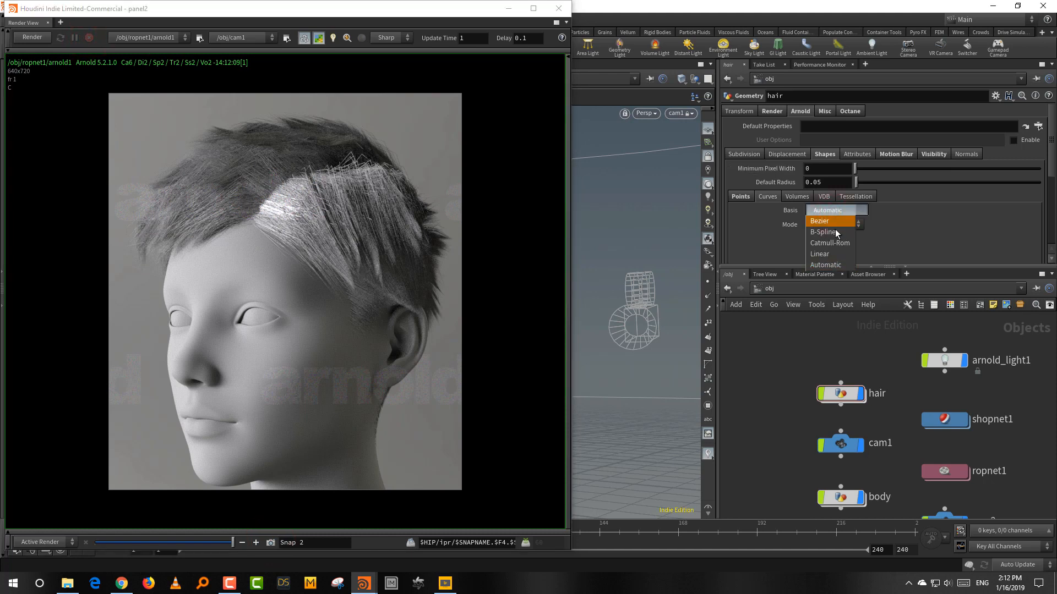
left_click(835, 233)
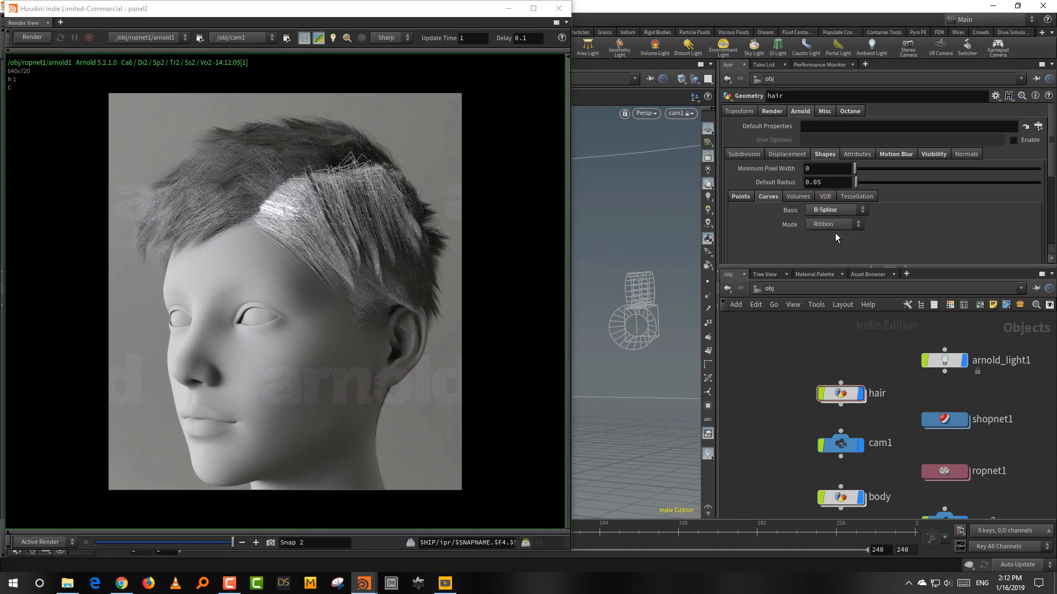
left_click(39, 42)
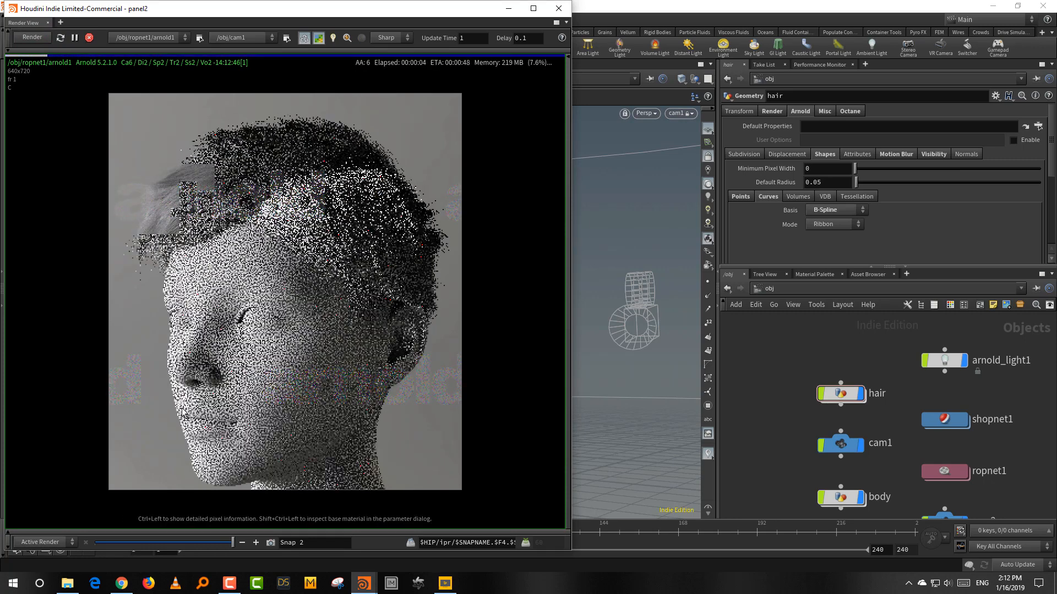
Step: Compare the B-Spline hair render with the earlier Snap 1 image in the Render View
mouse_move(106, 544)
left_mouse_down()
mouse_move(190, 544)
mouse_move(81, 541)
mouse_move(207, 544)
mouse_move(96, 544)
left_mouse_up()
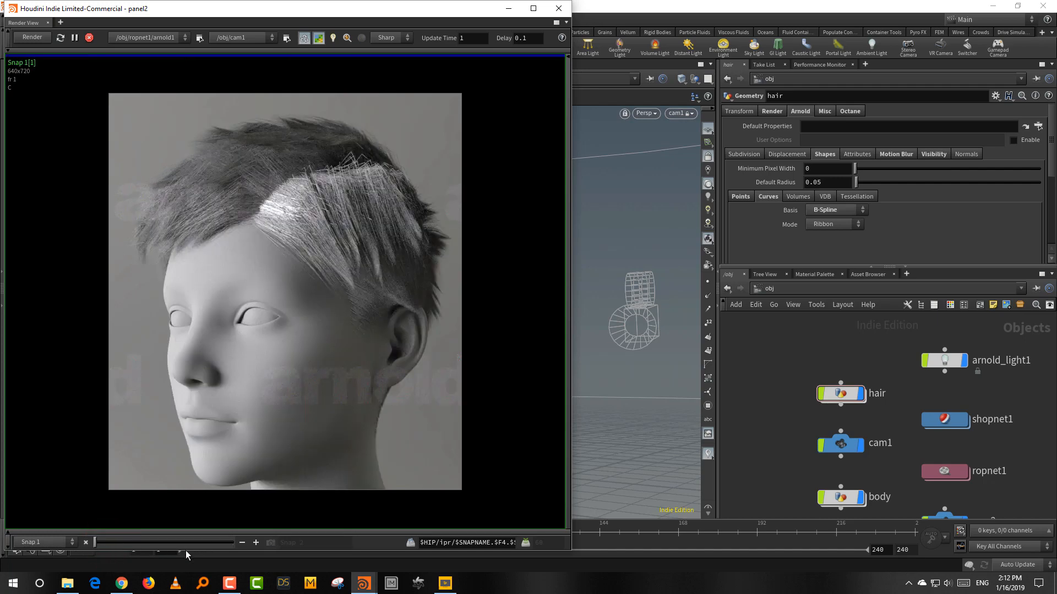
left_click_drag(186, 551, 216, 550)
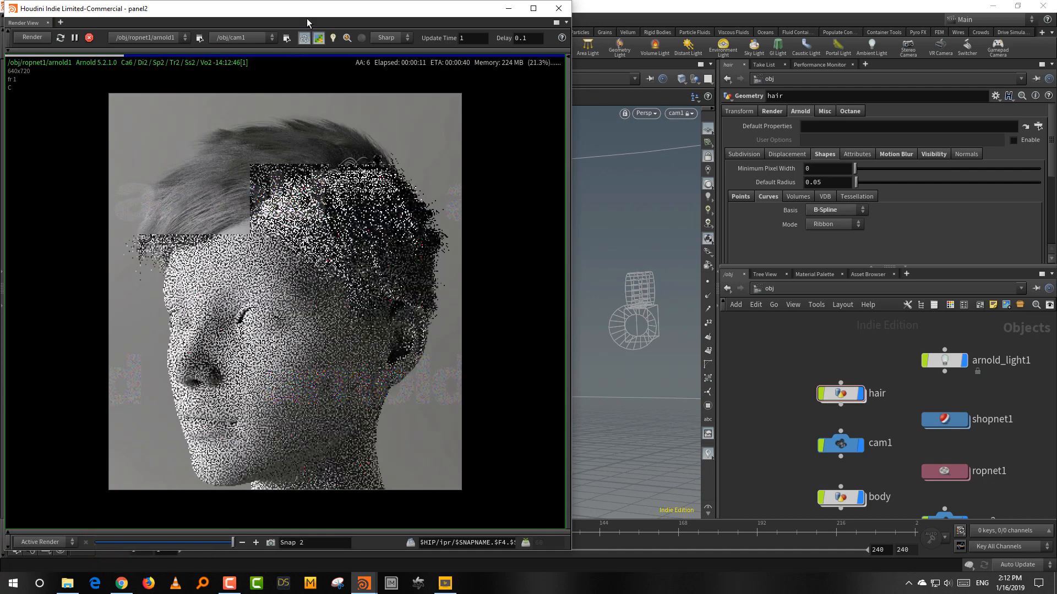
left_click_drag(308, 19, 312, 46)
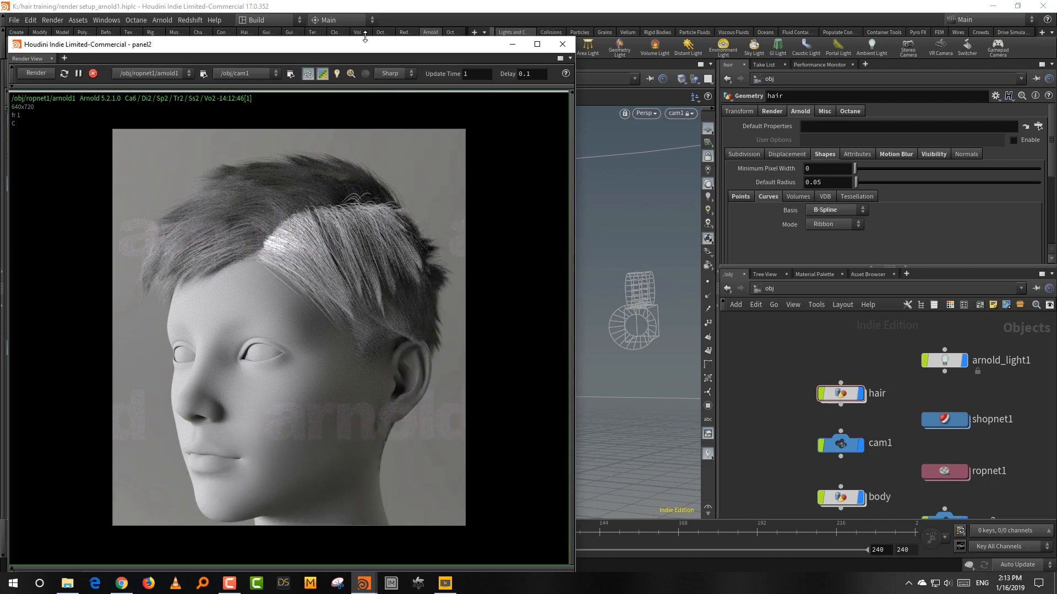
left_click_drag(360, 54, 424, 31)
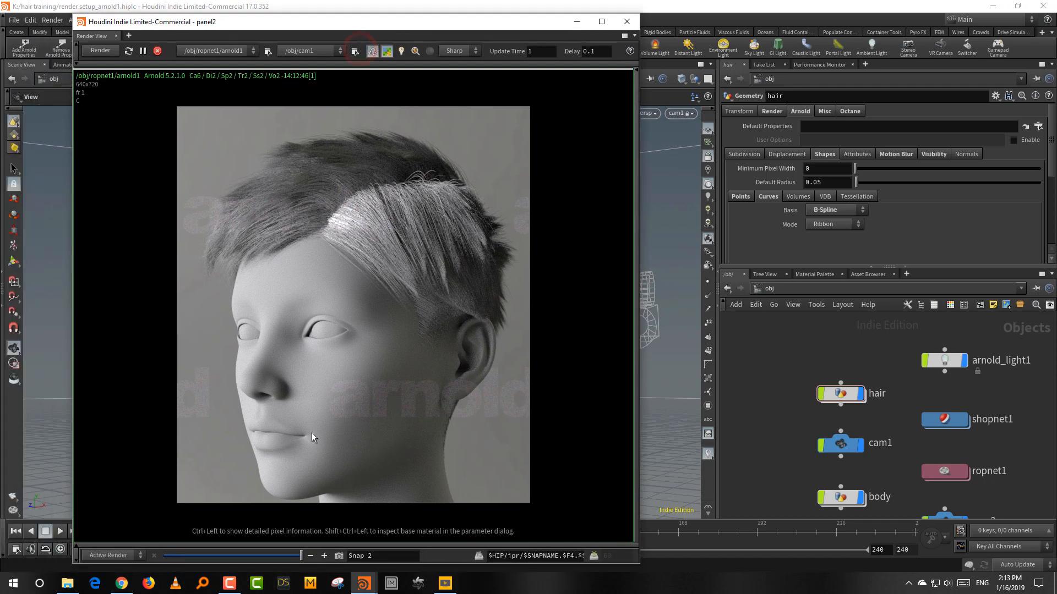
left_click(170, 555)
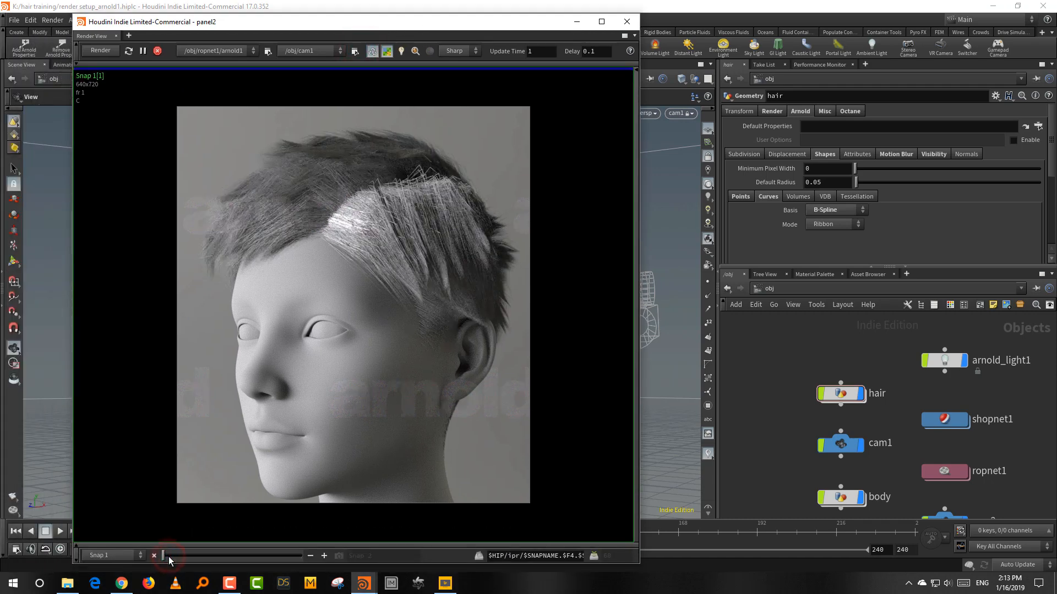
left_click_drag(168, 557, 297, 573)
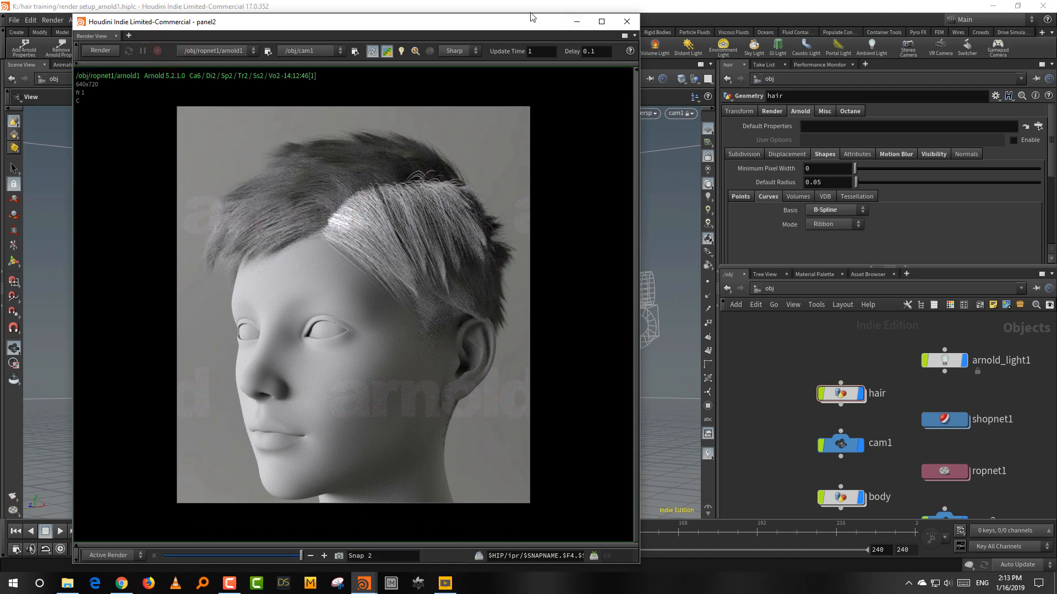
Step: Compare the hair at merge1 and resample1 inside the hair network, and set resample1's maximum segment length to 0.05
left_click_drag(528, 21, 449, 375)
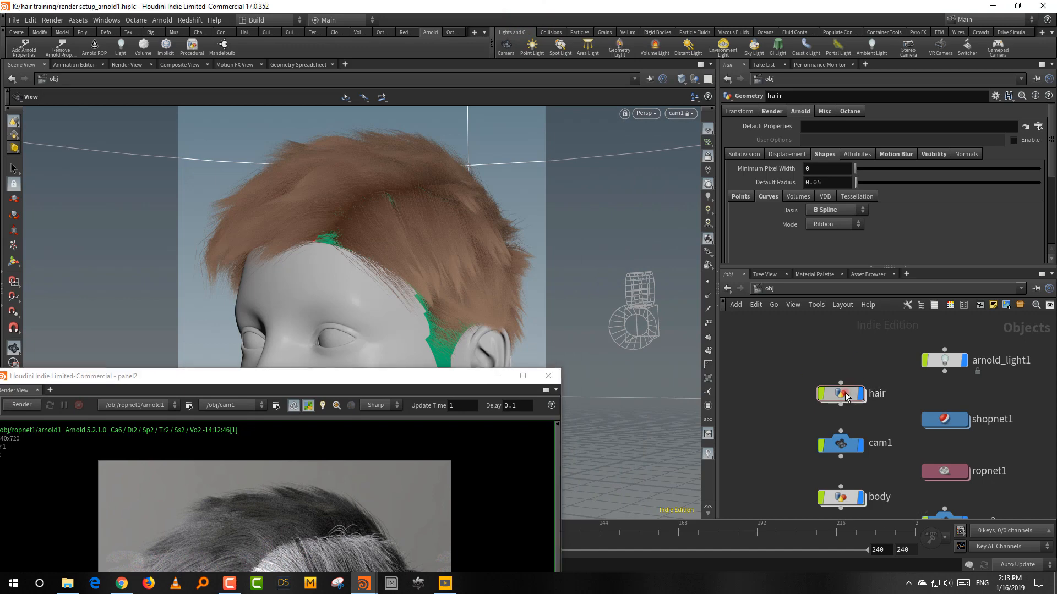
double_click(843, 393)
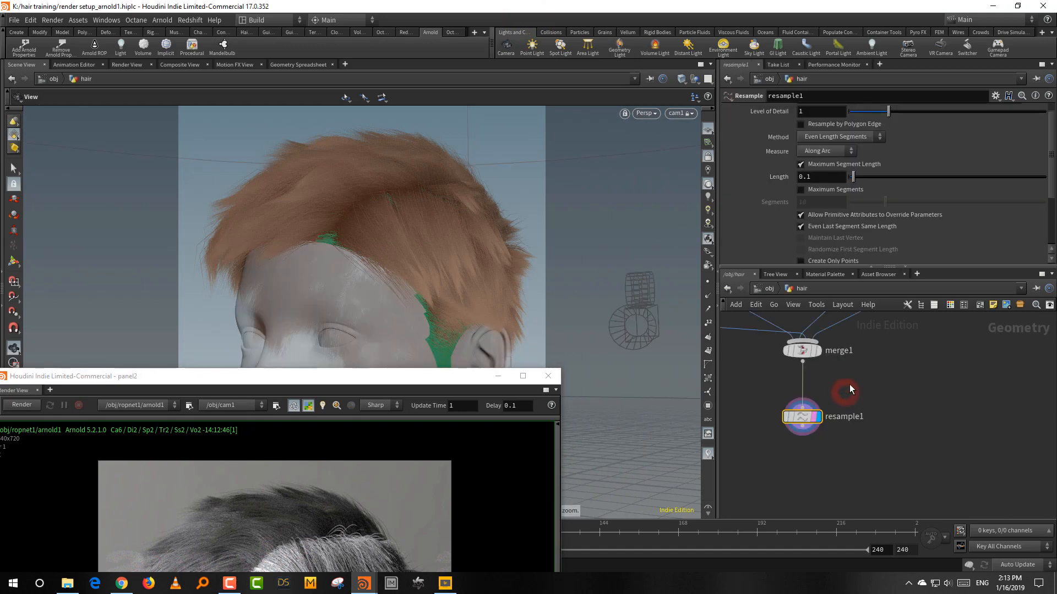
left_click(809, 344)
left_click(962, 405)
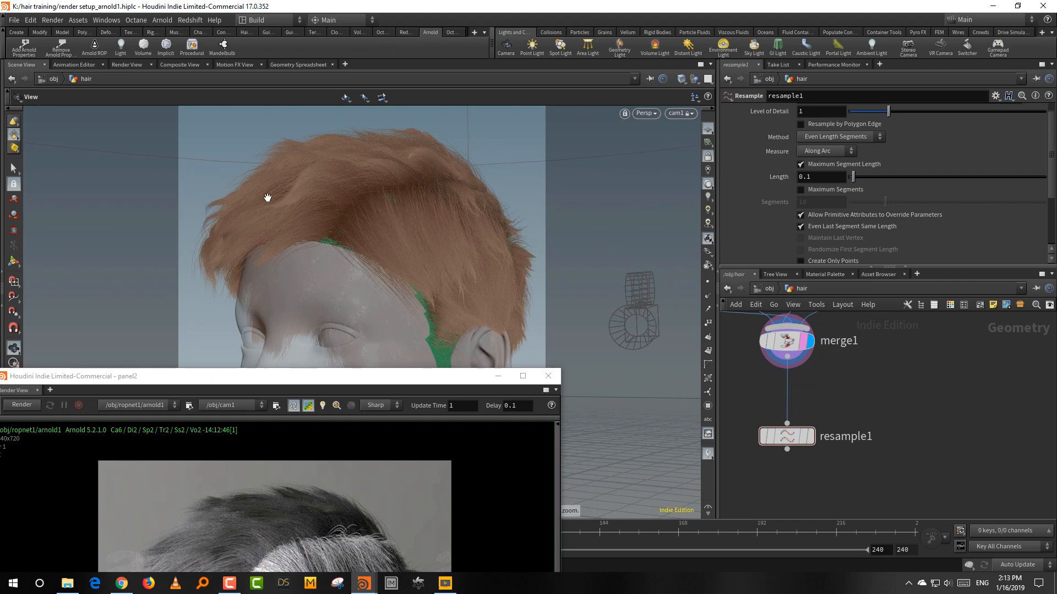
left_click(808, 437)
left_click_drag(866, 407, 796, 468)
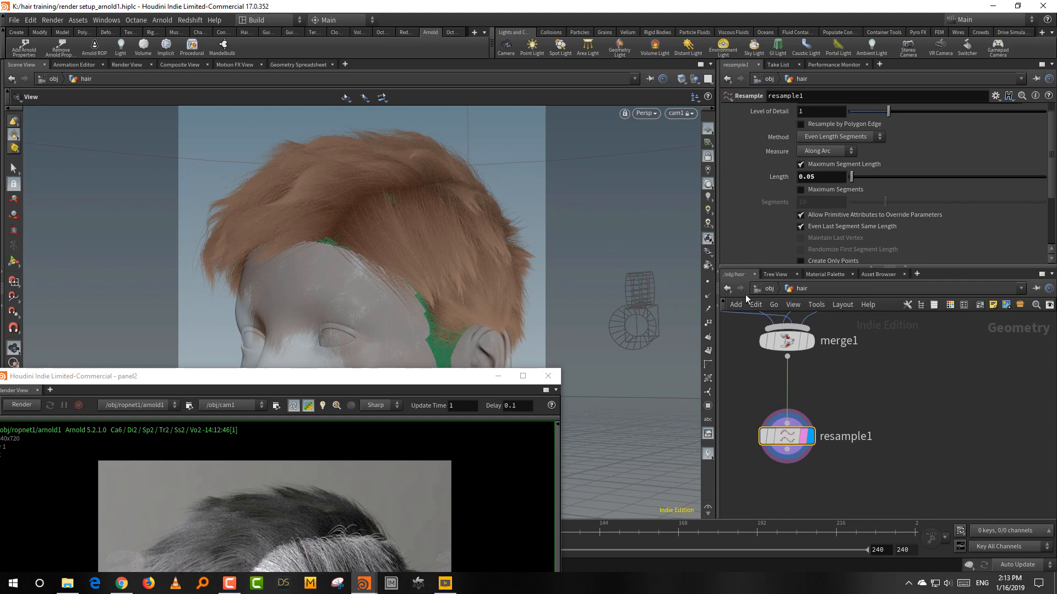
Step: Return to the object level and render the head again with the finer resampled hair
left_click(762, 287)
left_click_drag(424, 381, 633, 63)
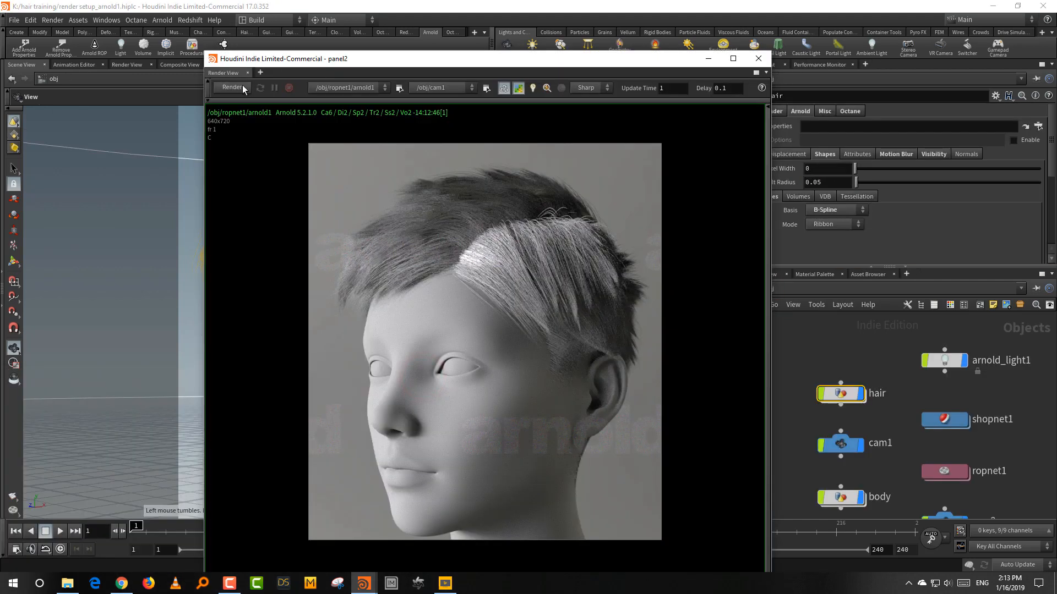
left_click_drag(271, 65, 213, 41)
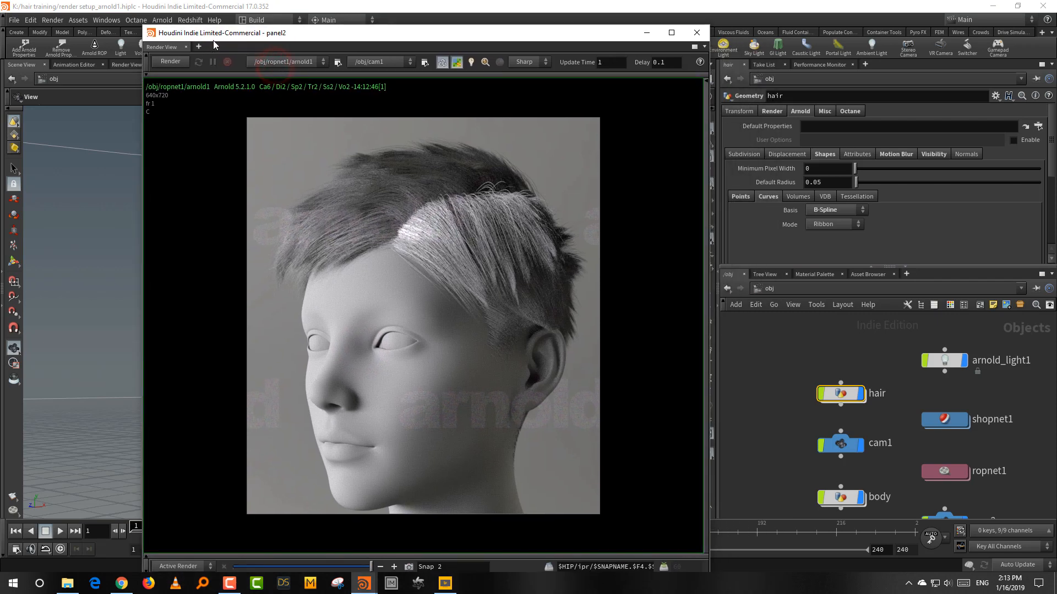
left_click(169, 62)
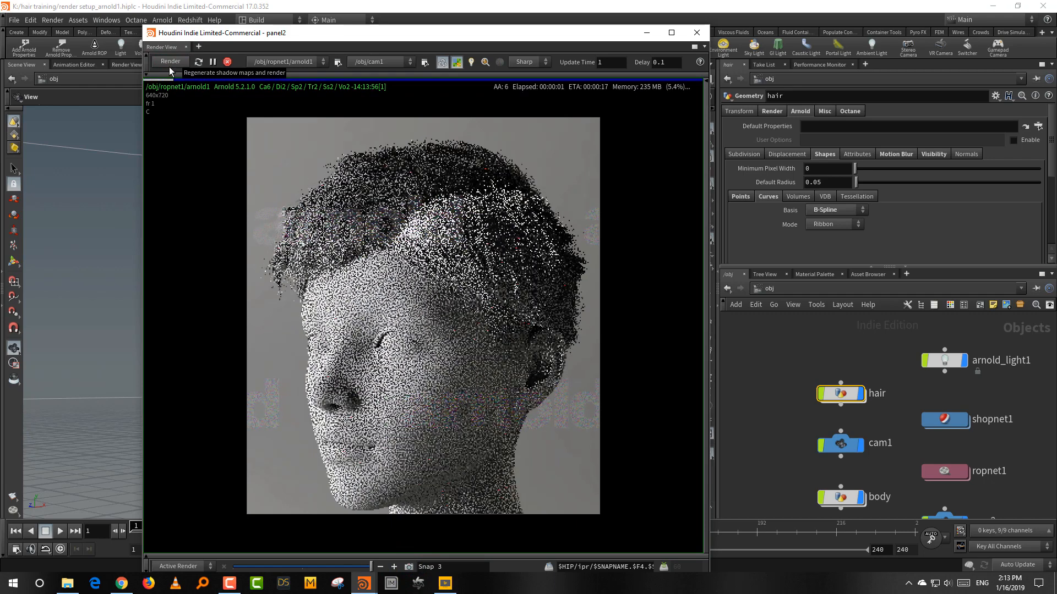
Step: Compare the running render with Snap 2 and mark a render region around the hair
left_click(301, 567)
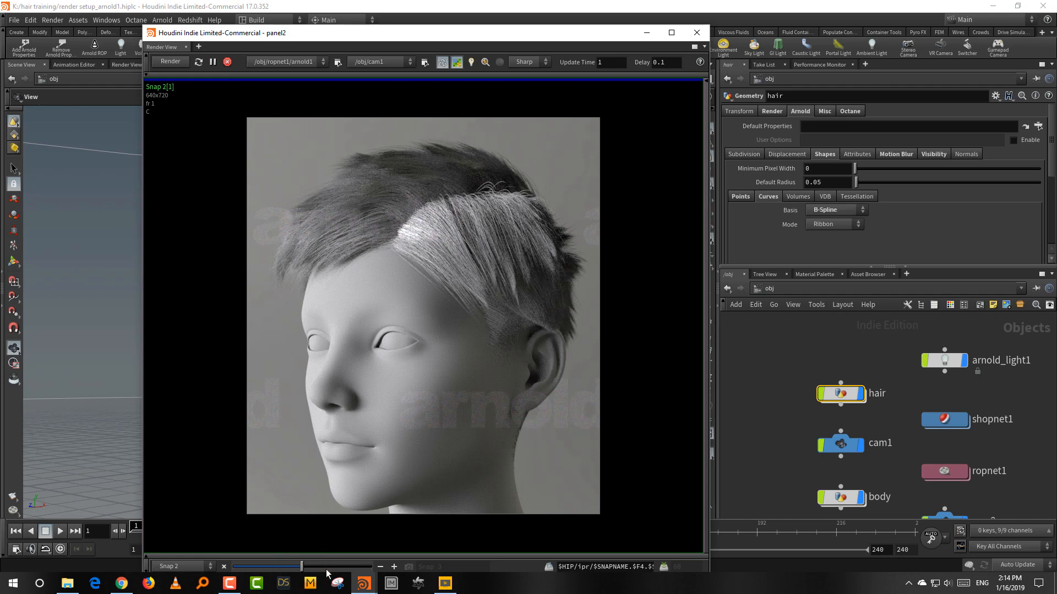
left_click_drag(327, 574, 374, 568)
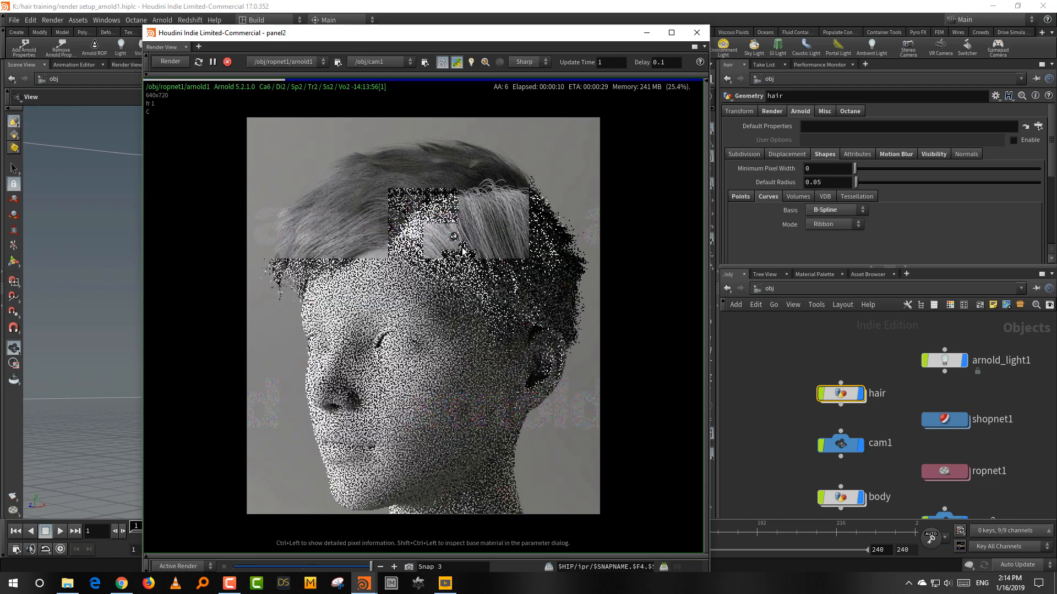
mouse_move(241, 110)
left_mouse_down("shift")
mouse_move(294, 167)
mouse_move(627, 330)
mouse_move(633, 365)
left_mouse_up("shift")
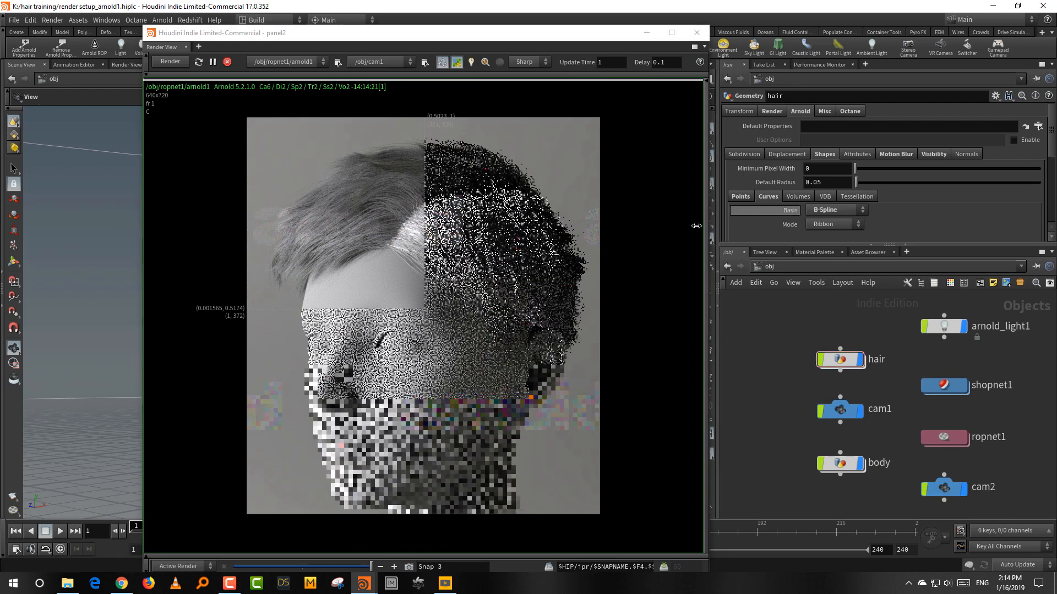
left_click(227, 111)
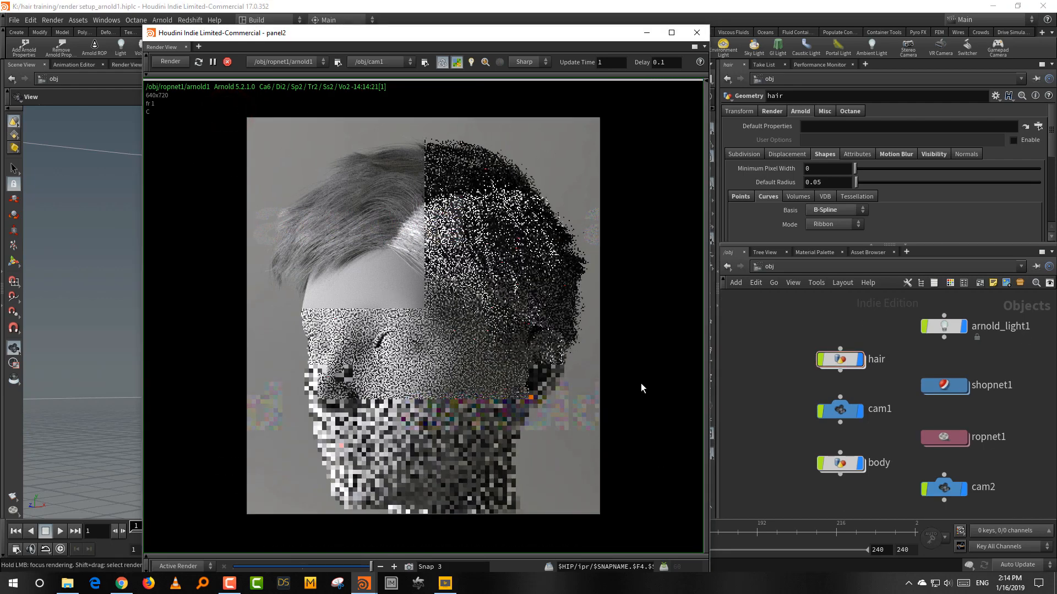
Step: Add a Standard Hair shader inside shopnet1's hair shader network
double_click(943, 385)
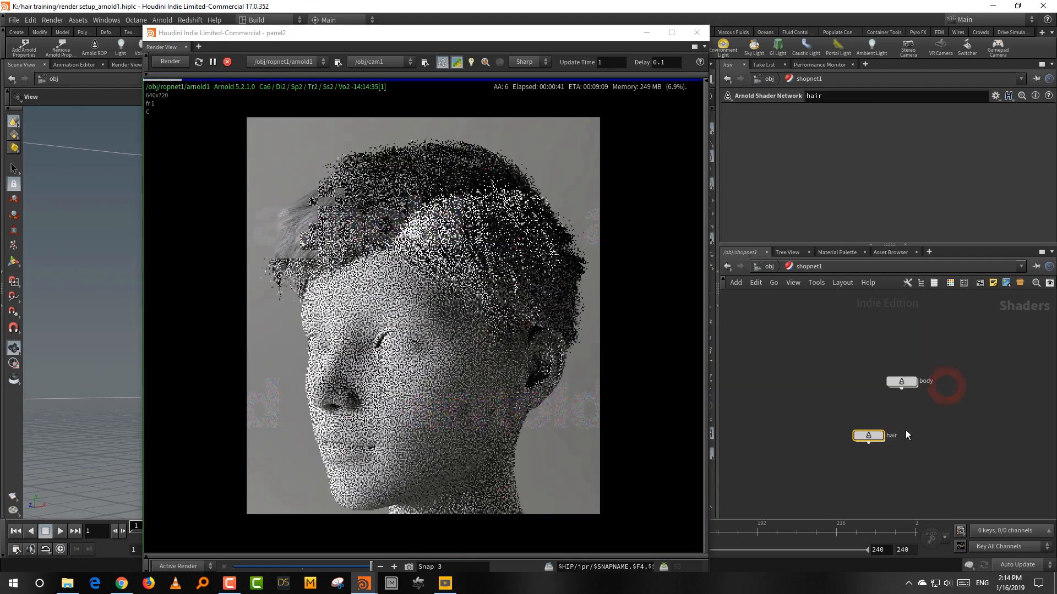
double_click(872, 434)
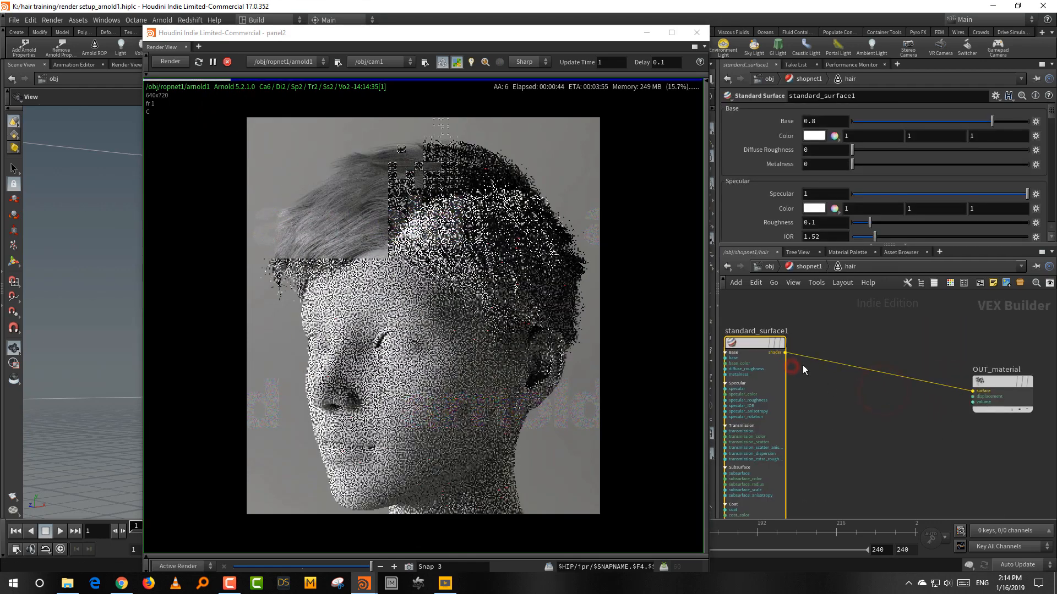
key("Tab")
type("hai")
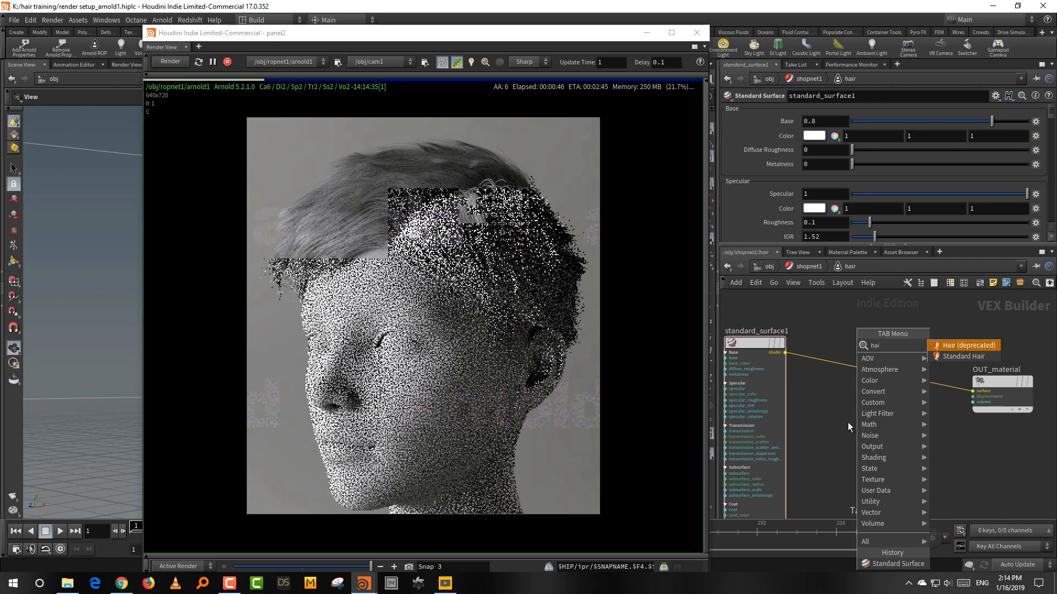
type("r")
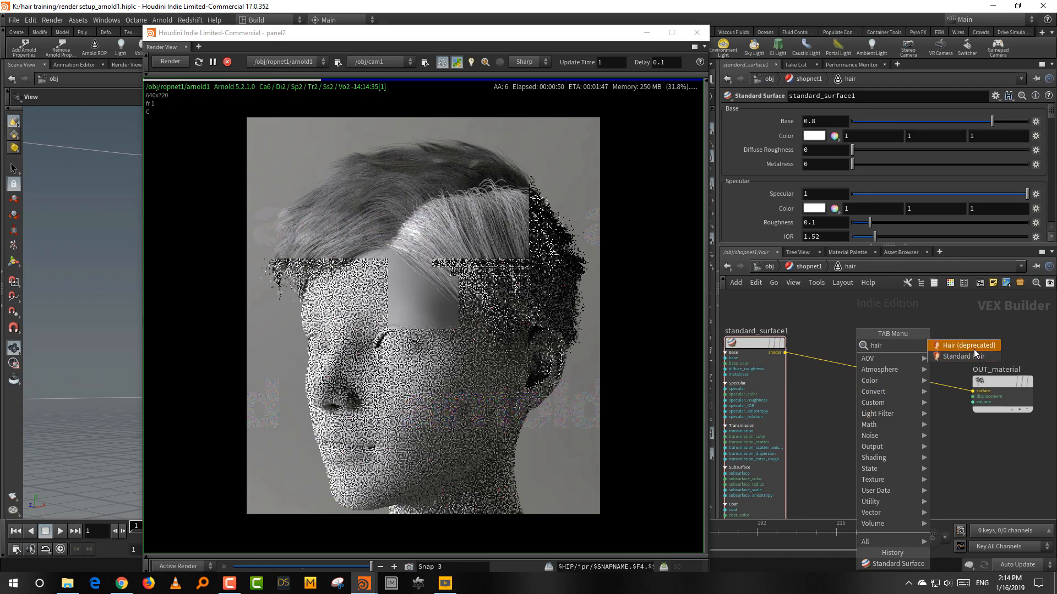
left_click(966, 355)
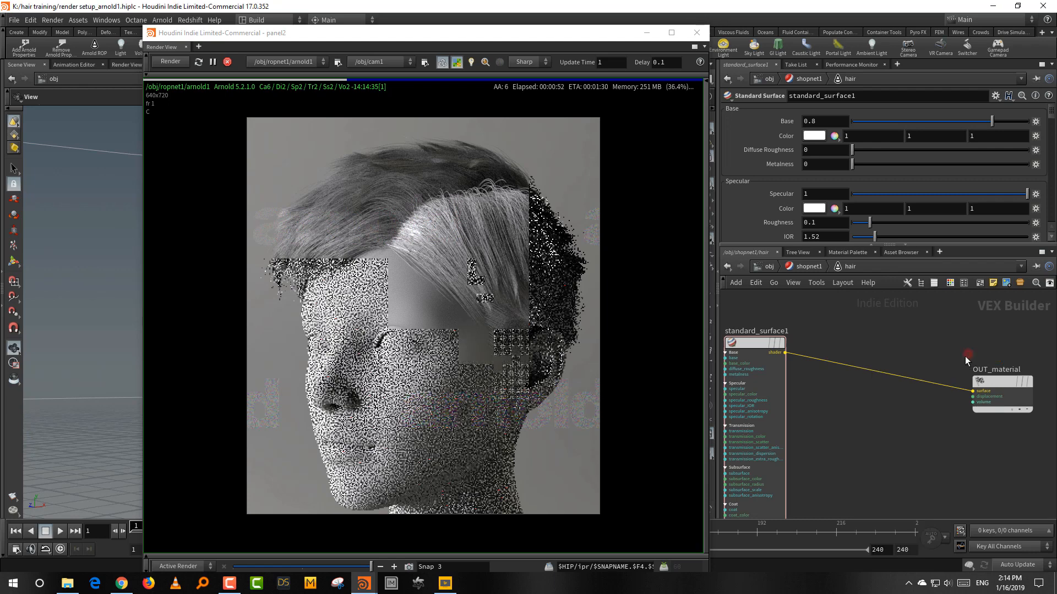
left_click(866, 429)
Step: Connect the Standard Hair shader to OUT_material's surface input and delete standard_surface1 from the hair network
scroll(924, 429, "up", 2)
middle_click_drag(924, 430, 914, 441)
left_click_drag(877, 450, 977, 388)
left_click_drag(814, 335, 707, 399)
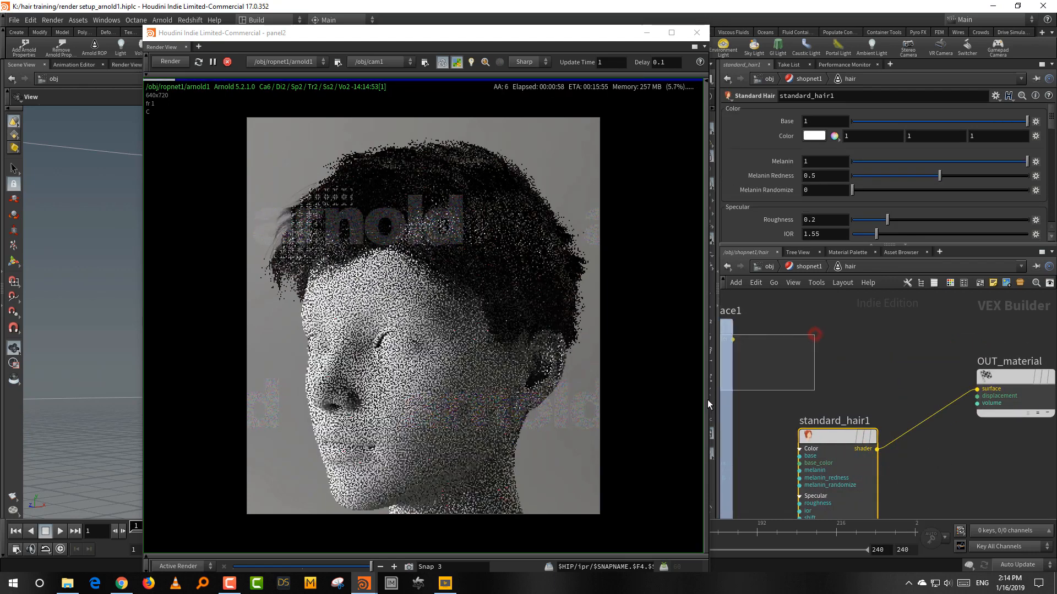
key("Delete")
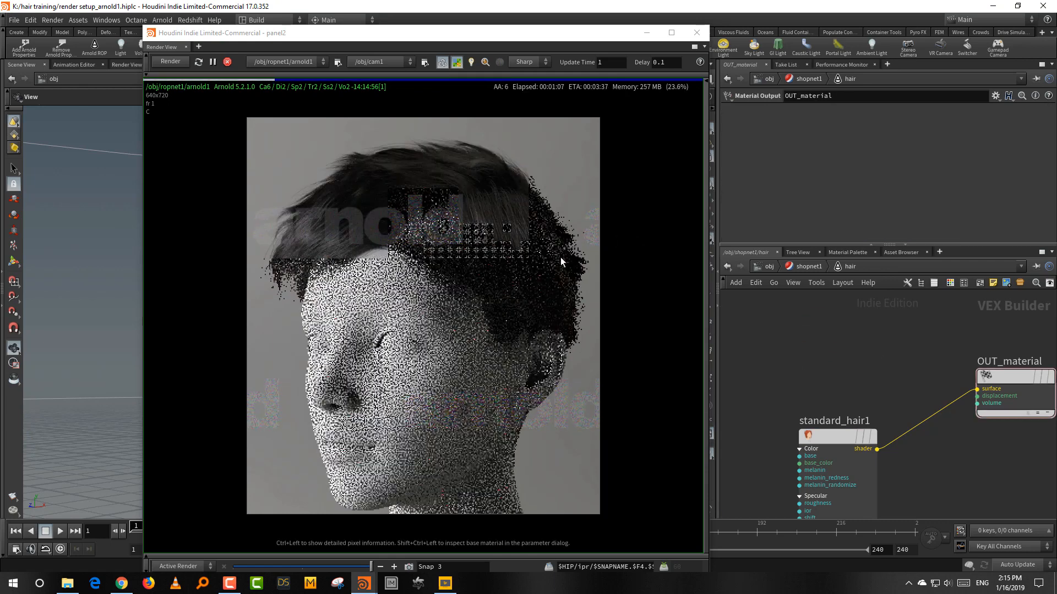
mouse_move(831, 437)
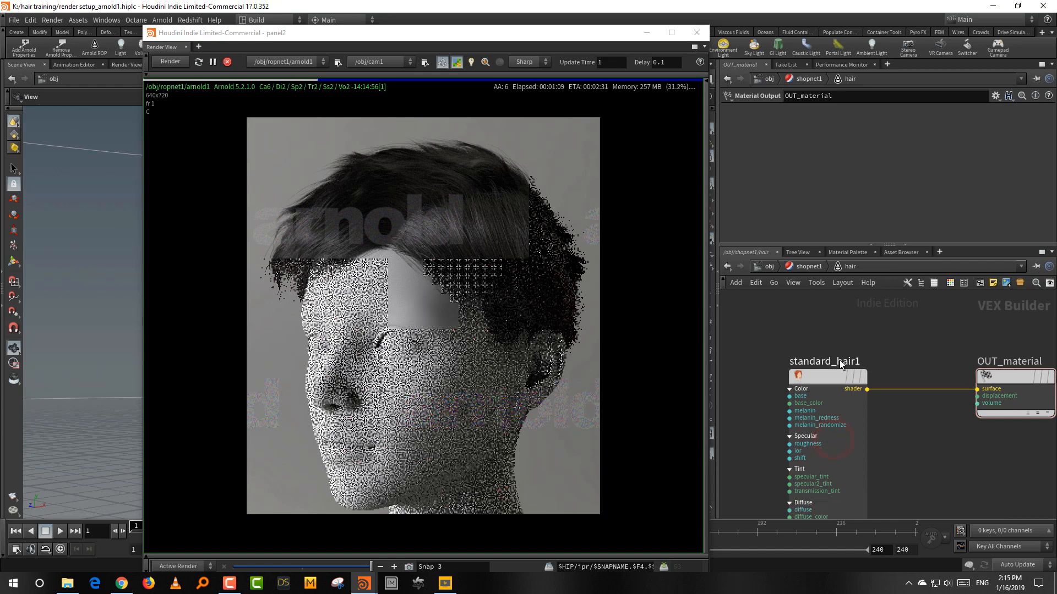
Step: Set standard_hair1's Melanin to 0.119 and mark a render region over the hair
left_click_drag(914, 324, 858, 409)
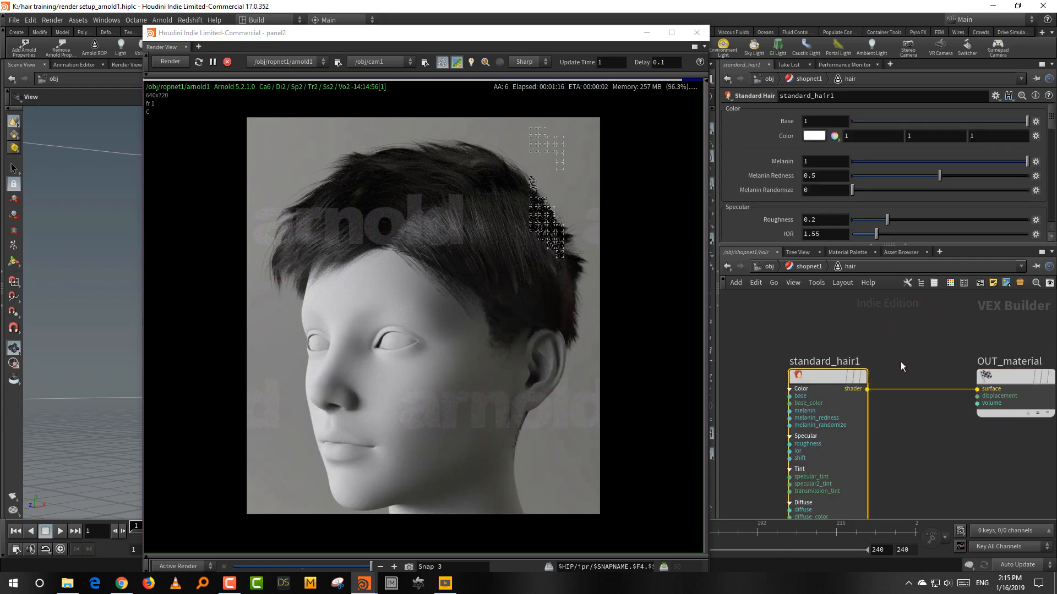
left_click_drag(491, 41, 455, 26)
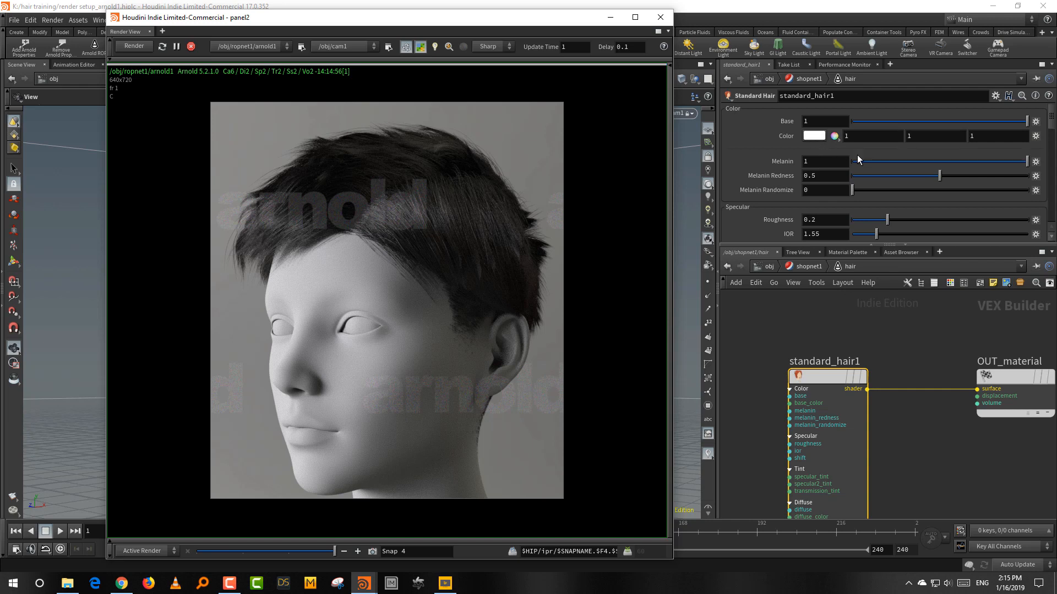
left_click_drag(826, 245, 826, 286)
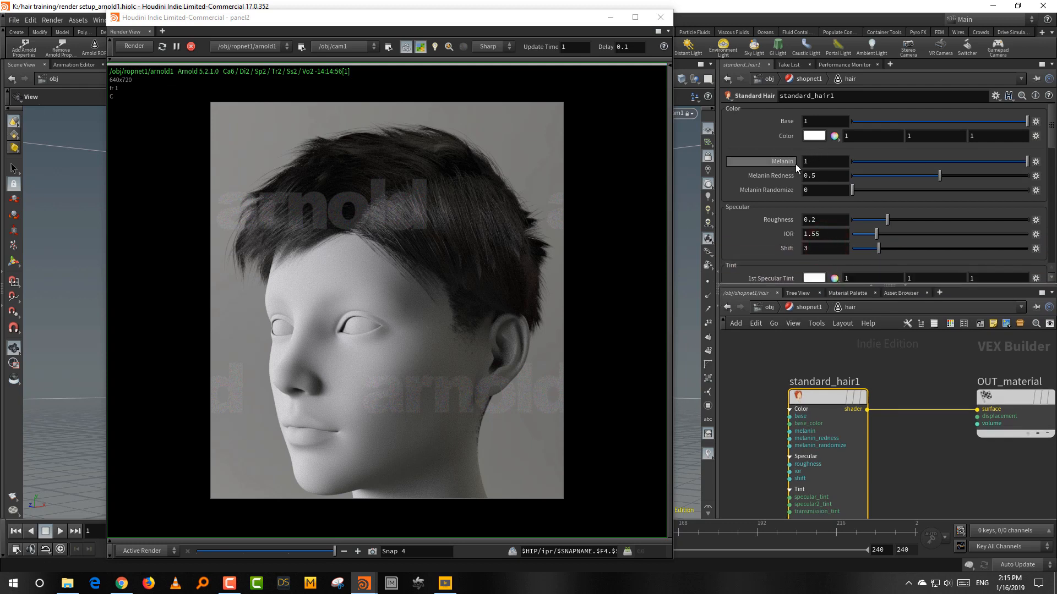
mouse_move(795, 165)
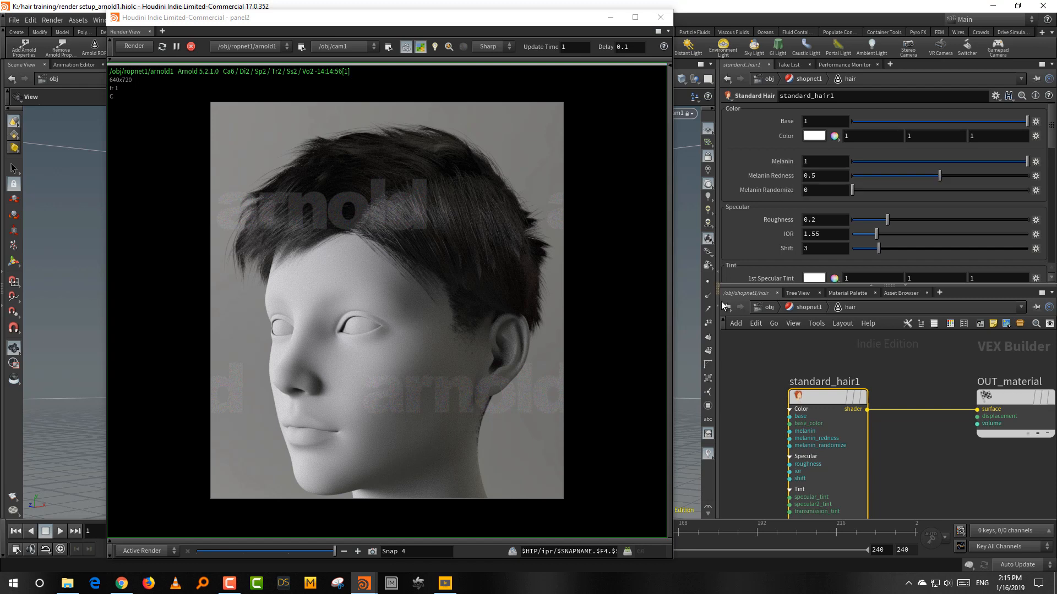
mouse_move(770, 178)
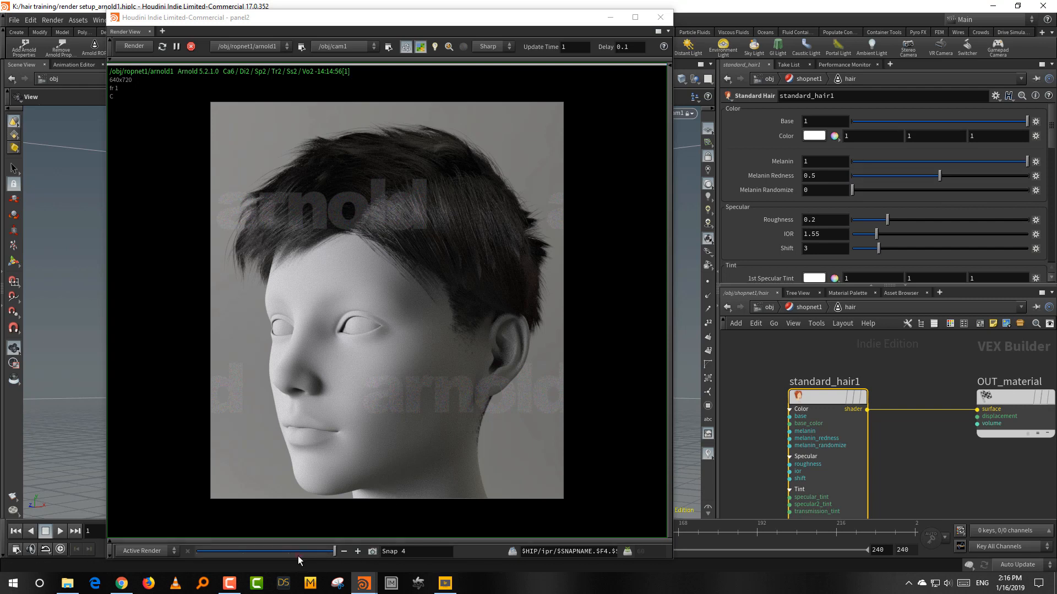
left_click_drag(290, 556, 335, 554)
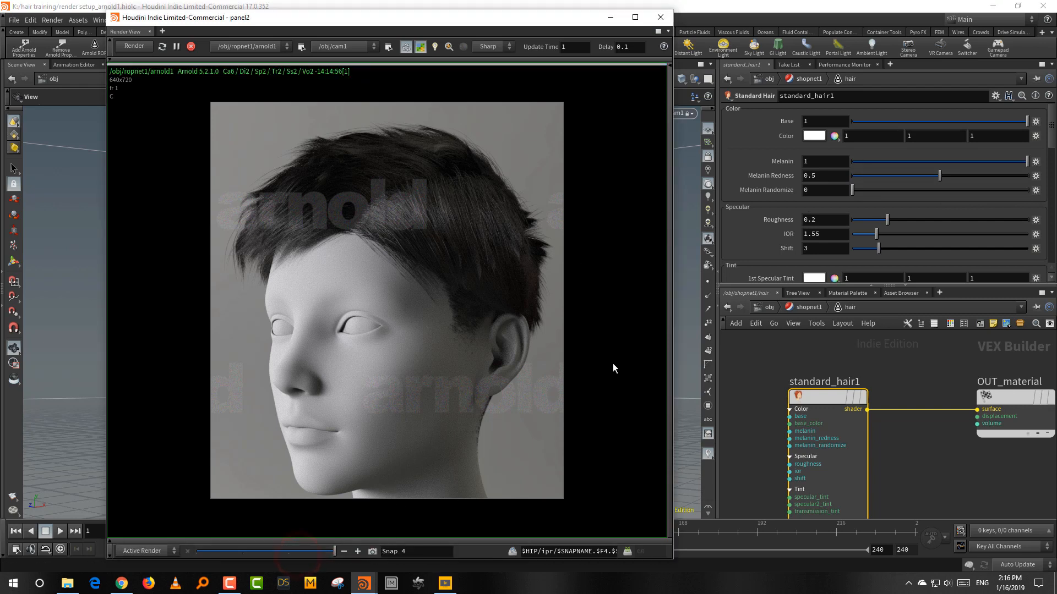
left_click(872, 162)
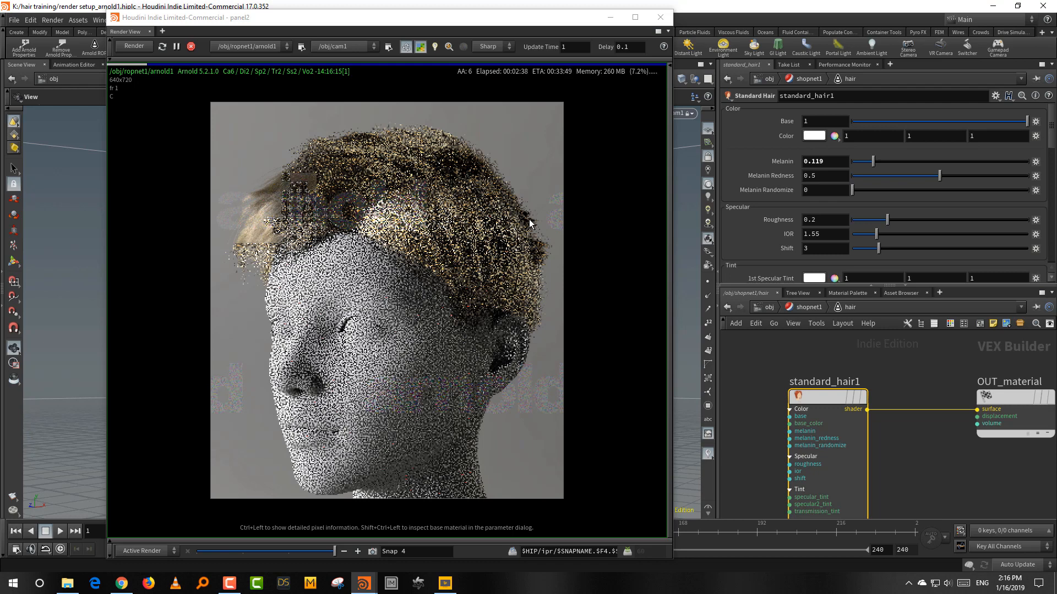
left_click_drag(199, 92, 281, 196)
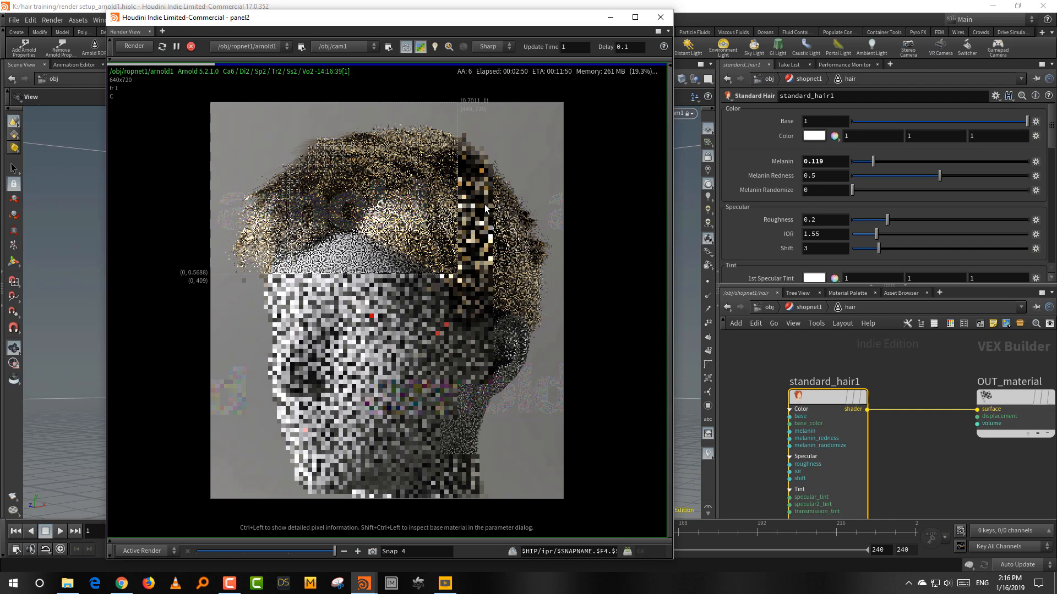
Step: Return to the object level, check the sampling settings in ropnet1, and save a snapshot of the blond hair render
left_click_drag(837, 286, 838, 273)
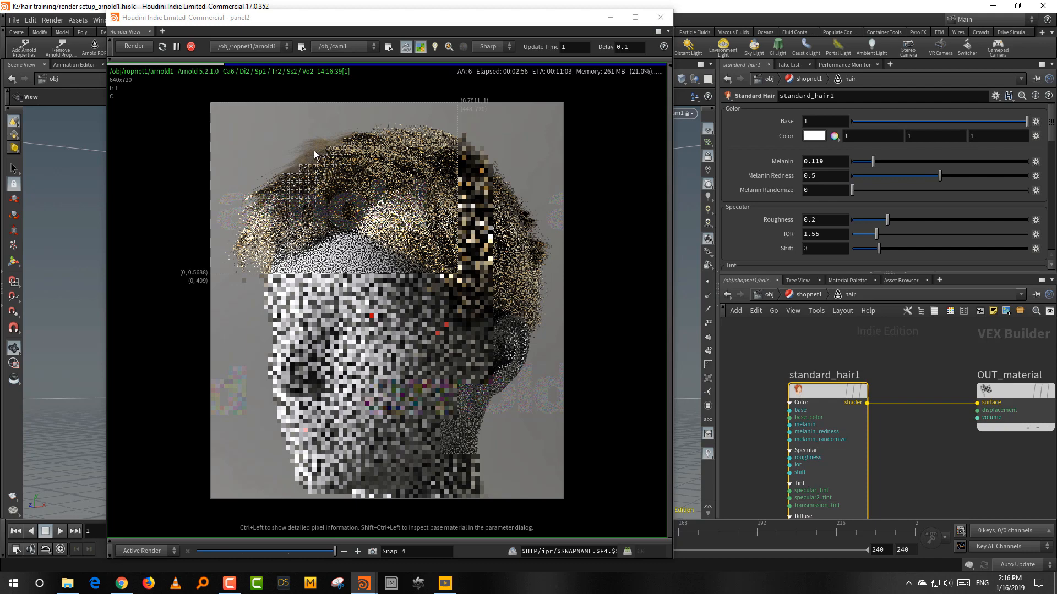
left_click(771, 295)
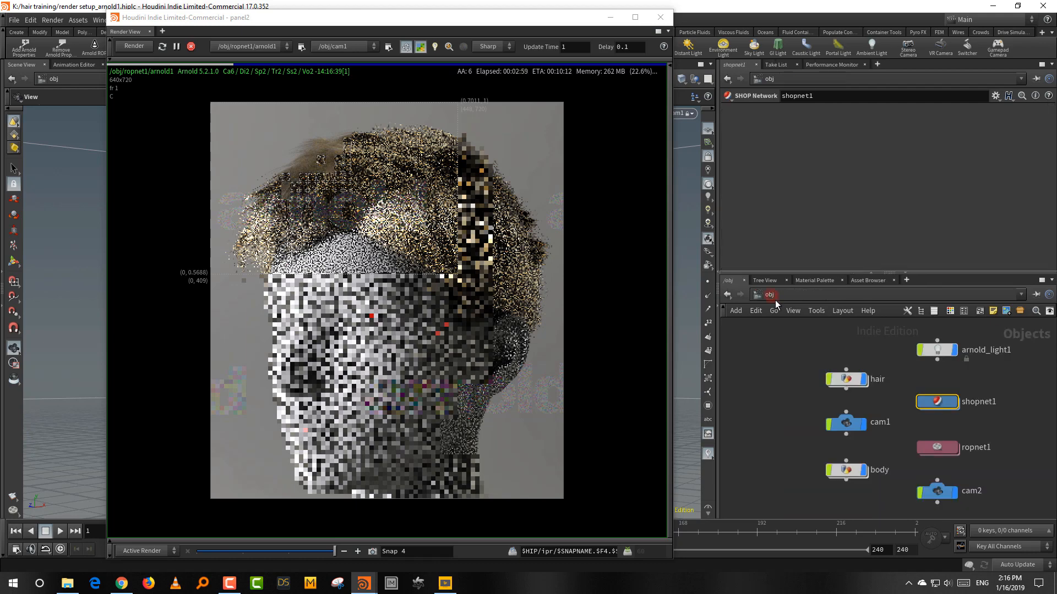
double_click(943, 450)
left_click_drag(920, 359, 816, 419)
left_click(779, 168)
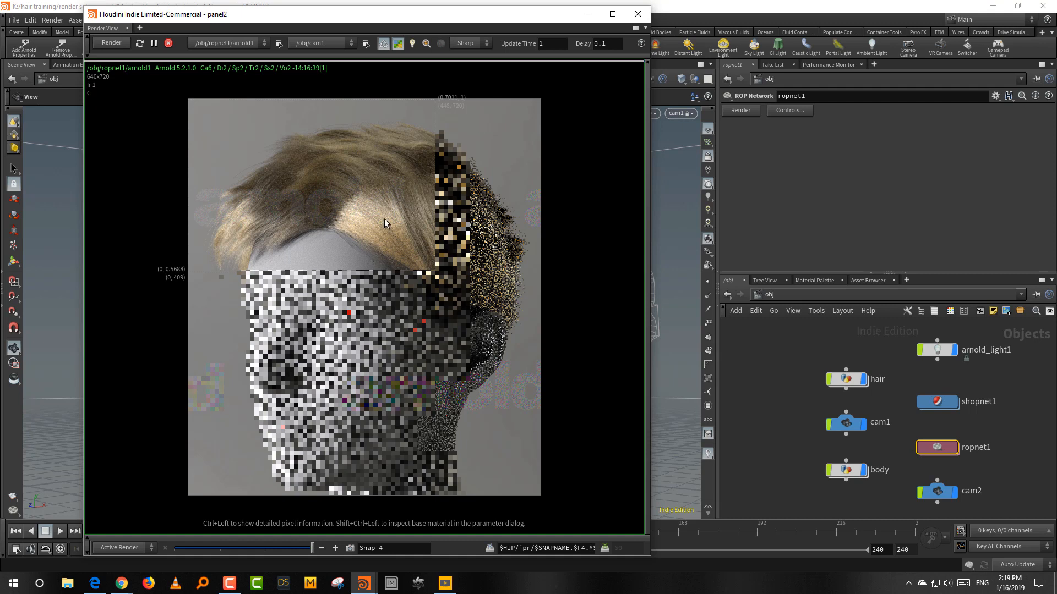
left_click(350, 548)
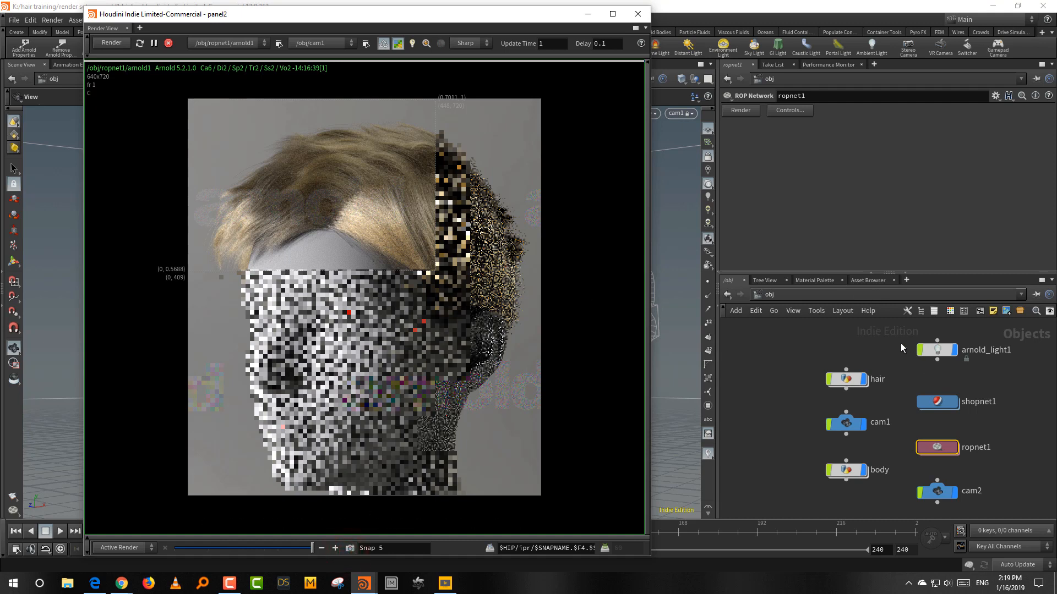
Step: Set arnold_light1's Y rotation to -30
left_click(938, 350)
double_click(916, 168)
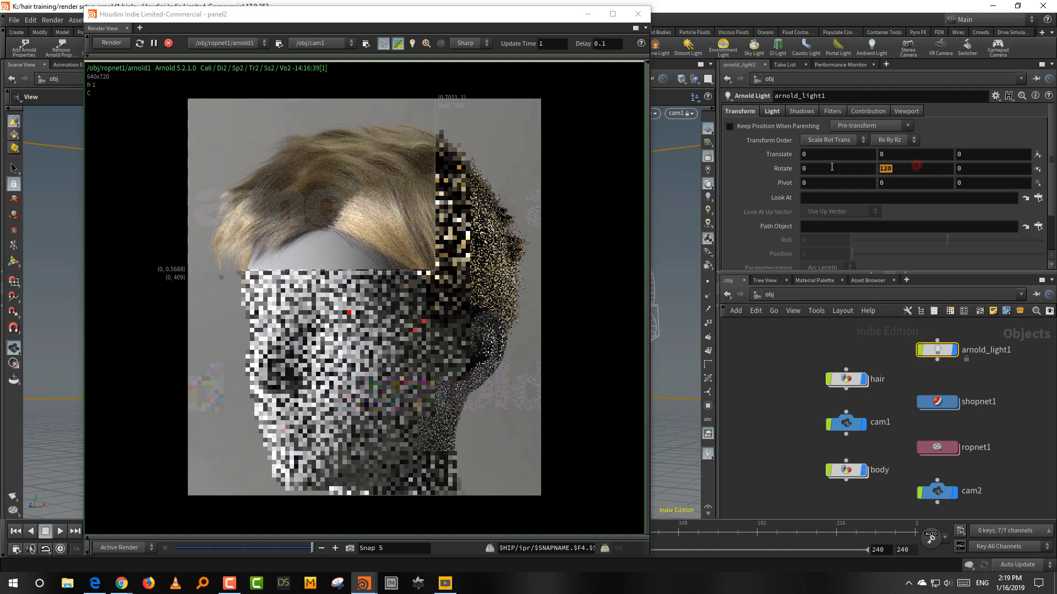
type("0")
key("Return")
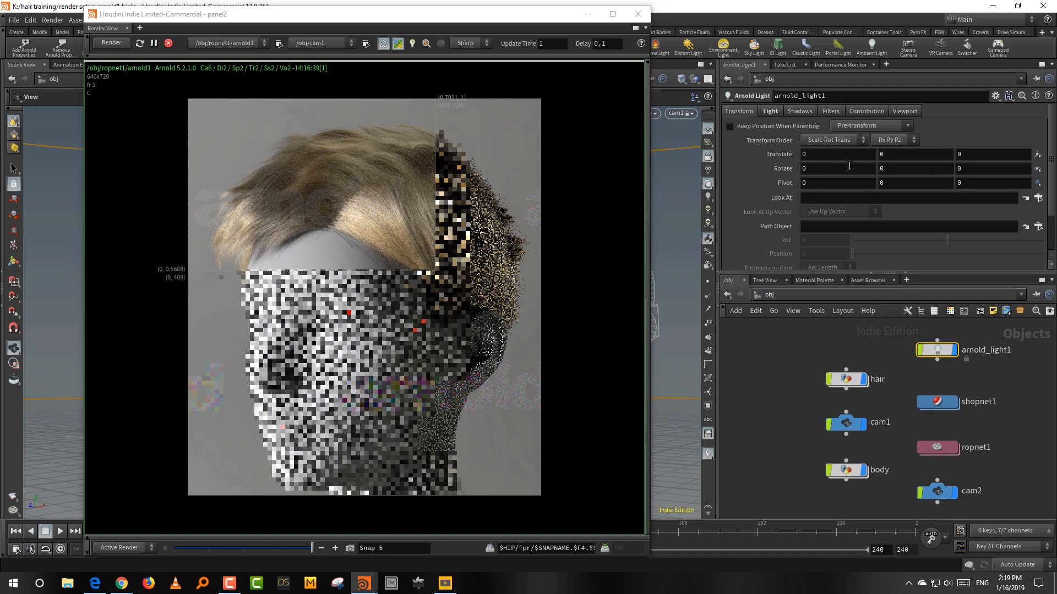
middle_click_drag(908, 168, 883, 133)
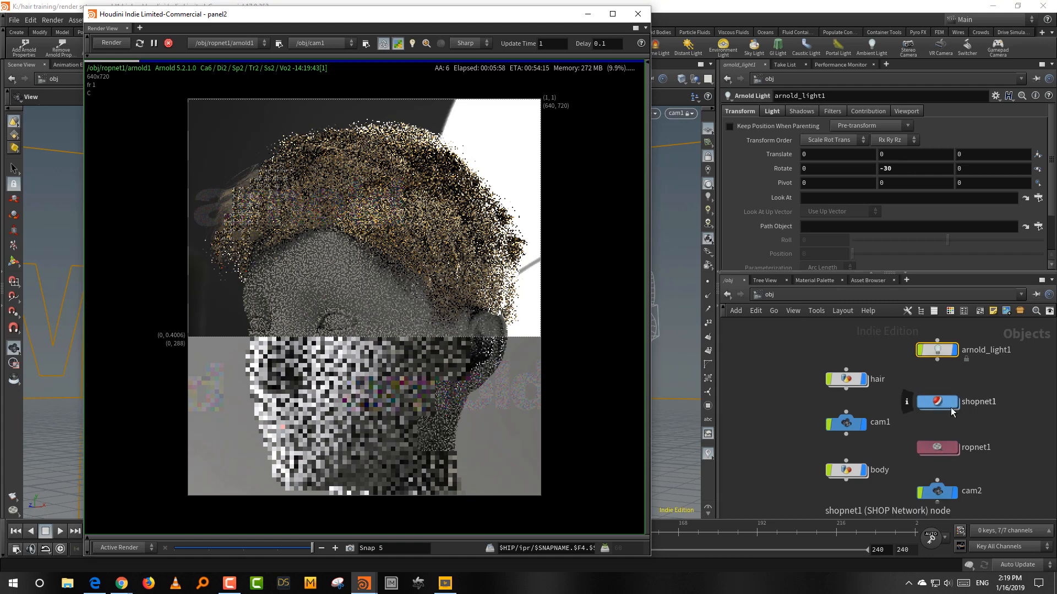
Step: Set the Camera (AA) samples of the arnold1 output in ropnet1 to 10
double_click(936, 447)
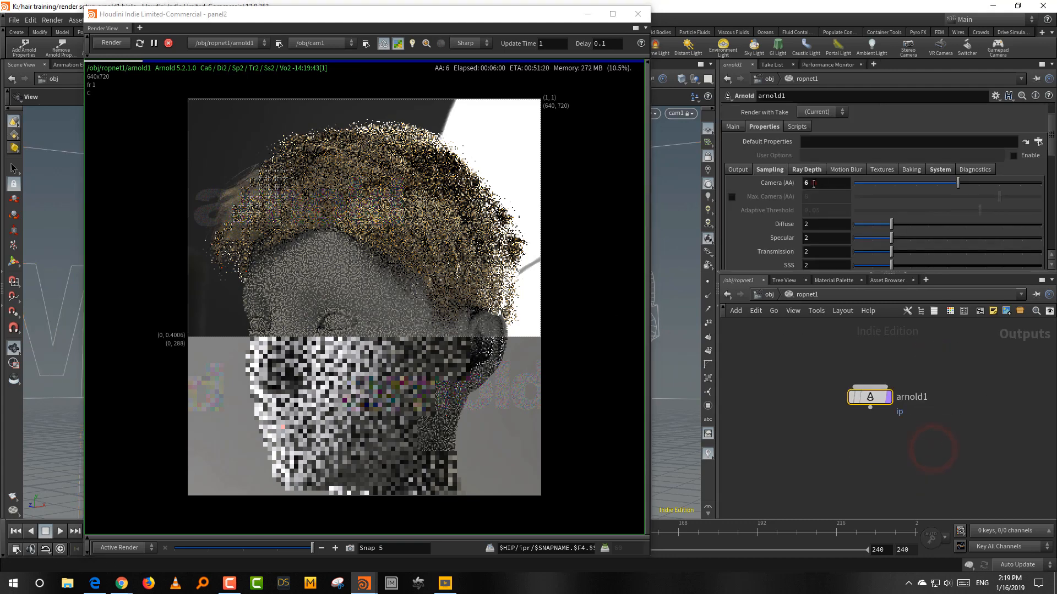
left_click(814, 184)
type("10")
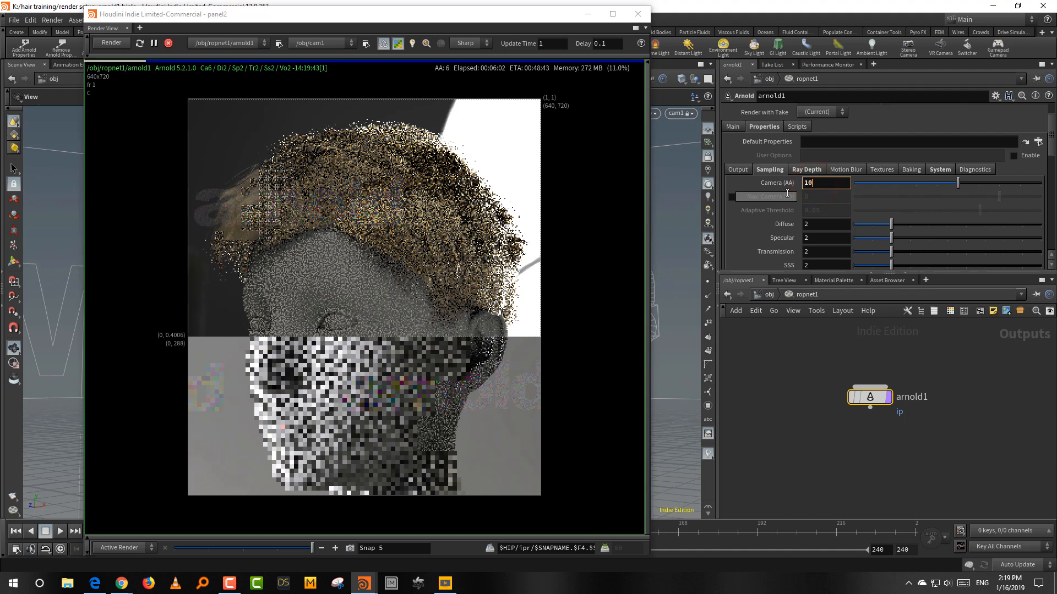
key("Return")
left_click(826, 428)
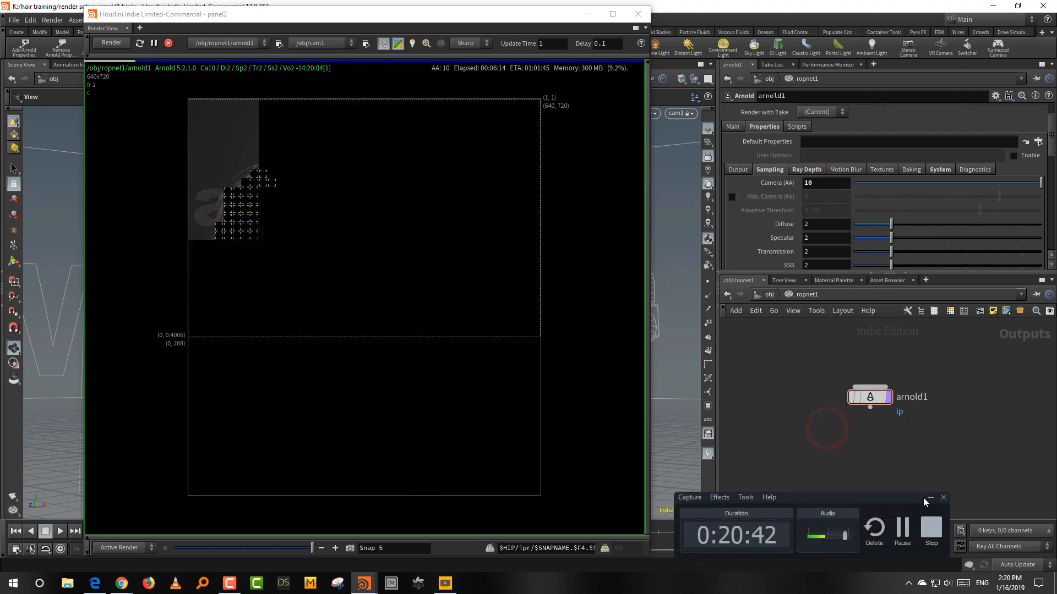
left_click(929, 498)
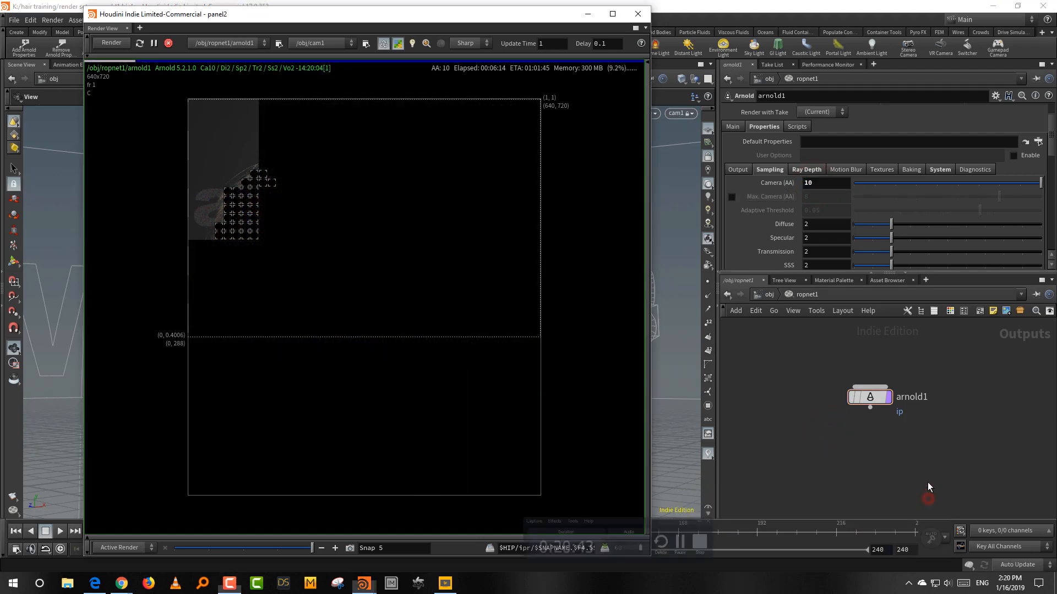
left_click(936, 439)
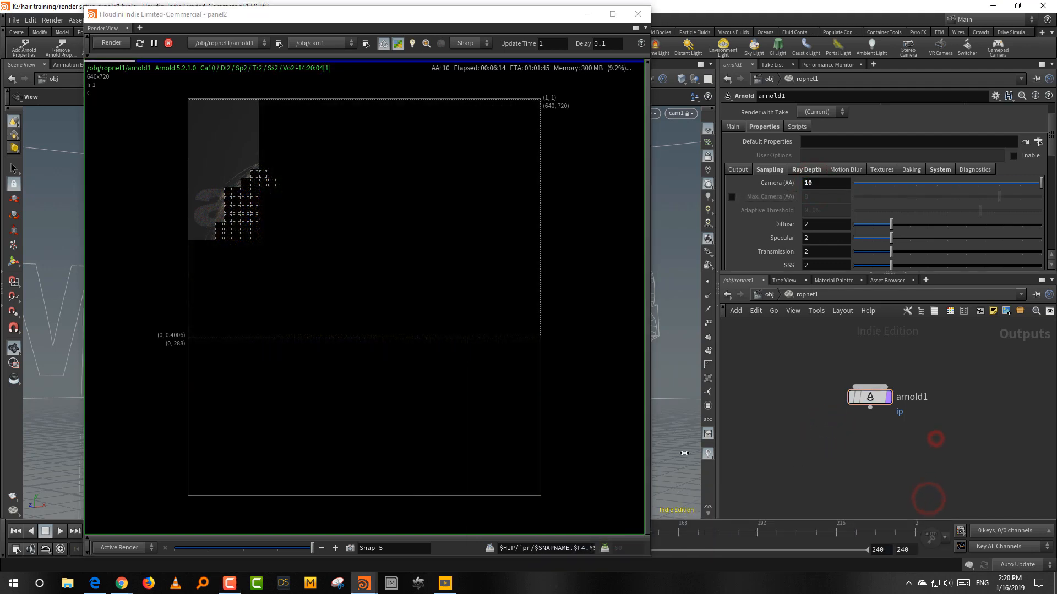
Step: Switch to Chrome to review the Google results for "marschner hair", and bring up SG03-hair.pdf in Edge
left_click(96, 582)
left_click(122, 582)
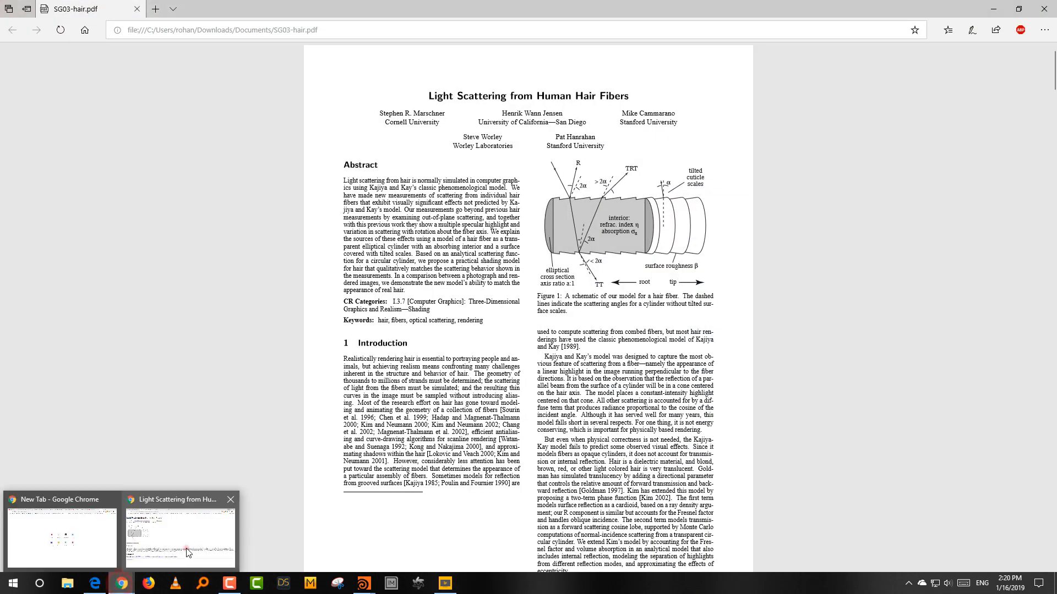
left_click(186, 548)
left_click(70, 9)
scroll(234, 79, "up", 6)
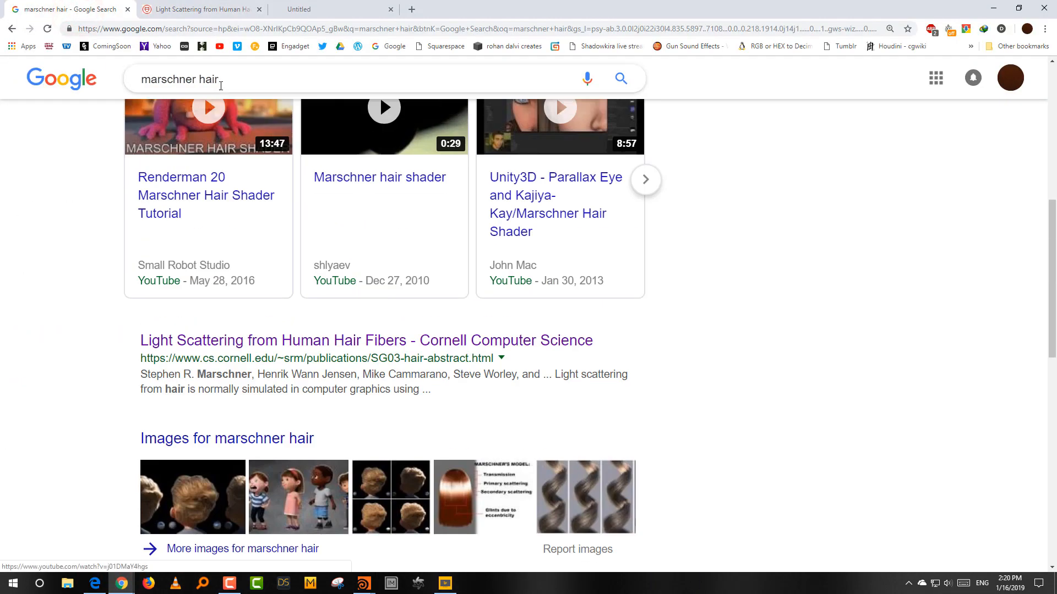
triple_click(235, 79)
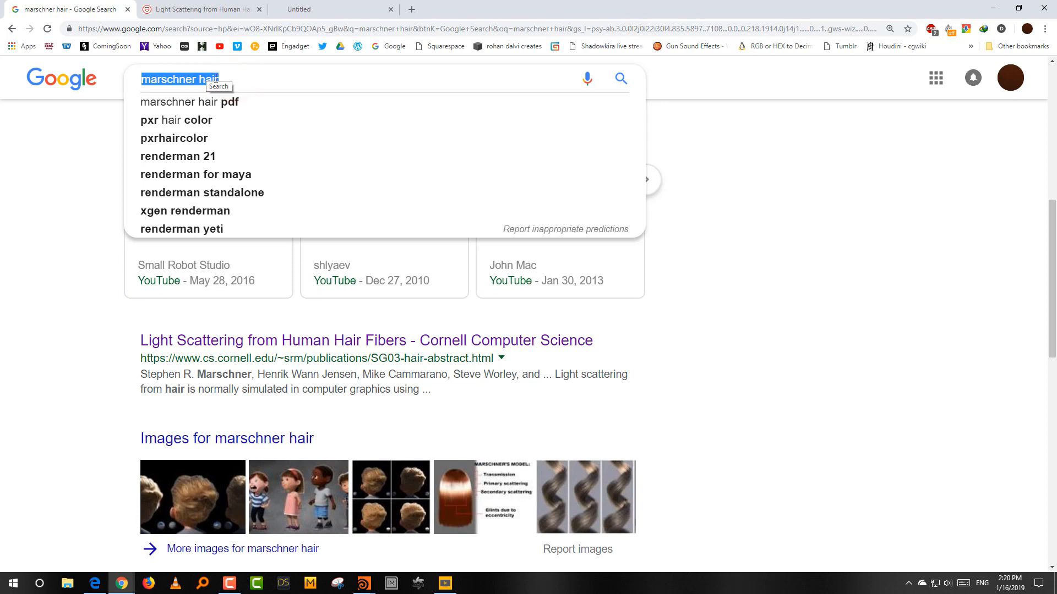
left_click(2, 274)
scroll(480, 241, "down", 2)
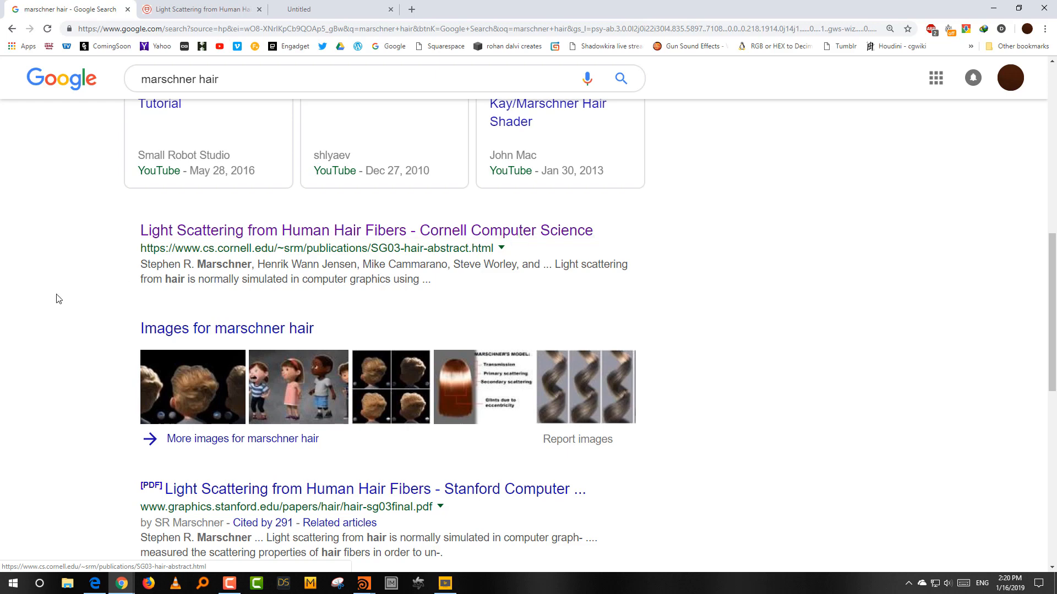
scroll(78, 275, "down", 3)
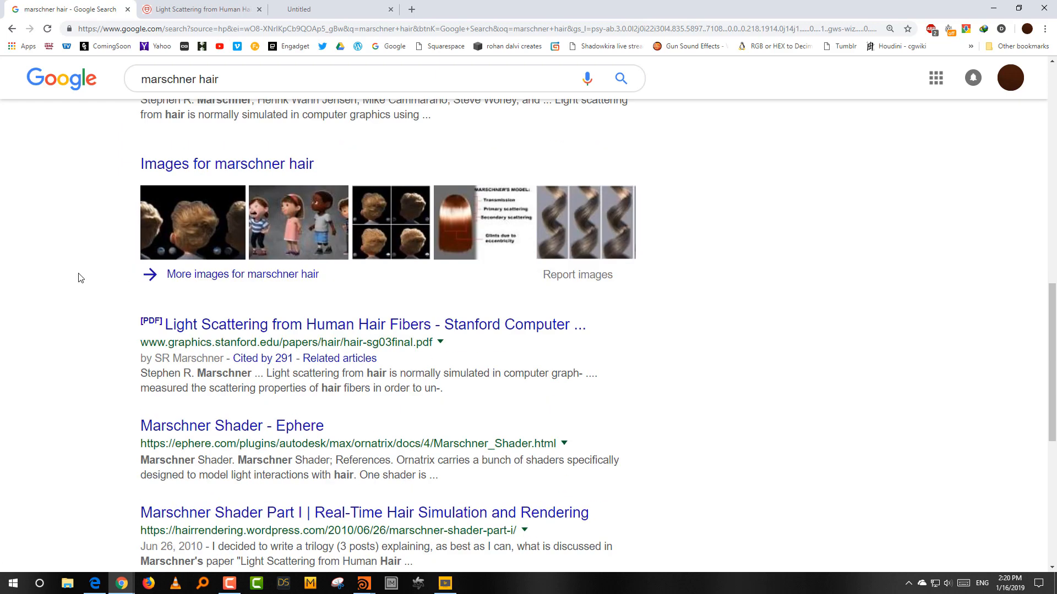
scroll(77, 278, "down", 2)
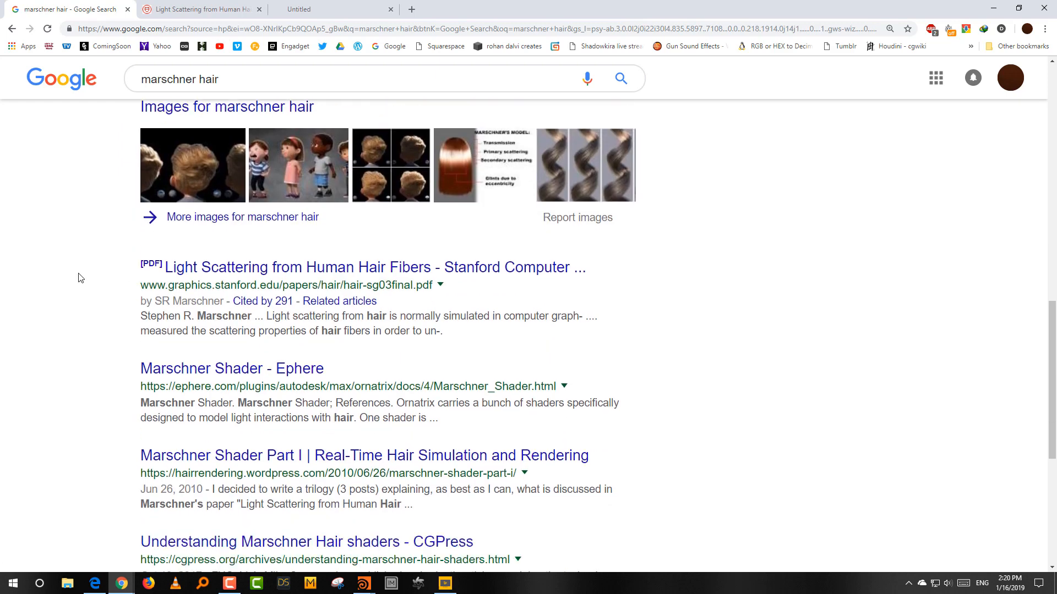
left_click(95, 583)
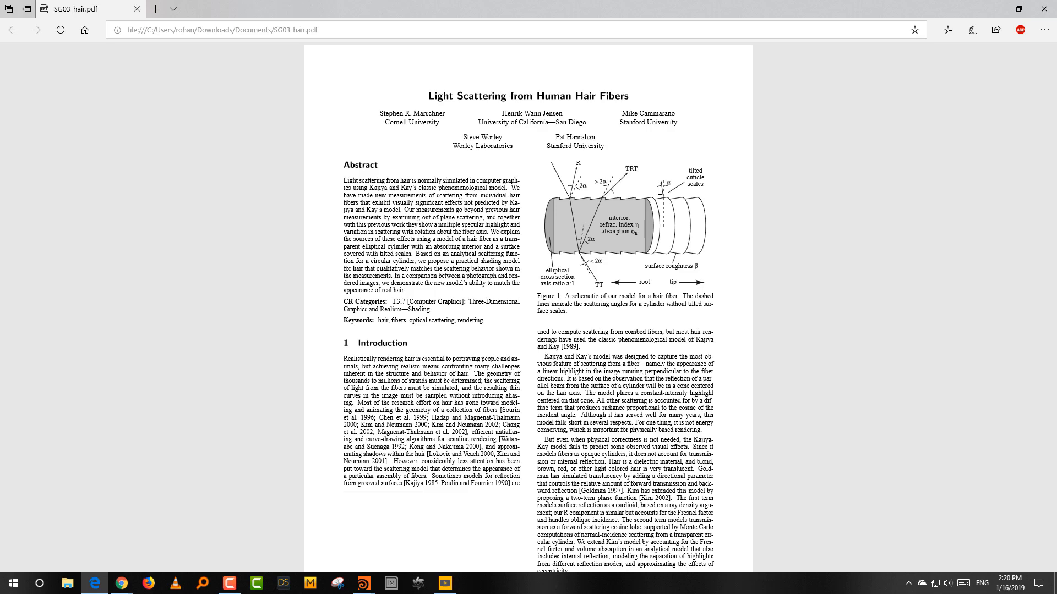
Step: Read through the hair scattering paper from its first page to the Figure 12 comparison of hair shading models
scroll(661, 190, "down", 15)
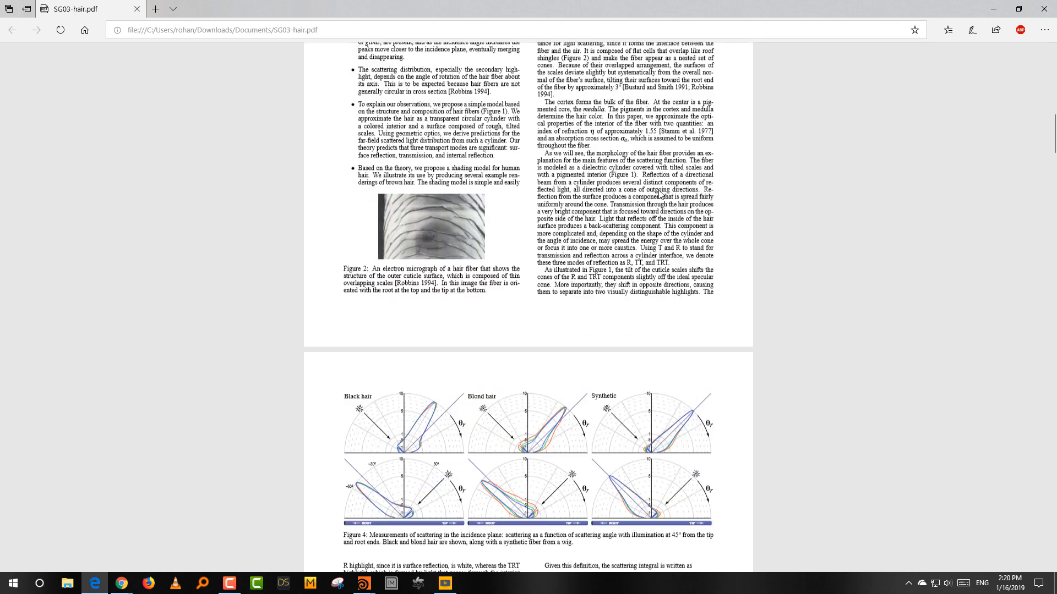
scroll(660, 193, "down", 15)
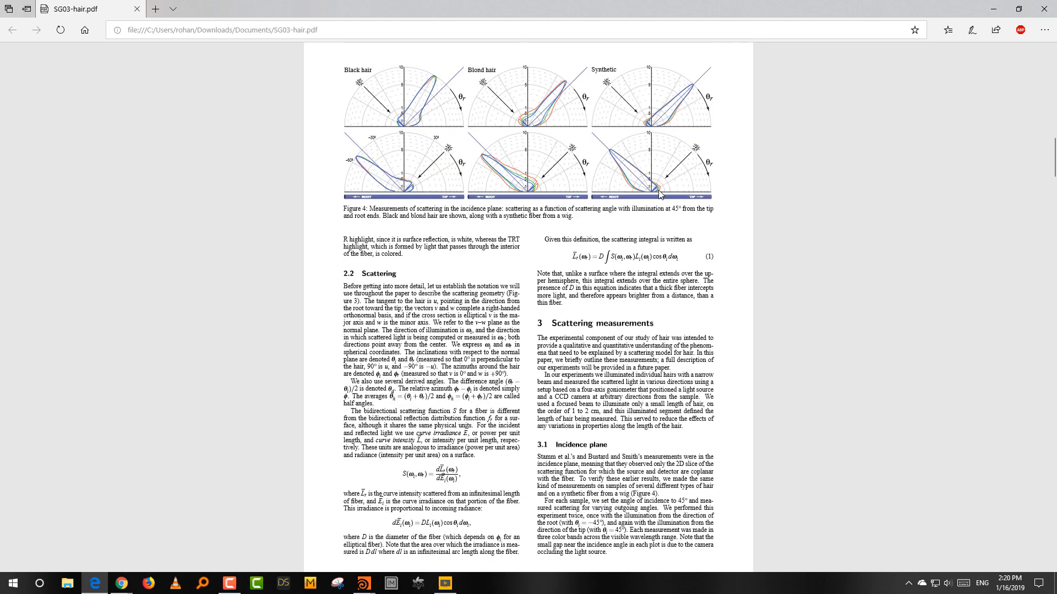
scroll(660, 193, "down", 20)
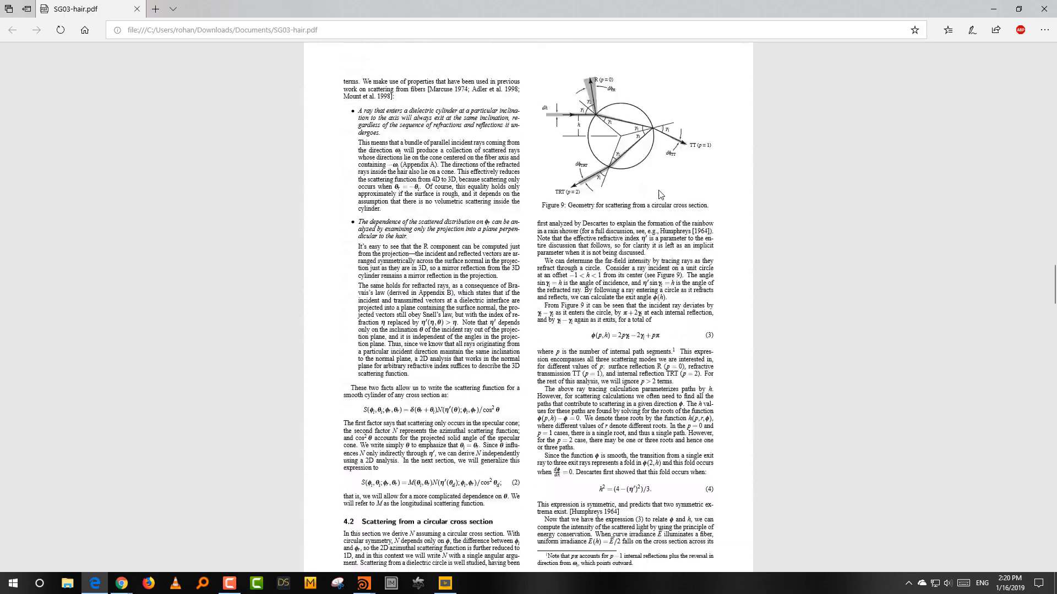
scroll(660, 195, "down", 3)
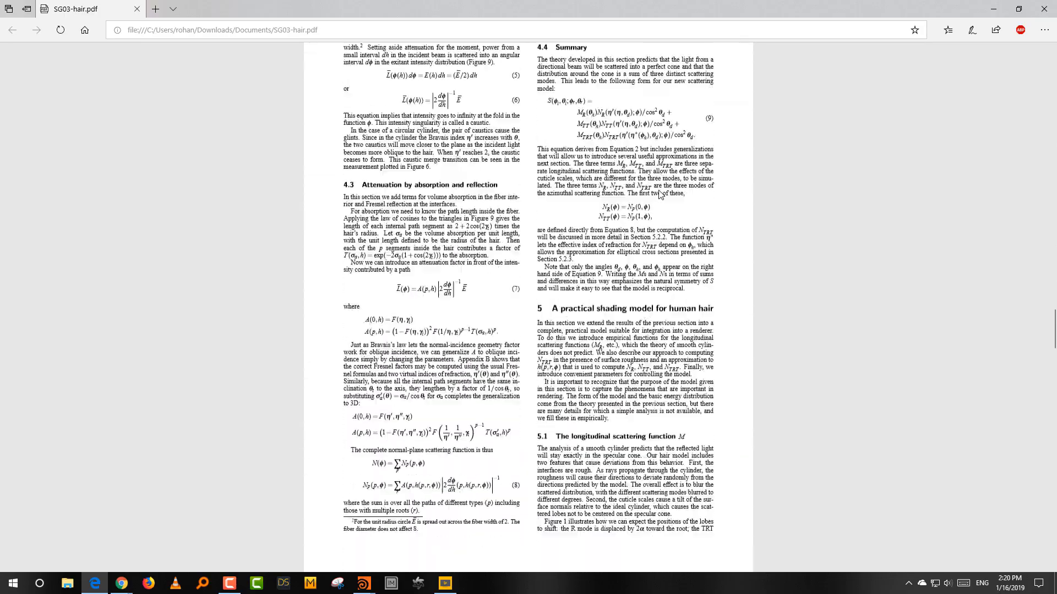
scroll(693, 243, "down", 4)
scroll(693, 242, "down", 14)
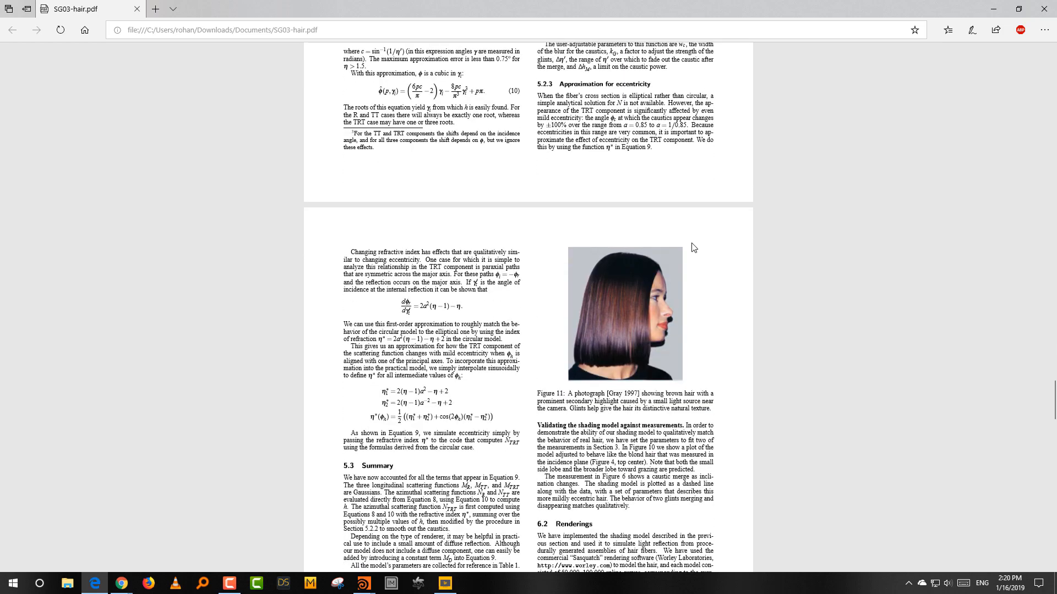
scroll(693, 248, "down", 6)
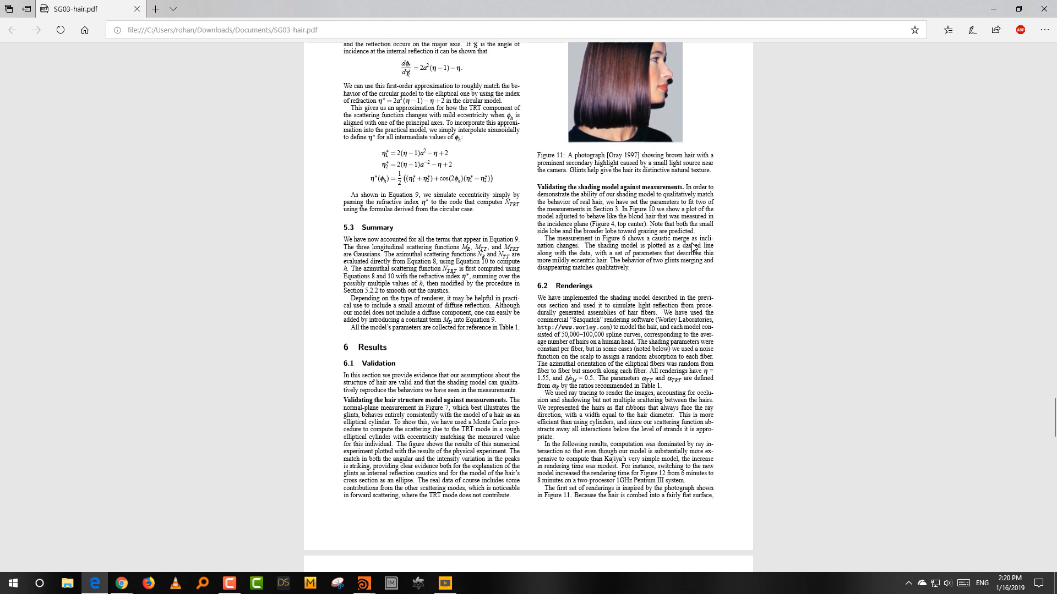
scroll(693, 246, "down", 4)
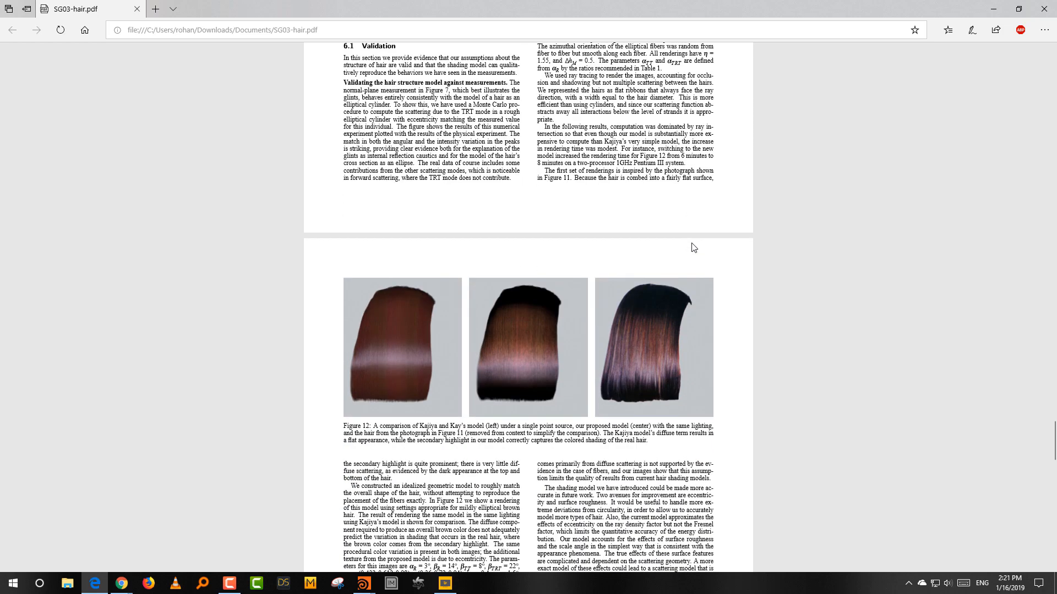
scroll(694, 248, "down", 1)
scroll(692, 244, "up", 4)
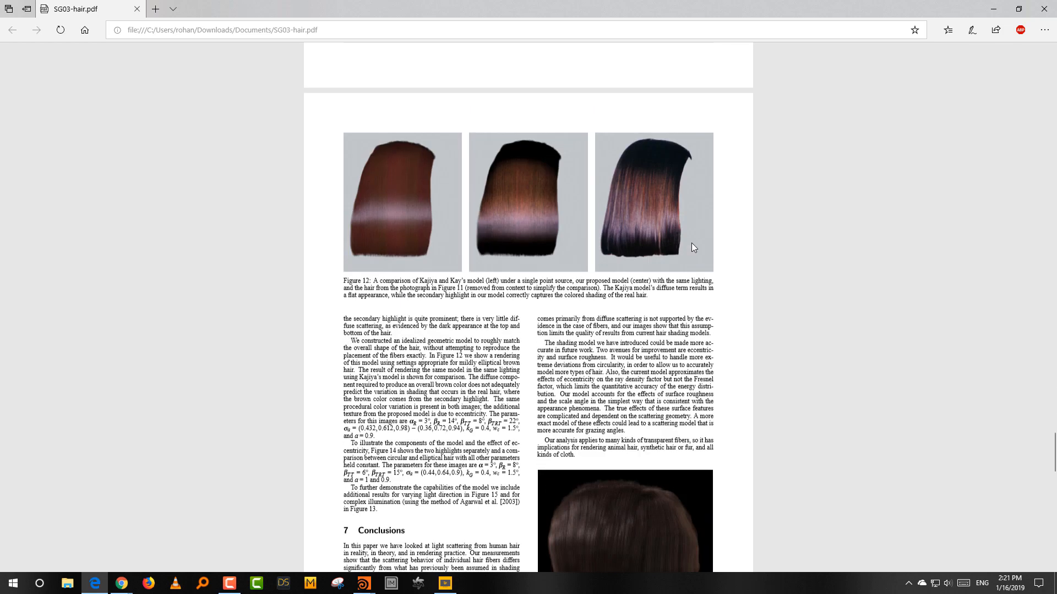
Step: Enlarge the paper and examine the hair renderings in Figures 12 to 15
scroll(787, 370, "up", 2, "ctrl")
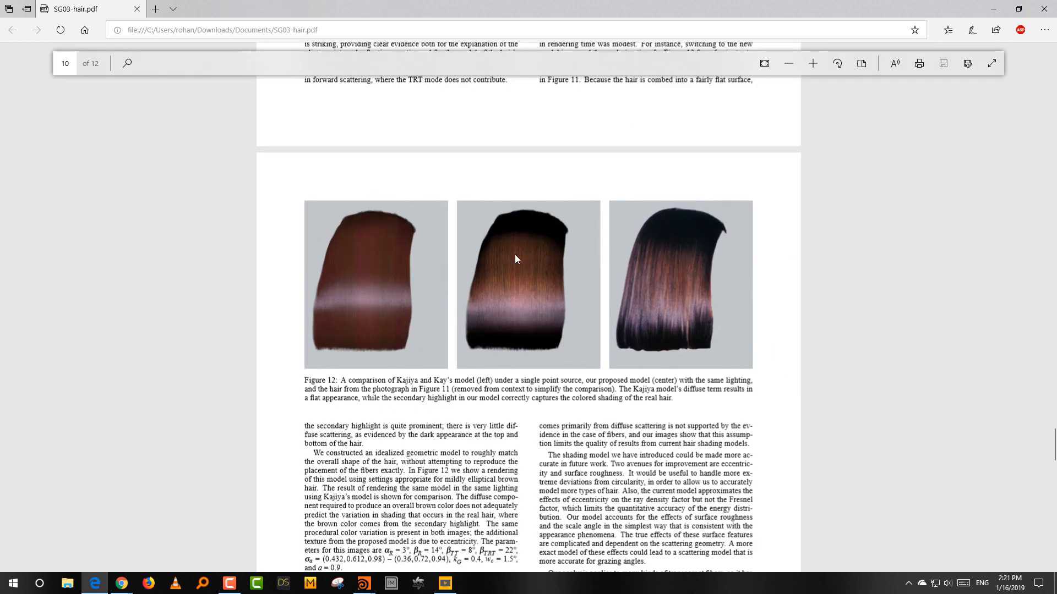
scroll(731, 302, "down", 3)
scroll(715, 251, "down", 6)
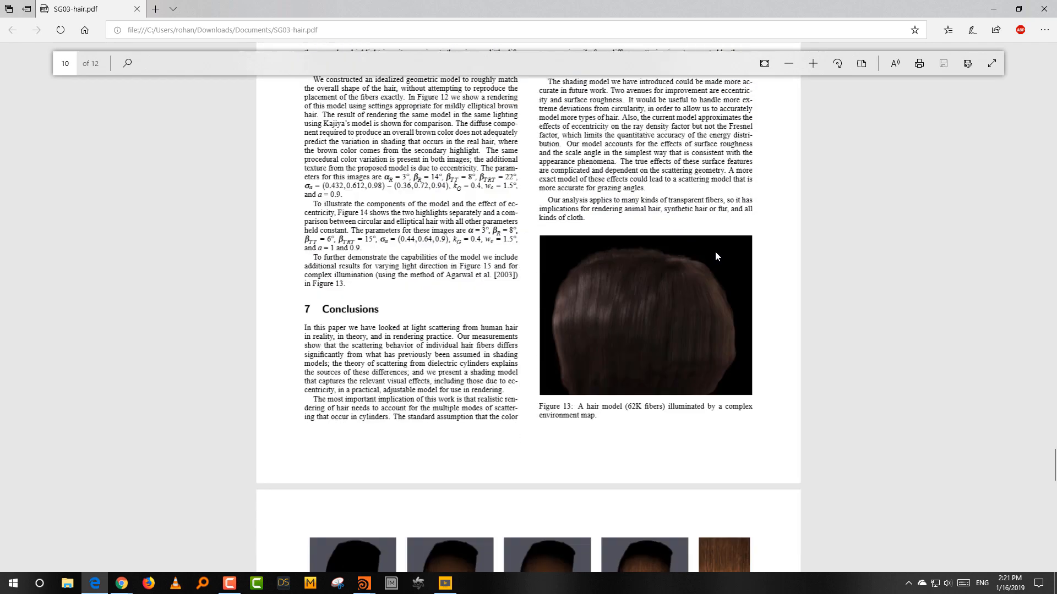
scroll(695, 324, "down", 3)
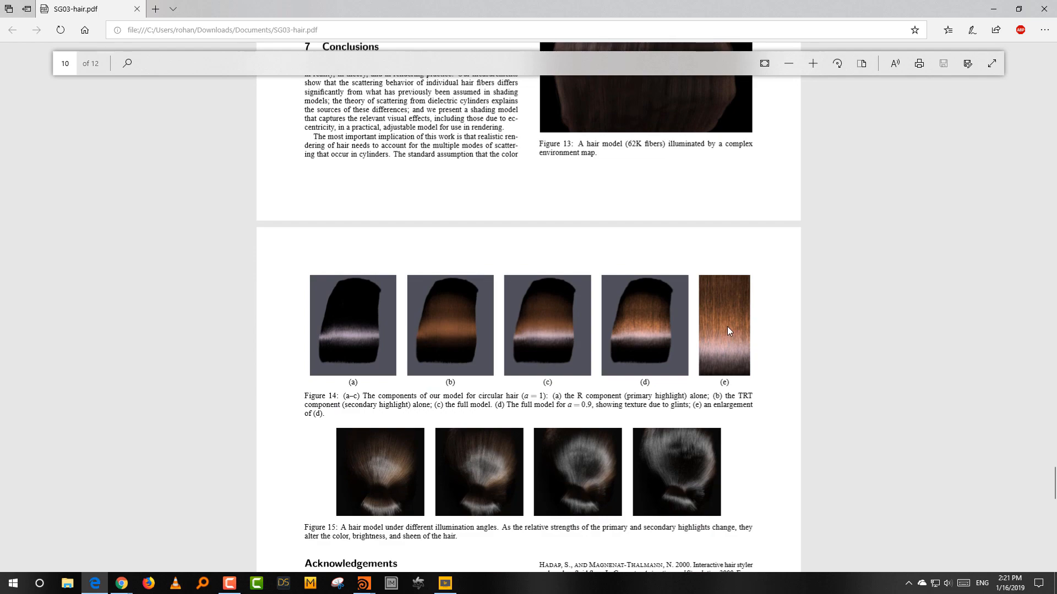
scroll(727, 327, "down", 6)
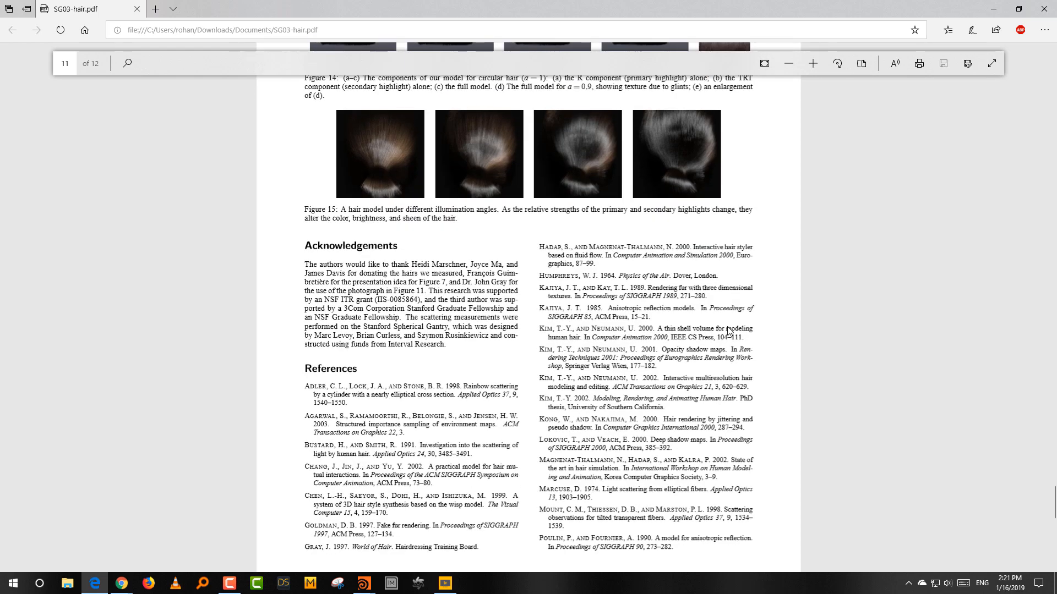
scroll(728, 330, "up", 5)
Step: Switch back to Houdini, set arnold1's Camera (AA) samples to 6, and start a new render through cam1
left_click(993, 9)
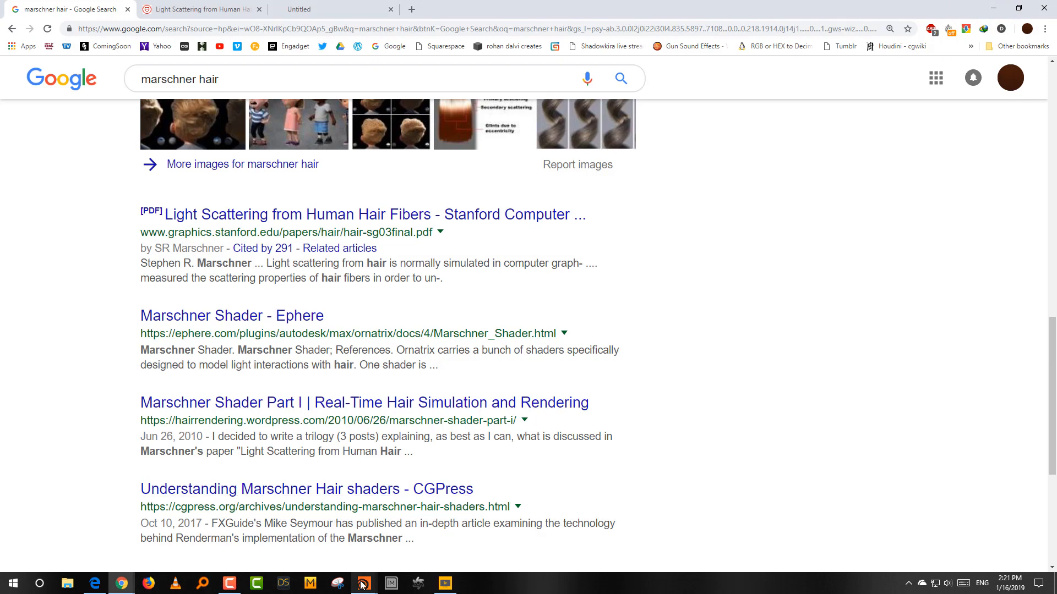
mouse_move(362, 585)
left_click(264, 529)
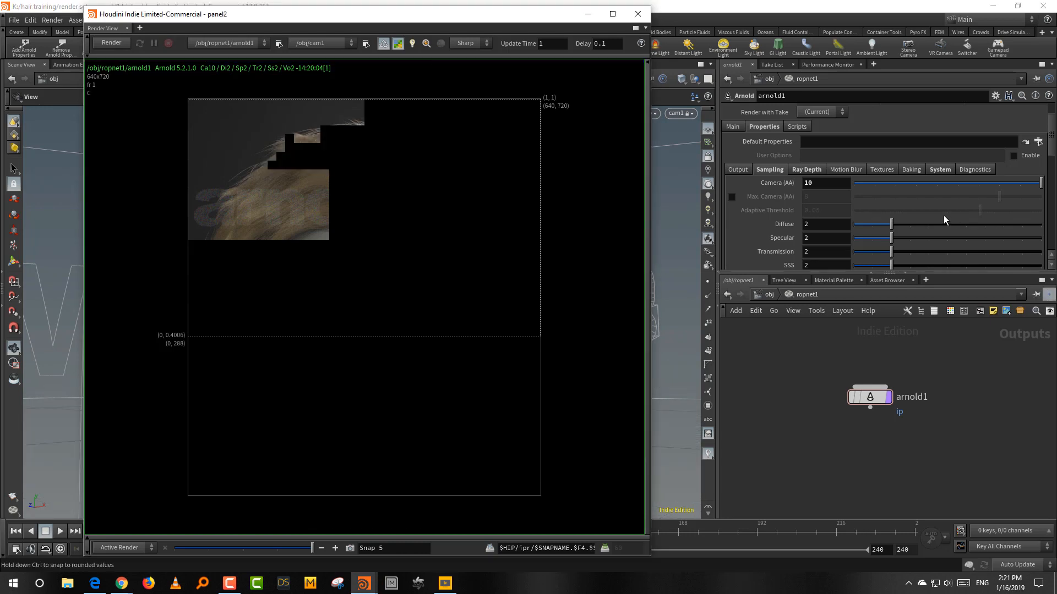
left_click(938, 189)
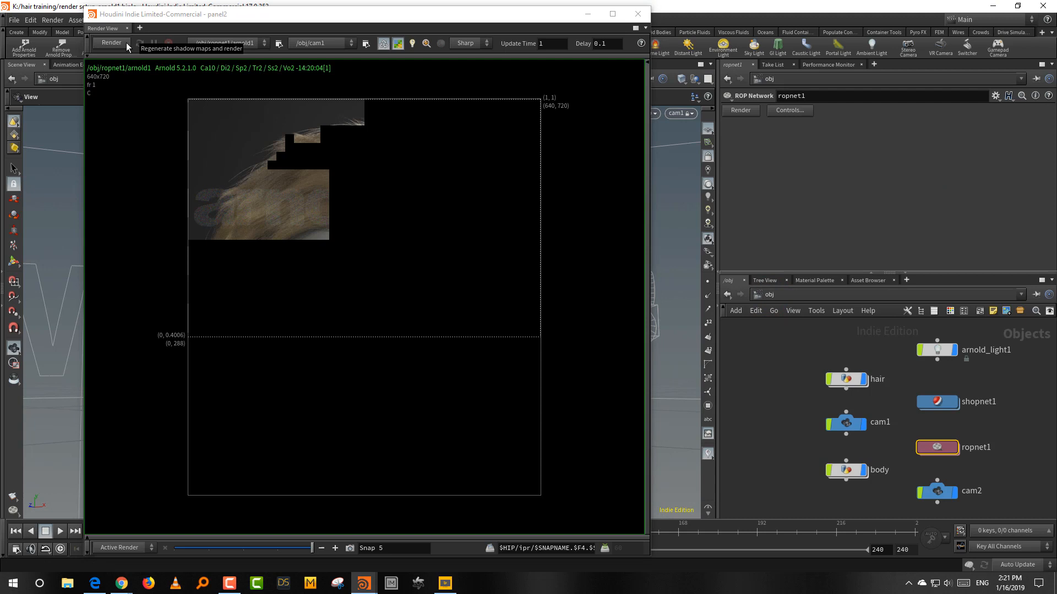
left_click(127, 43)
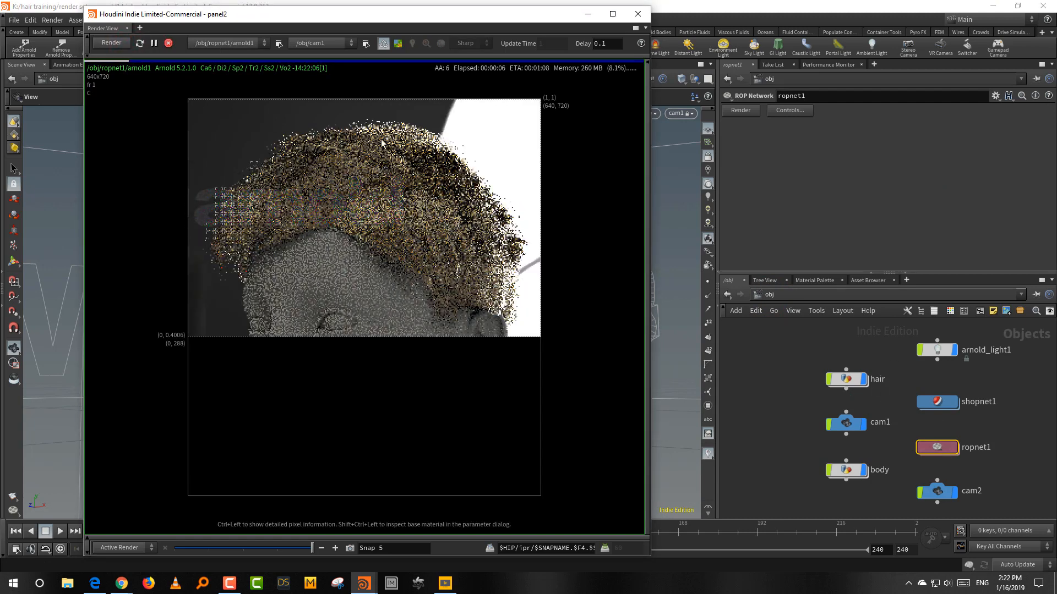
Step: Set arnold_light1's Y rotation to 90
left_click_drag(994, 379, 909, 327)
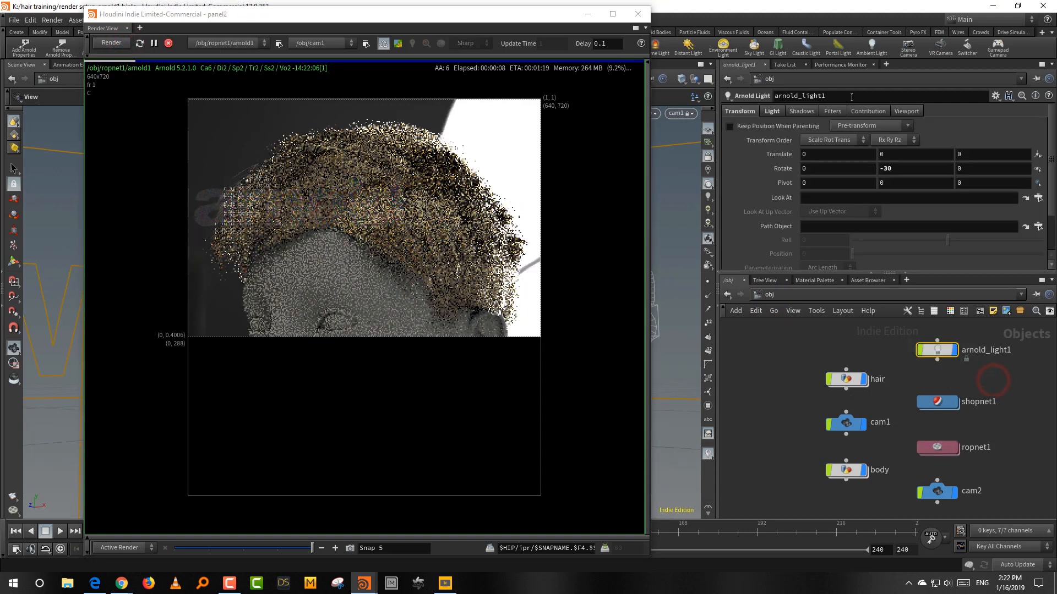
middle_click_drag(903, 168, 939, 128)
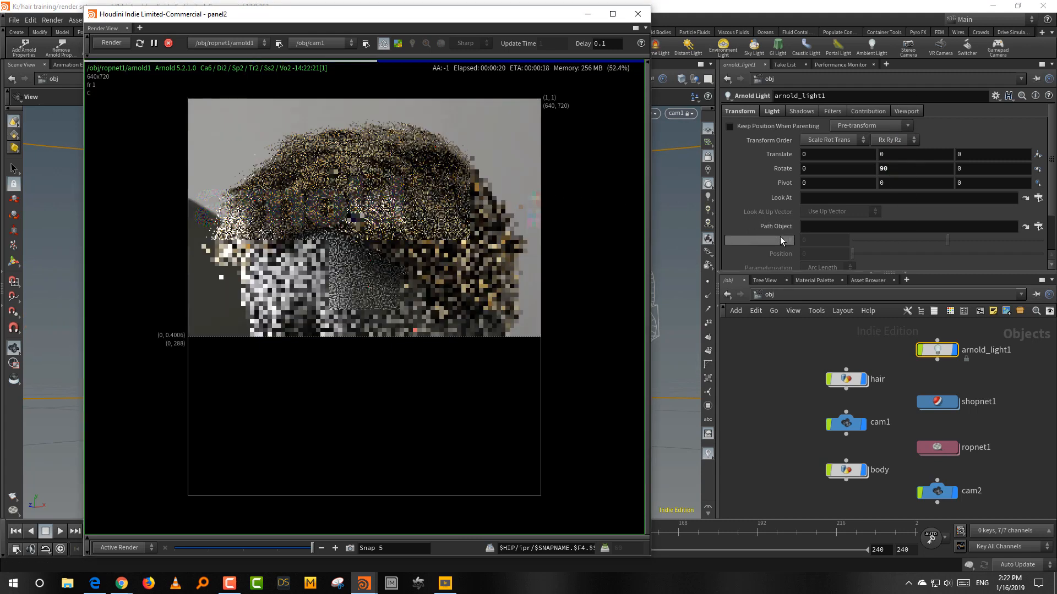
Step: Enter the hair shader network inside shopnet1 and set standard_hair1's Melanin to 0.33
double_click(944, 403)
left_click(882, 449)
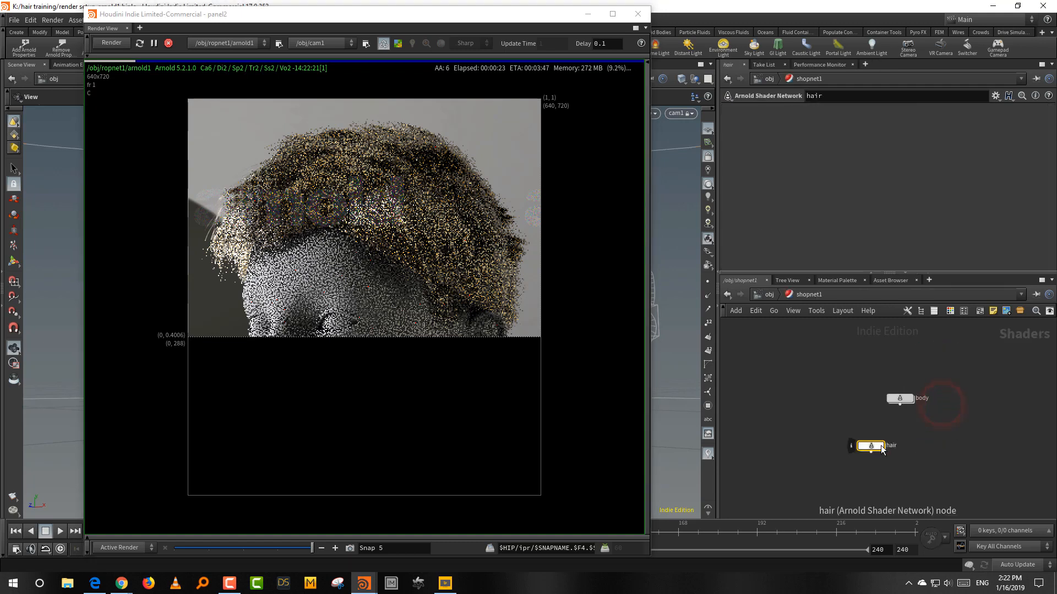
double_click(881, 449)
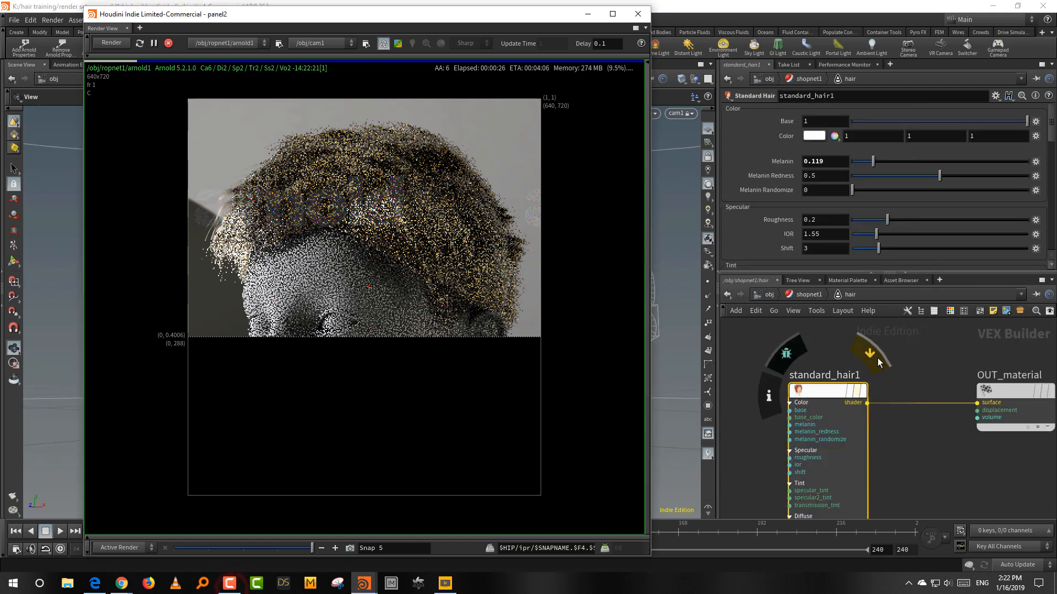
left_click(952, 162)
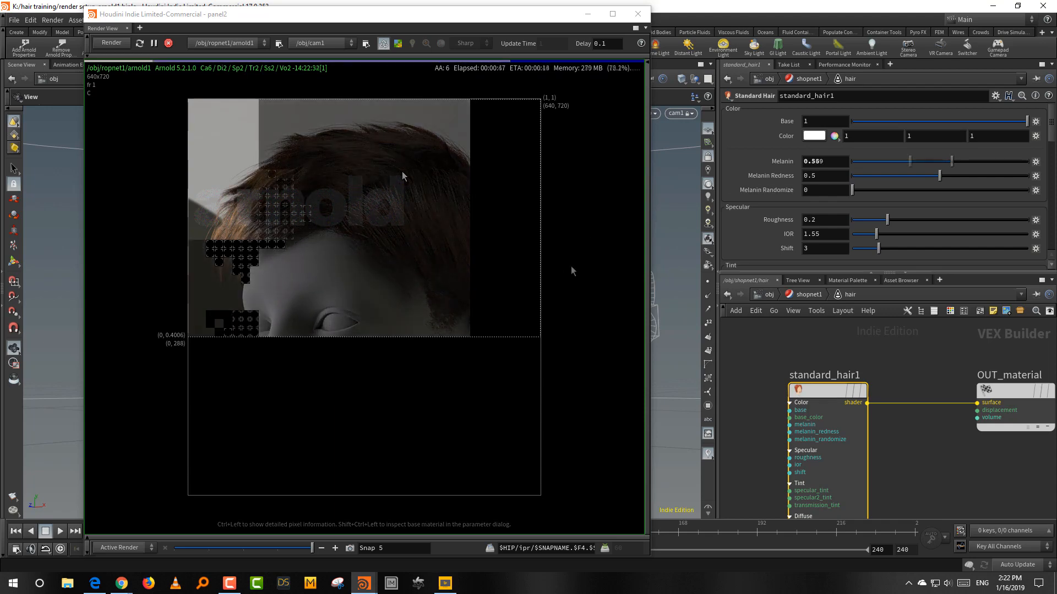
Step: Using Snap 4 for comparison, set standard_hair1's Melanin to 0.421 and save a snapshot of the render
left_click(277, 548)
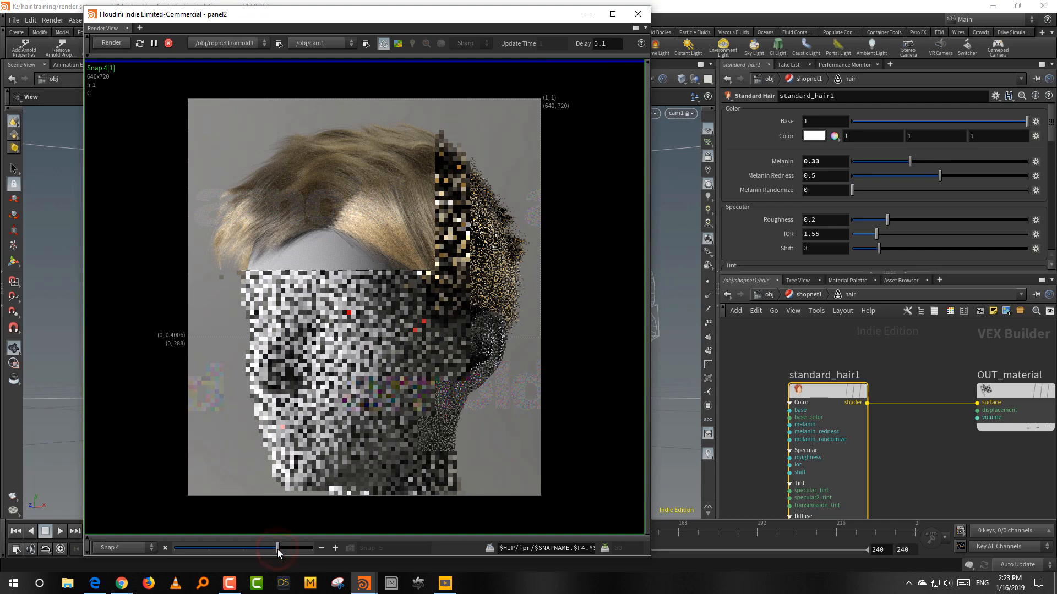
left_click_drag(277, 549, 310, 549)
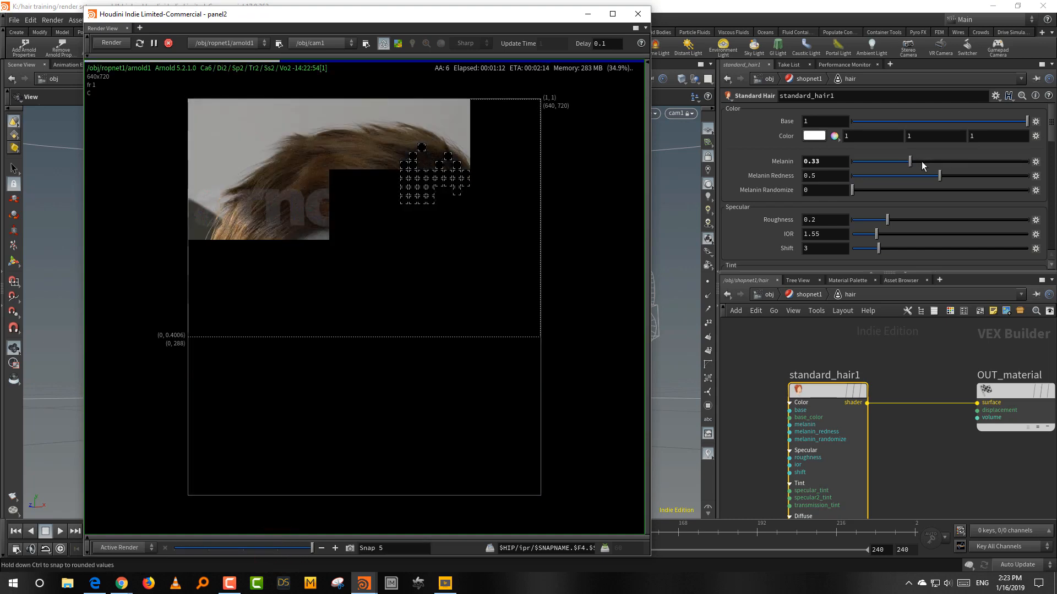
left_click_drag(922, 161, 925, 163)
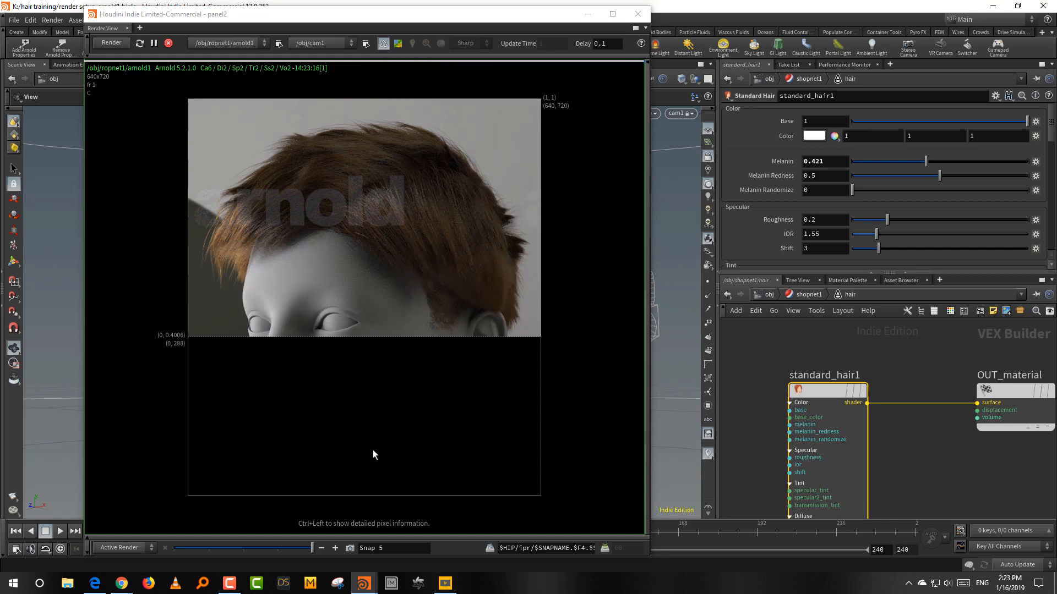
left_click(350, 548)
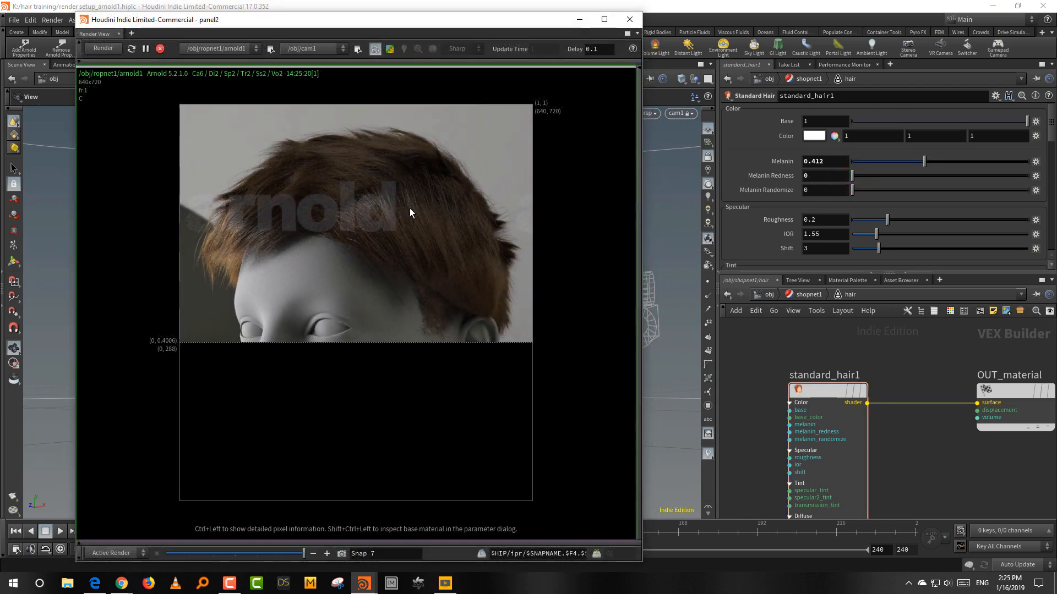
Step: Compare Snap 6 with the active render and save a snapshot of the active render
left_click(283, 553)
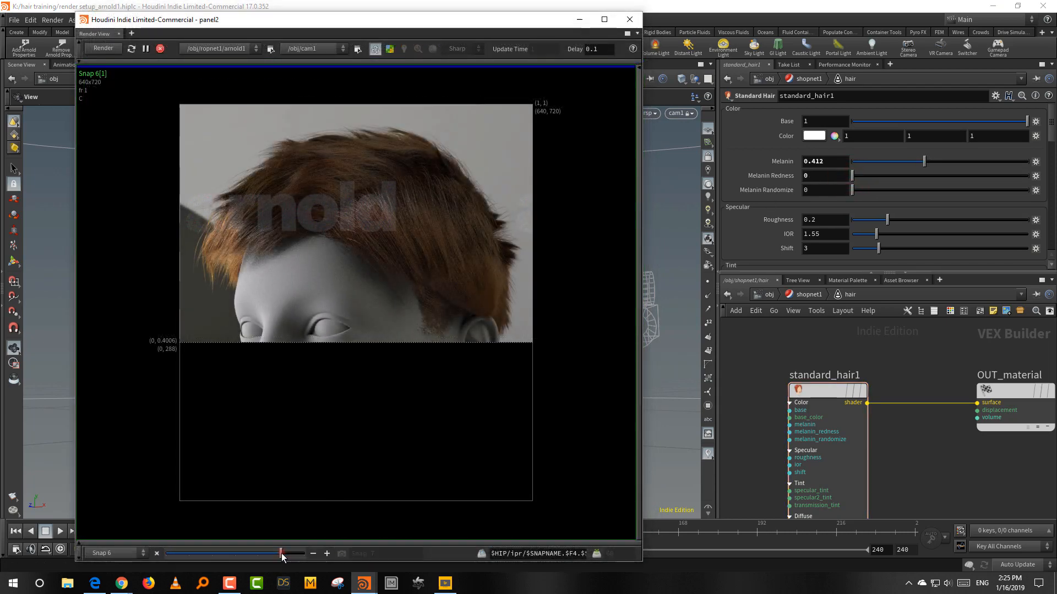
left_click_drag(282, 553, 307, 556)
left_click(341, 553)
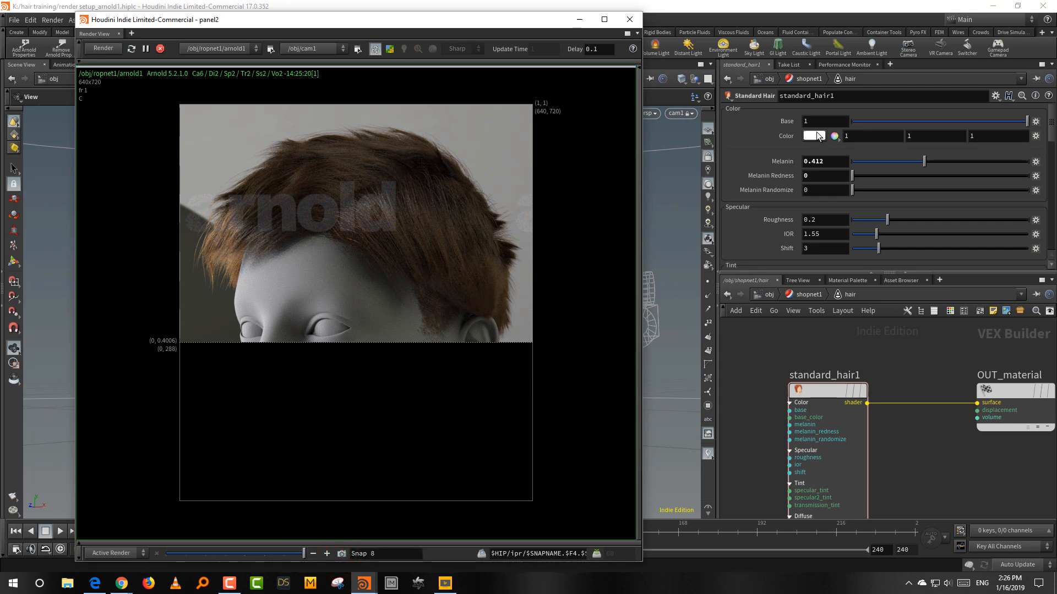
Step: Set standard_hair1's base Color to a saturated blue with hue 209, saturation 1 and value 1
left_click(817, 138)
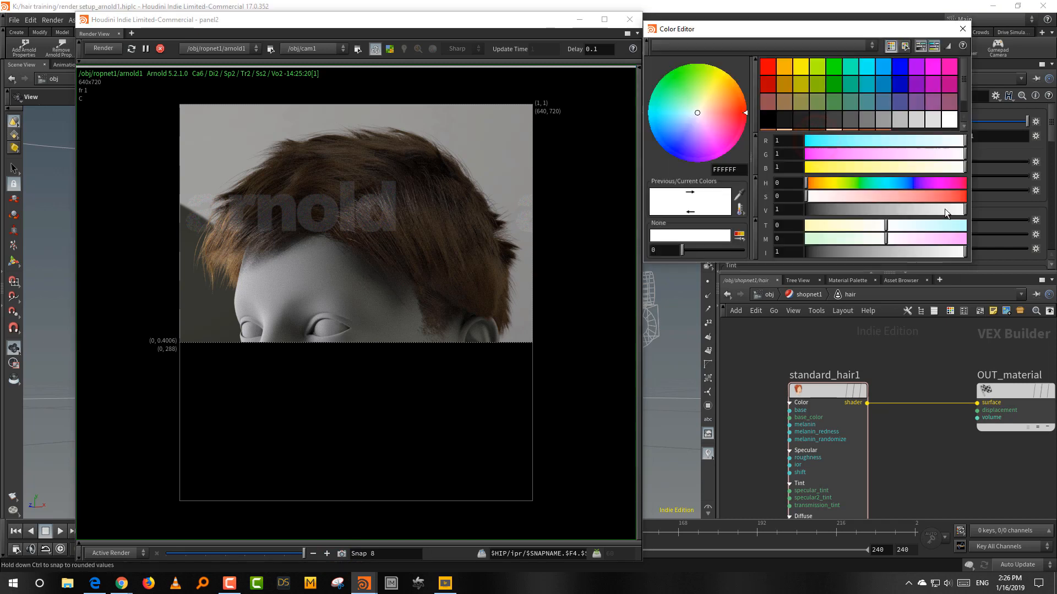
left_click_drag(953, 196, 958, 197)
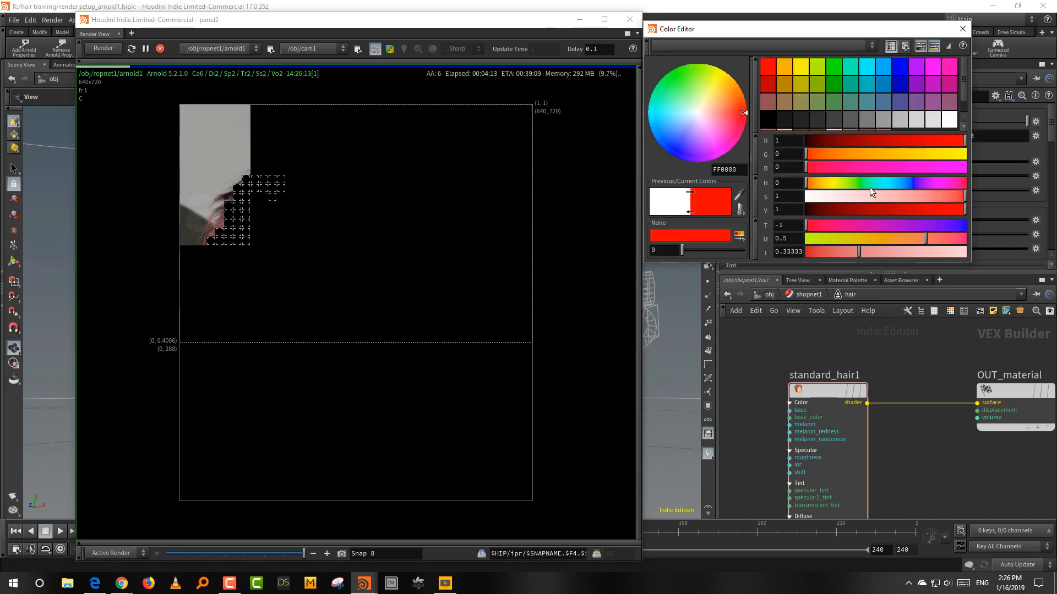
left_click(899, 184)
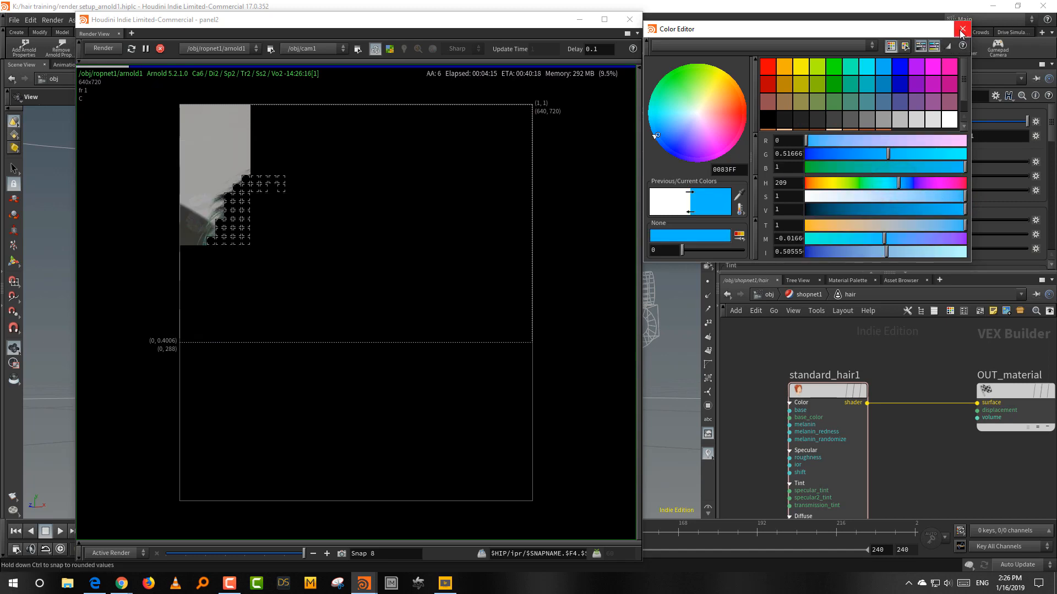
left_click(962, 28)
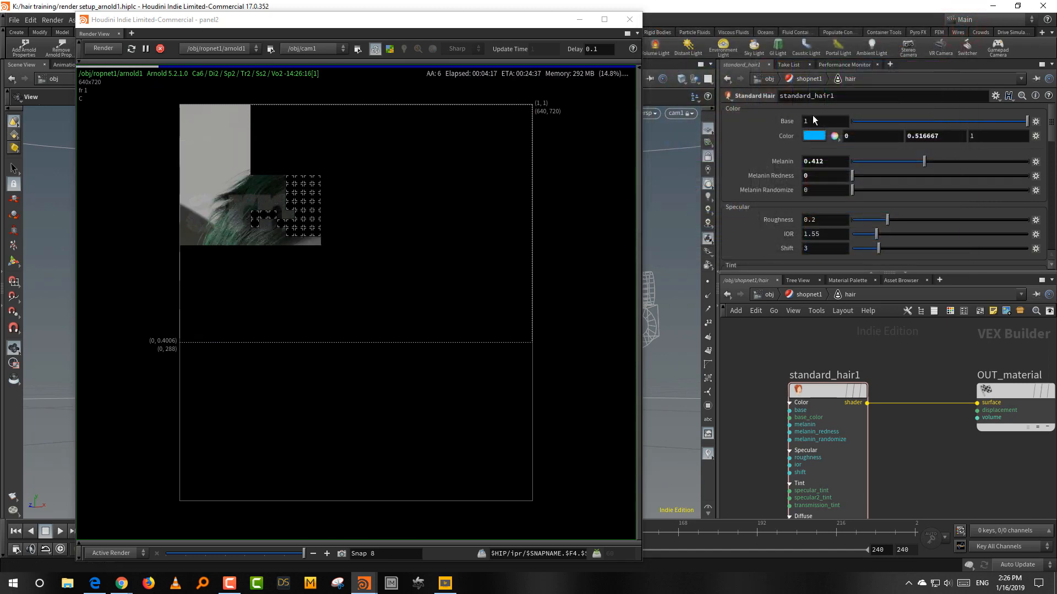
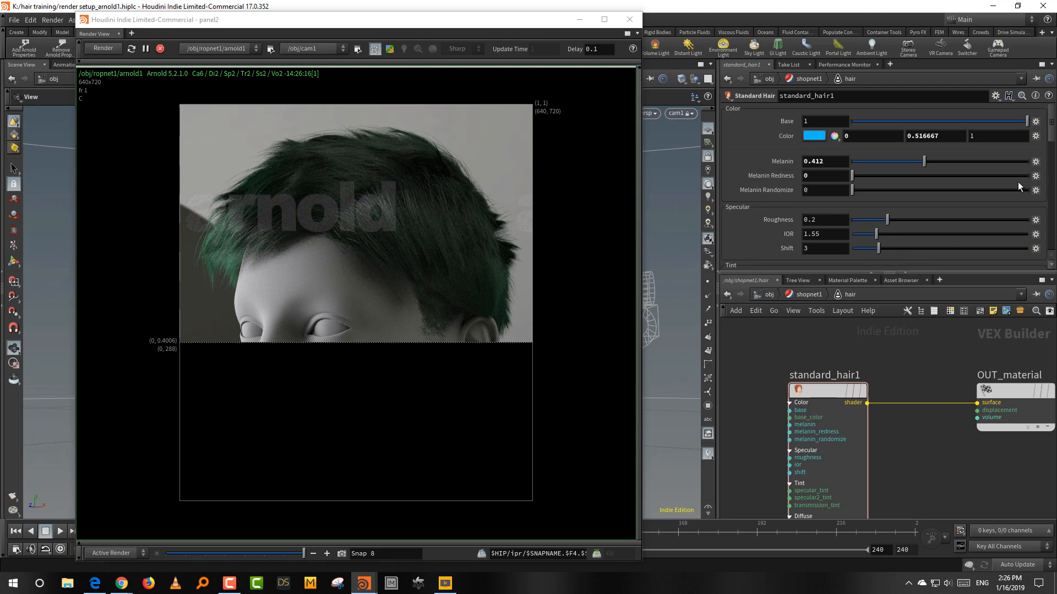
Step: Try a Melanin Redness of 1 on the blue-tinted hair and set it back to 0
left_click_drag(1018, 176, 1034, 176)
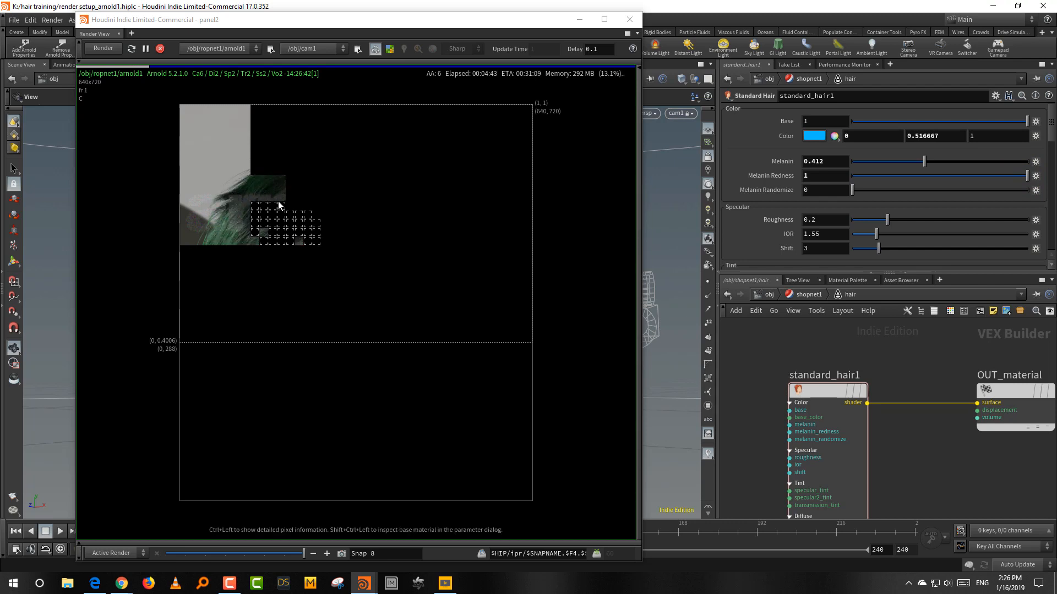
left_click_drag(857, 176, 816, 177)
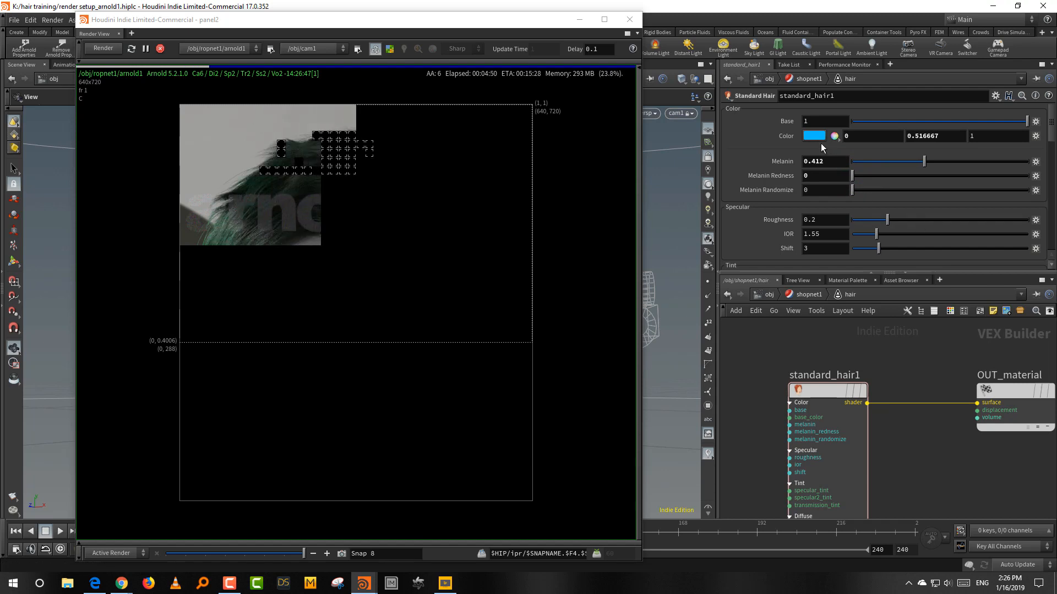
scroll(779, 214, "down", 2)
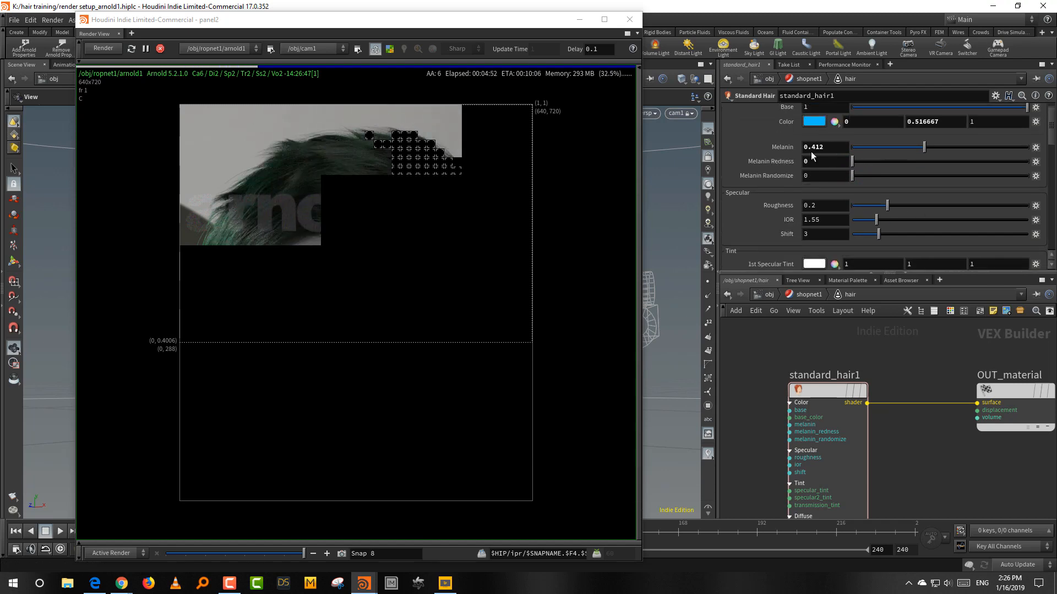
Step: Reset standard_hair1's base Color to white by bringing both hue and saturation down to 0
scroll(774, 203, "down", 3)
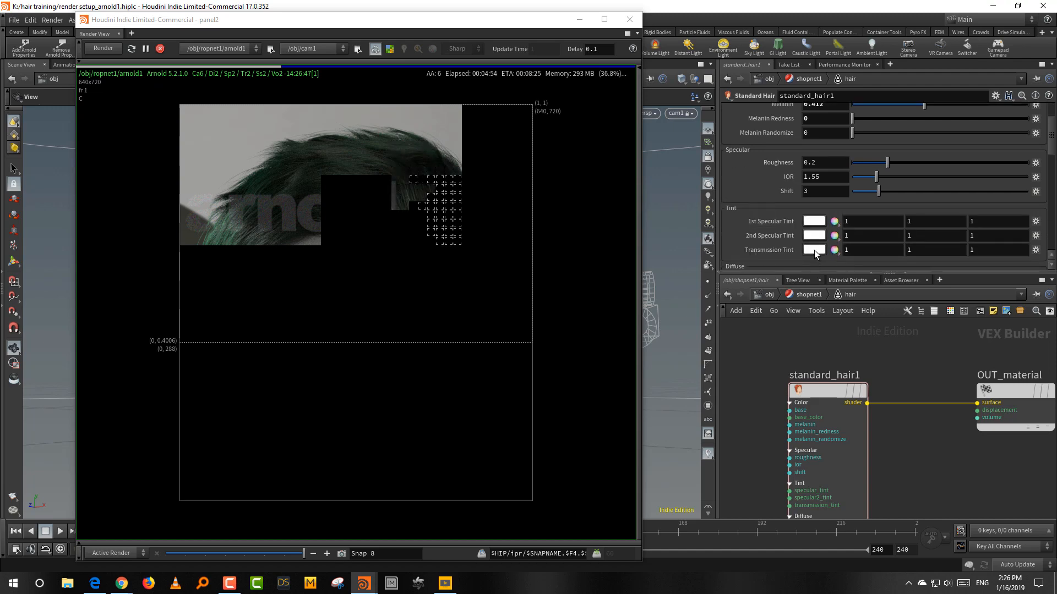
scroll(814, 250, "up", 4)
left_click(815, 135)
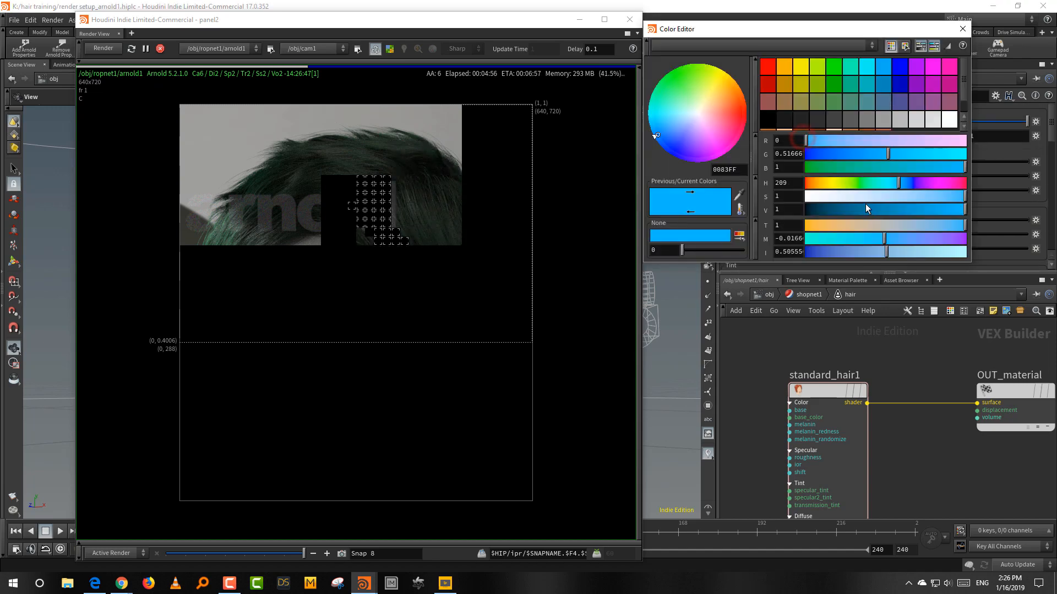
left_click_drag(853, 183, 750, 203)
left_click_drag(838, 198, 793, 198)
left_click(962, 29)
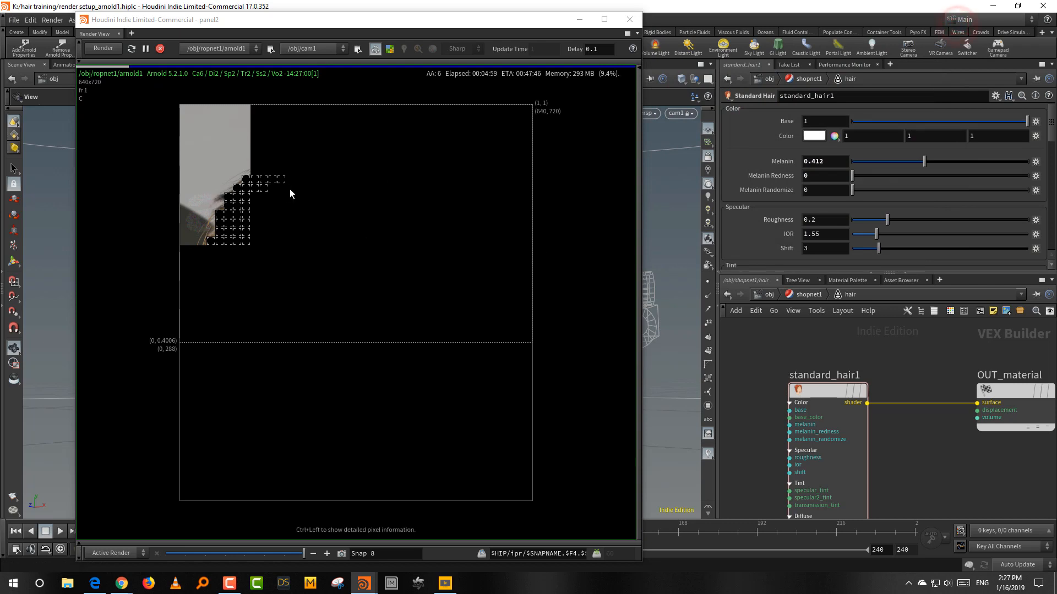
Step: Try a saturated blue Transmission Tint on standard_hair1
scroll(905, 231, "down", 4)
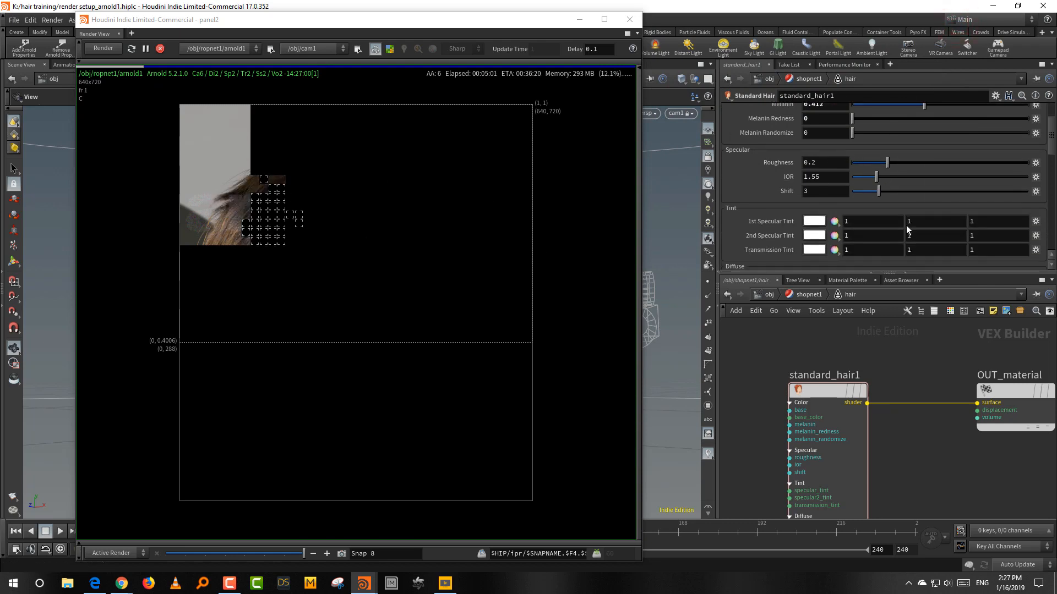
left_click(819, 251)
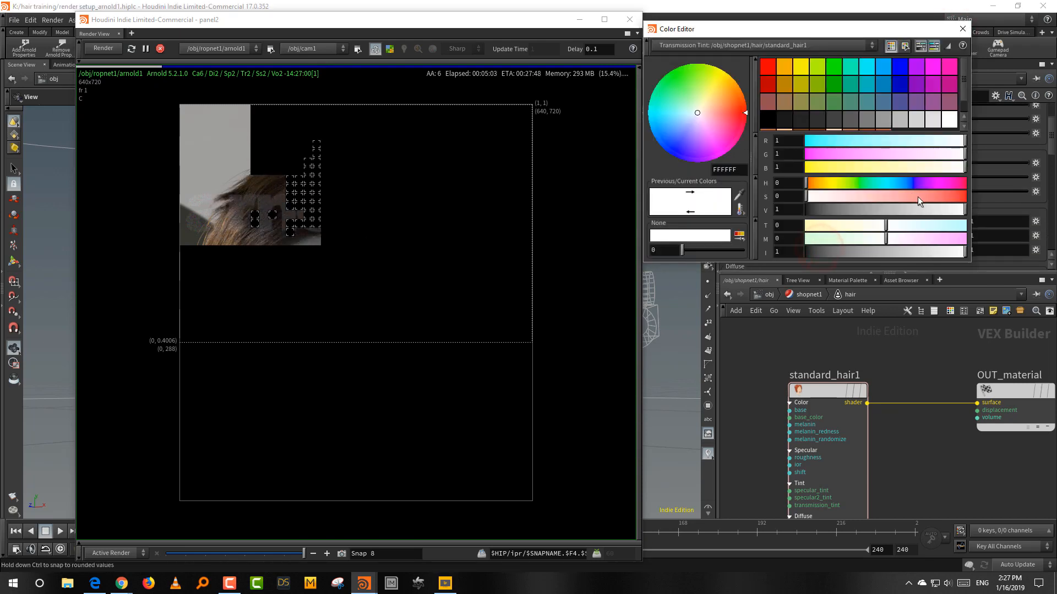
left_click(898, 180)
left_click(950, 194)
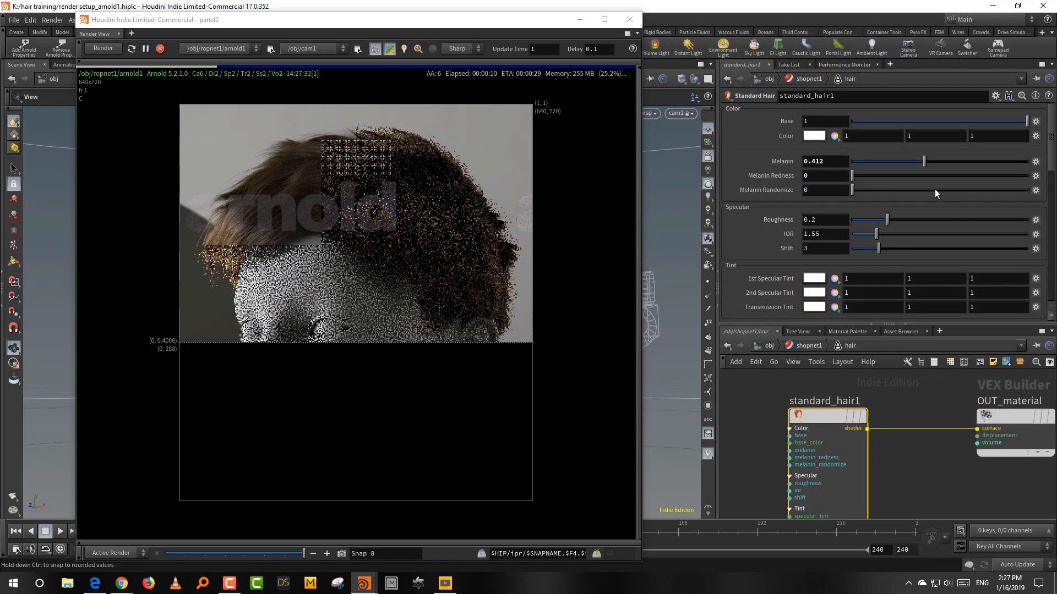
Step: Try a Melanin Randomize of 0.579 on standard_hair1 and compare the finished render with an earlier snapshot
left_click(954, 190)
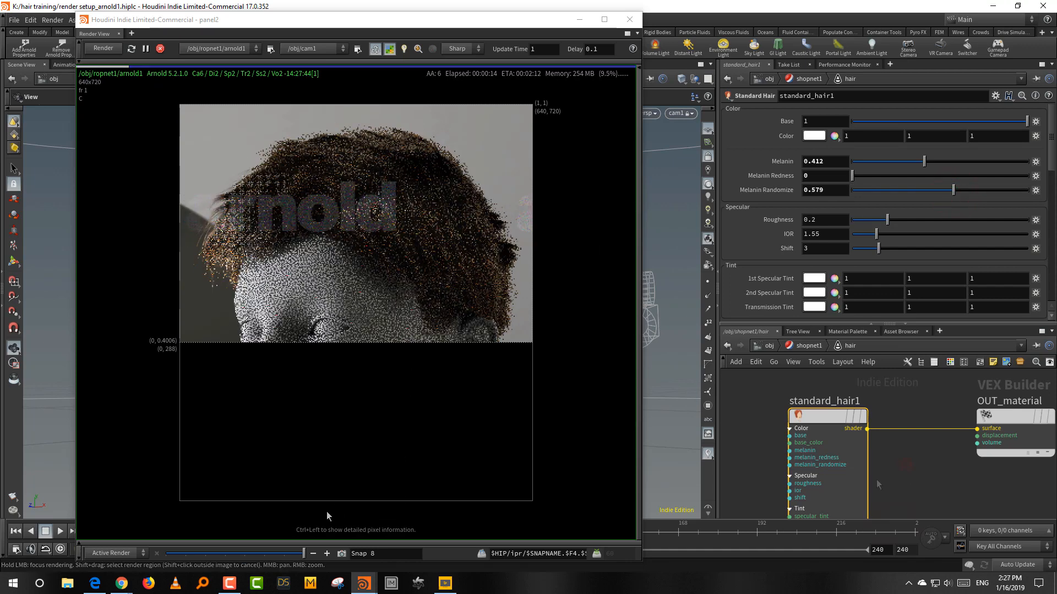
left_click(287, 553)
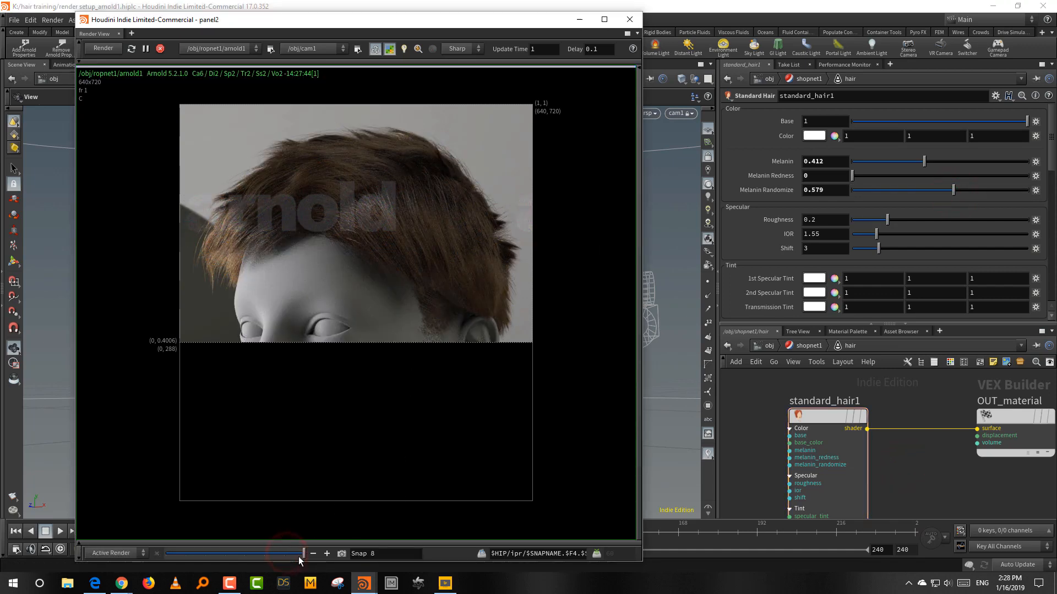
mouse_move(302, 557)
left_mouse_down()
mouse_move(290, 554)
mouse_move(303, 557)
left_mouse_up()
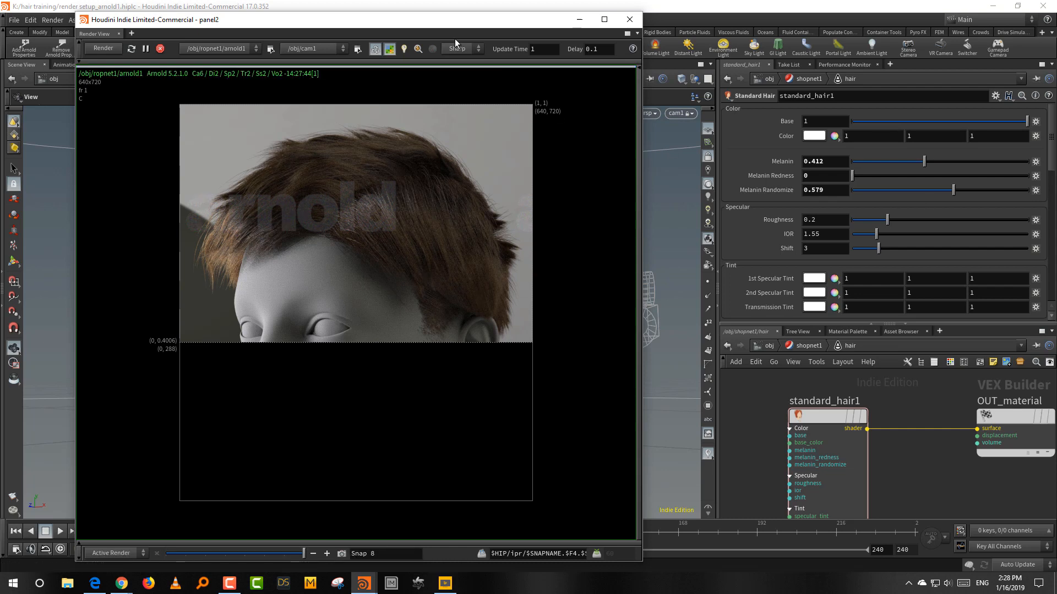
left_click_drag(455, 20, 442, 21)
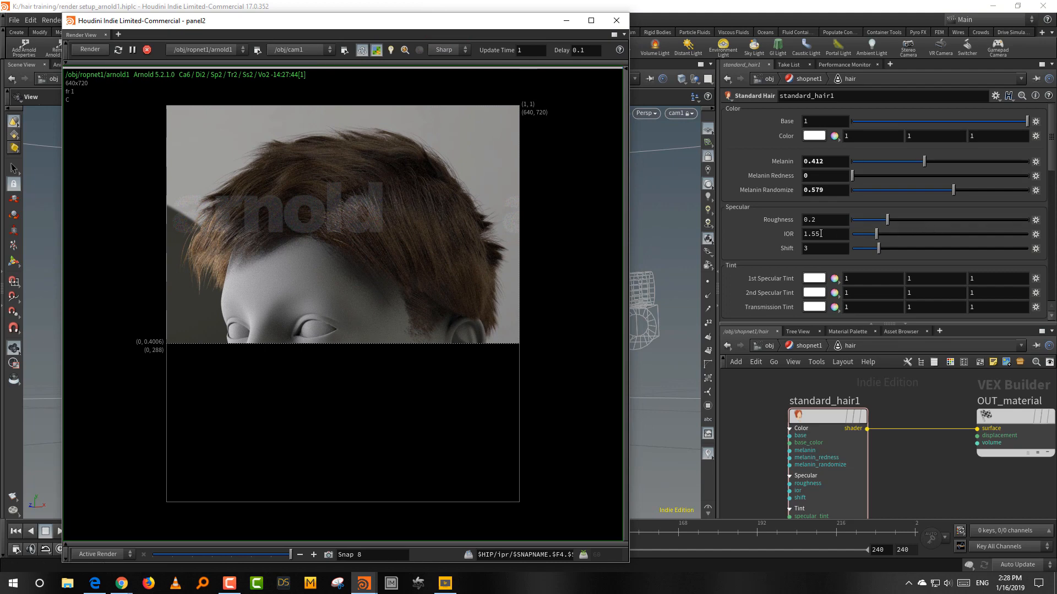
Step: Set standard_hair1's specular IOR to 3.08 and Roughness to 0.075, with Melanin Randomize returned to 0
left_click(943, 236)
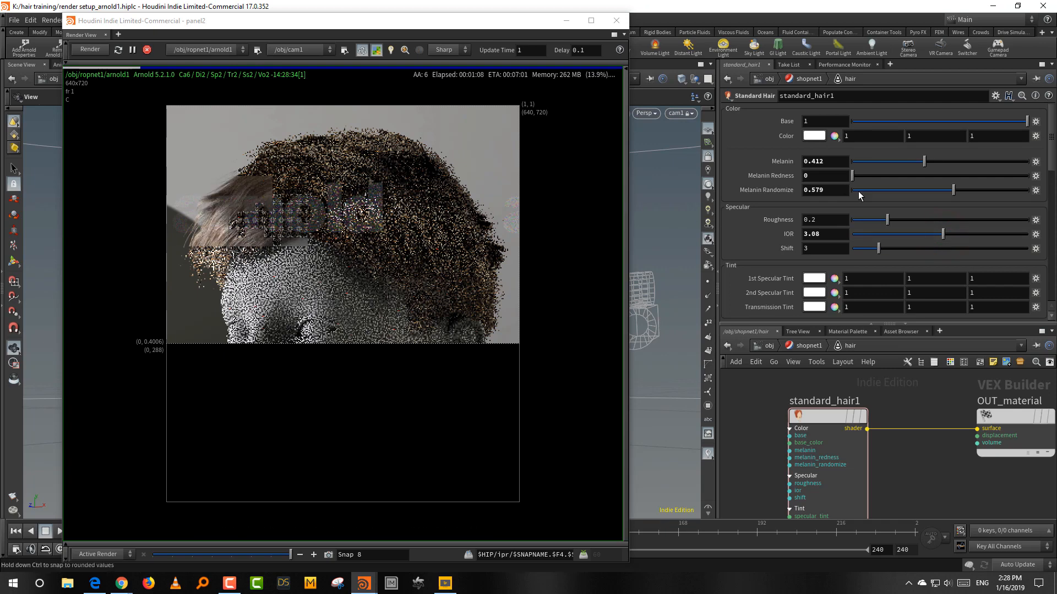
left_click_drag(858, 191, 810, 194)
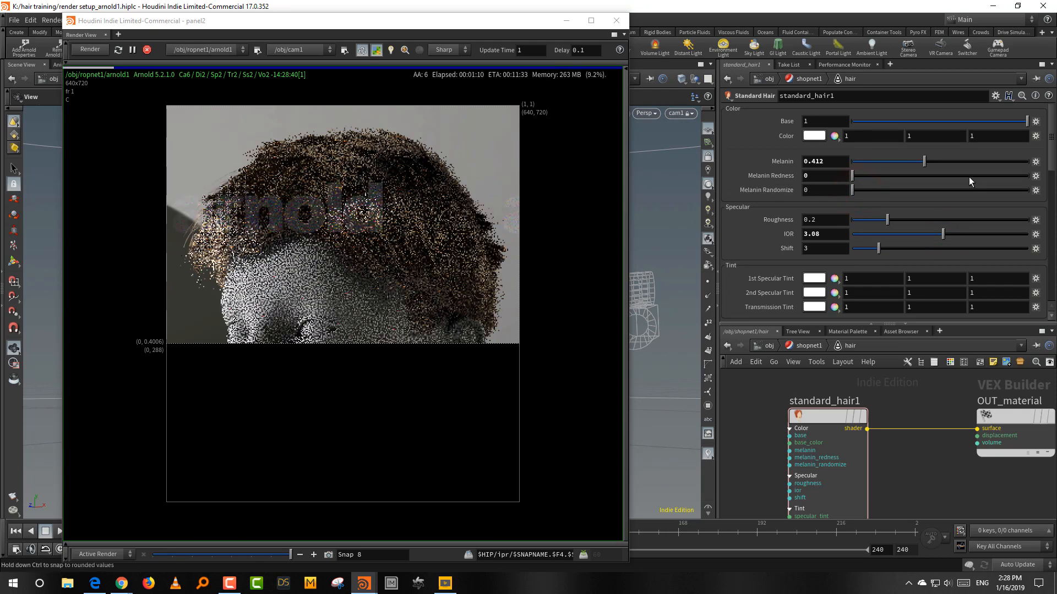
mouse_move(867, 225)
left_mouse_down()
mouse_move(858, 220)
mouse_move(877, 223)
mouse_move(865, 220)
left_mouse_up()
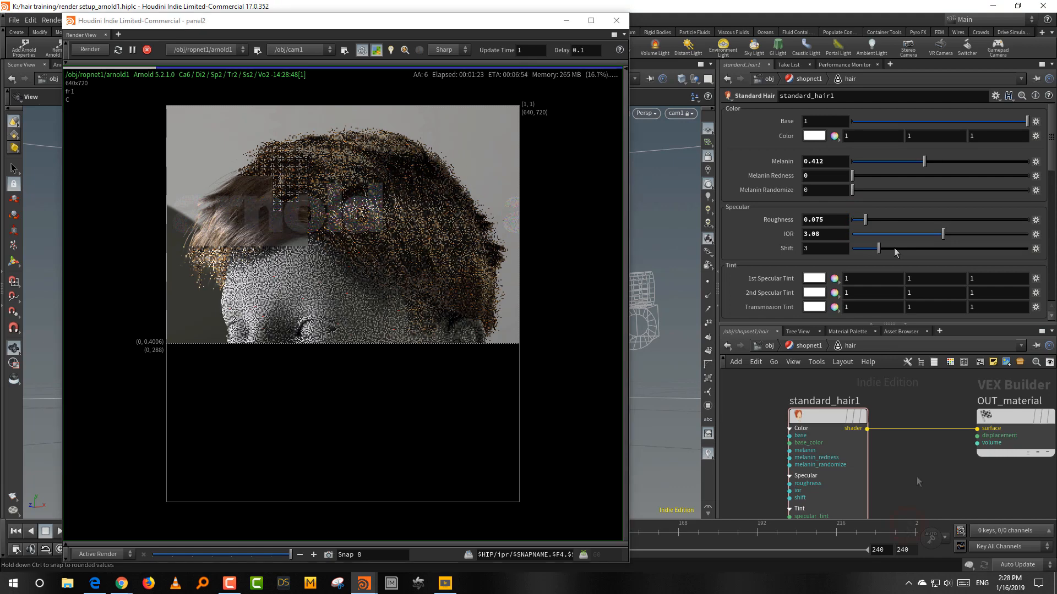
Step: Compare the active render with an earlier snapshot and save the active render as Snap 8
left_click(271, 554)
left_click_drag(270, 553, 304, 558)
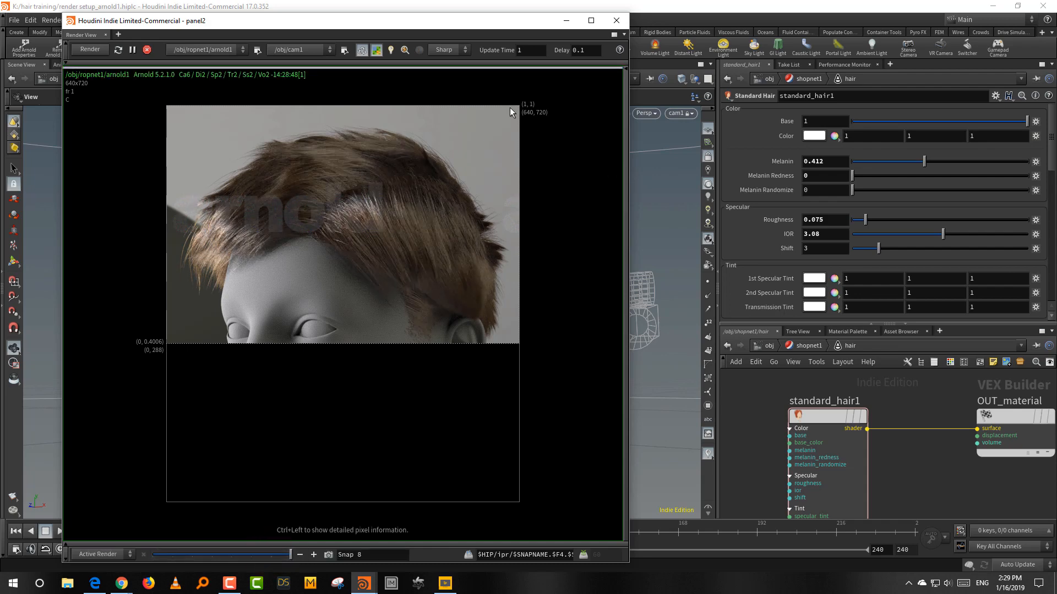
left_click(505, 22)
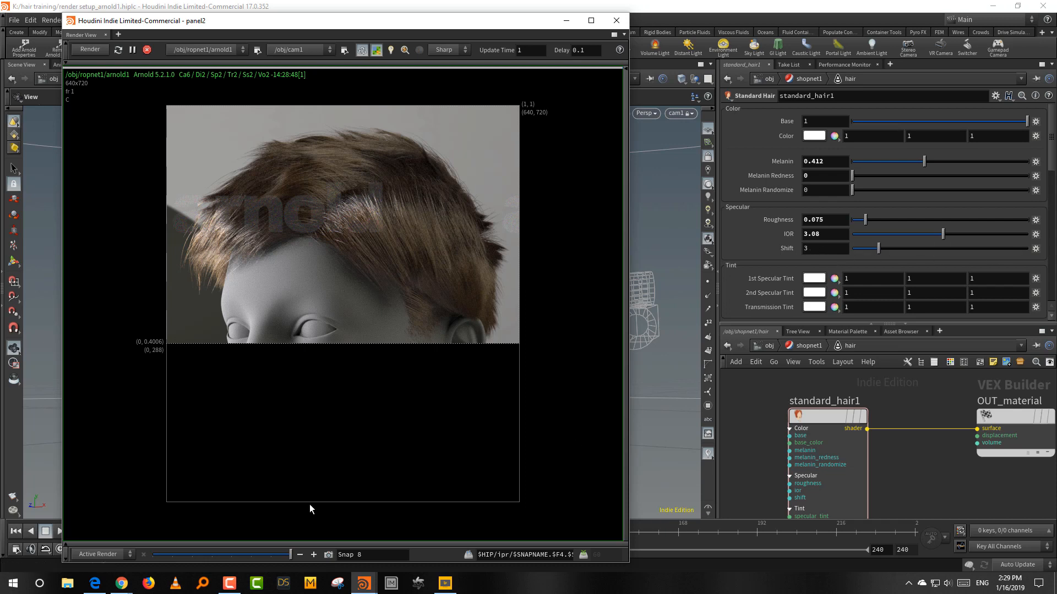
left_click(327, 557)
Step: Try a specular Shift of 15.47, compare the render with the saved snapshot, and set Shift back to 3
left_click(988, 253)
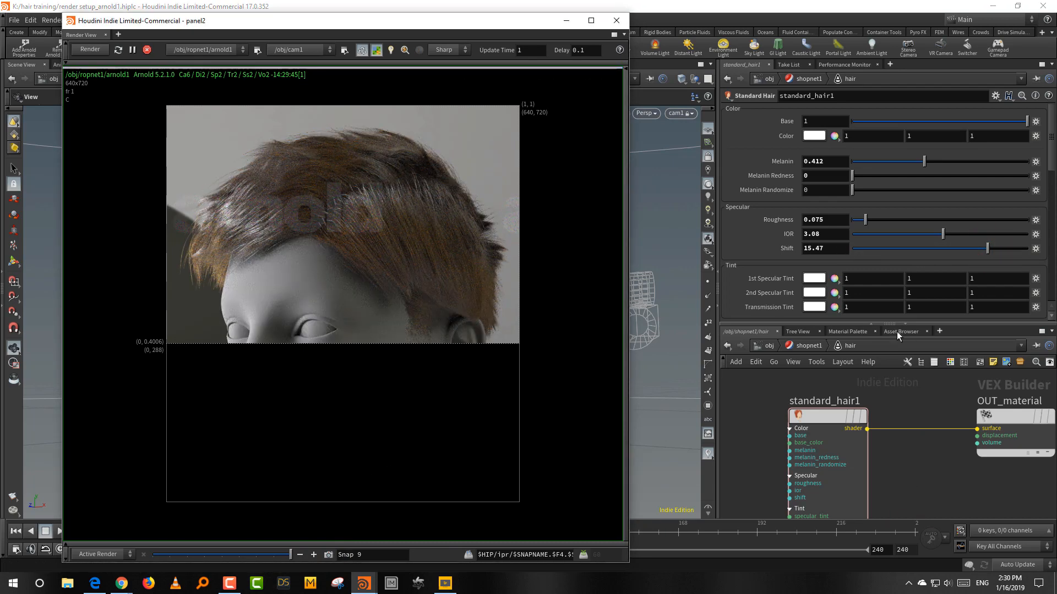
left_click_drag(272, 557, 290, 563)
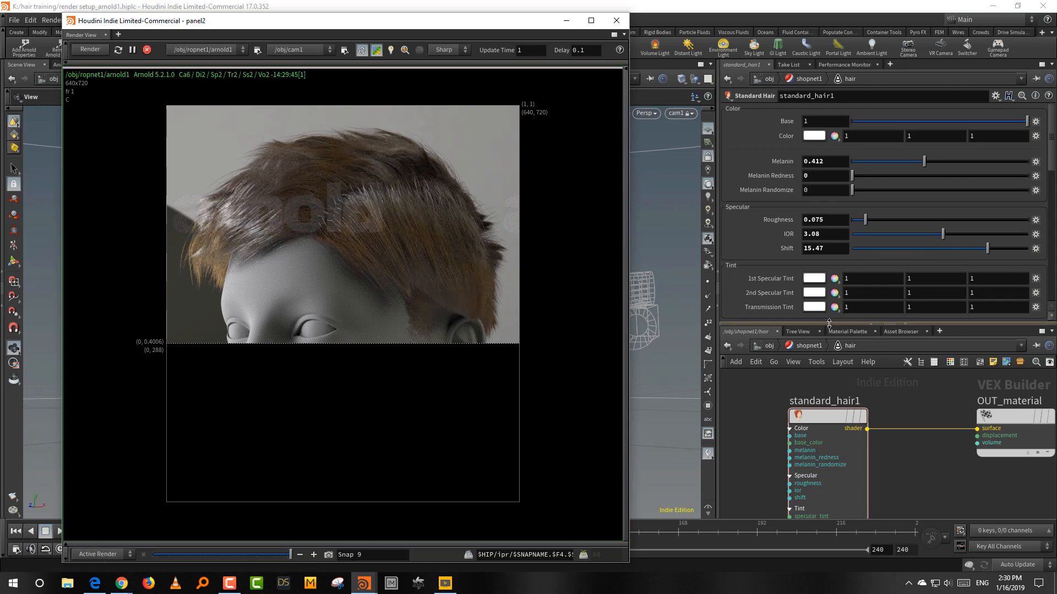
left_click_drag(830, 324, 830, 340)
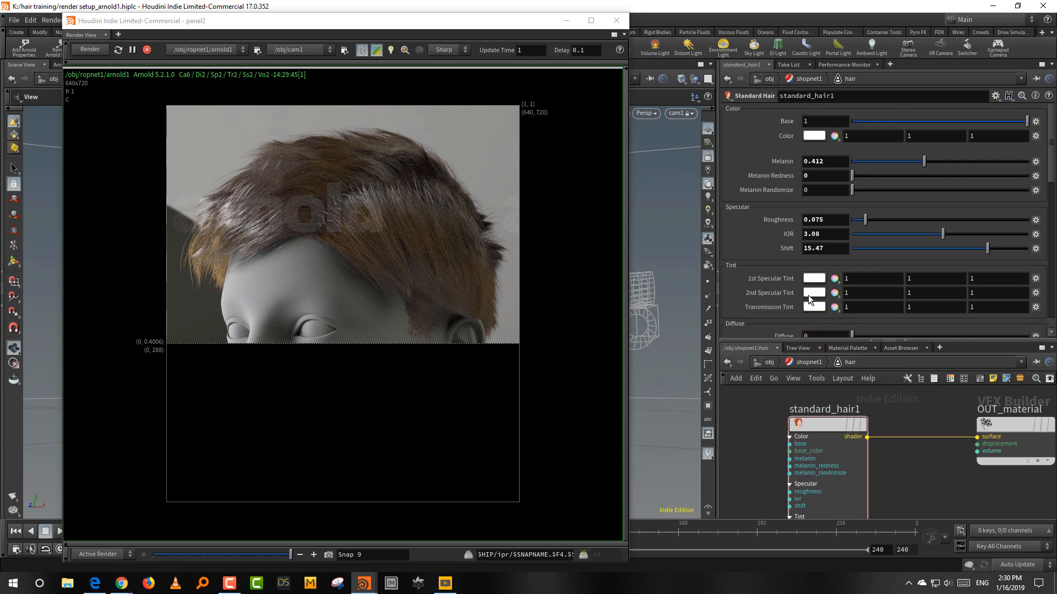
double_click(828, 248)
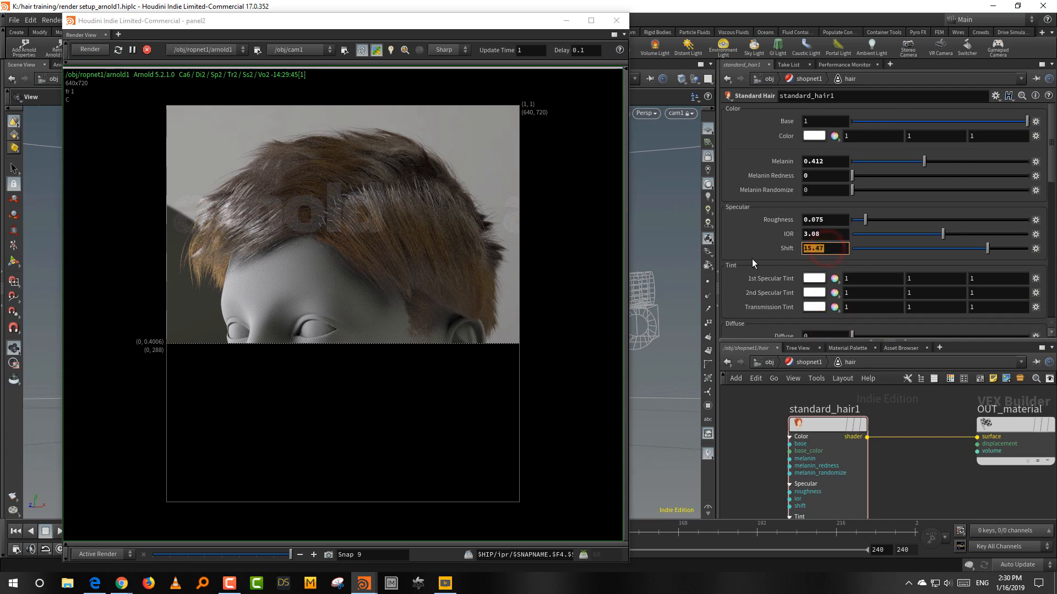
type("3")
key("Return")
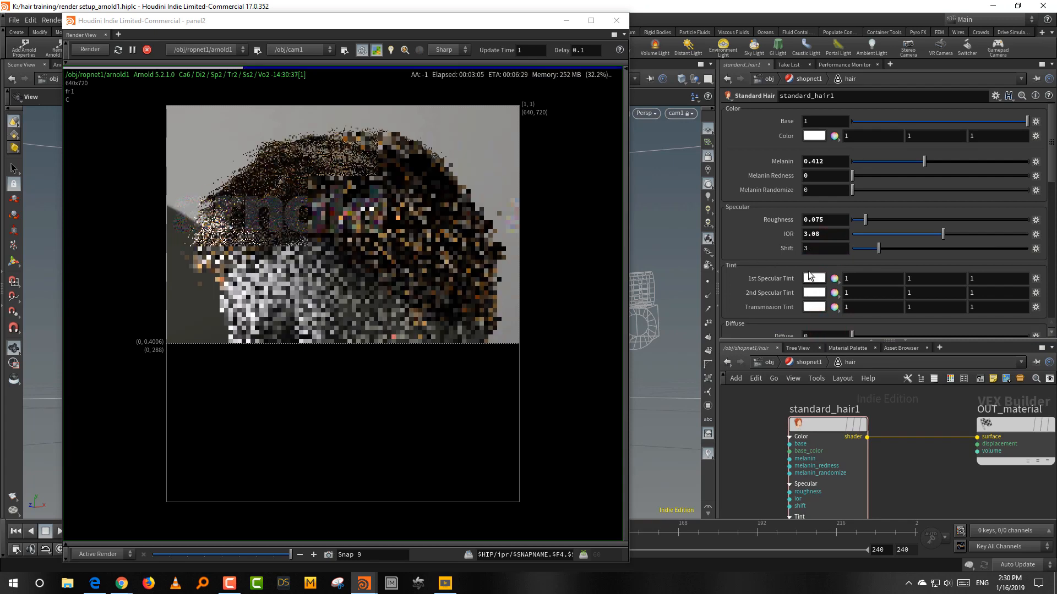
Step: Try a green 1st Specular Tint with hue 149 and saturation 0.806, and return it to white
left_click(824, 278)
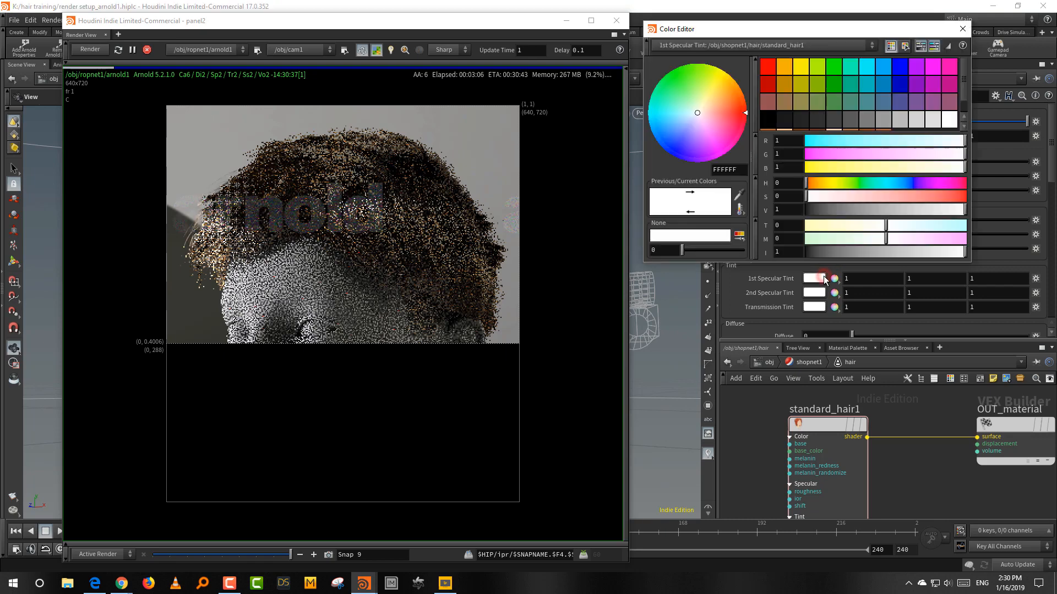
left_click(872, 183)
left_click(934, 196)
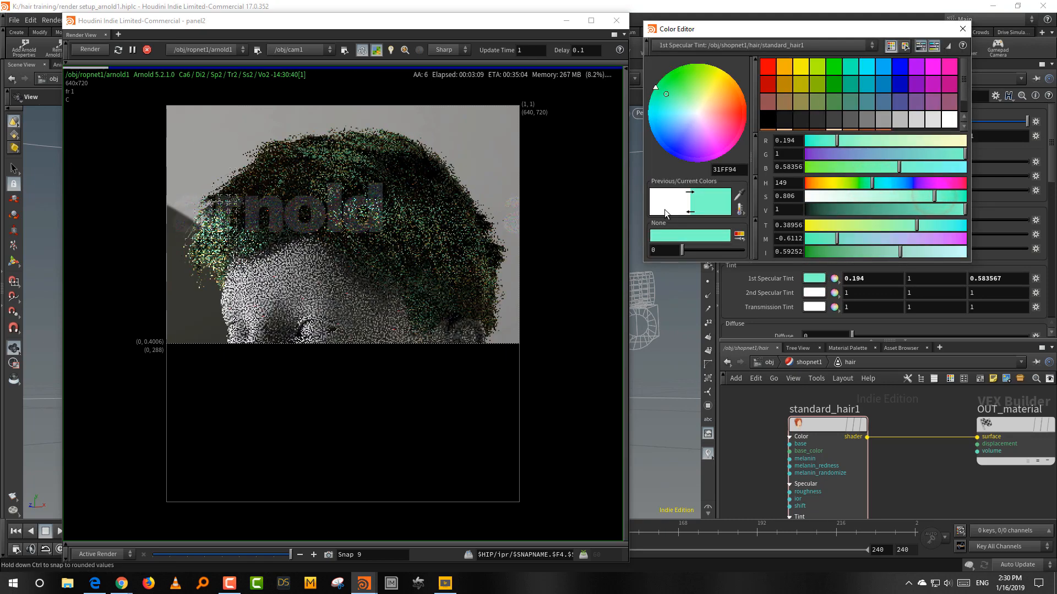
key("Escape")
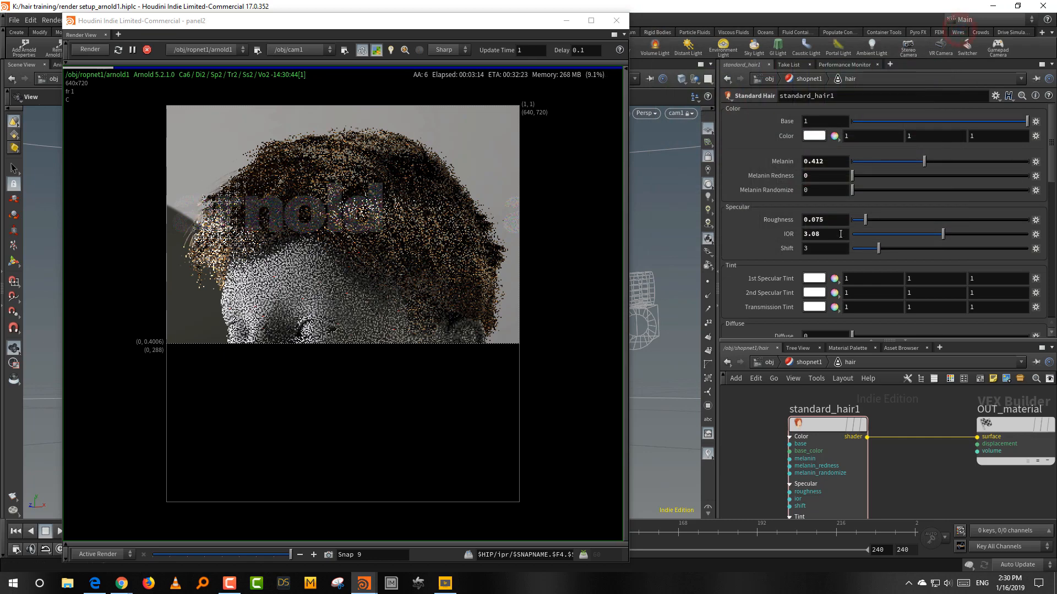
Step: Set standard_hair1's 2nd Specular Tint to a strong blue with hue 217, saturation 0.92 and value 1
left_click(822, 297)
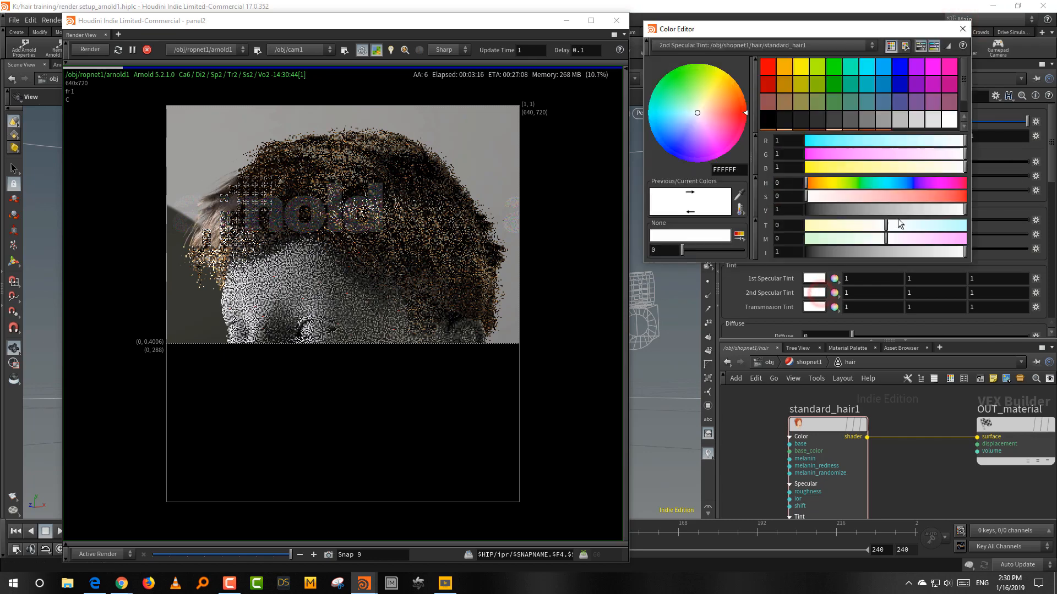
left_click(902, 182)
left_click(953, 197)
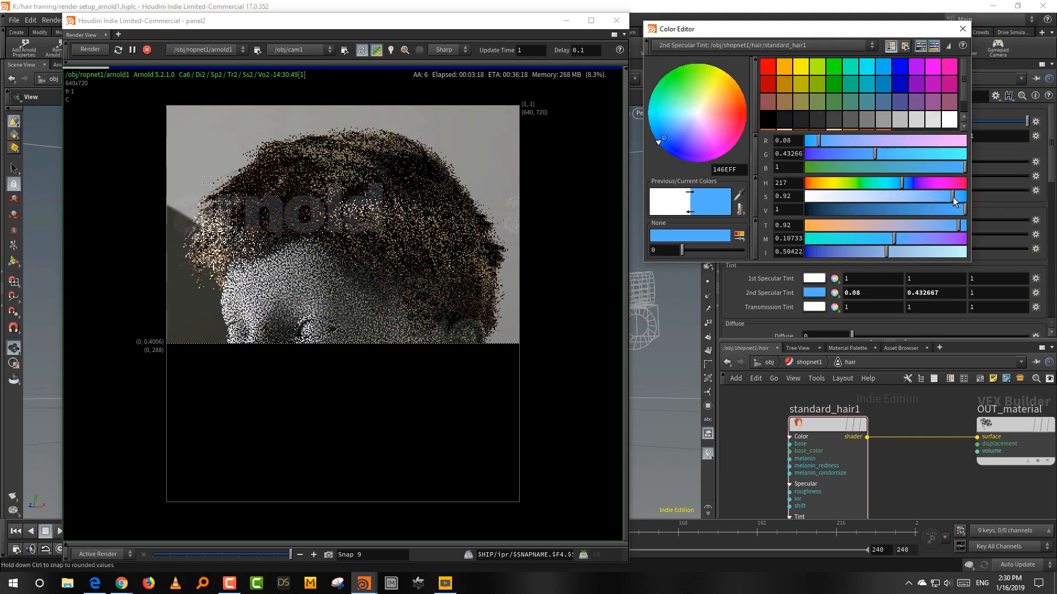
left_click(962, 28)
Step: Try a pale cyan 1st Specular Tint with hue 181 and saturation 0.484, and restore it to white
left_click(814, 279)
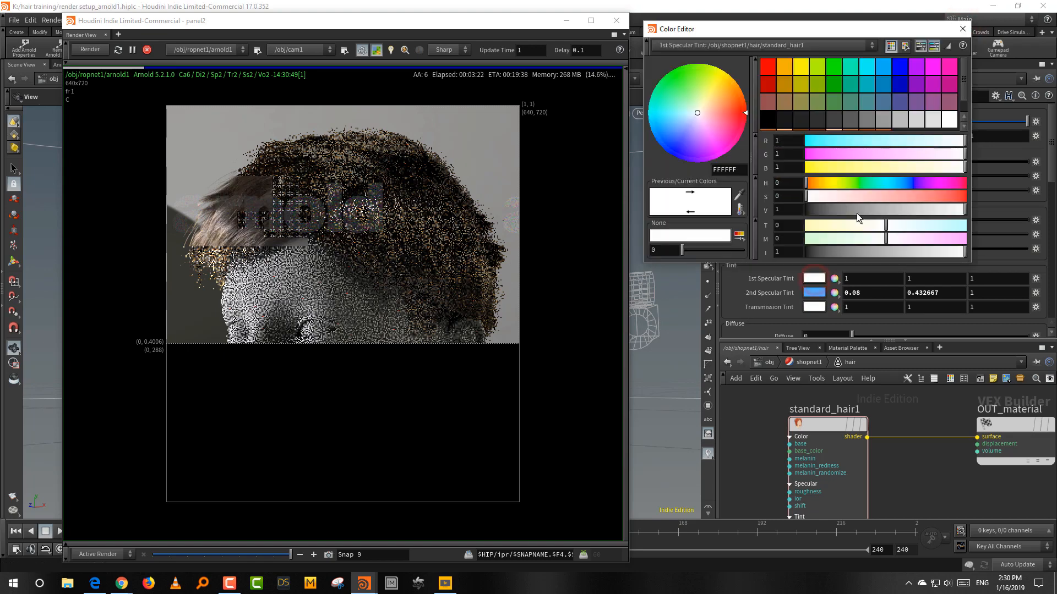
left_click(883, 196)
left_click(887, 181)
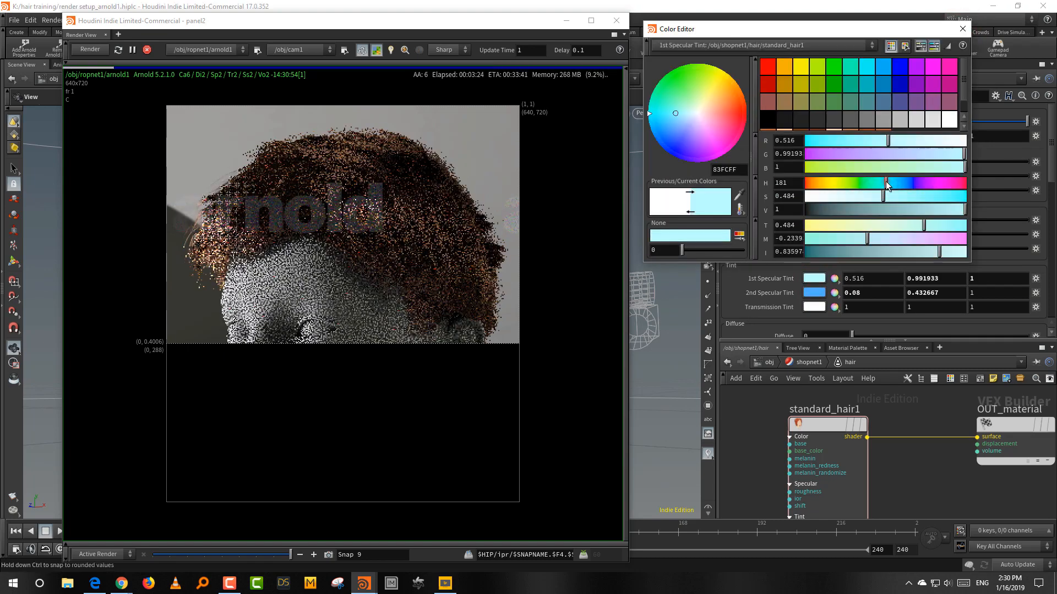
left_click(949, 120)
left_click(959, 31)
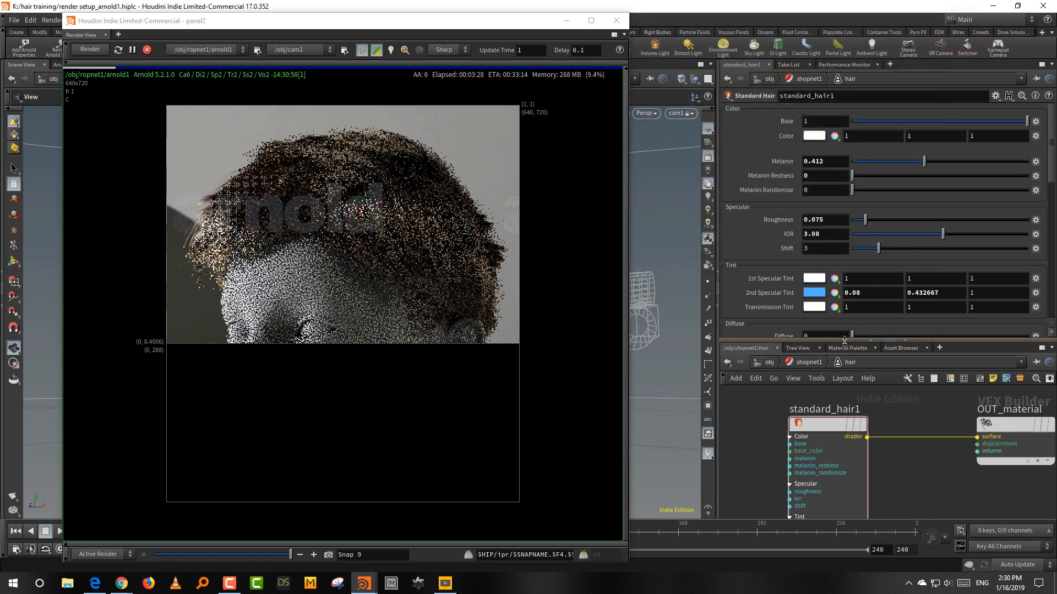
Step: At the object level, set arnold_light1's Y rotation to 230 to light the hair from another direction
left_click_drag(845, 341, 846, 314)
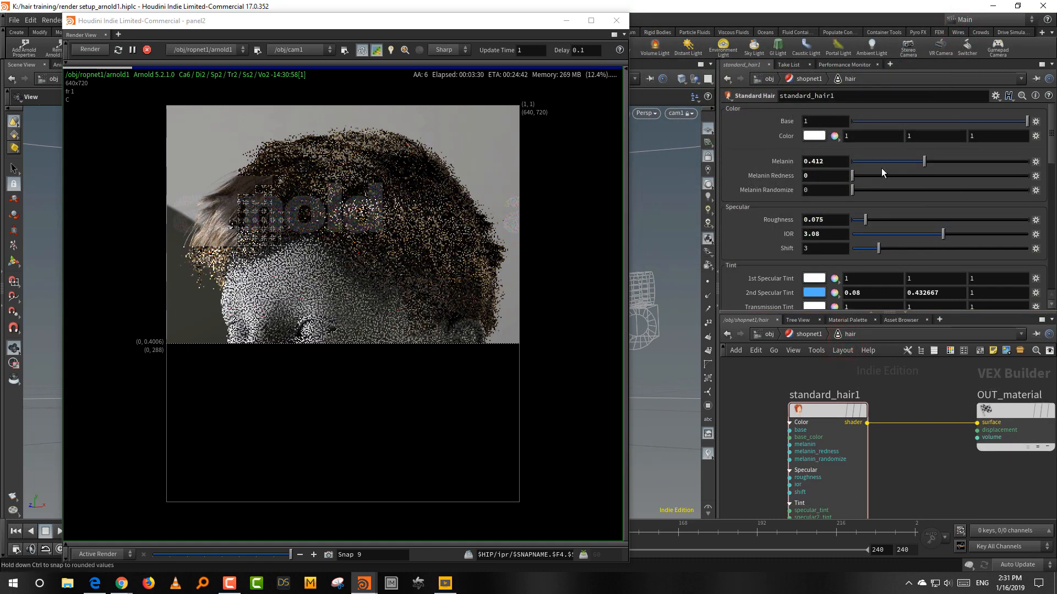
left_click(768, 335)
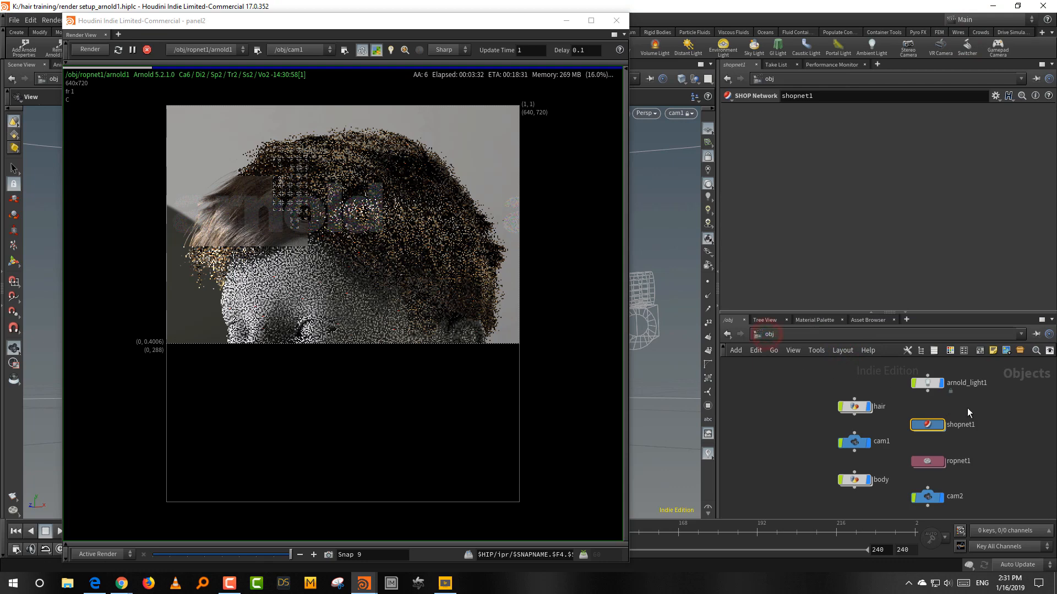
left_click(928, 382)
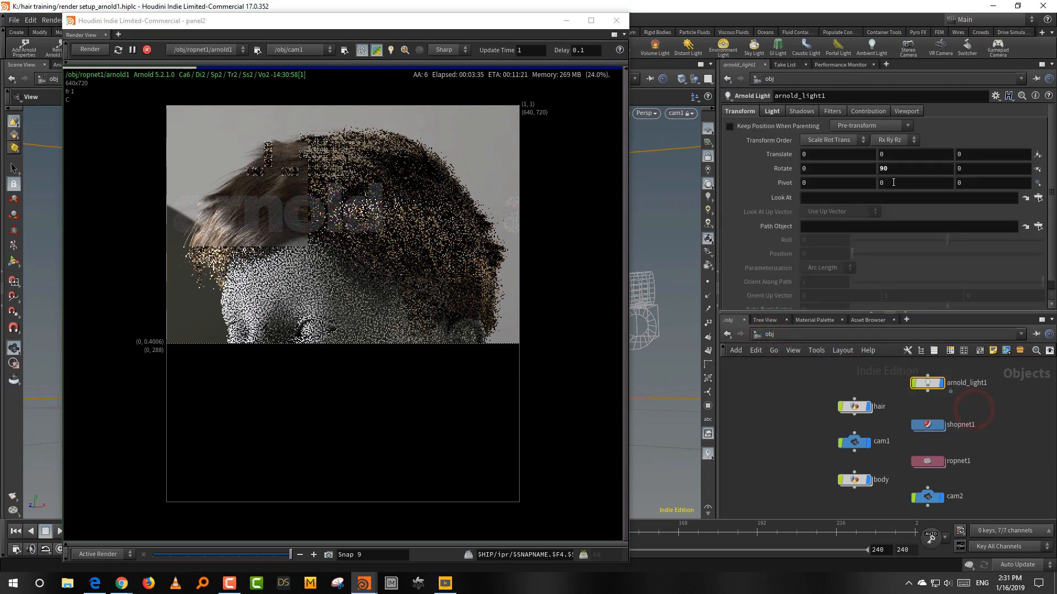
middle_click_drag(902, 168, 1023, 143)
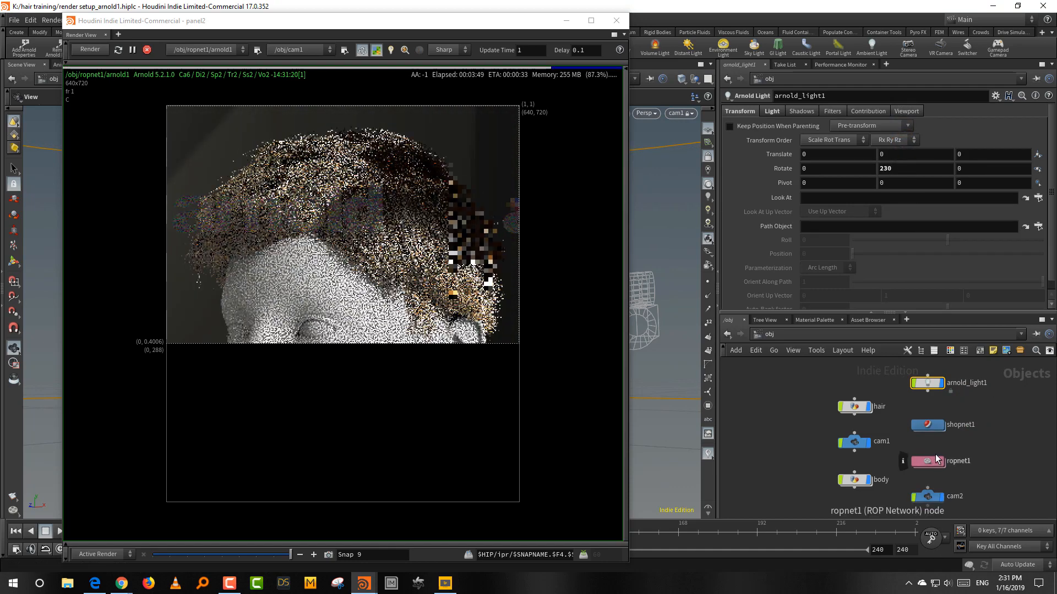
Step: Return to the hair material in shopnet1 and lower standard_hair1's specular IOR to 1.47
double_click(933, 427)
double_click(878, 462)
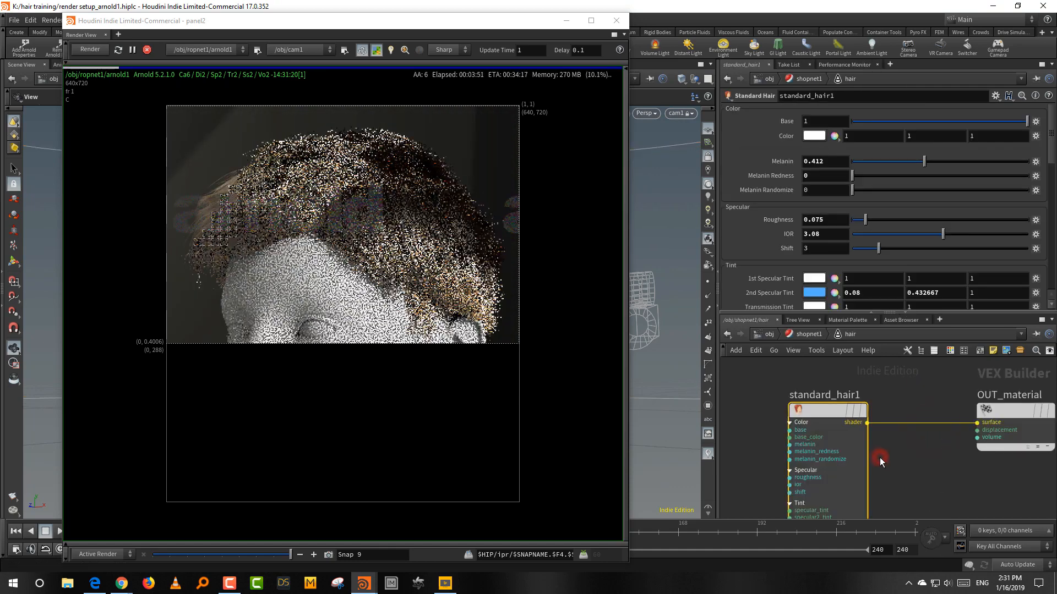
left_click(877, 236)
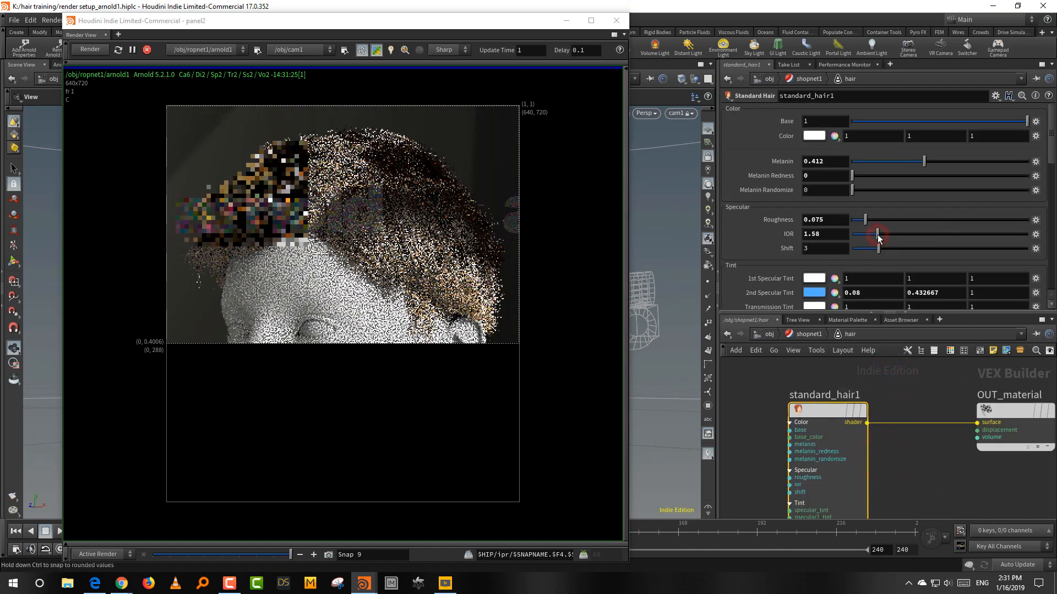
left_click(872, 234)
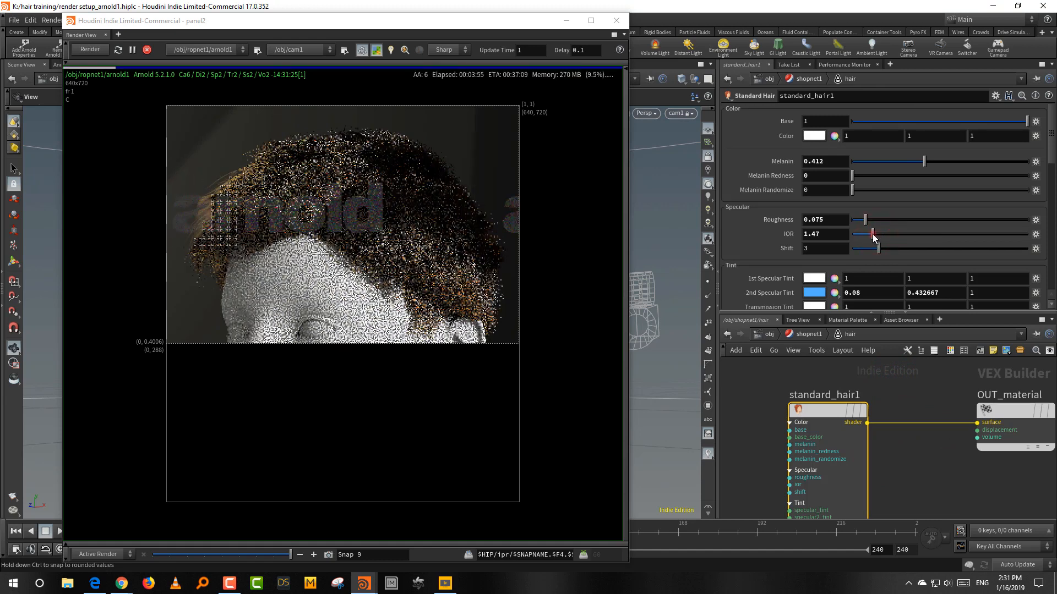
Step: Raise standard_hair1's specular roughness to 0.173, reposition the render view window and stop the running render
left_click(883, 220)
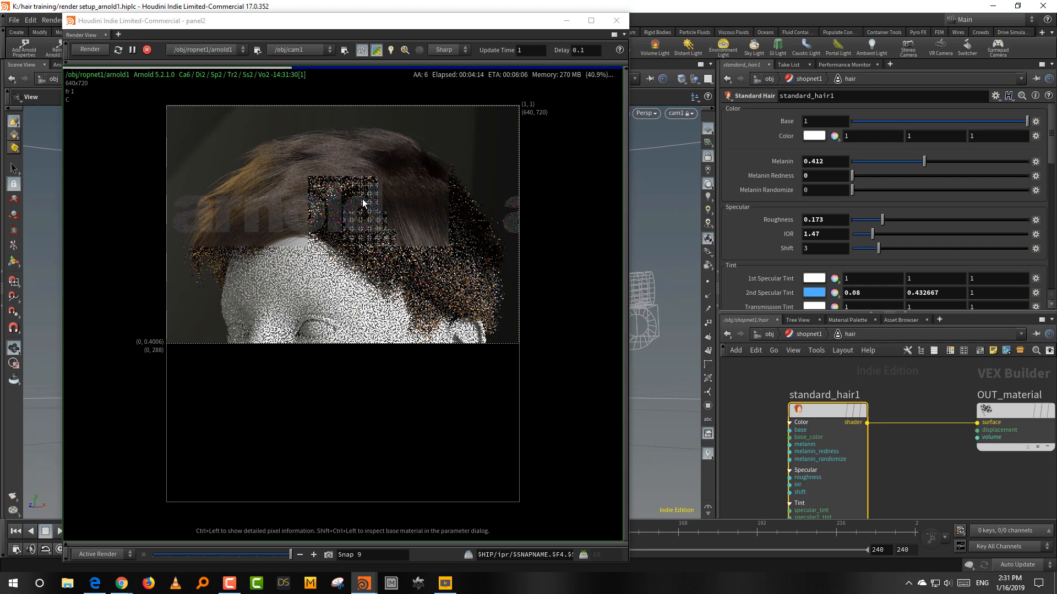
left_click_drag(419, 20, 417, 35)
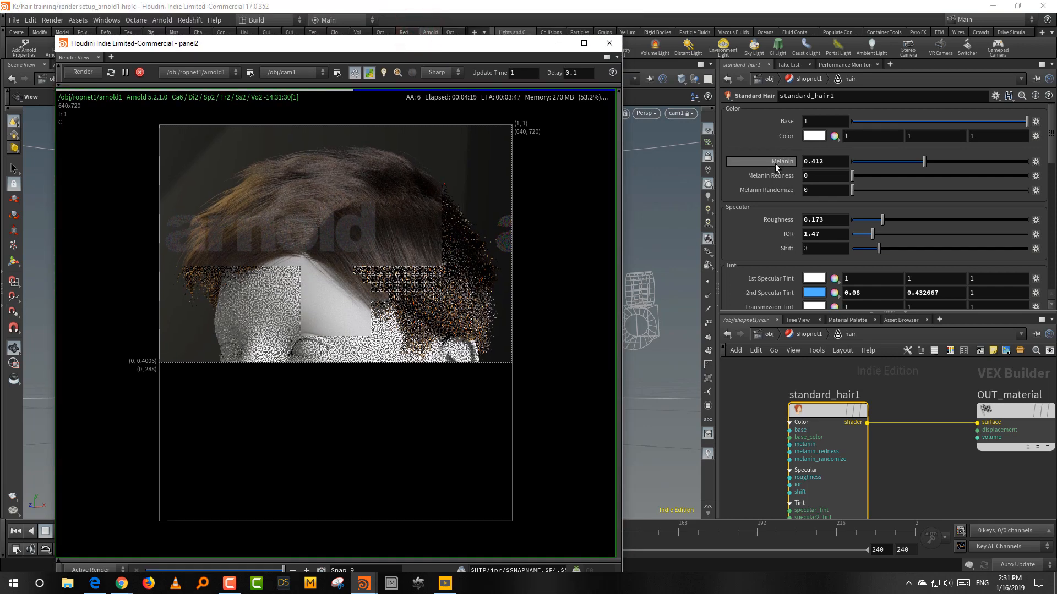
left_click(140, 72)
Step: Add a Ramp Float node beside standard_hair1, set its pattern to V and expand the node's inputs
left_click(840, 342)
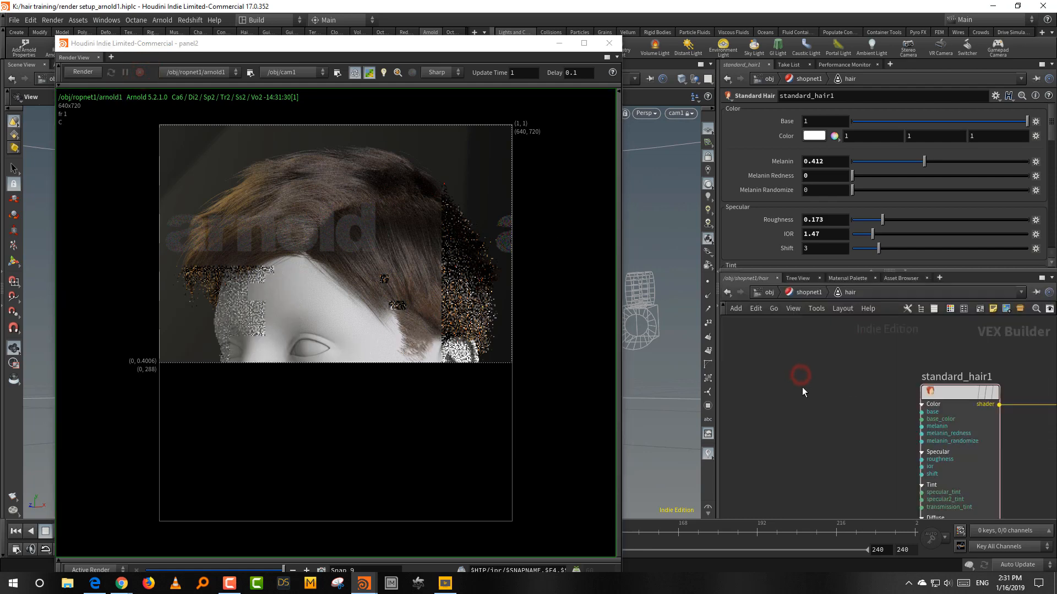
key("Tab")
type("ramp")
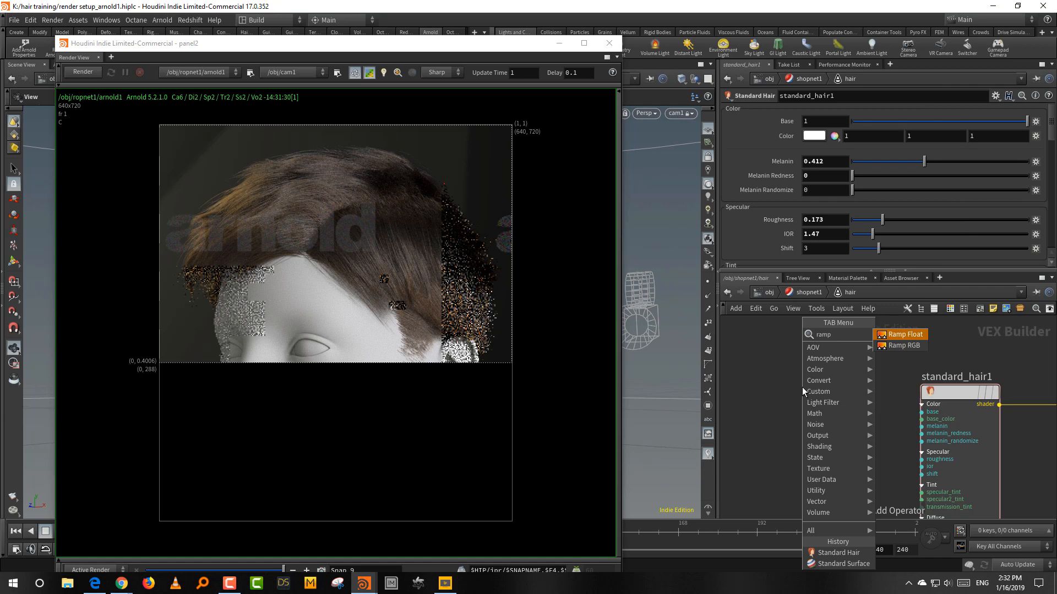
left_click(906, 335)
left_click(819, 126)
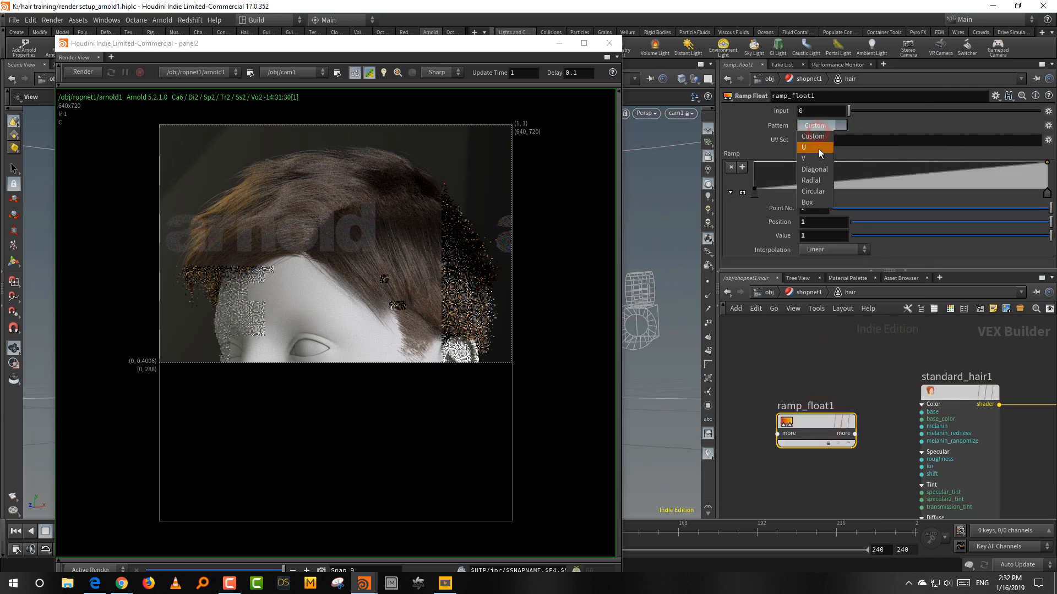
left_click(819, 208)
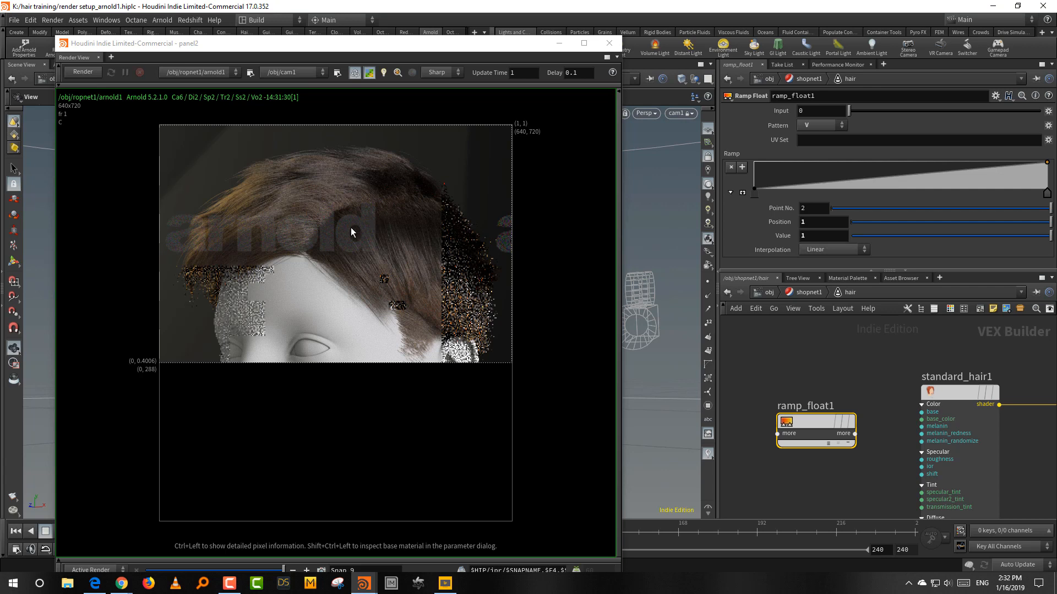
left_click(827, 443)
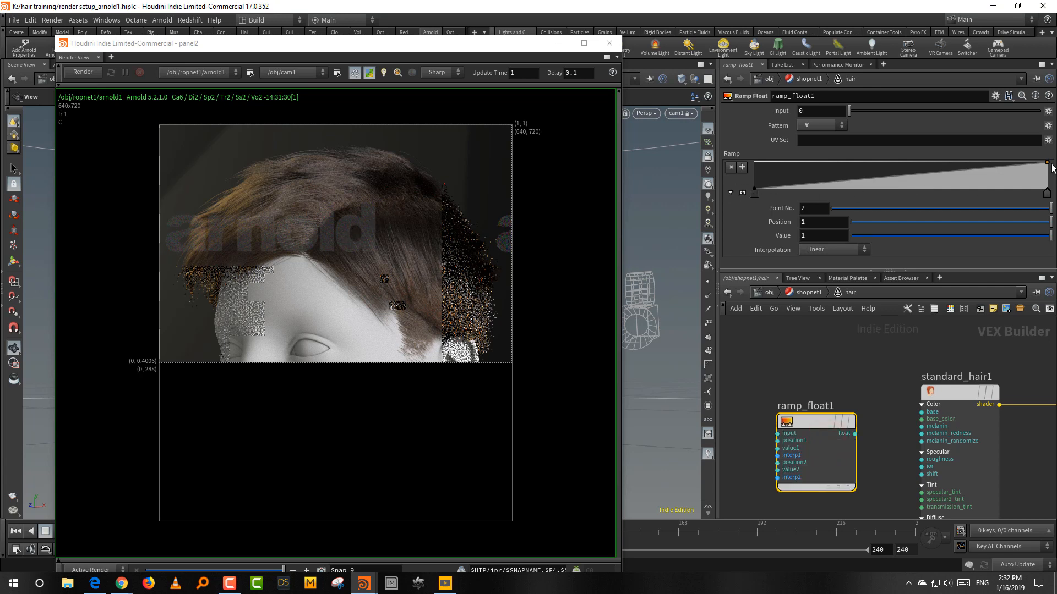
Step: Reverse the float ramp's slope by setting the first point's value to 0.833333 and the last point's value to 0.25
left_click(1047, 194)
left_click_drag(754, 189, 786, 167)
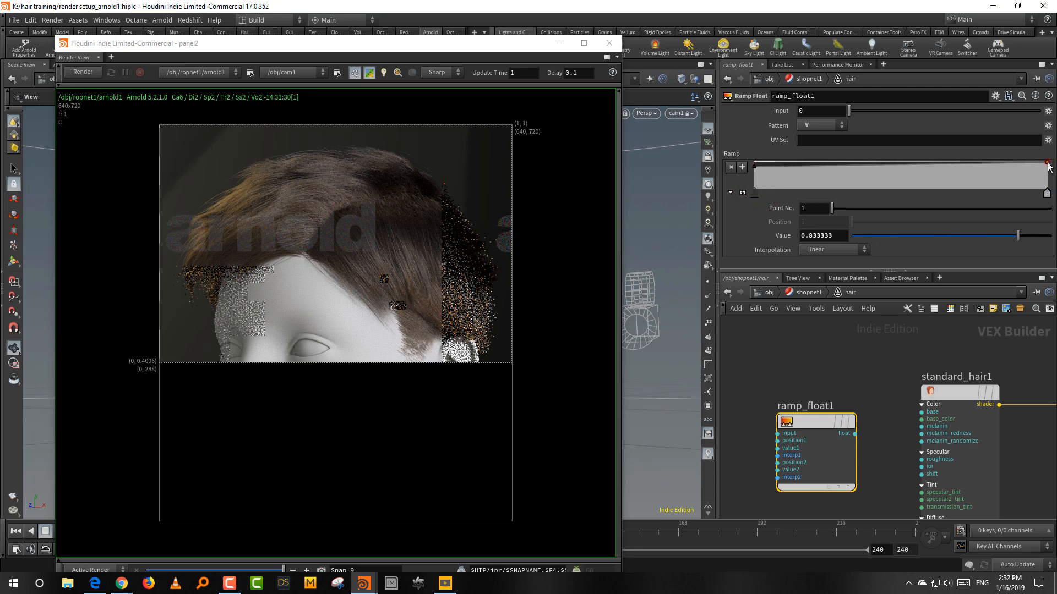
left_click_drag(1048, 165, 1053, 187)
Step: Connect ramp_float1's float output to standard_hair1's melanin input and start a new Arnold render
scroll(860, 417, "up", 2)
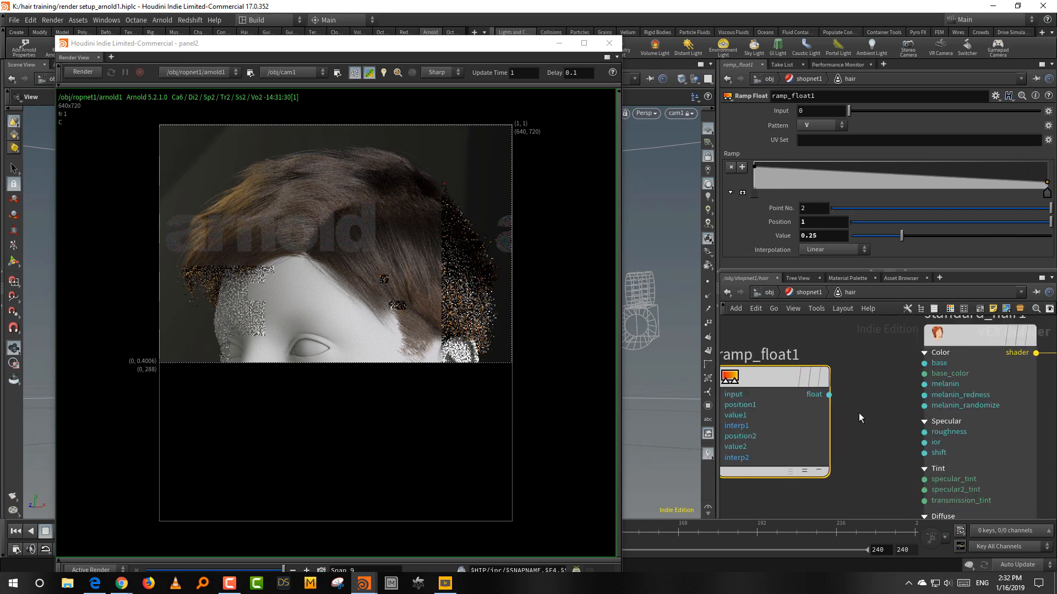
left_click_drag(830, 395, 924, 383)
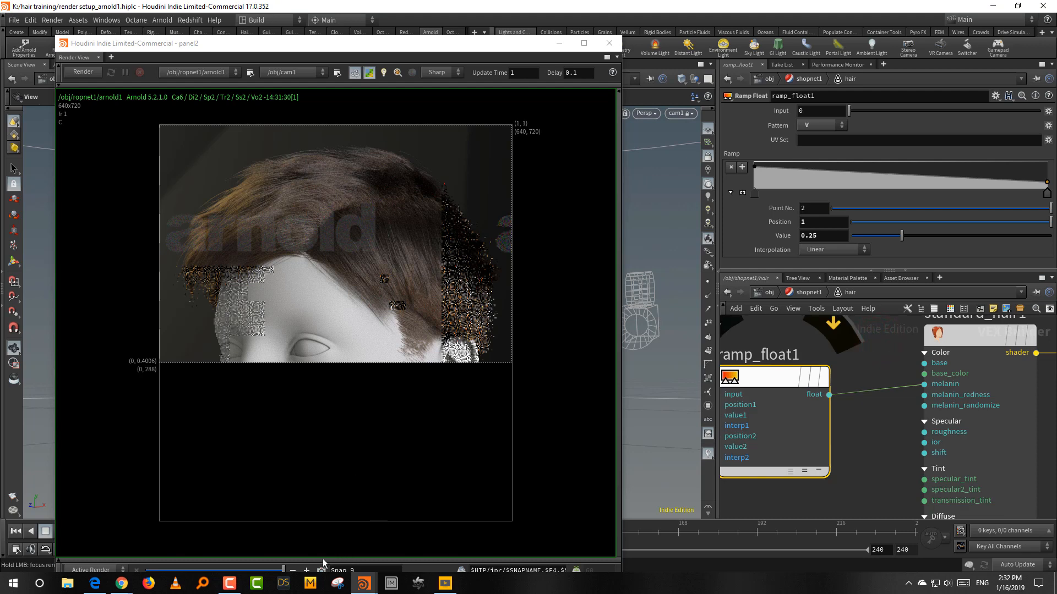
left_click(89, 74)
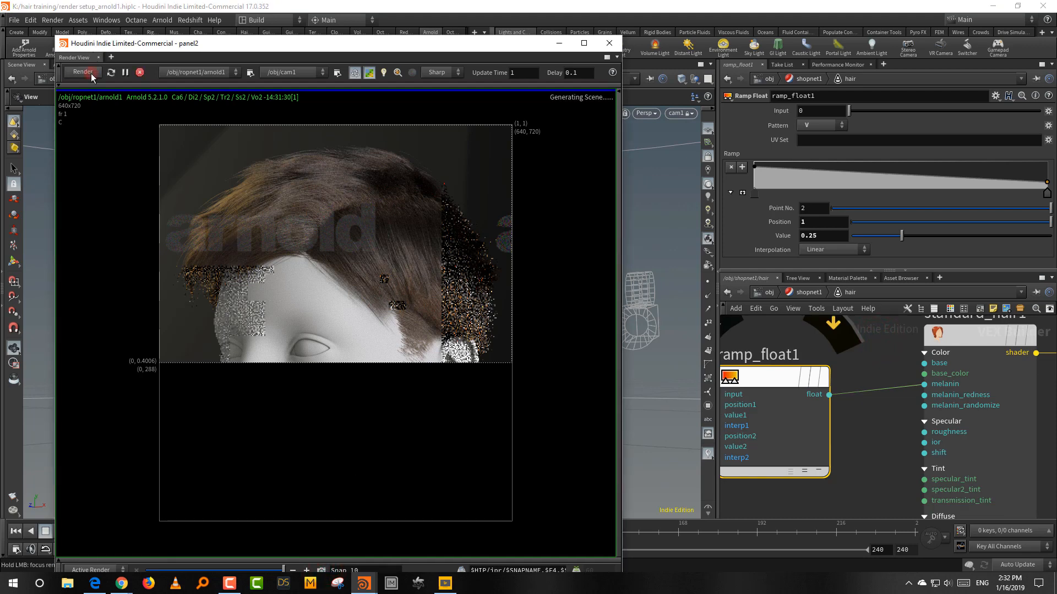
Step: Go up to the object level and select the Arnold light
key("u")
key("u")
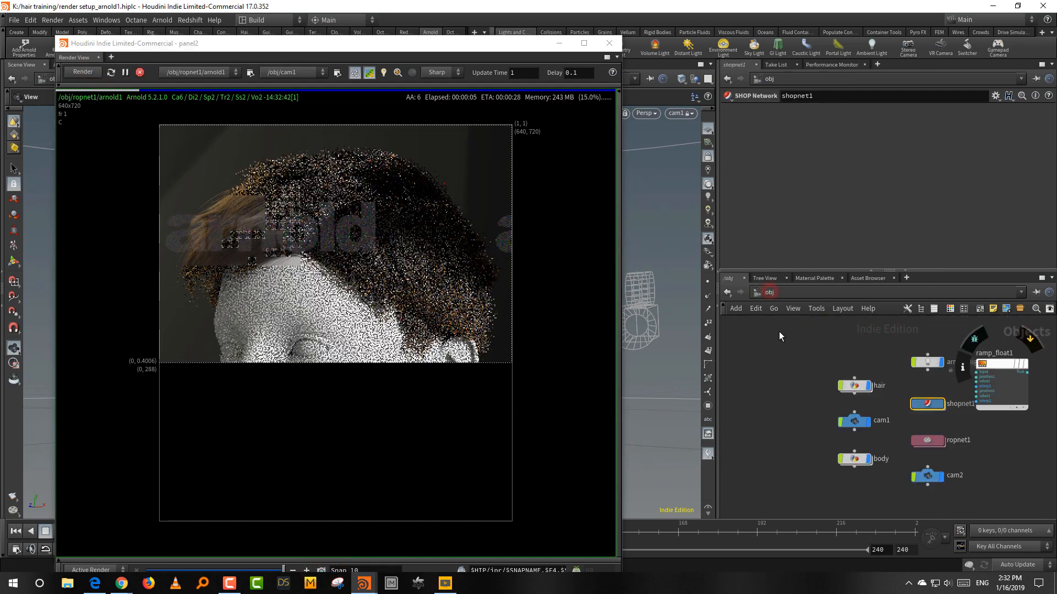
left_click_drag(986, 380, 914, 349)
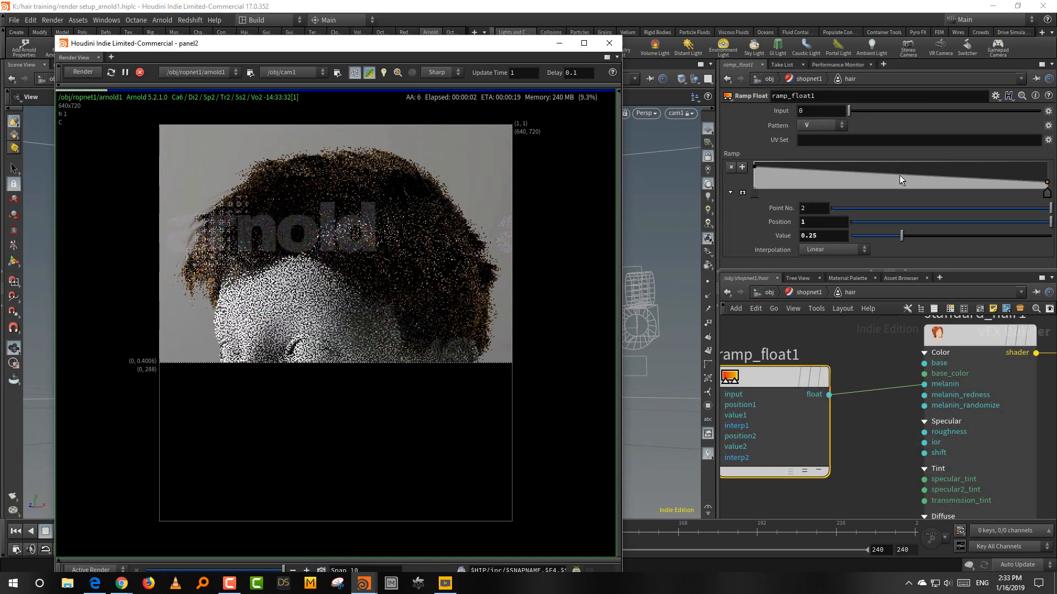
Step: Add two points to ramp_float1's ramp, at position 0.487 with value 0.1875 and at position 0.32 with value 0.77
left_click(897, 186)
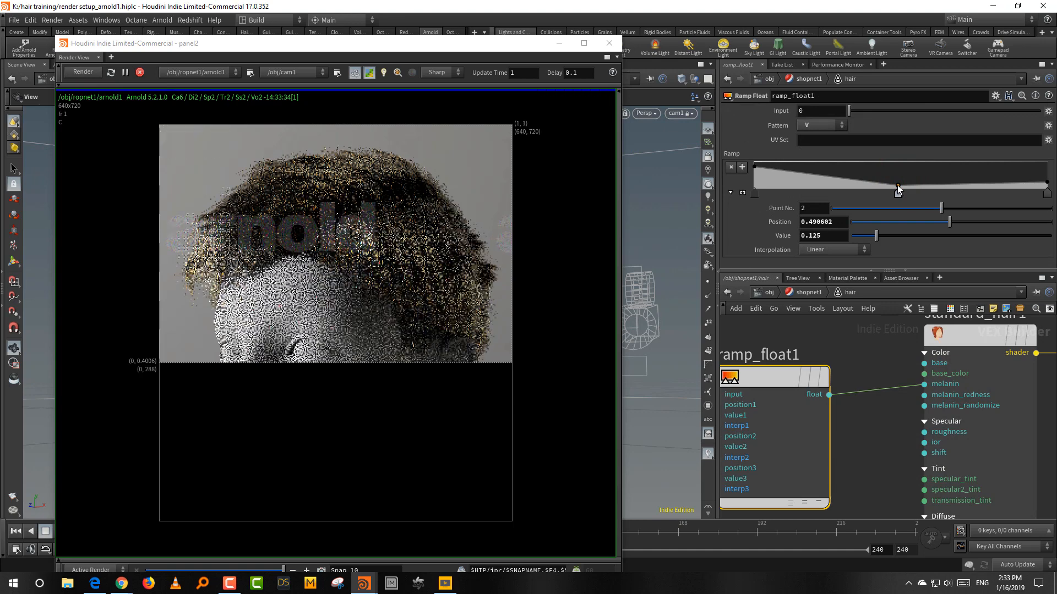
left_click_drag(898, 187, 897, 183)
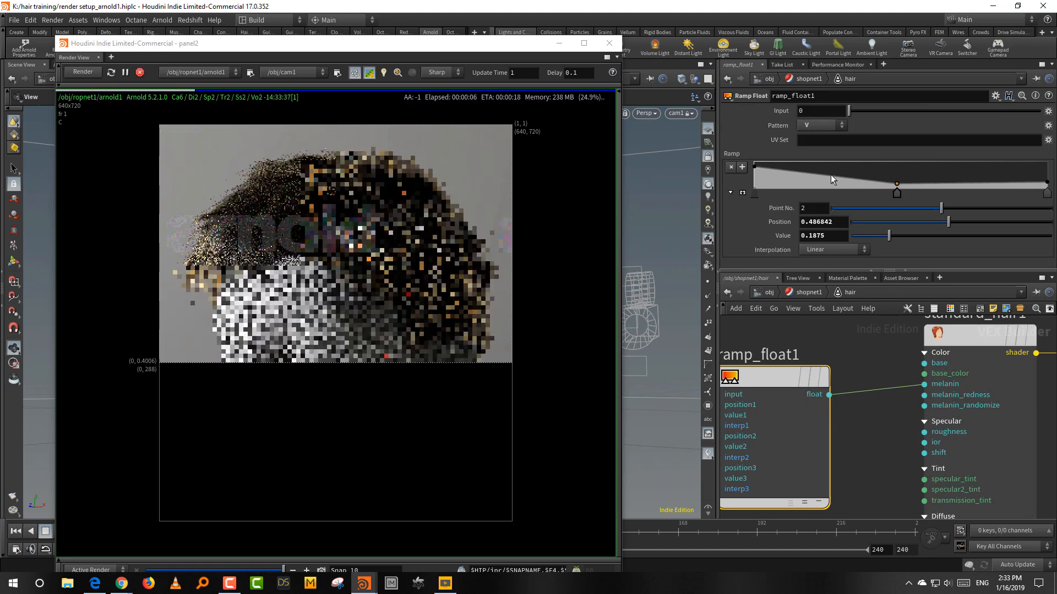
left_click_drag(834, 170, 848, 169)
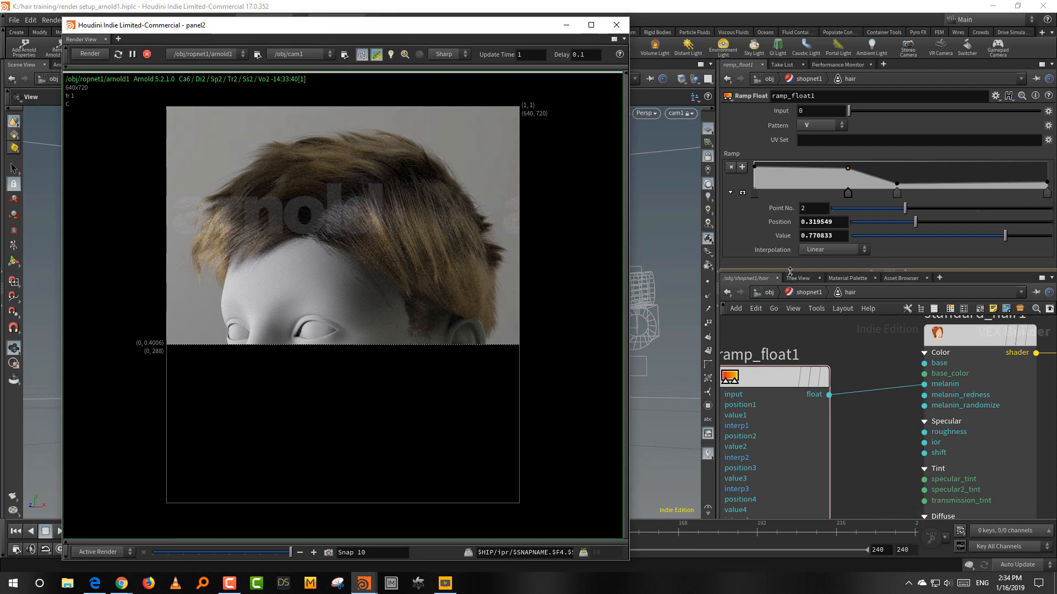
Step: Enlarge the node network area and lower ramp_float1's third and fourth points to a value of 0
left_click_drag(791, 273, 796, 249)
left_click_drag(885, 348, 835, 448)
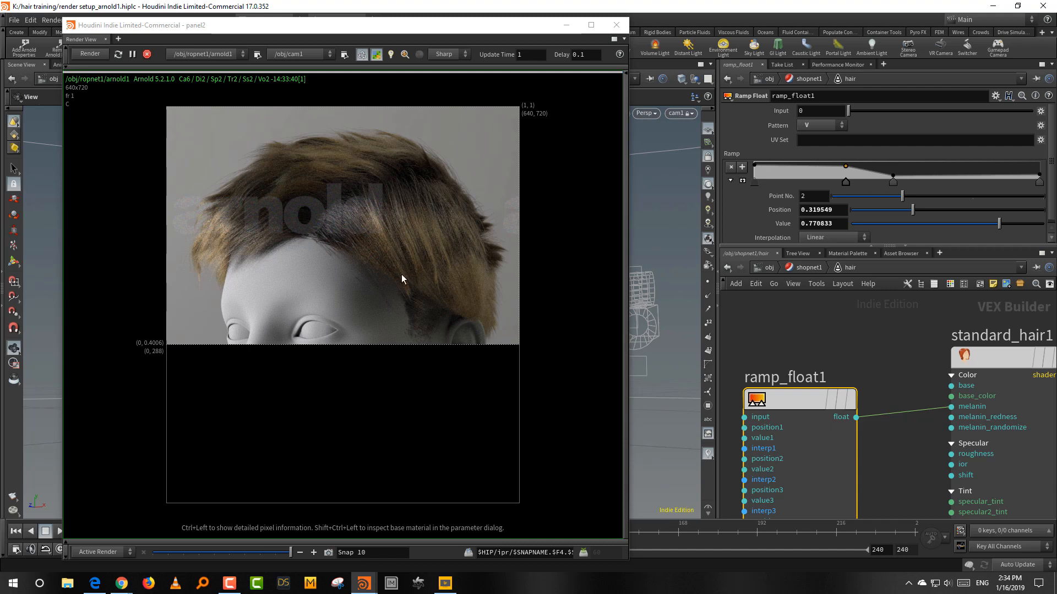
left_click_drag(718, 353, 692, 353)
left_click_drag(861, 316, 950, 356)
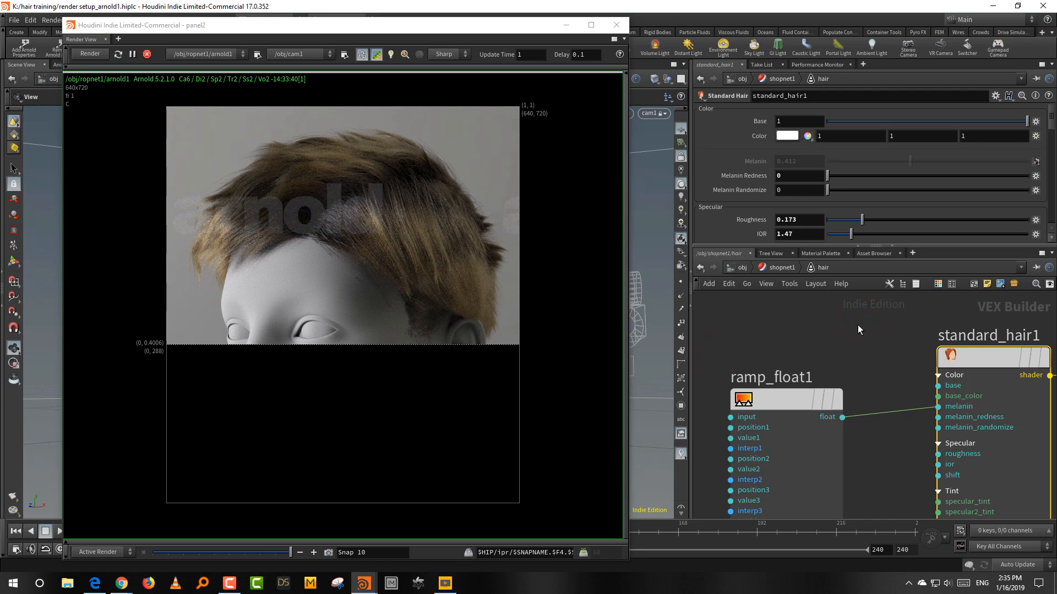
middle_click_drag(793, 389, 841, 333)
left_click_drag(830, 344, 835, 415)
middle_click_drag(832, 346, 833, 379)
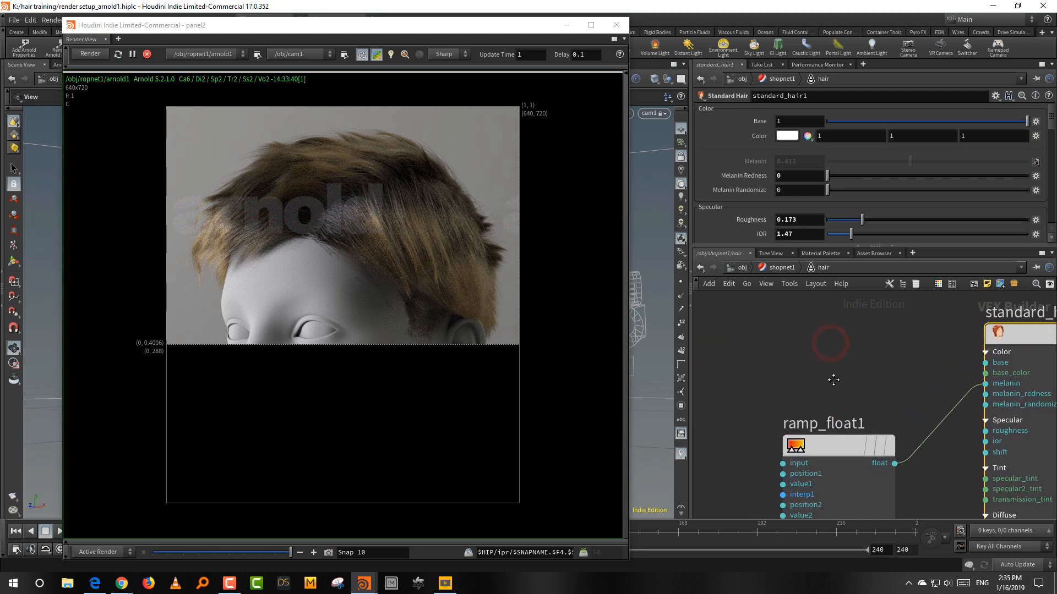
left_click(839, 444)
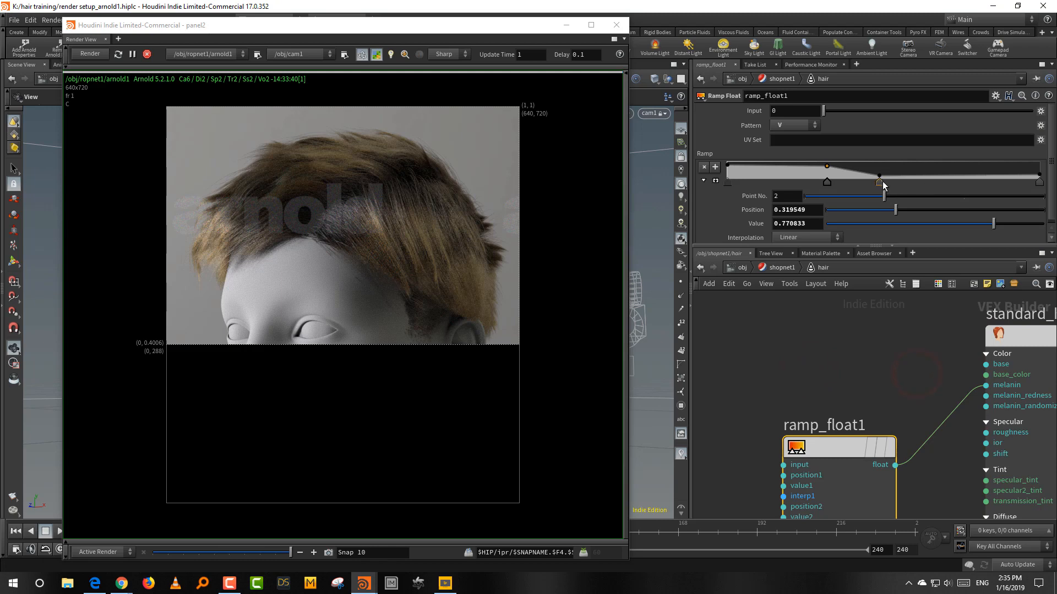
left_click_drag(880, 176, 880, 180)
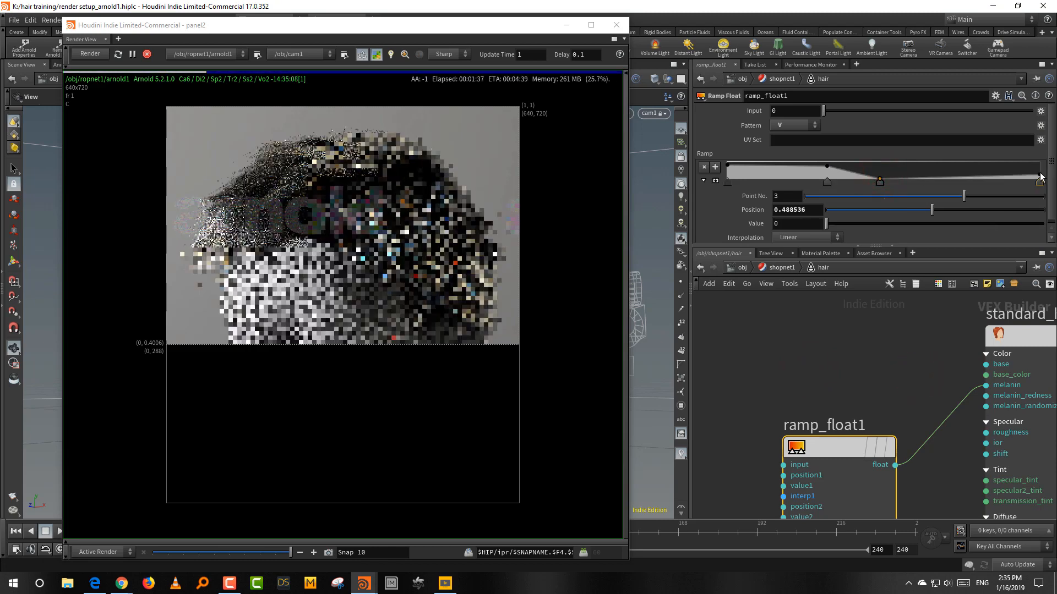
left_click_drag(1040, 177, 1040, 181)
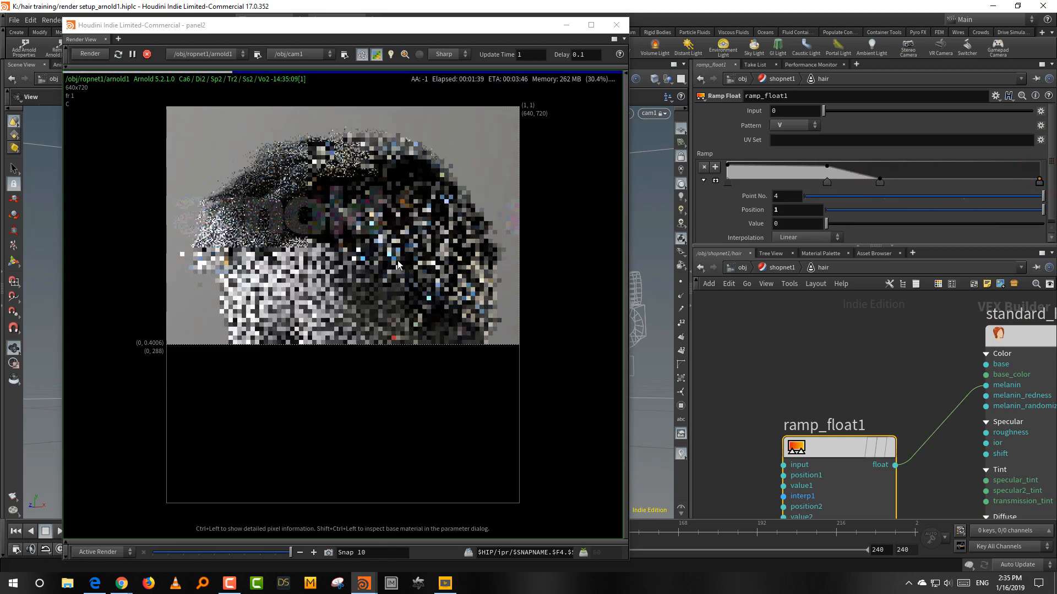
Step: Reset standard_hair1's 2nd Specular Tint to white by removing its saturation
left_click(1020, 336)
scroll(761, 192, "down", 3)
left_click(787, 210)
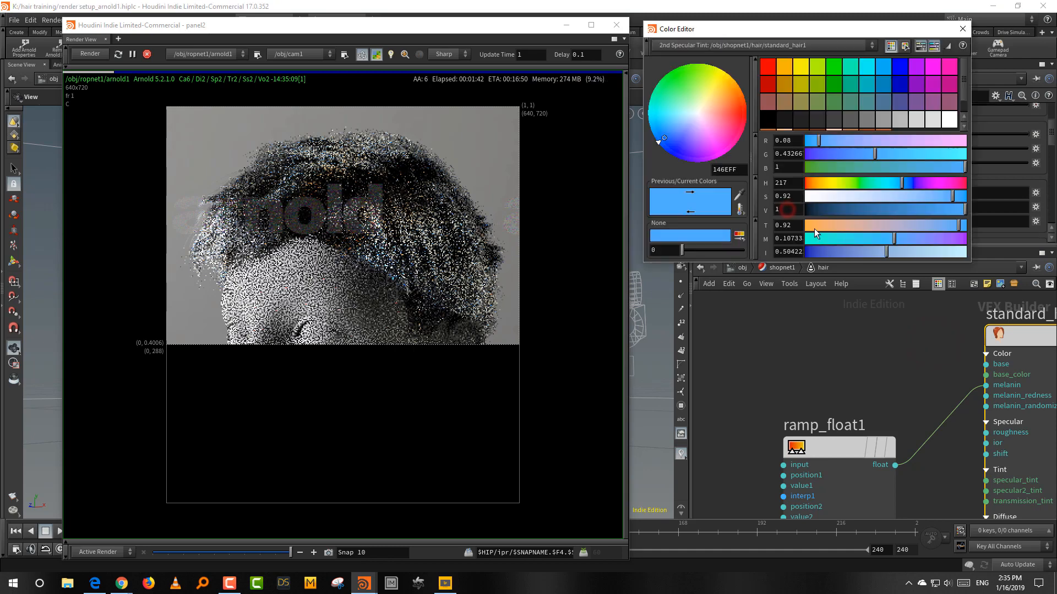
left_click_drag(824, 200, 788, 201)
left_click(962, 29)
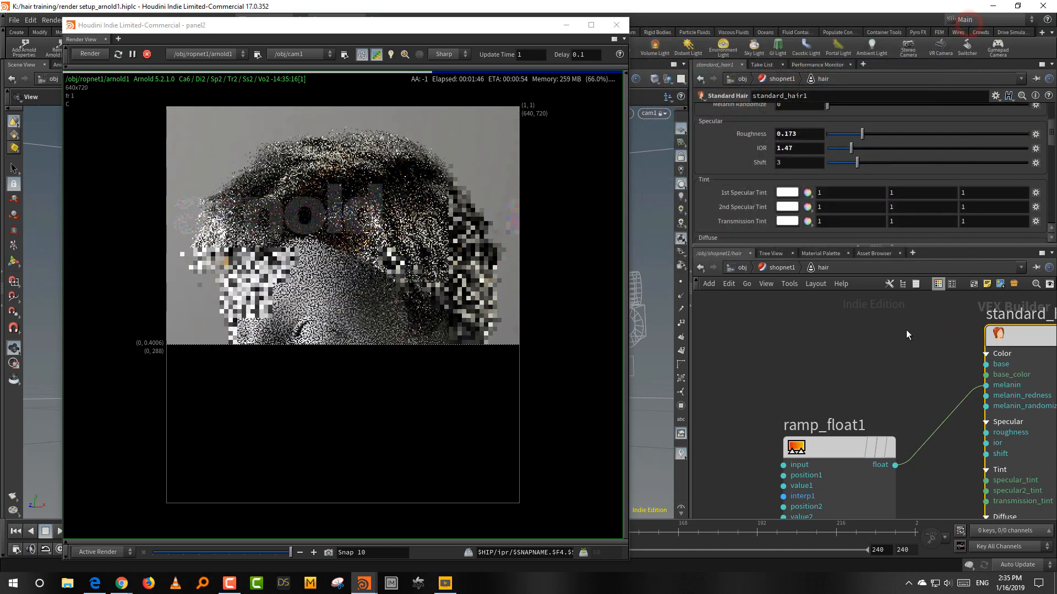
Step: Set standard_hair1's base color to a saturated blue, trying hue 202 with saturation 0.955 before settling on RGB 0.045, 0.363333, 1
middle_click_drag(906, 329, 890, 389)
scroll(758, 126, "up", 5)
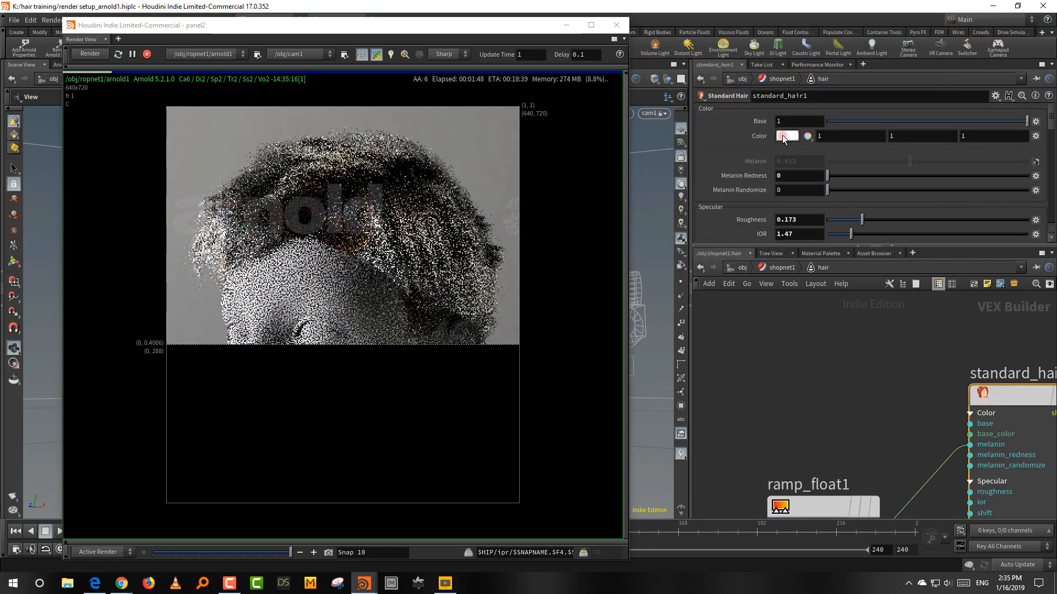
left_click(782, 134)
left_click(894, 182)
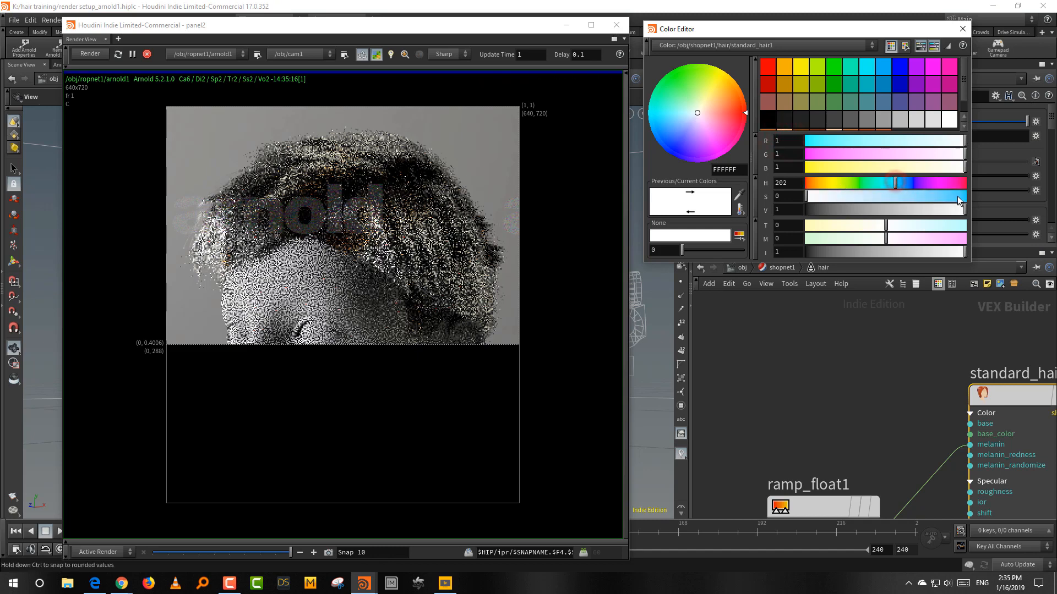
left_click(959, 197)
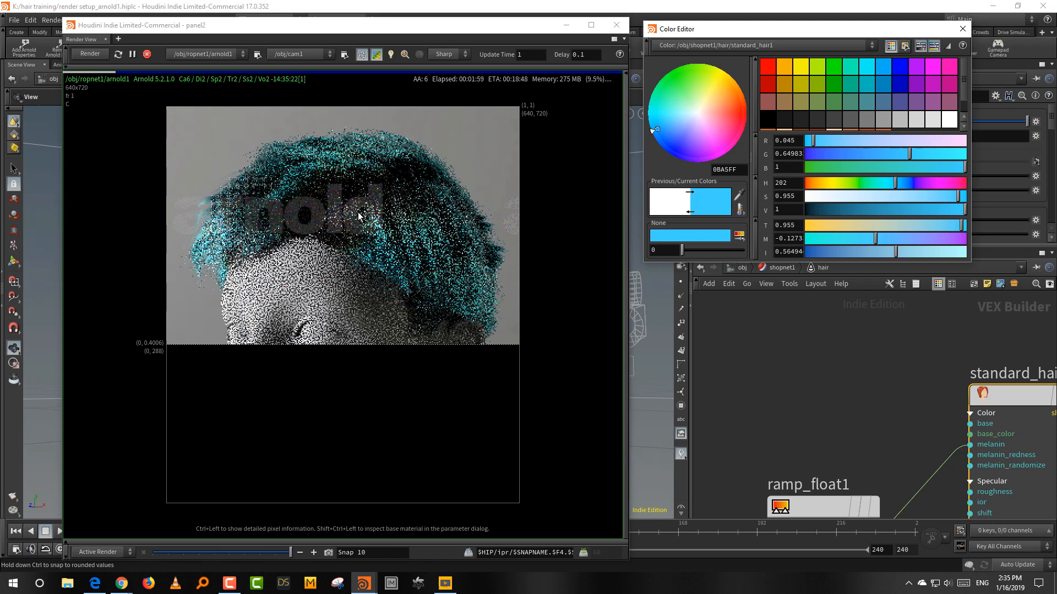
left_click(962, 29)
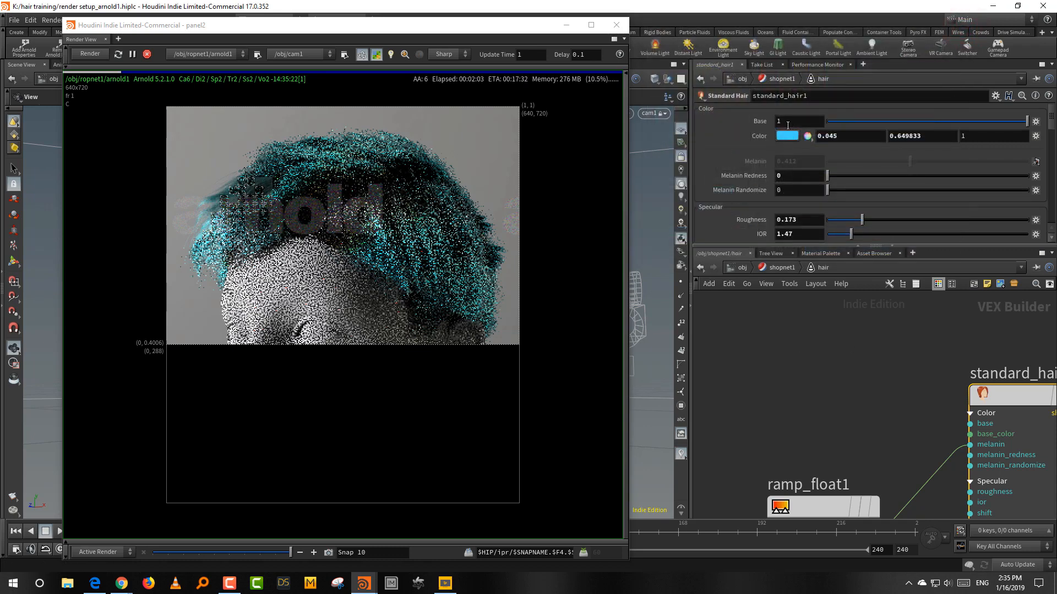
left_click(792, 137)
left_click(903, 181)
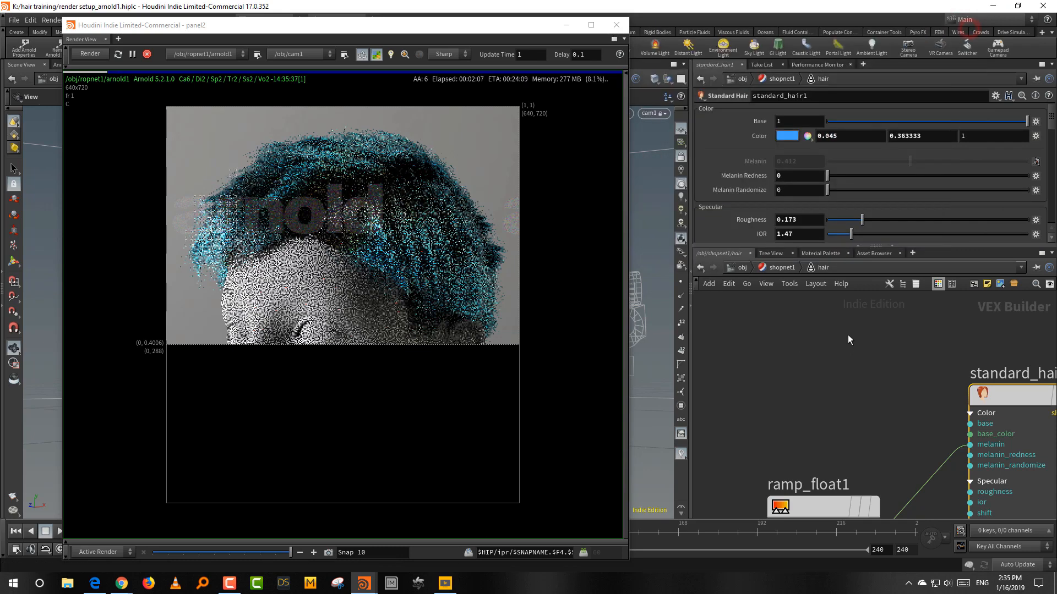
Step: Add a Ramp RGB node with the V pattern and connect its rgb output to standard_hair1's base_color input
key("Tab")
type("ram")
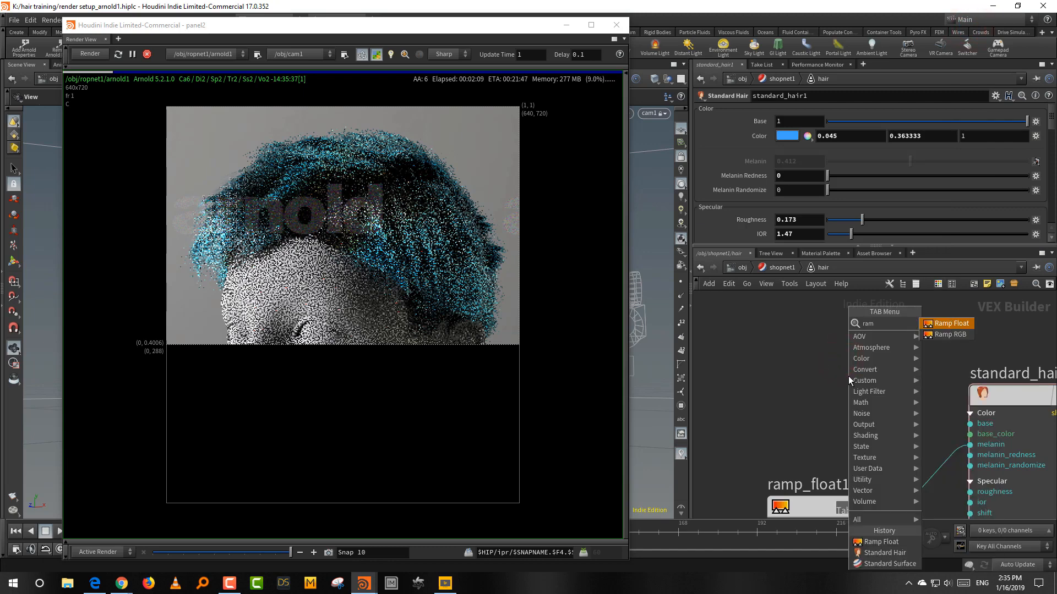
left_click(947, 335)
left_click(827, 389)
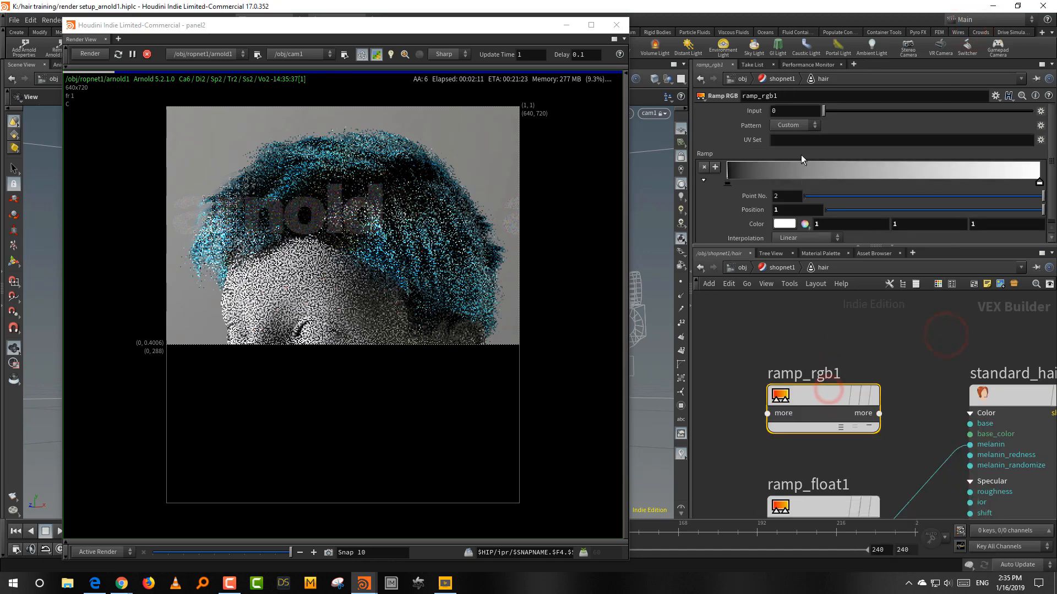
left_click(799, 127)
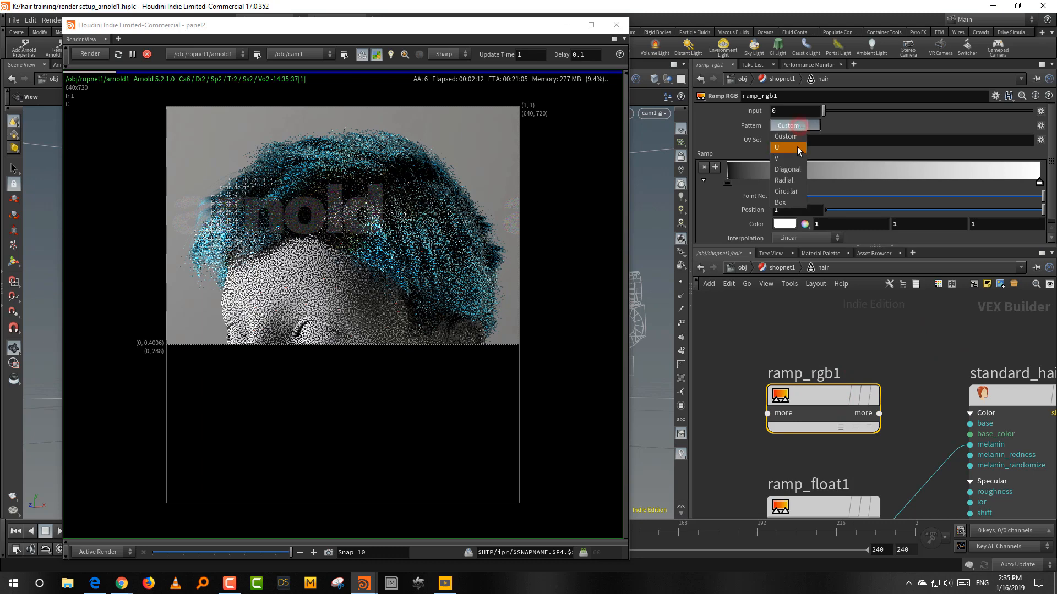
left_click(787, 155)
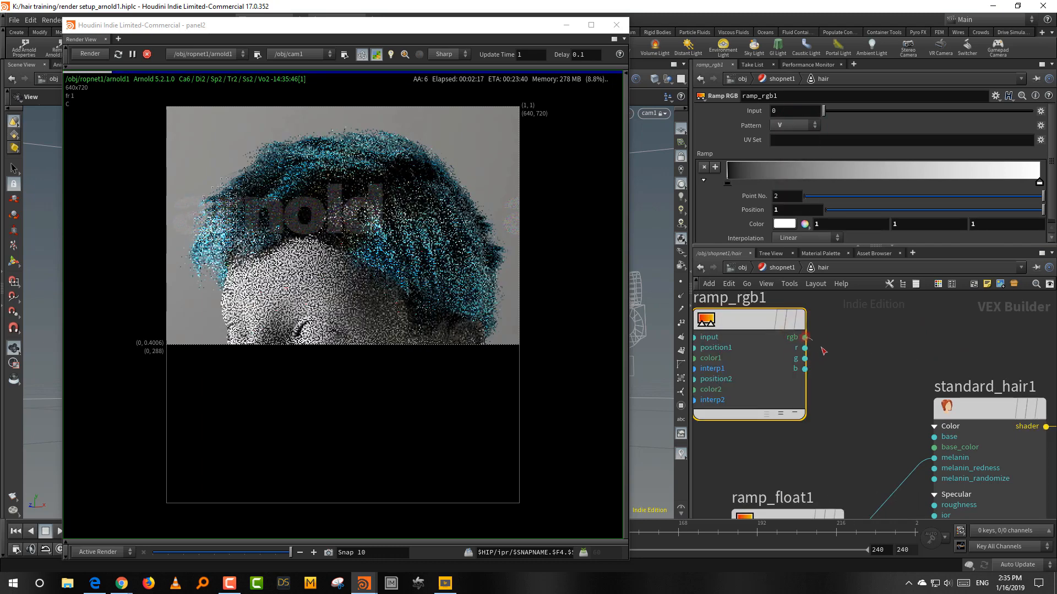
left_click_drag(804, 338, 934, 447)
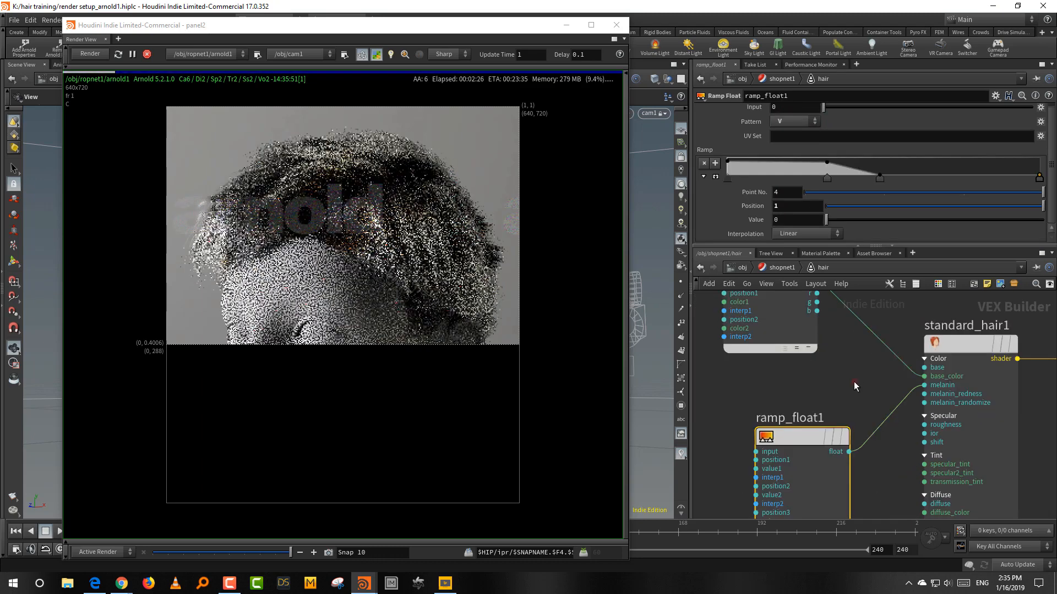
Step: Set the first color point of ramp_rgb1 to white
left_click_drag(853, 382, 789, 323)
double_click(728, 183)
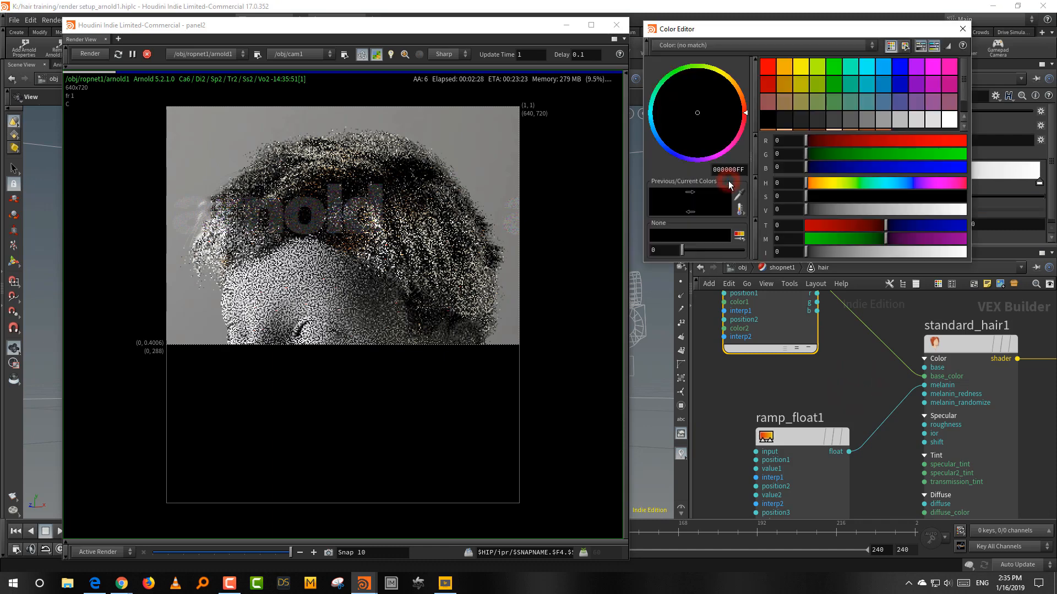
left_click_drag(926, 212, 1015, 206)
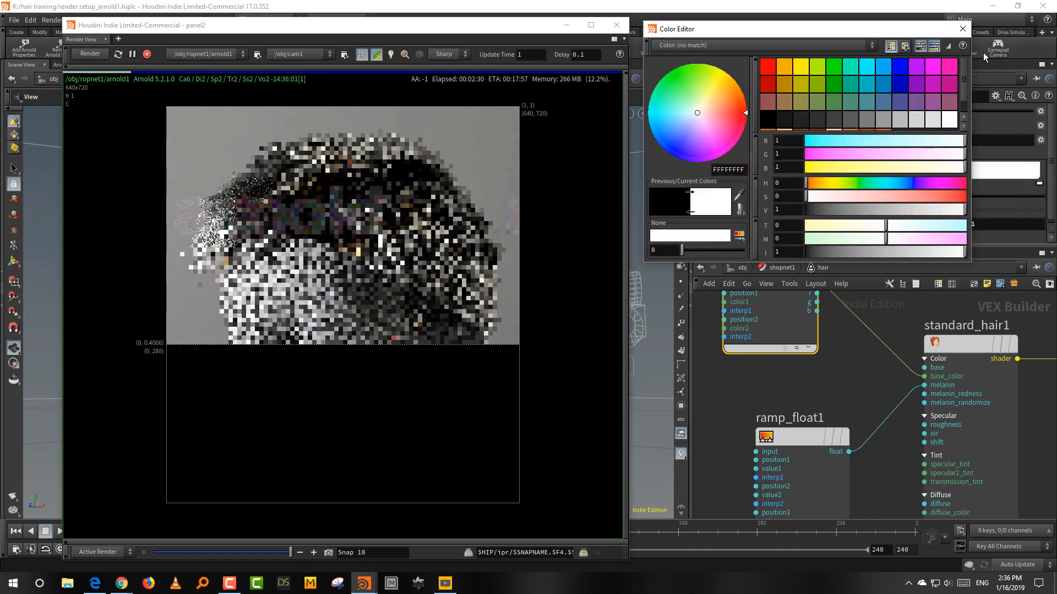
left_click(962, 29)
Step: Set ramp_rgb1's end point to magenta (RGB 0.966667, 0, 1) at position 0.638448 and move the white point to about 0.46
left_click_drag(837, 388, 854, 451)
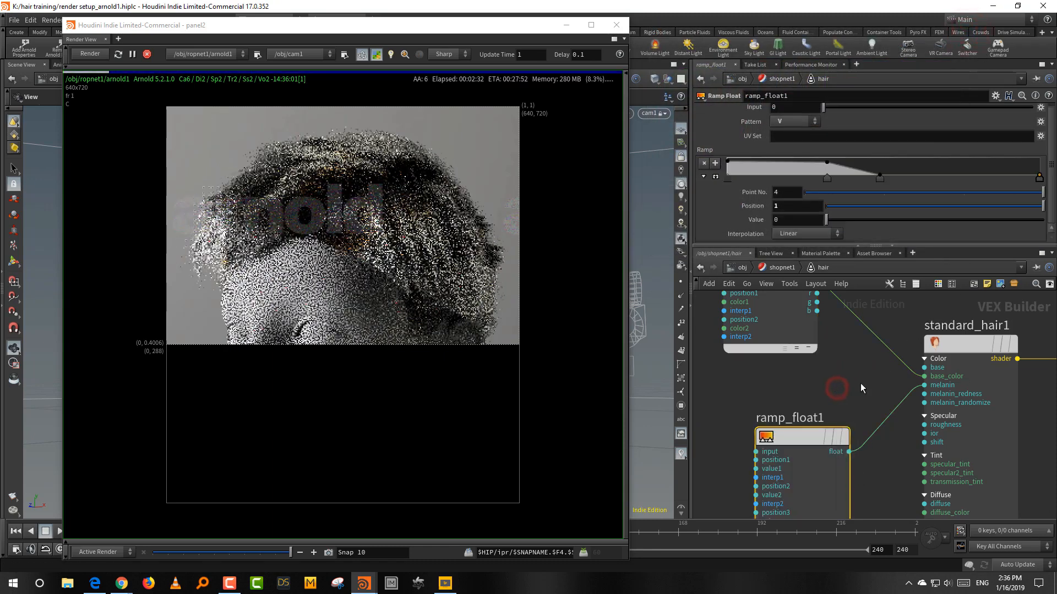
left_click_drag(923, 318, 993, 372)
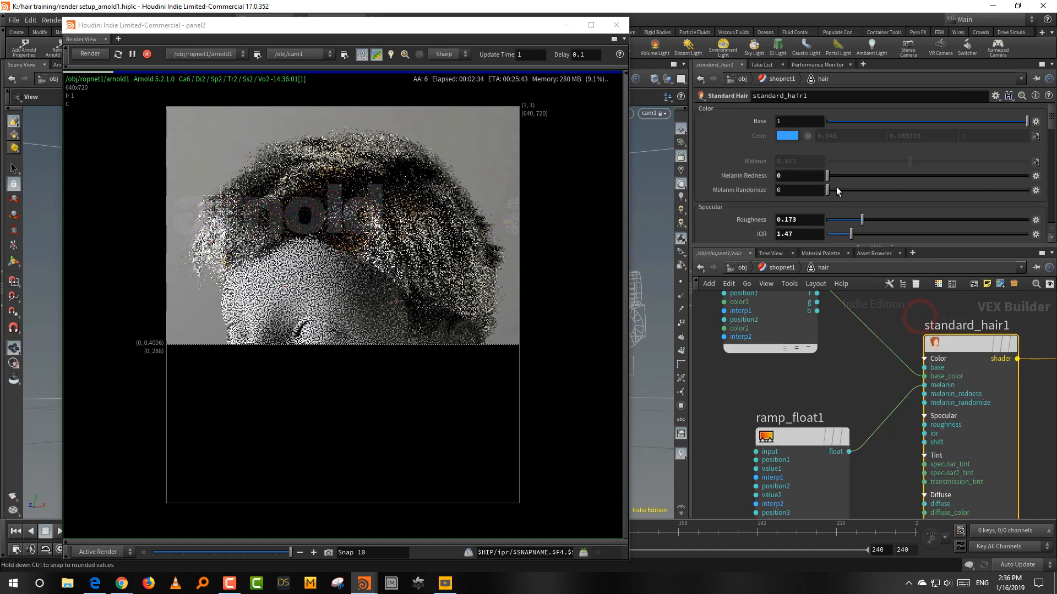
left_click_drag(841, 331, 812, 364)
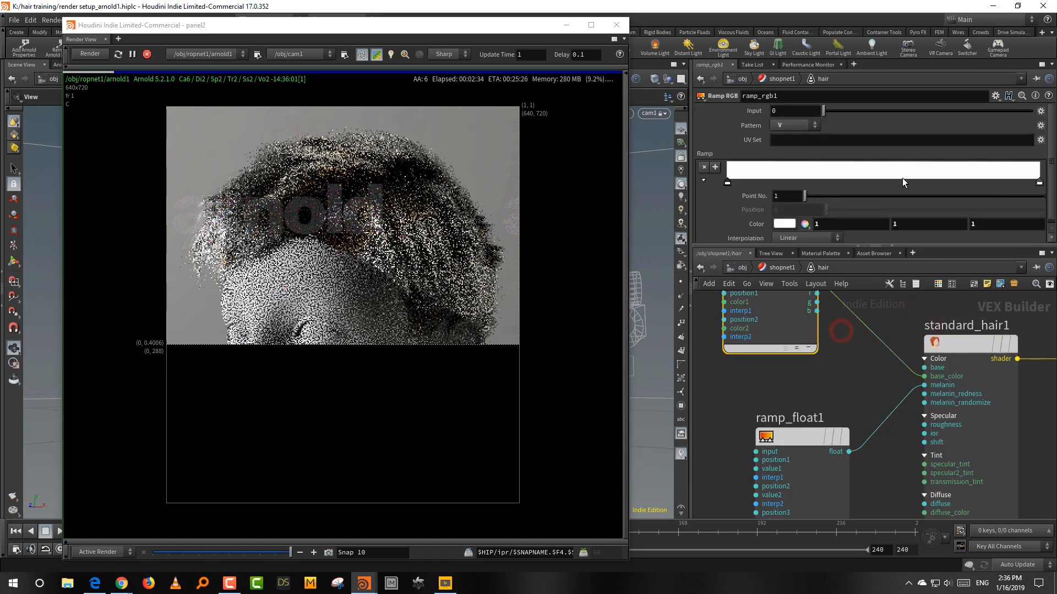
double_click(1039, 183)
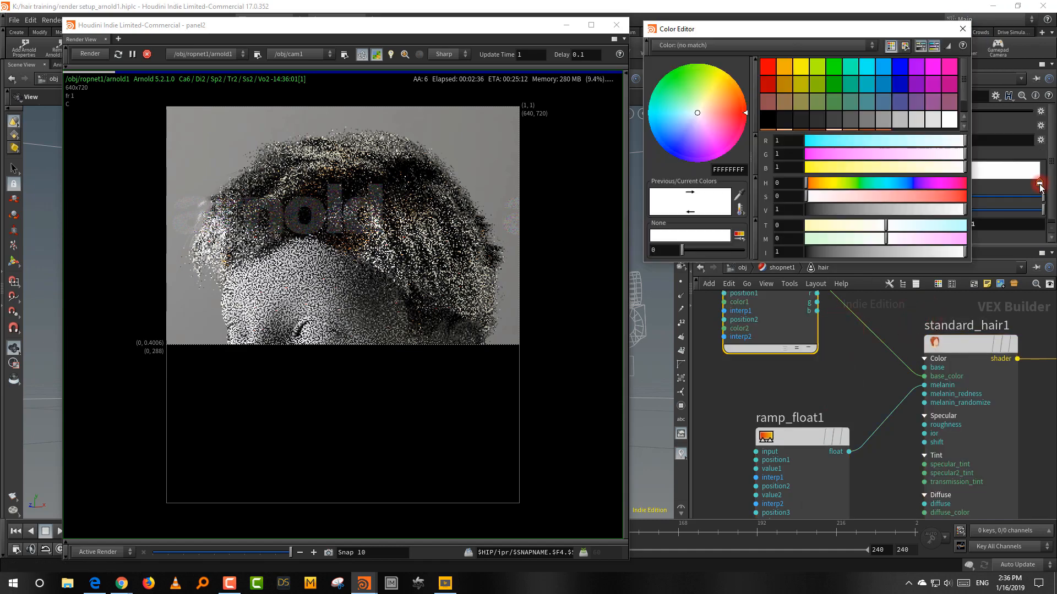
left_click(937, 184)
left_click_drag(897, 196, 927, 184)
left_click(962, 29)
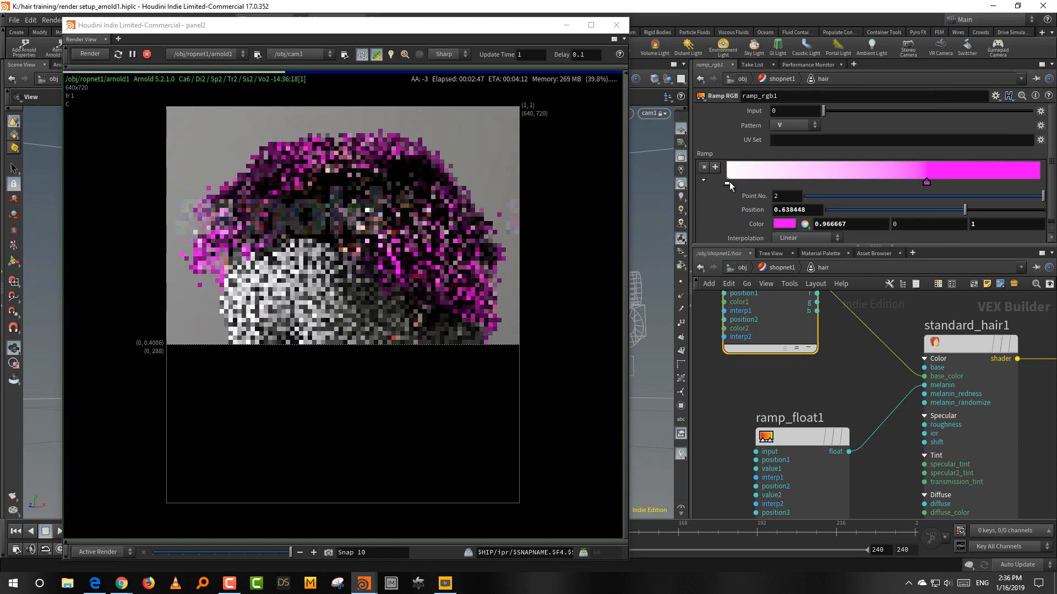
left_click_drag(729, 182, 870, 180)
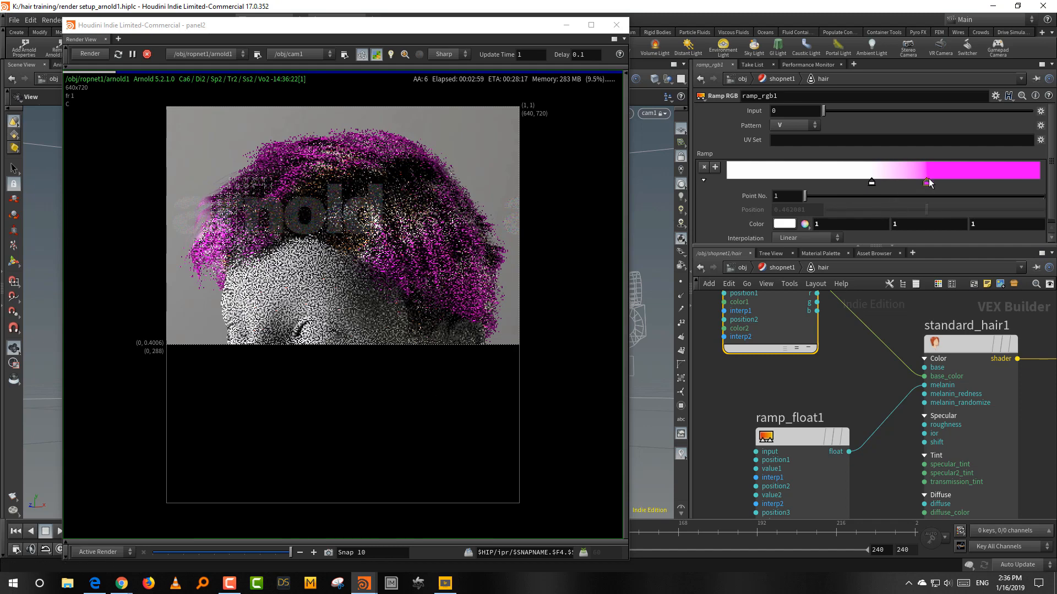
Step: Compare the rendered hair with the color points of ramp_rgb1 and the melanin curve of ramp_float1
left_click(881, 486)
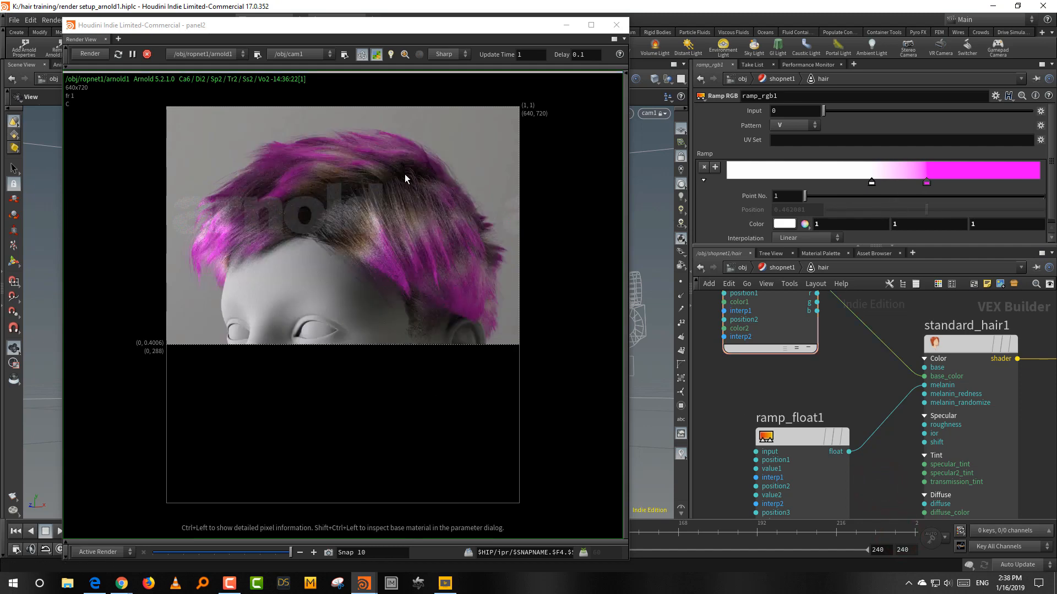
left_click_drag(410, 26, 421, 23)
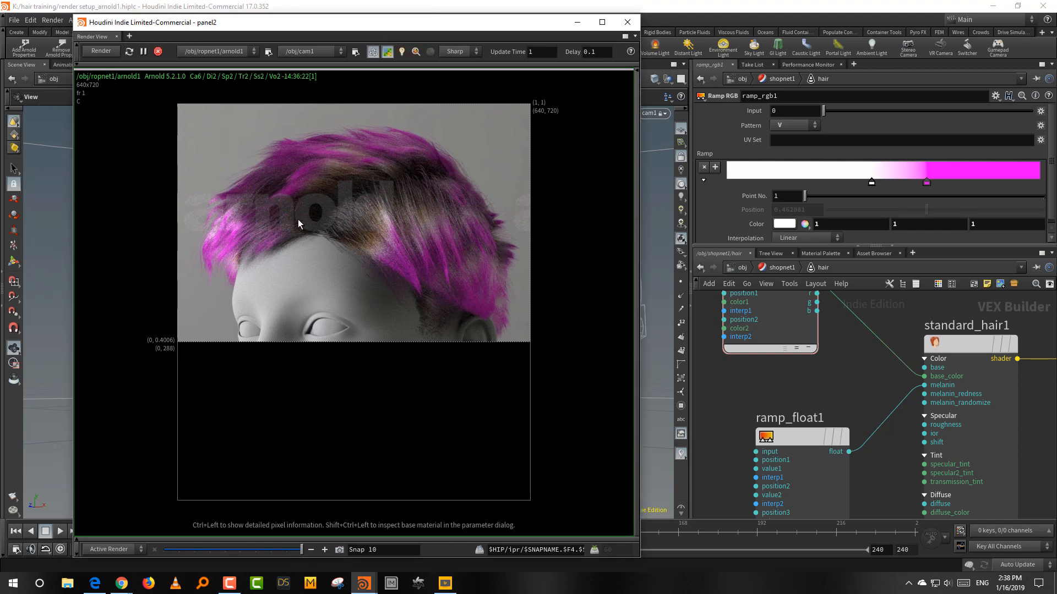
left_click_drag(803, 246, 804, 263)
middle_click_drag(825, 373, 837, 444)
left_click_drag(868, 336, 796, 398)
left_click_drag(784, 349, 816, 360)
left_click_drag(892, 330, 858, 385)
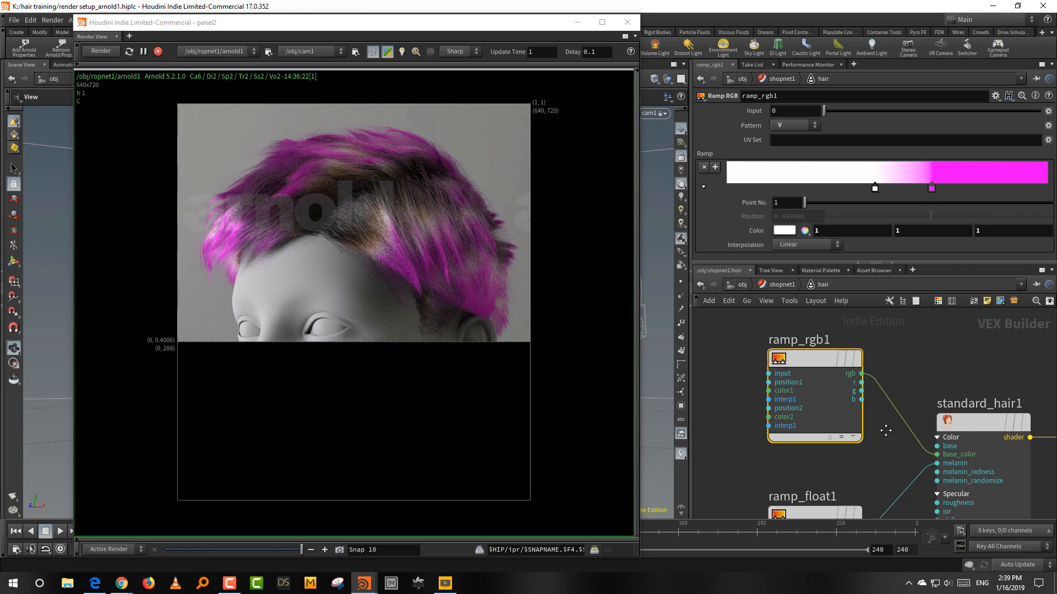
middle_click_drag(886, 431, 889, 371)
left_click(825, 457)
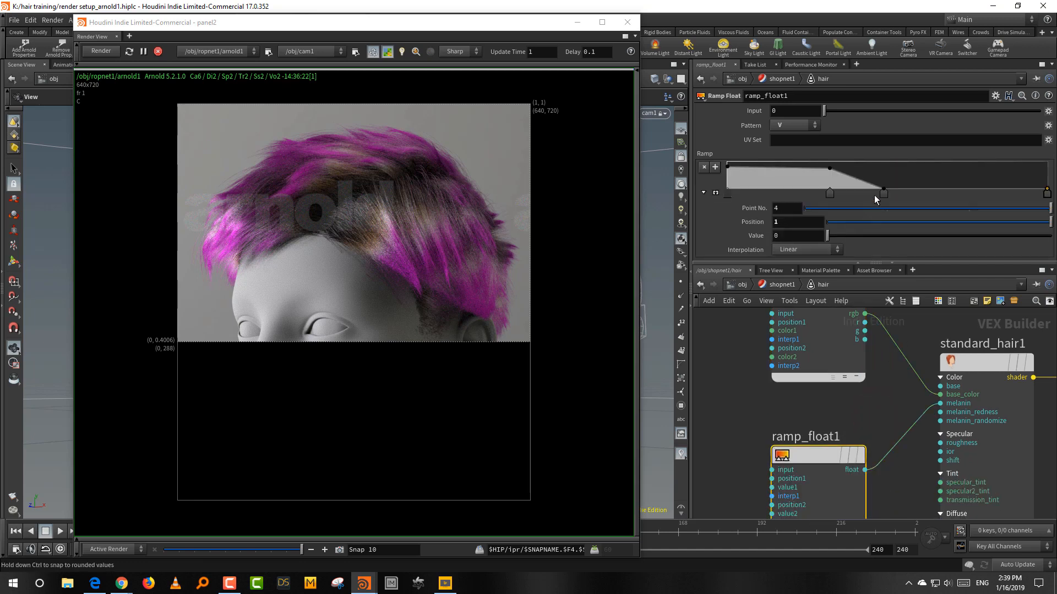
left_click_drag(827, 262, 829, 285)
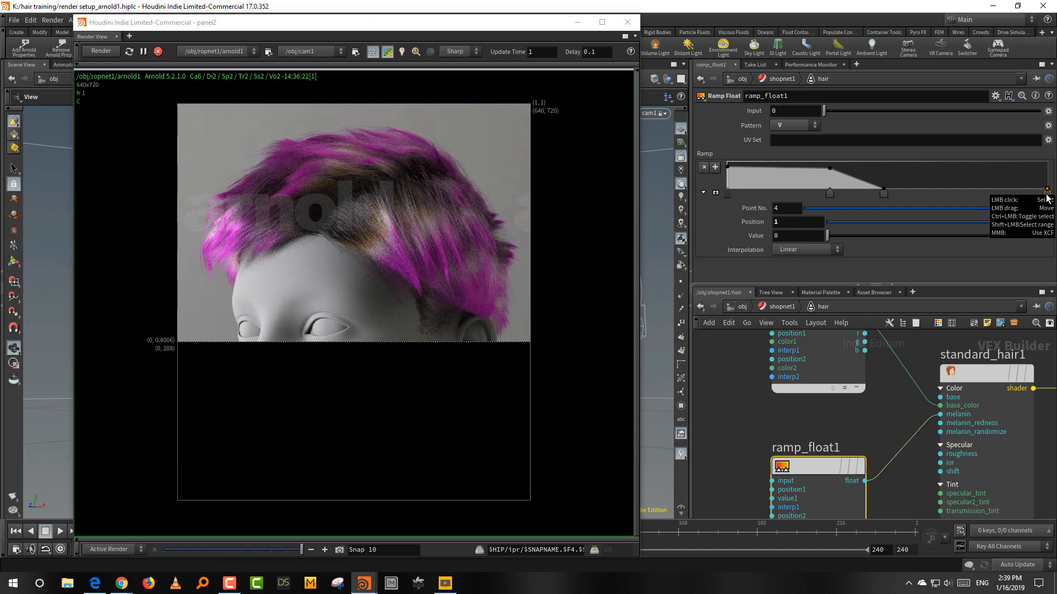
left_click_drag(725, 367, 776, 495)
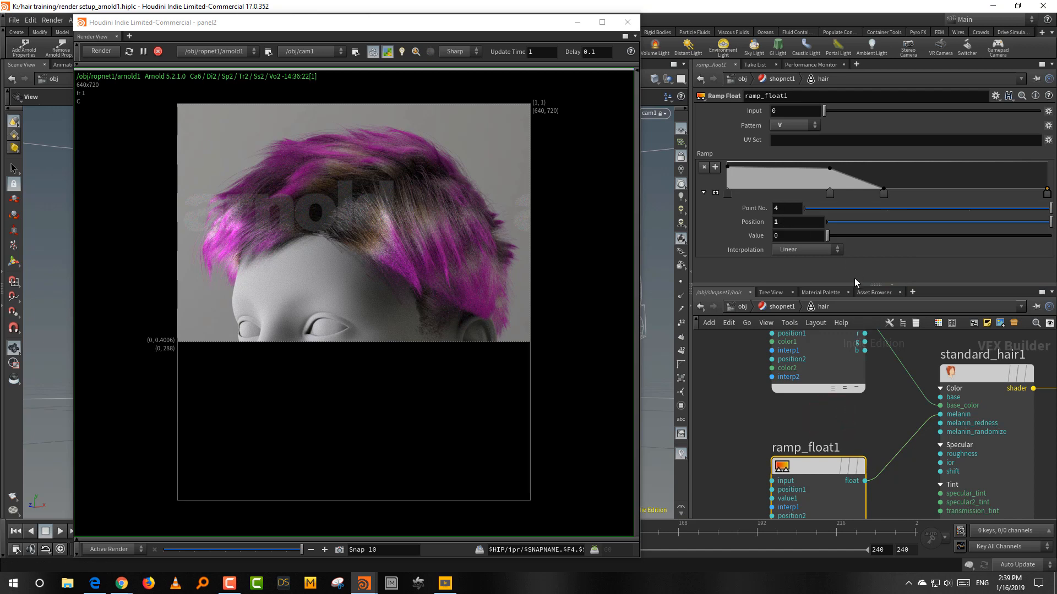
Step: Examine how both ramps feed standard_hair1 and OUT_material in the node network, together with standard_hair1's parameters
left_click_drag(856, 285, 856, 220)
middle_click_drag(855, 357, 831, 442)
scroll(867, 365, "down", 3)
middle_click_drag(954, 387, 934, 319)
left_click_drag(934, 318, 890, 463)
left_click_drag(845, 218, 845, 248)
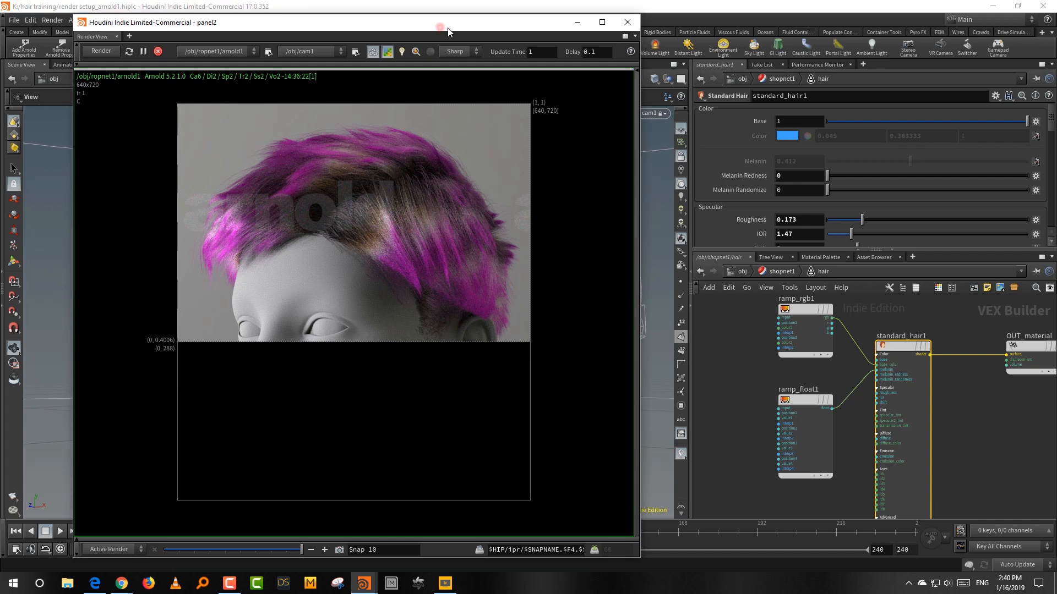
left_click_drag(440, 26, 457, 31)
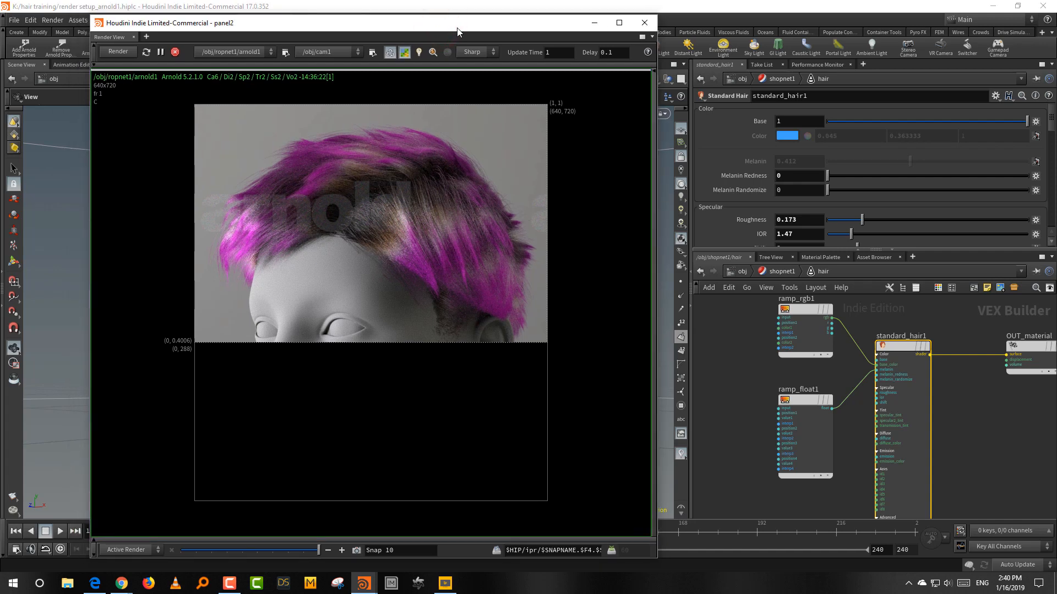